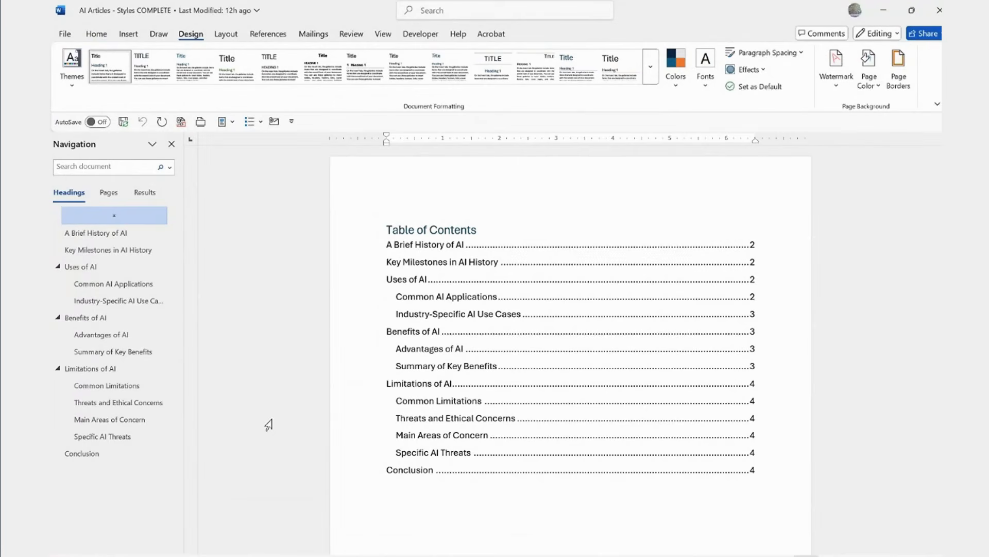
Step: Check the Styles gallery for the style used by the "A Brief History of AI" heading, leaving the heading as is
{"action": "left_click", "coordinate": [96, 34]}
{"action": "scroll", "coordinate": [348, 450], "scroll_direction": "down", "scroll_amount": 8}
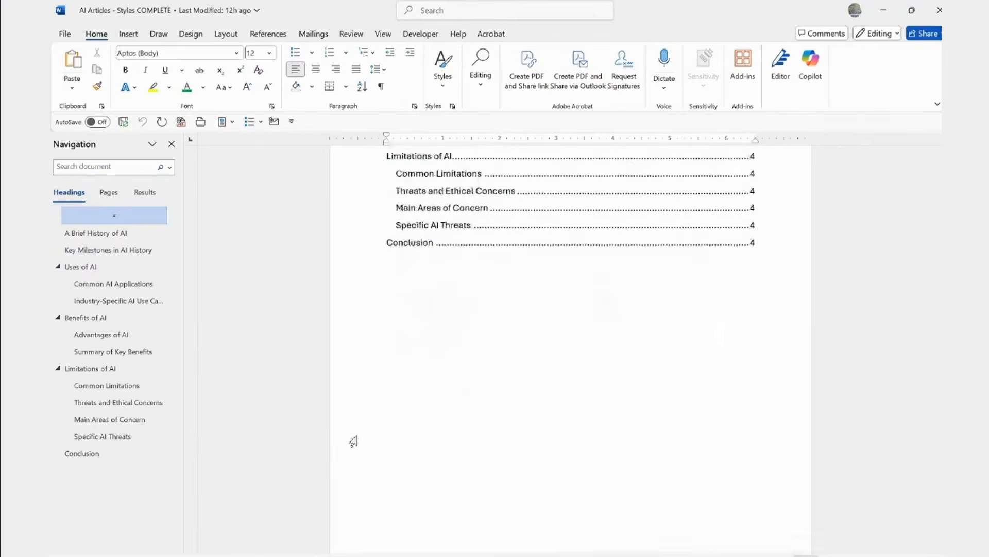
{"action": "scroll", "coordinate": [428, 416], "scroll_direction": "down", "scroll_amount": 3}
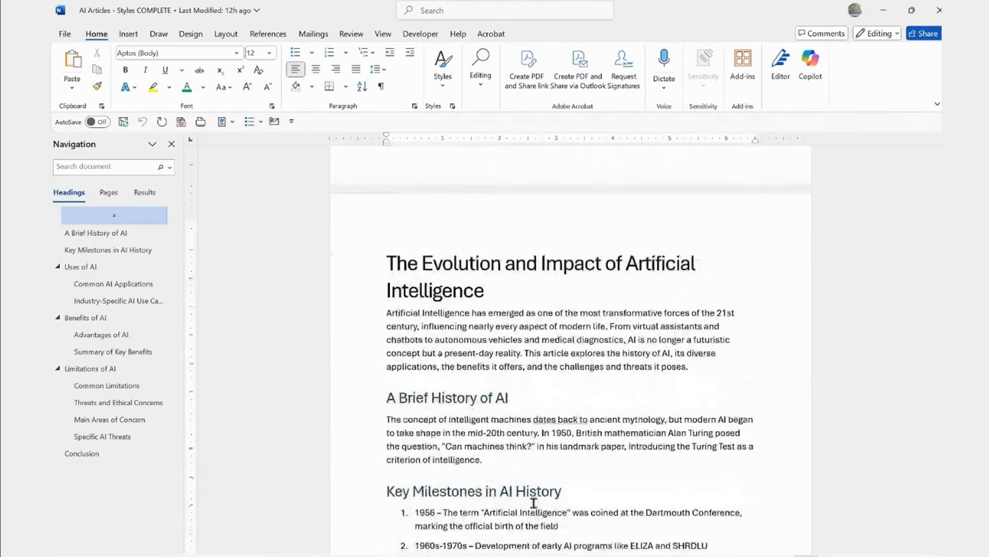
{"action": "left_click", "coordinate": [435, 341]}
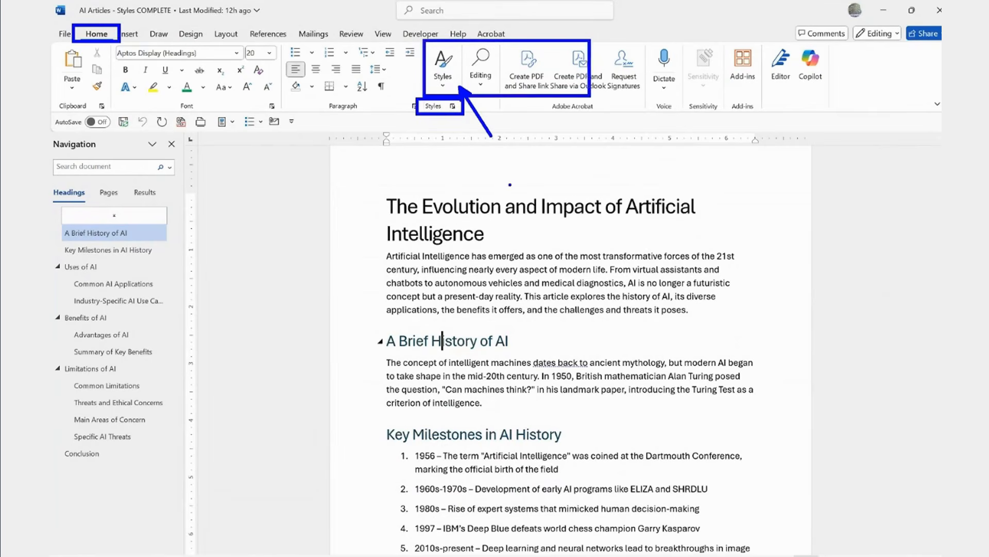
{"action": "left_click", "coordinate": [443, 88]}
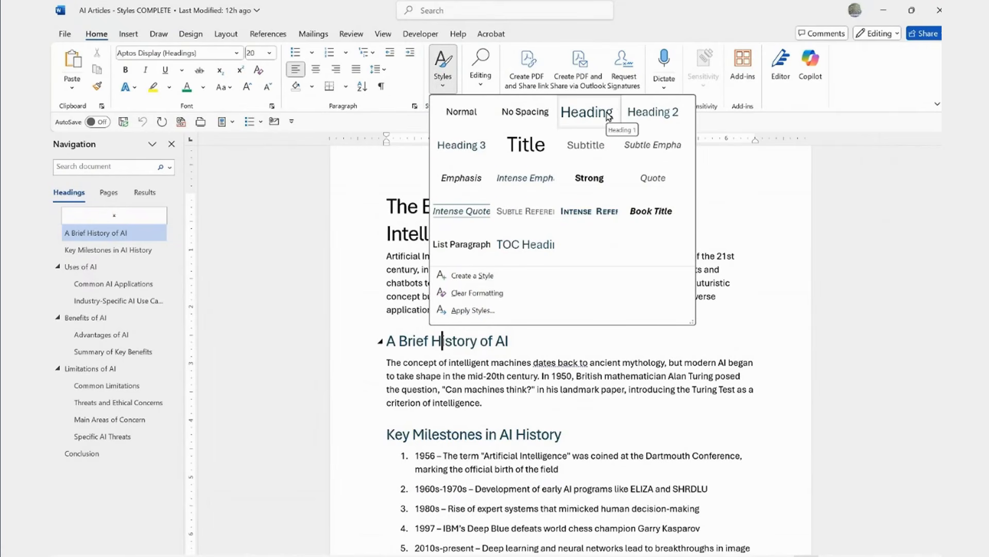
{"action": "left_click", "coordinate": [432, 402]}
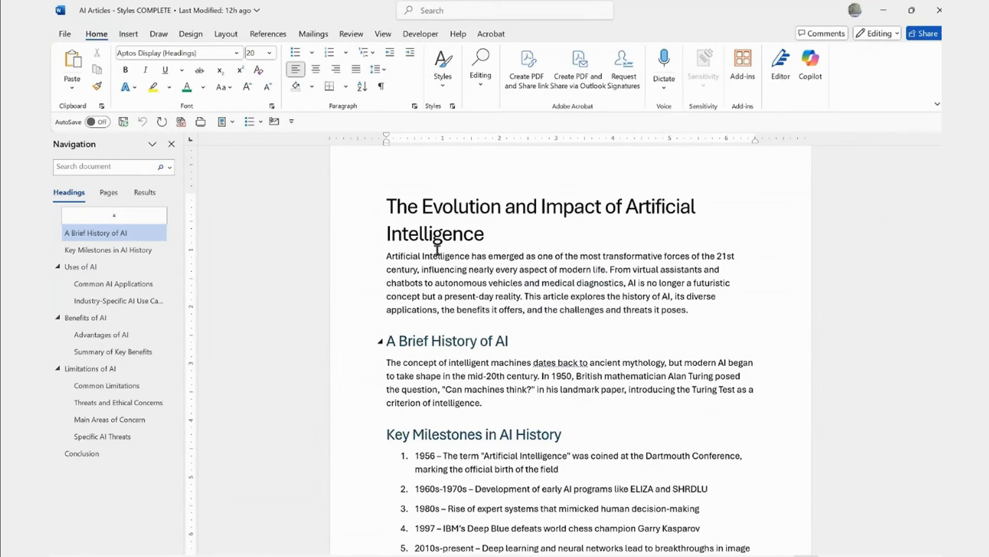
Step: Check the Styles gallery for the style used by the article title "The Evolution and Impact of Artificial Intelligence"
{"action": "left_click", "coordinate": [437, 206]}
{"action": "left_click", "coordinate": [439, 77]}
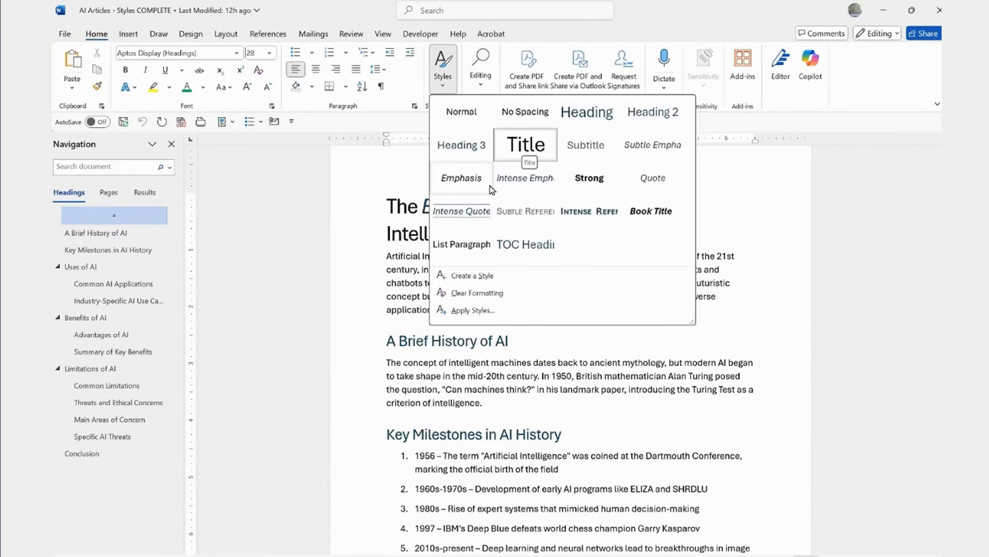
{"action": "left_click", "coordinate": [388, 235]}
Step: Check the Styles gallery for the style used by the "Common AI Applications" subheading
{"action": "scroll", "coordinate": [418, 307], "scroll_direction": "down", "scroll_amount": 5}
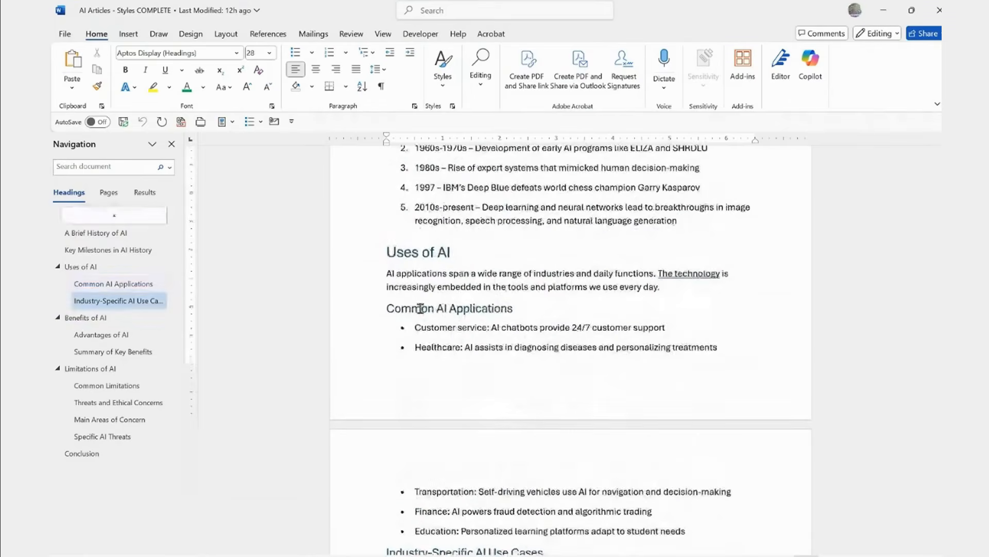
{"action": "left_click", "coordinate": [416, 309]}
{"action": "left_click", "coordinate": [439, 75]}
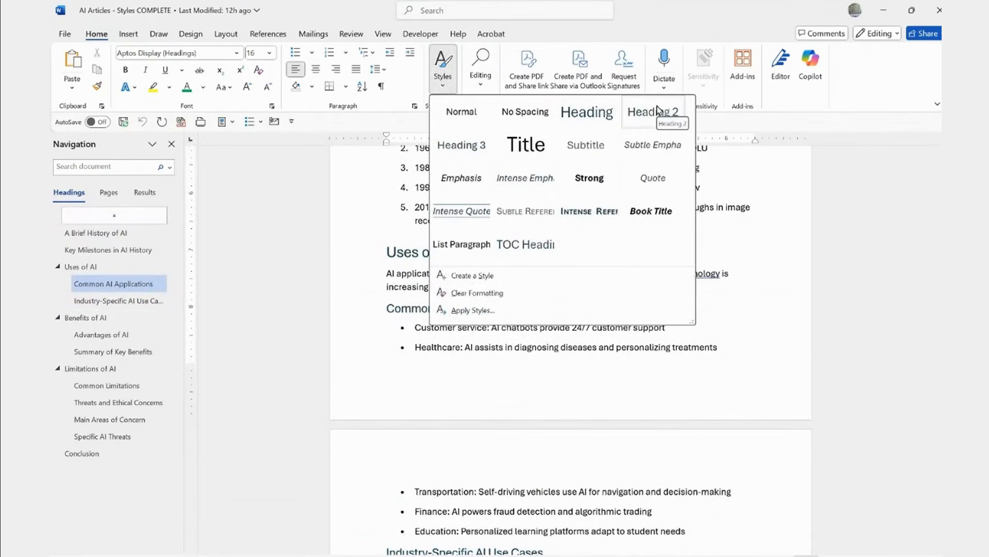
{"action": "left_click", "coordinate": [400, 252]}
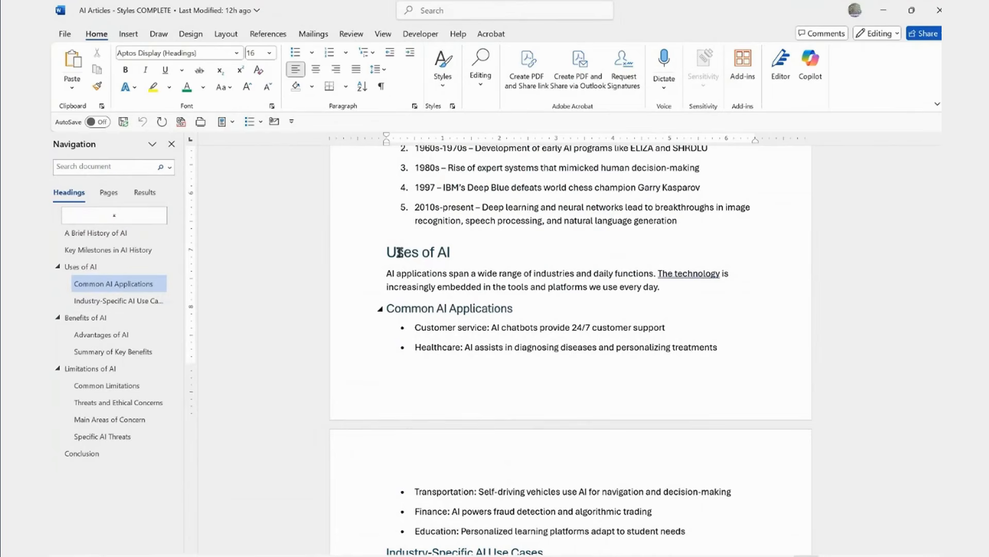
Step: Add a new line reading "Limitations" after the introductory paragraph under "Benefits of AI" and apply the Heading 1 style to it
{"action": "scroll", "coordinate": [454, 271], "scroll_direction": "up", "scroll_amount": 2}
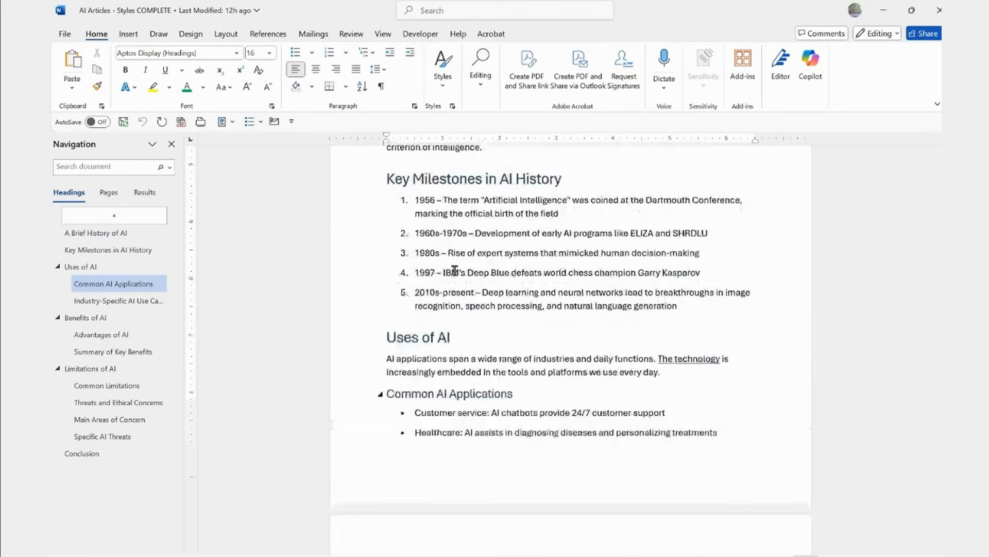
{"action": "scroll", "coordinate": [454, 271], "scroll_direction": "up", "scroll_amount": 2}
{"action": "scroll", "coordinate": [454, 268], "scroll_direction": "down", "scroll_amount": 10}
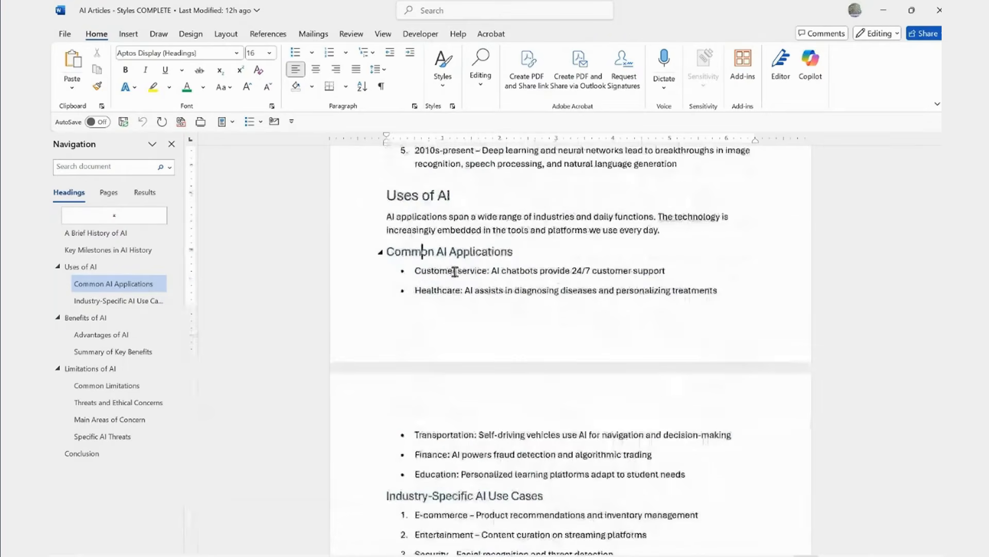
{"action": "scroll", "coordinate": [462, 284], "scroll_direction": "down", "scroll_amount": 5}
{"action": "left_click", "coordinate": [499, 249]}
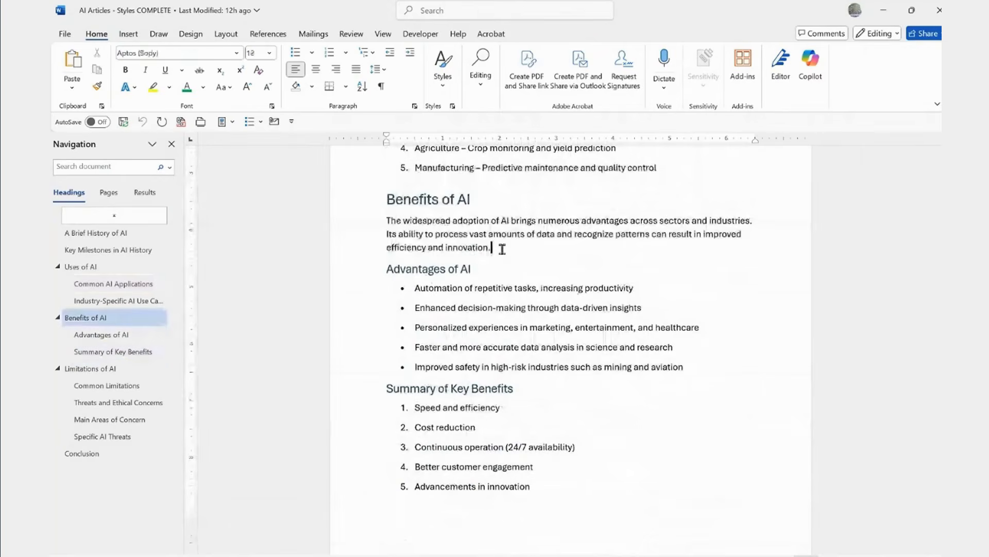
{"action": "key", "text": "Return"}
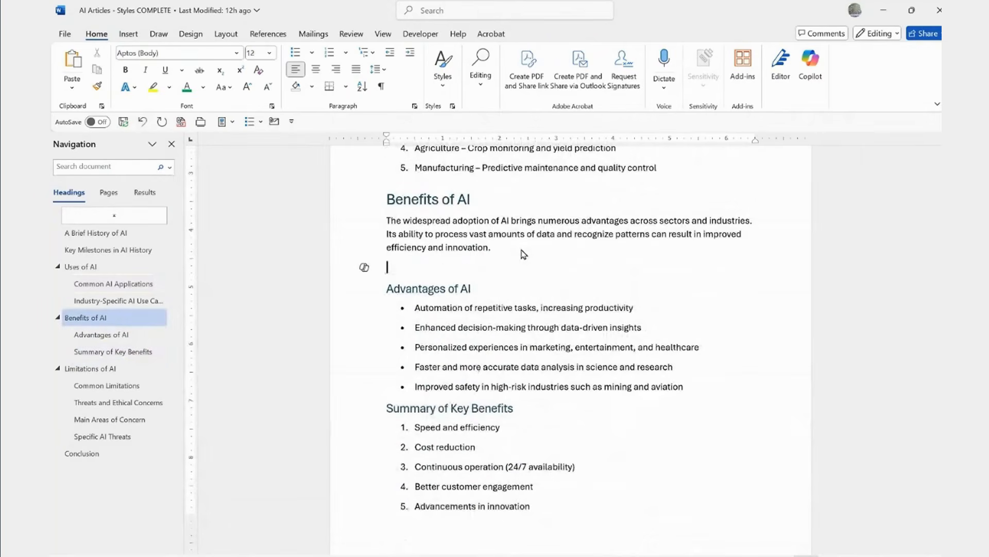
{"action": "type", "text": "Limitations"}
{"action": "left_click", "coordinate": [443, 77]}
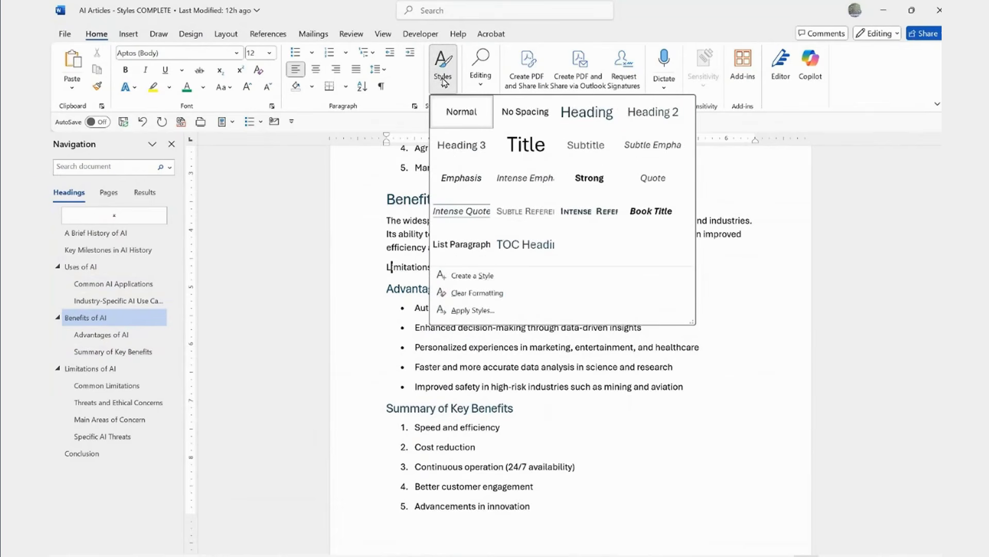
{"action": "left_click", "coordinate": [586, 112]}
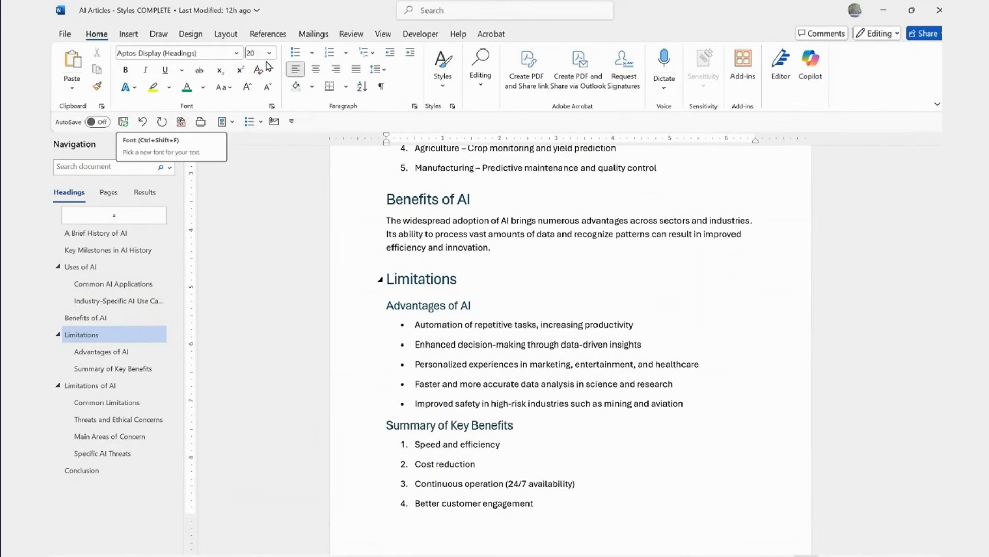
Step: Change the style of the new "Limitations" heading to Heading 2
{"action": "left_click", "coordinate": [446, 72]}
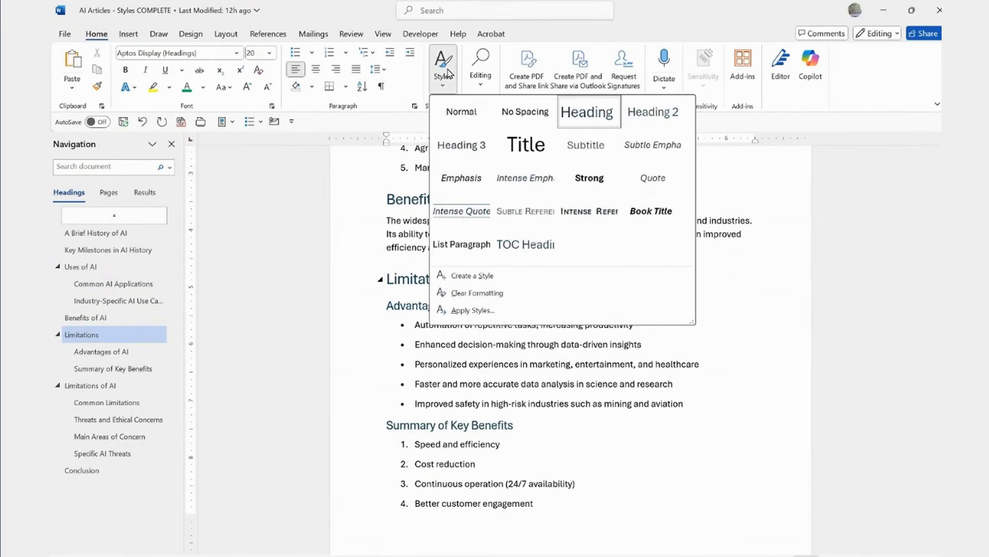
{"action": "left_click", "coordinate": [653, 112]}
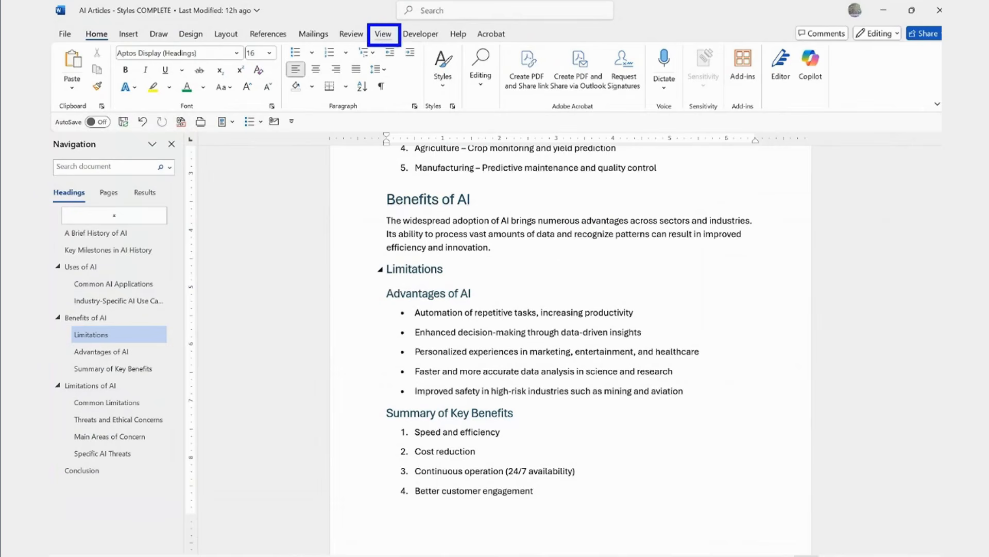
Step: Switch the Navigation Pane off and on again, leaving it displayed beside the document
{"action": "left_click", "coordinate": [386, 37]}
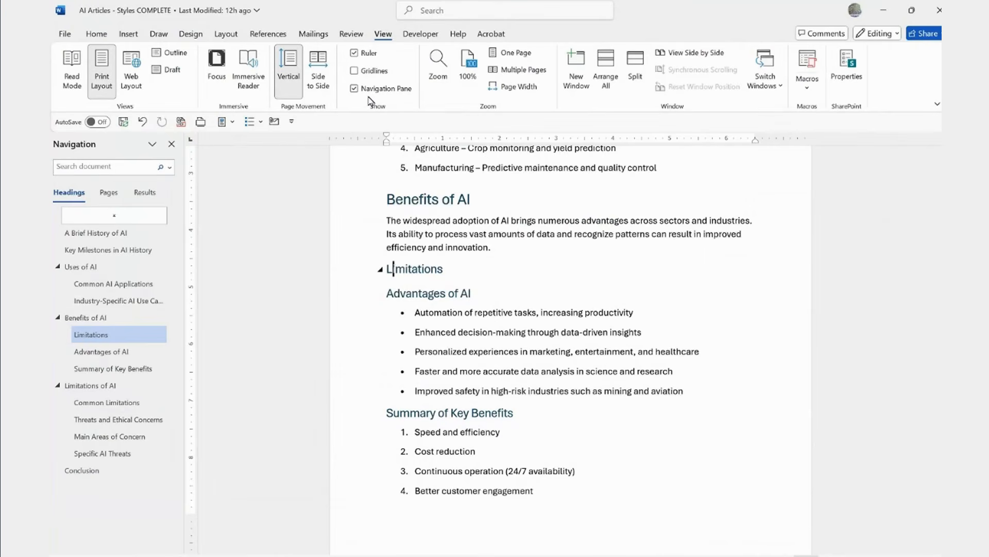
{"action": "left_click", "coordinate": [354, 88]}
{"action": "left_click", "coordinate": [354, 89]}
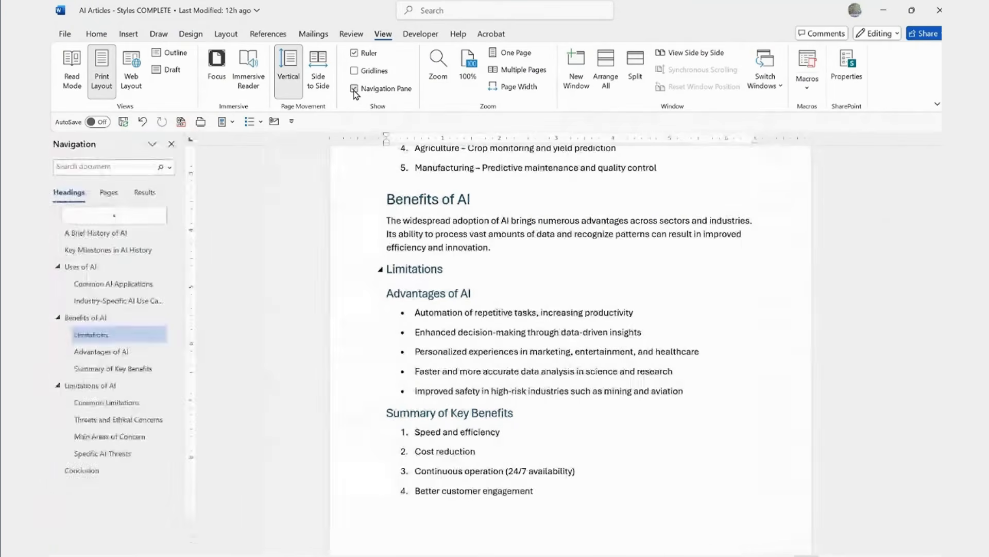
{"action": "left_click", "coordinate": [354, 89]}
{"action": "left_click", "coordinate": [354, 89]}
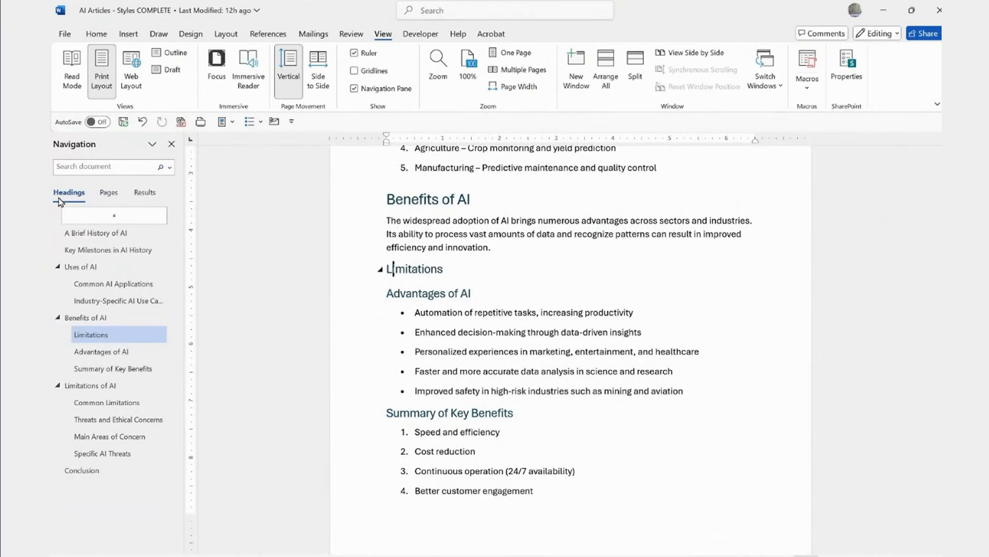
Step: Look over the text surrounding the "Benefits of AI" heading
{"action": "left_click", "coordinate": [415, 199]}
{"action": "scroll", "coordinate": [513, 308], "scroll_direction": "down", "scroll_amount": 2}
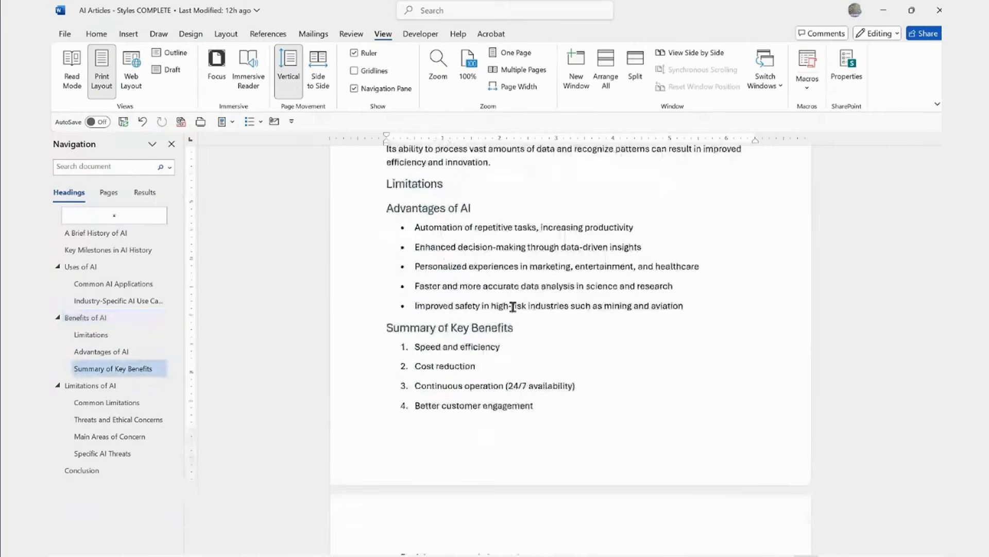
{"action": "scroll", "coordinate": [513, 307], "scroll_direction": "up", "scroll_amount": 5}
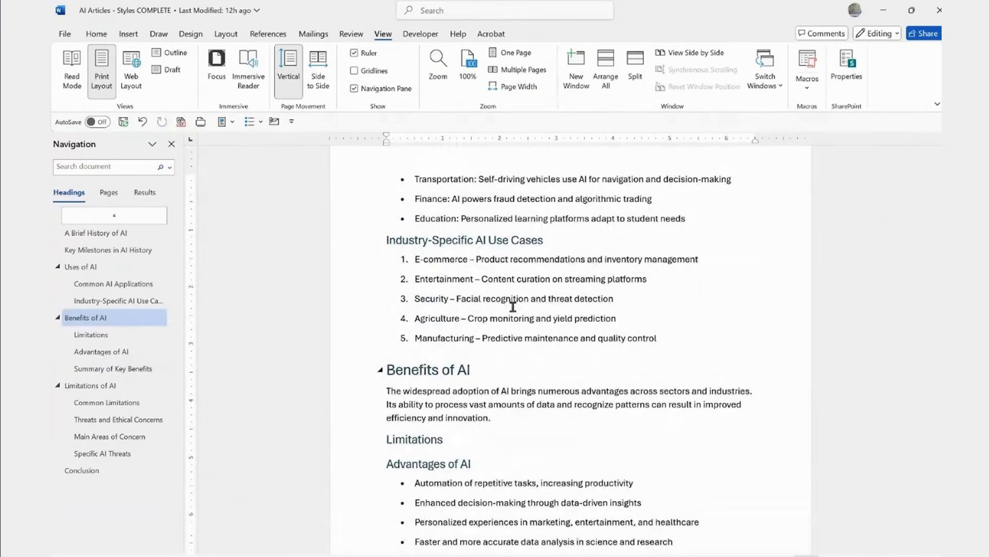
{"action": "scroll", "coordinate": [495, 294], "scroll_direction": "down", "scroll_amount": 2}
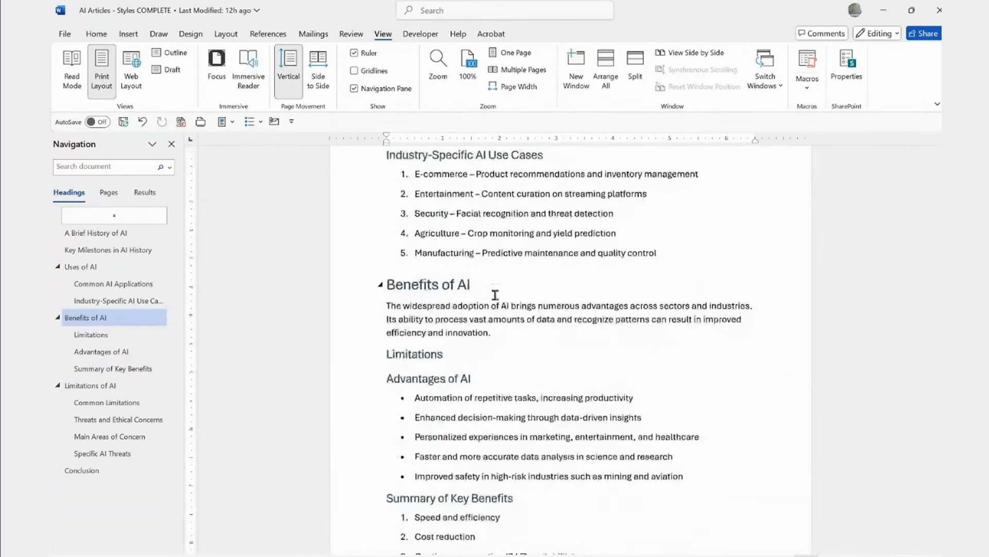
{"action": "scroll", "coordinate": [436, 349], "scroll_direction": "up", "scroll_amount": 2}
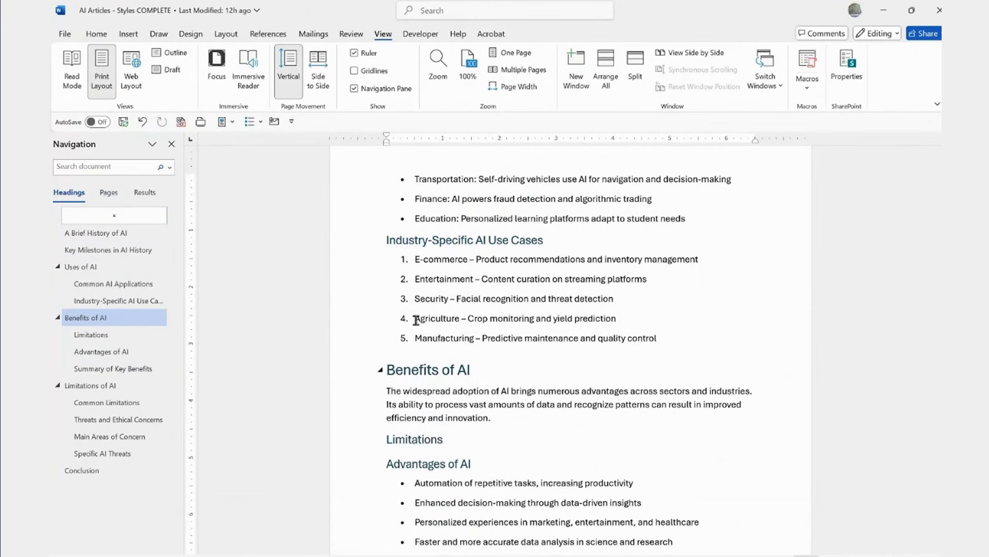
Step: Jump between sections using the document's heading outline, from "A Brief History of AI" through "Specific AI Threats" and back to "Common Limitations"
{"action": "left_click", "coordinate": [92, 234]}
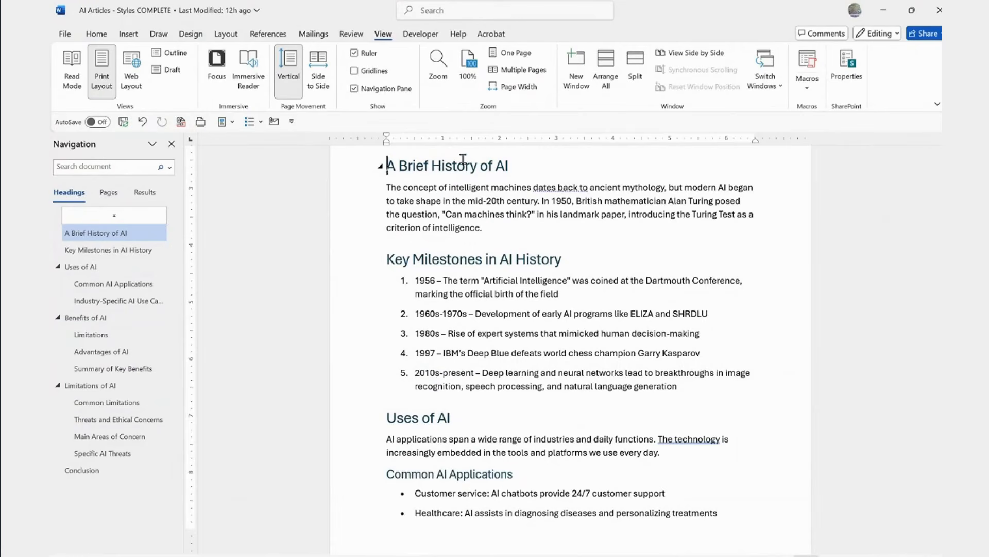
{"action": "left_click", "coordinate": [109, 251]}
{"action": "left_click", "coordinate": [94, 268]}
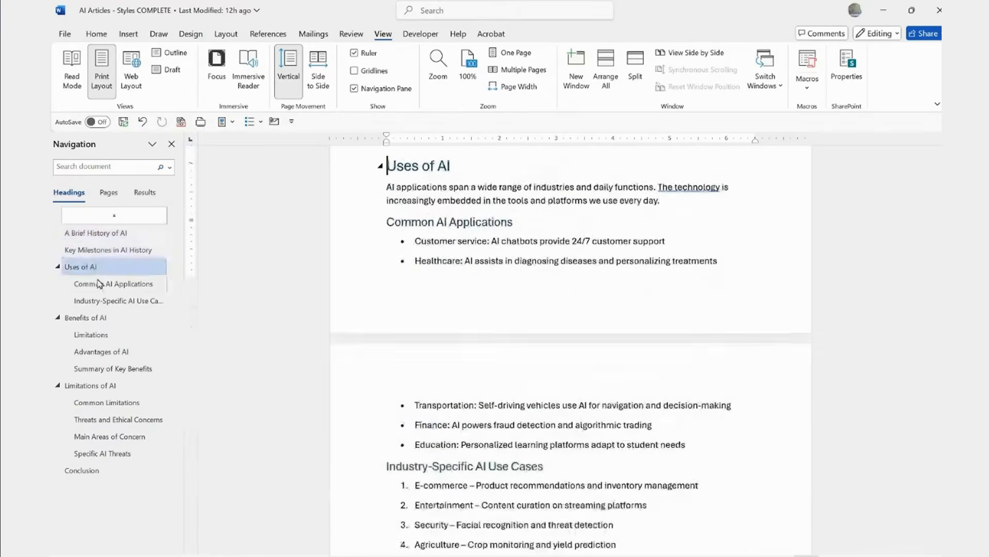
{"action": "left_click", "coordinate": [96, 319]}
{"action": "left_click", "coordinate": [91, 335]}
{"action": "left_click", "coordinate": [97, 352]}
{"action": "left_click", "coordinate": [90, 385]}
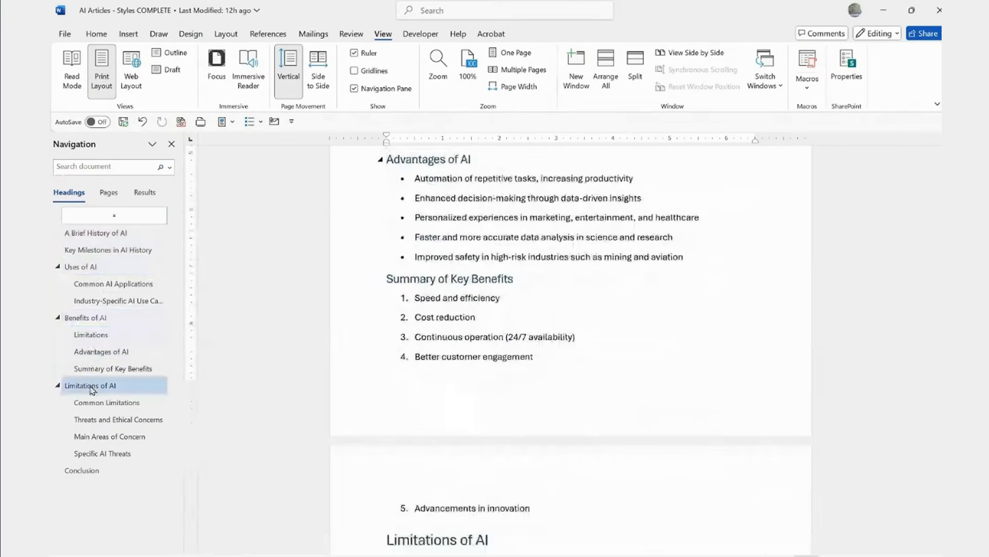
{"action": "left_click", "coordinate": [98, 403]}
{"action": "left_click", "coordinate": [101, 436]}
{"action": "left_click", "coordinate": [98, 453]}
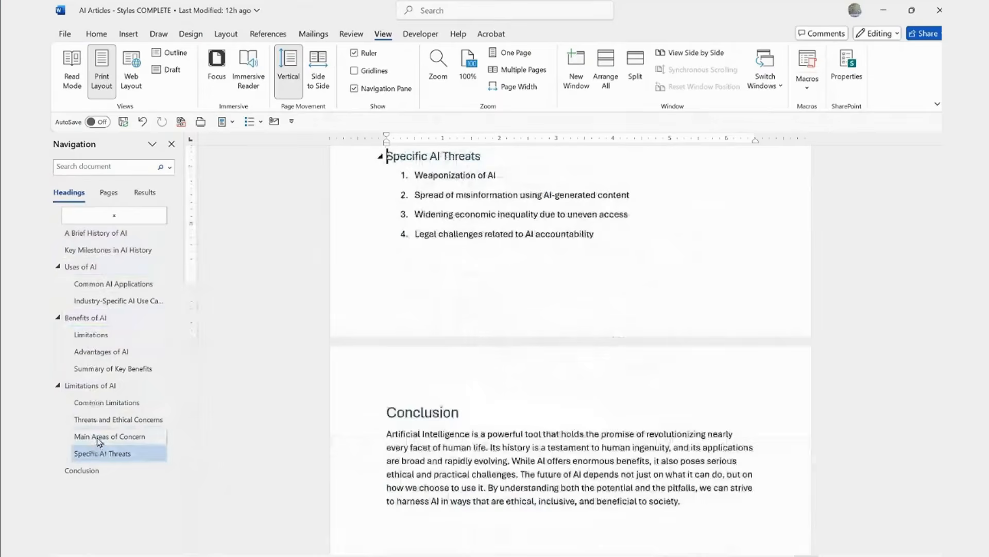
{"action": "left_click", "coordinate": [97, 436]}
{"action": "left_click", "coordinate": [98, 404]}
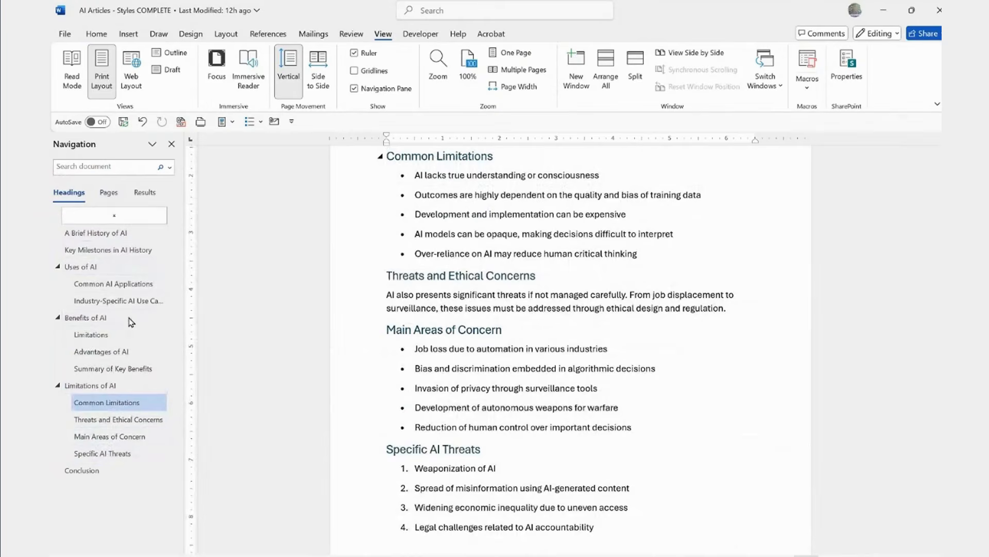
Step: Delete the added "Limitations" subheading above "Advantages of AI"
{"action": "scroll", "coordinate": [477, 209], "scroll_direction": "up", "scroll_amount": 10}
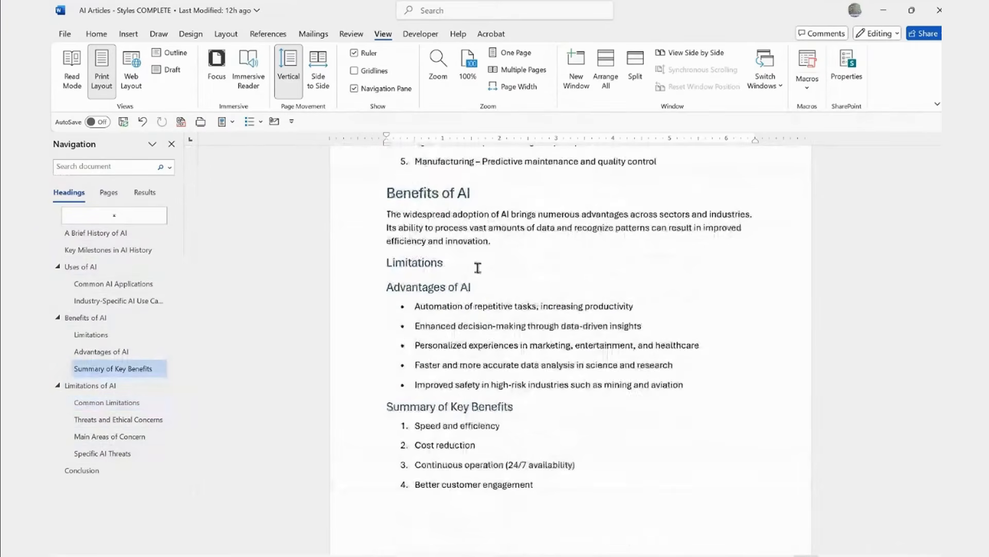
{"action": "left_click_drag", "start_coordinate": [445, 266], "coordinate": [385, 265]}
{"action": "key", "text": "Delete"}
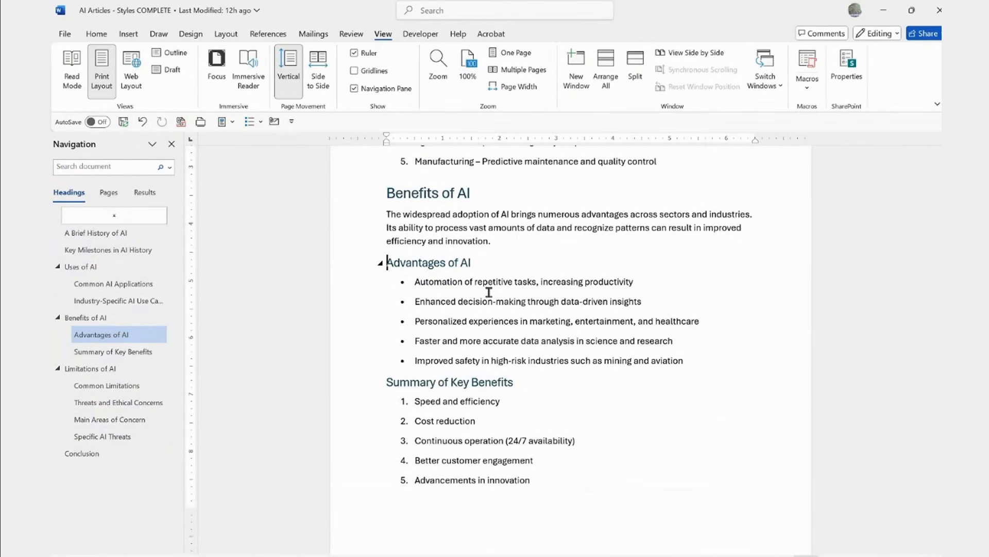
Step: Return to the table of contents at the start of the document and bring back the text formatting commands
{"action": "scroll", "coordinate": [489, 292], "scroll_direction": "up", "scroll_amount": 15}
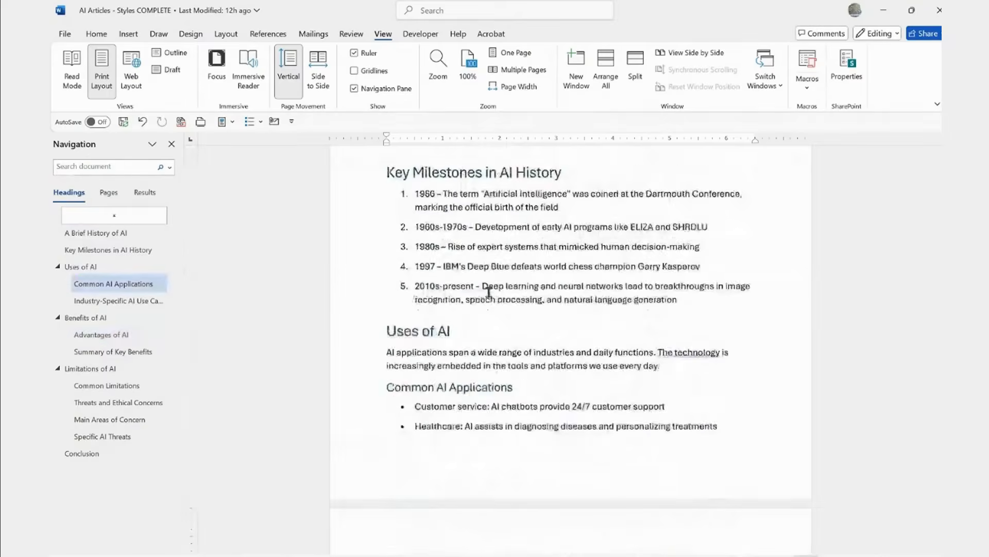
{"action": "scroll", "coordinate": [489, 292], "scroll_direction": "up", "scroll_amount": 10}
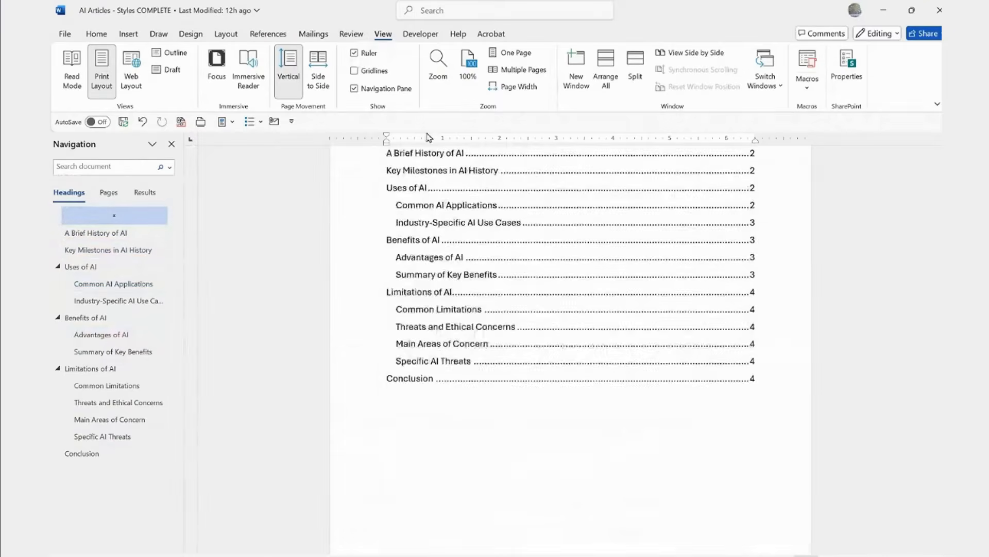
{"action": "scroll", "coordinate": [458, 287], "scroll_direction": "up", "scroll_amount": 3}
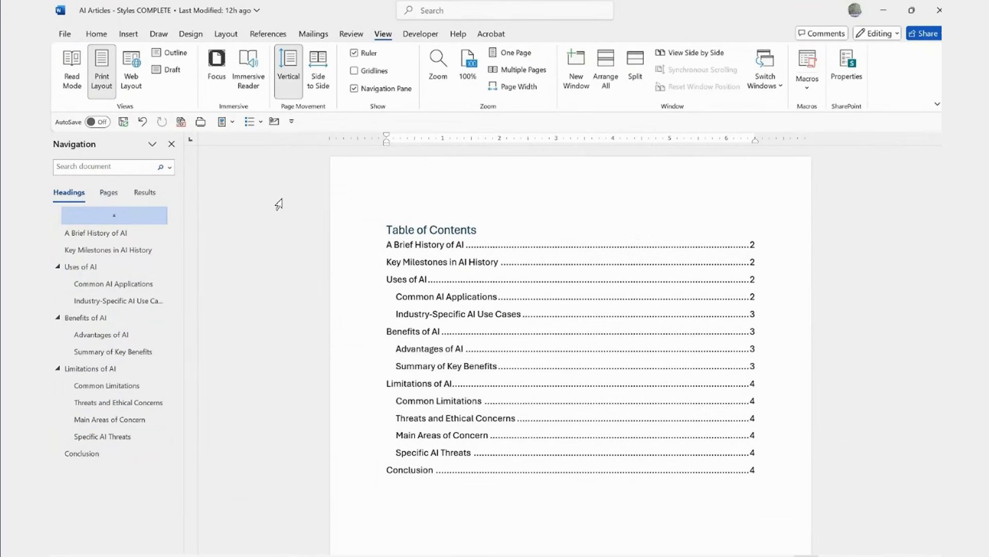
{"action": "left_click", "coordinate": [95, 36]}
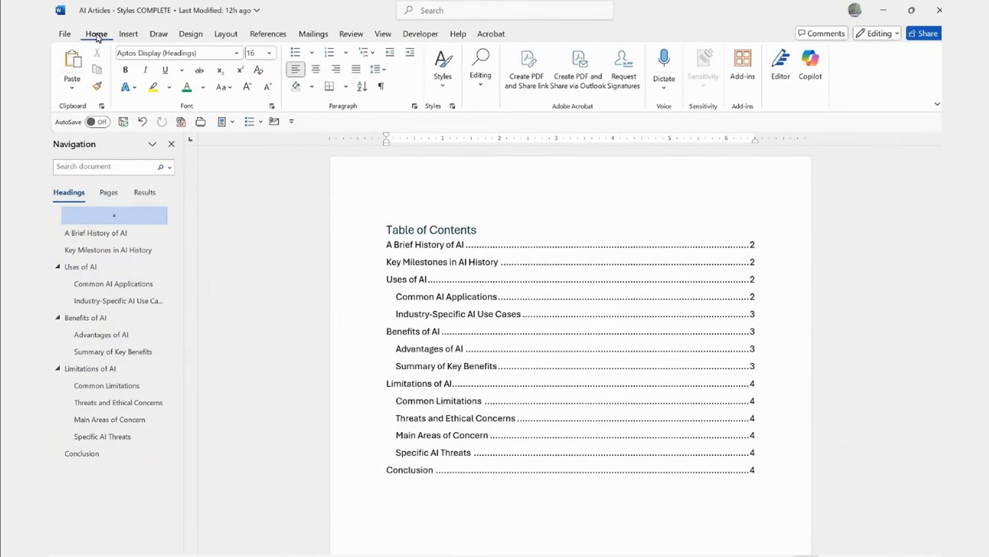
Step: Look over the available text styles and check which one the article's introductory paragraph uses
{"action": "left_click", "coordinate": [441, 87]}
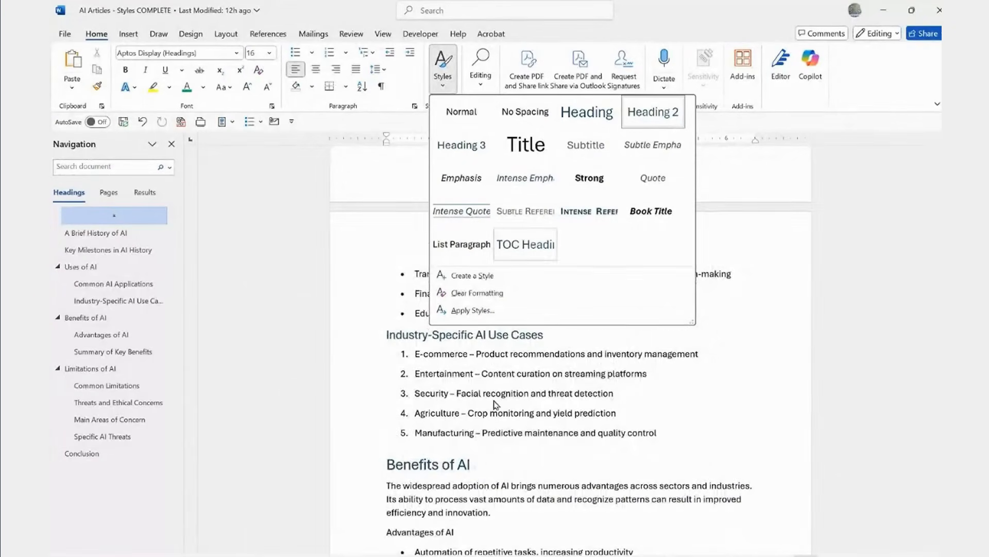
{"action": "scroll", "coordinate": [486, 439], "scroll_direction": "down", "scroll_amount": 5}
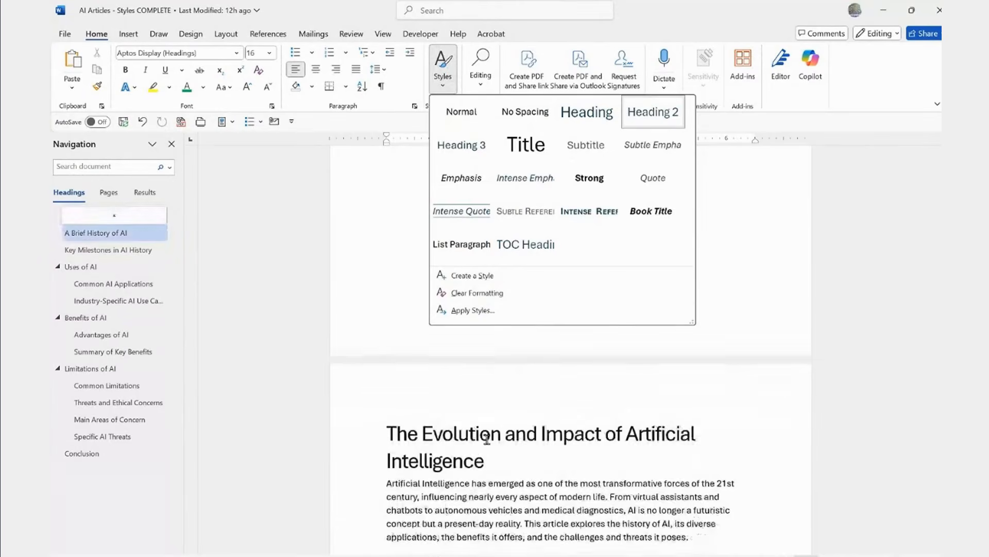
{"action": "left_click", "coordinate": [472, 489]}
{"action": "scroll", "coordinate": [473, 490], "scroll_direction": "down", "scroll_amount": 3}
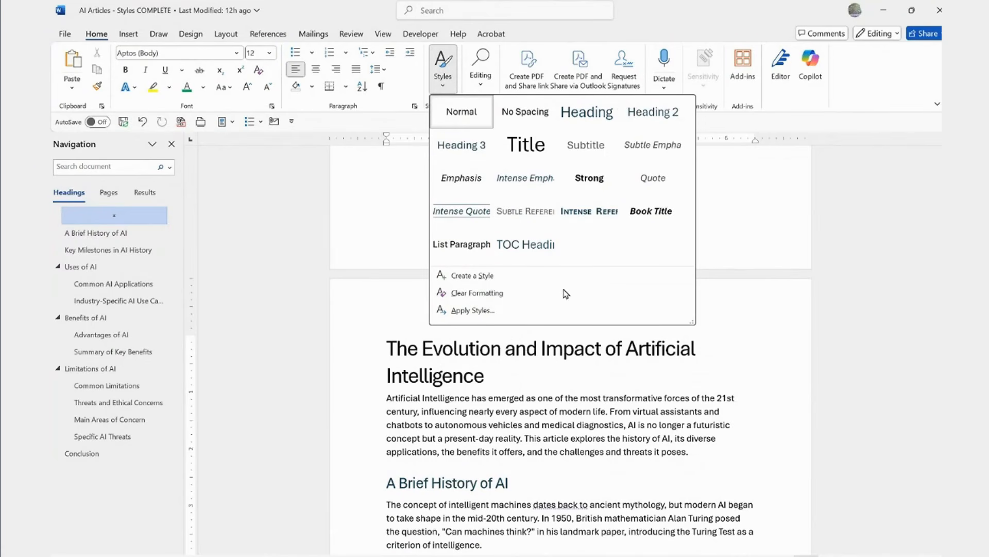
{"action": "left_click", "coordinate": [562, 431]}
{"action": "scroll", "coordinate": [561, 430], "scroll_direction": "down", "scroll_amount": 3}
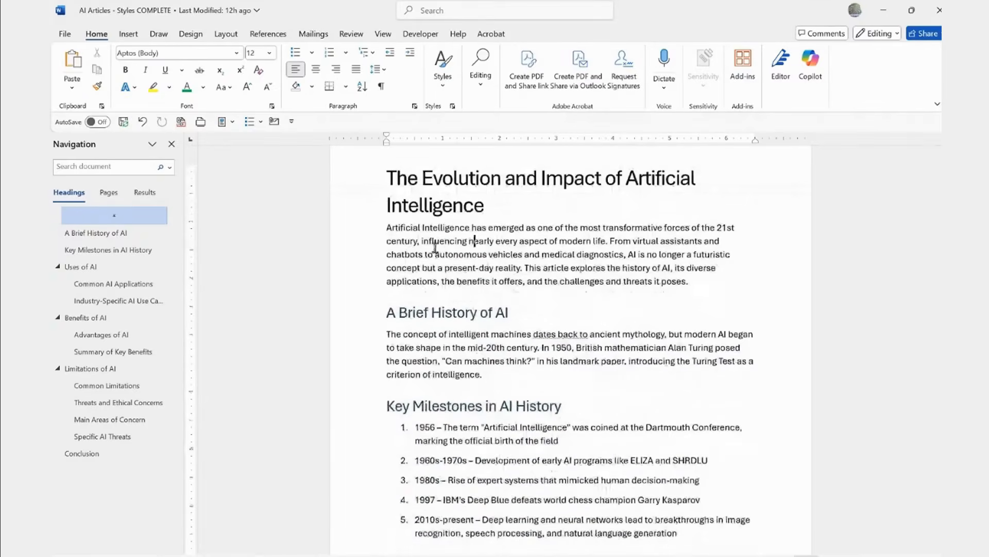
Step: Try the Intense Quote style on the introductory paragraph below the article title, and undo it
{"action": "left_click", "coordinate": [444, 82]}
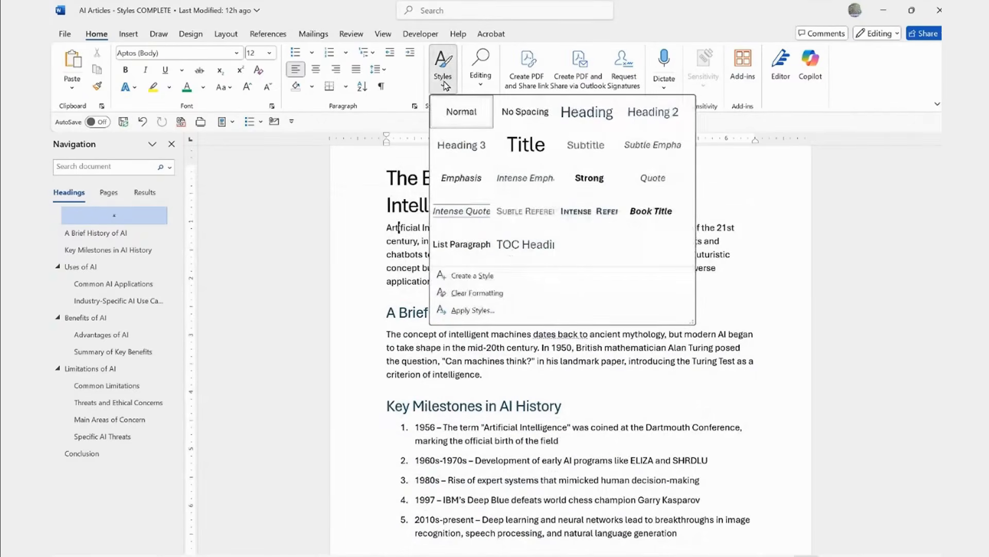
{"action": "left_click", "coordinate": [462, 211]}
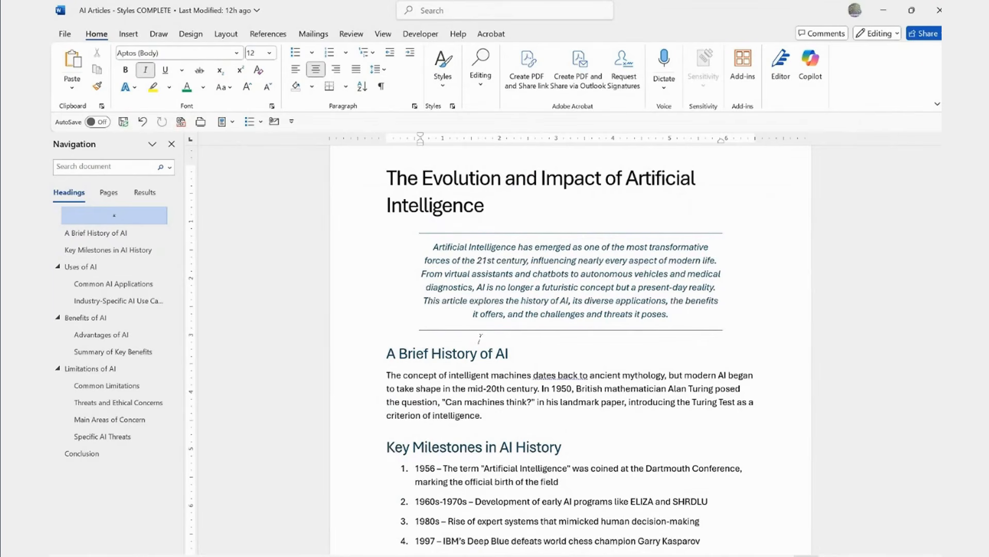
{"action": "left_click", "coordinate": [143, 121]}
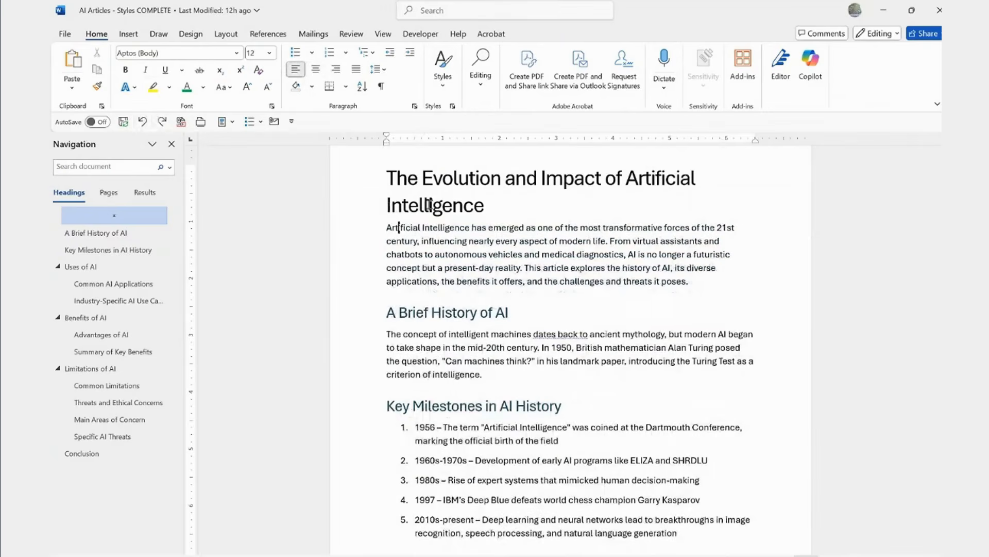
Step: Examine the full list of document styles, from Normal down to the TOC and Hyperlink styles, and close the list
{"action": "left_click", "coordinate": [440, 92]}
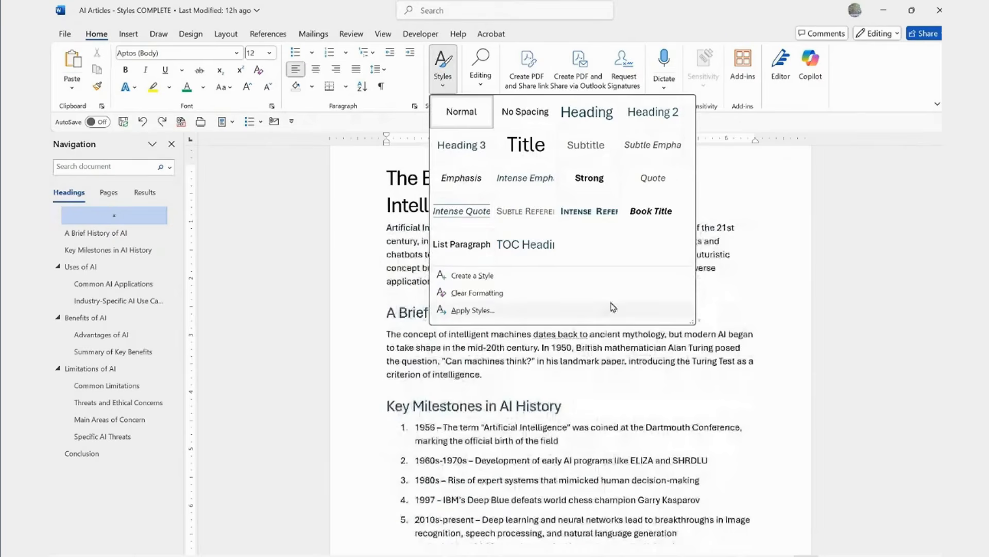
{"action": "key", "text": "Escape"}
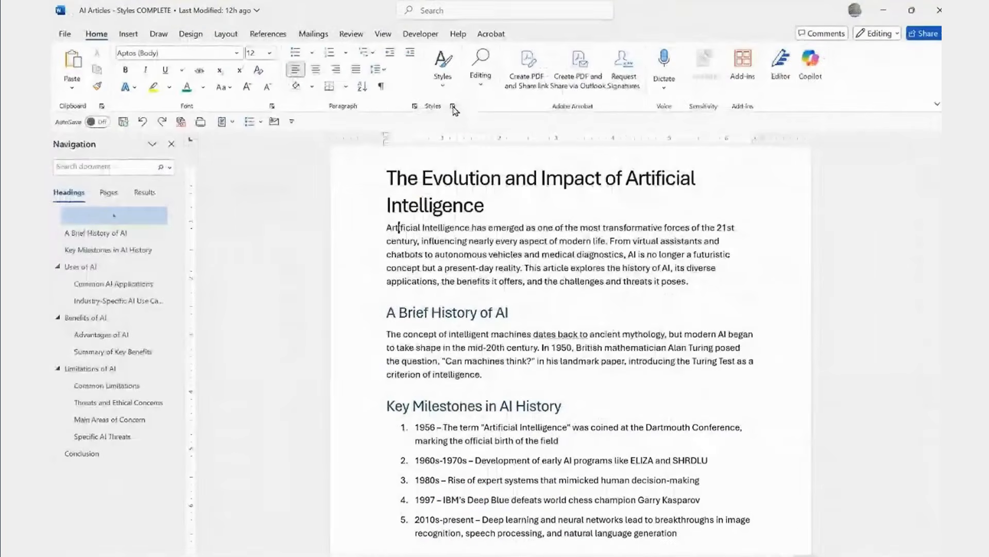
{"action": "left_click", "coordinate": [454, 105]}
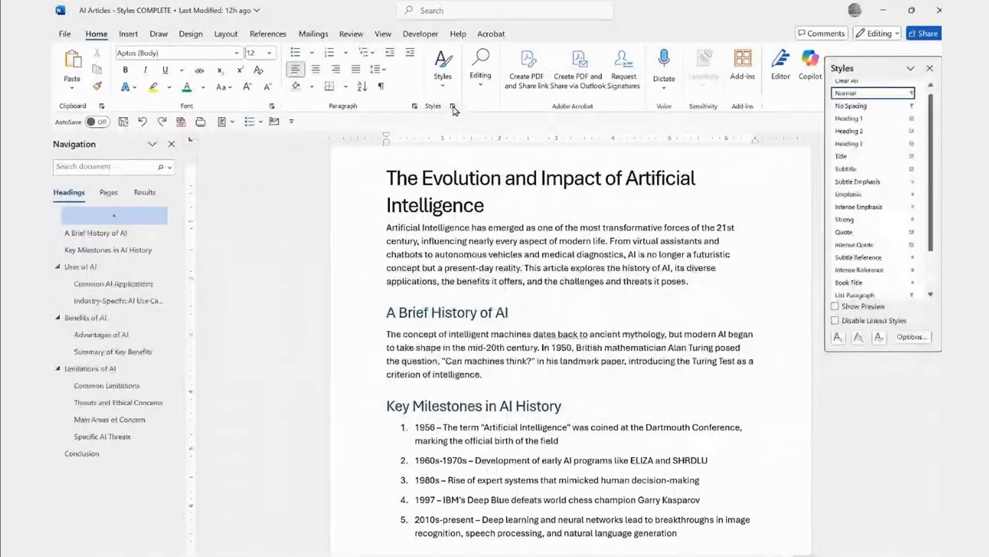
{"action": "scroll", "coordinate": [925, 149], "scroll_direction": "down", "scroll_amount": 2}
{"action": "scroll", "coordinate": [926, 180], "scroll_direction": "up", "scroll_amount": 2}
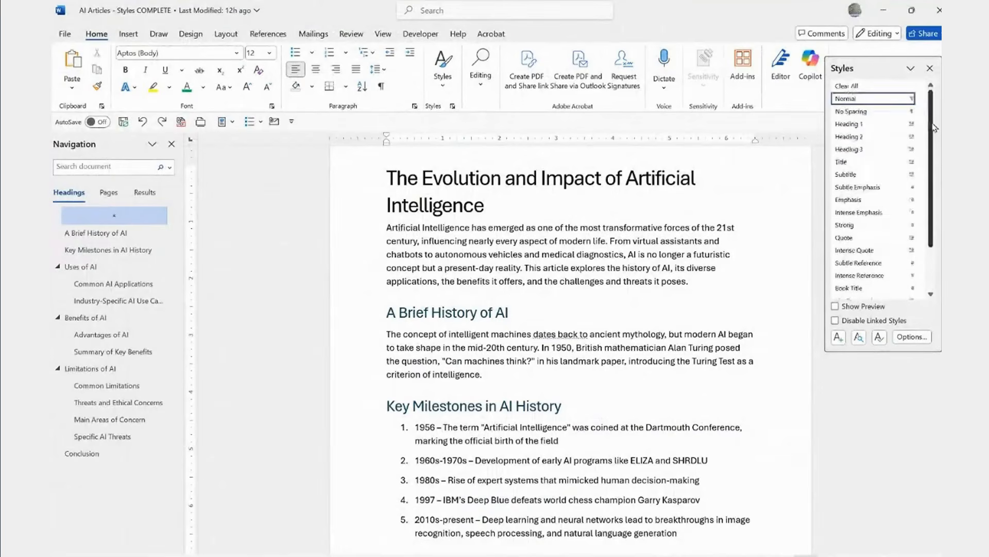
{"action": "scroll", "coordinate": [928, 217], "scroll_direction": "down", "scroll_amount": 3}
{"action": "scroll", "coordinate": [927, 216], "scroll_direction": "up", "scroll_amount": 3}
{"action": "scroll", "coordinate": [927, 217], "scroll_direction": "down", "scroll_amount": 3}
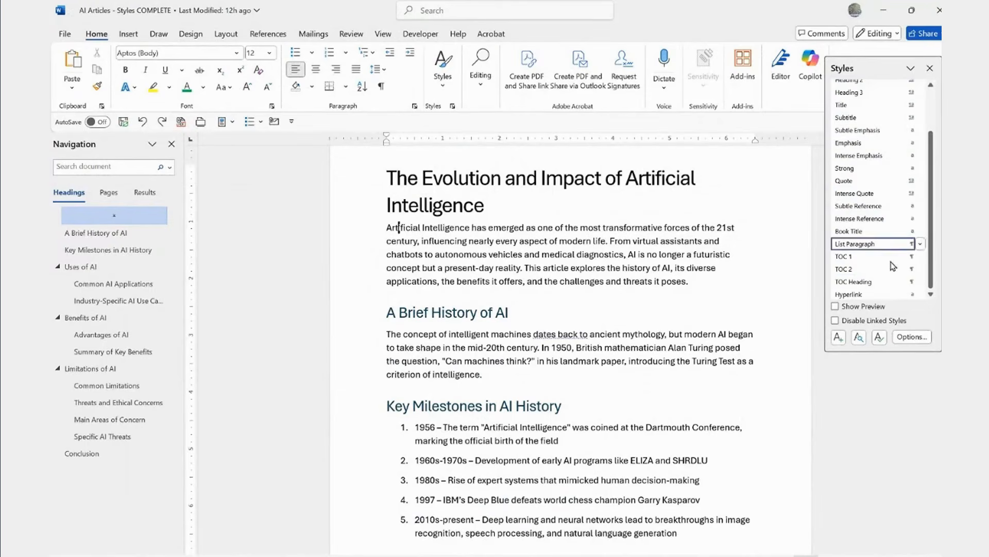
{"action": "left_click", "coordinate": [930, 68]}
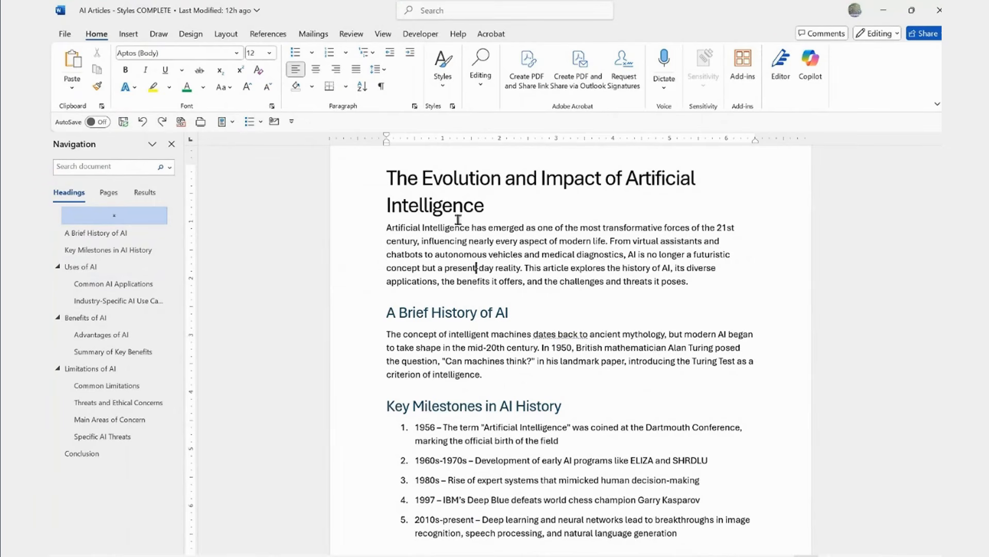
Step: Check the font formatting of the article title, the introductory paragraph and the "A Brief History of AI" heading
{"action": "left_click", "coordinate": [424, 179]}
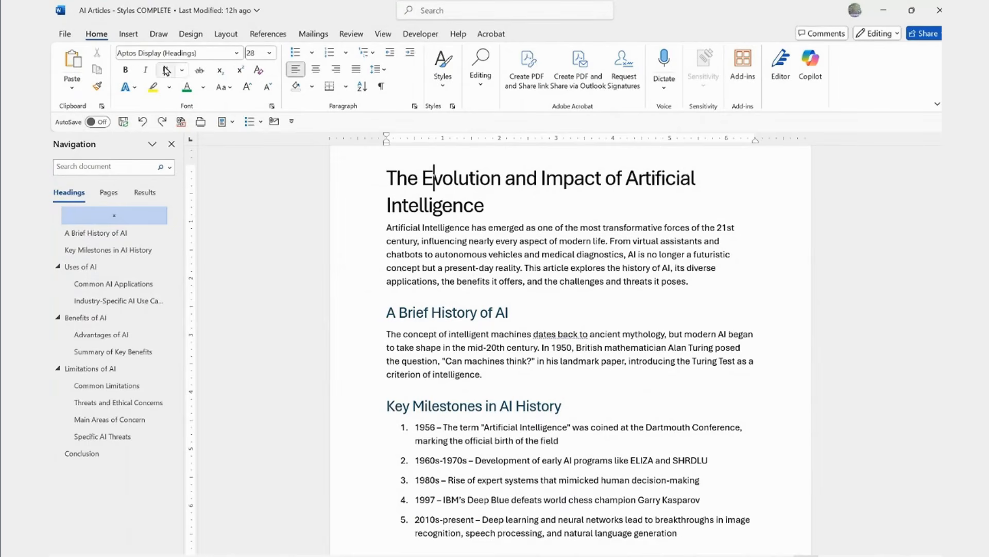
{"action": "left_click", "coordinate": [440, 254]}
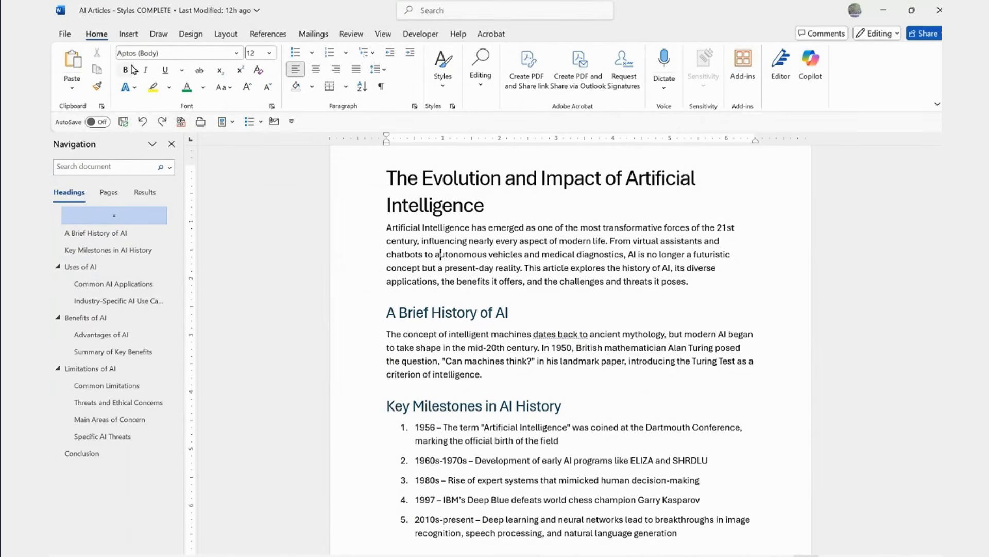
{"action": "left_click", "coordinate": [442, 312]}
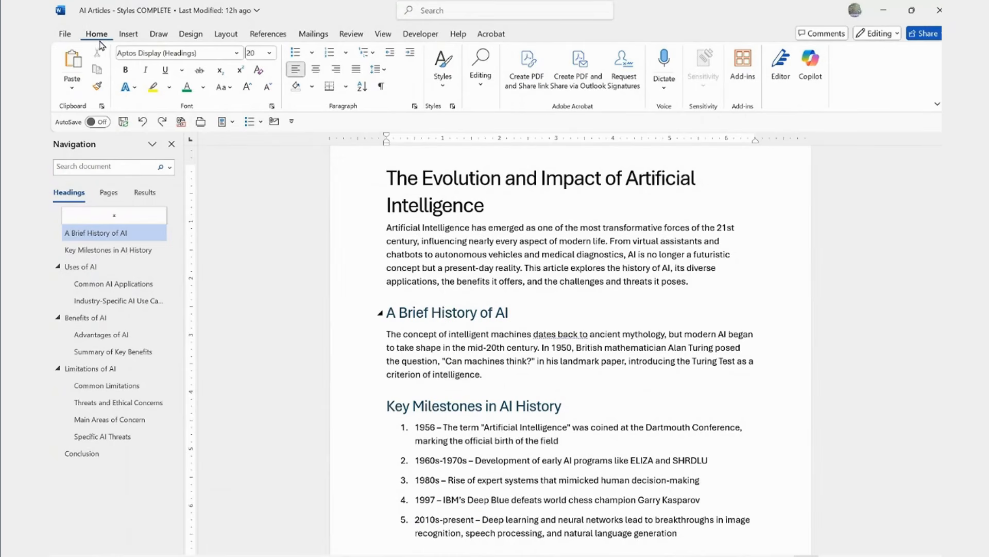
Step: Open the gallery of document themes
{"action": "left_click", "coordinate": [190, 34]}
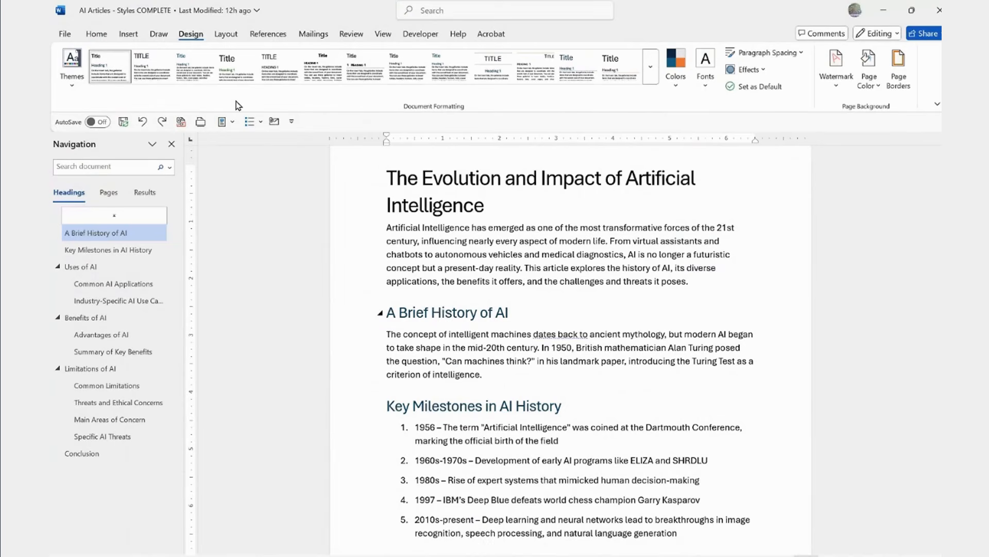
{"action": "left_click", "coordinate": [72, 82]}
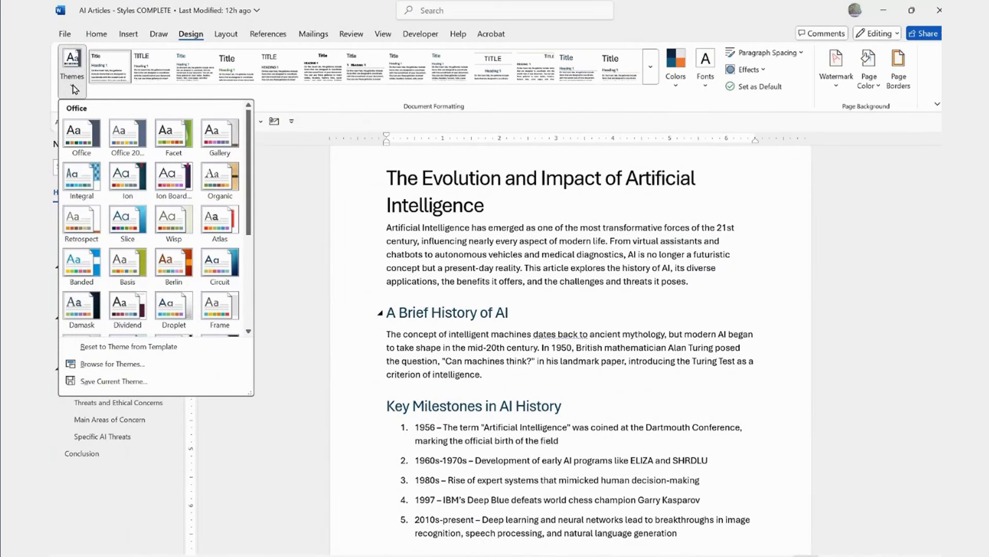
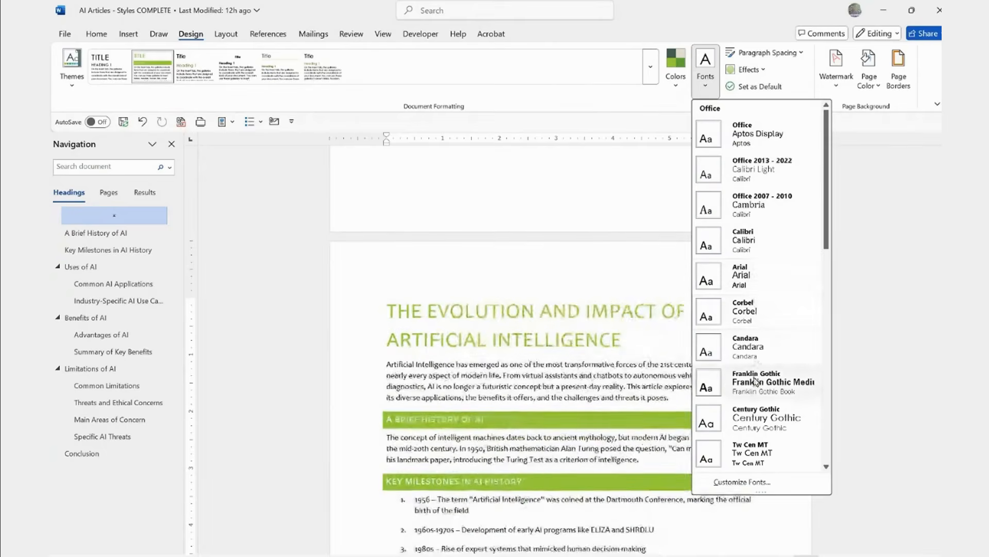
Step: Preview different theme font sets on the article without applying one
{"action": "scroll", "coordinate": [756, 381], "scroll_direction": "down", "scroll_amount": 8}
{"action": "scroll", "coordinate": [758, 376], "scroll_direction": "up", "scroll_amount": 5}
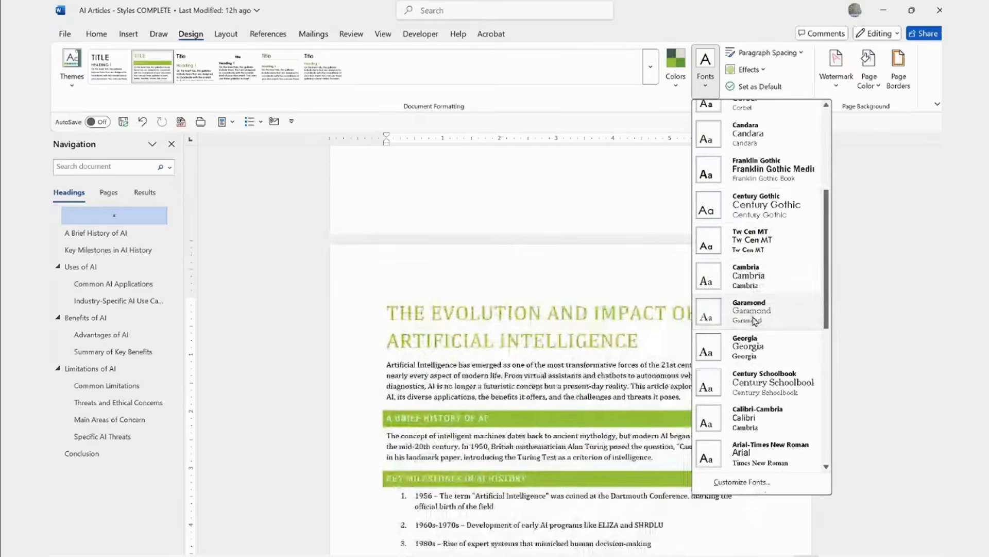
{"action": "scroll", "coordinate": [758, 263], "scroll_direction": "down", "scroll_amount": 3}
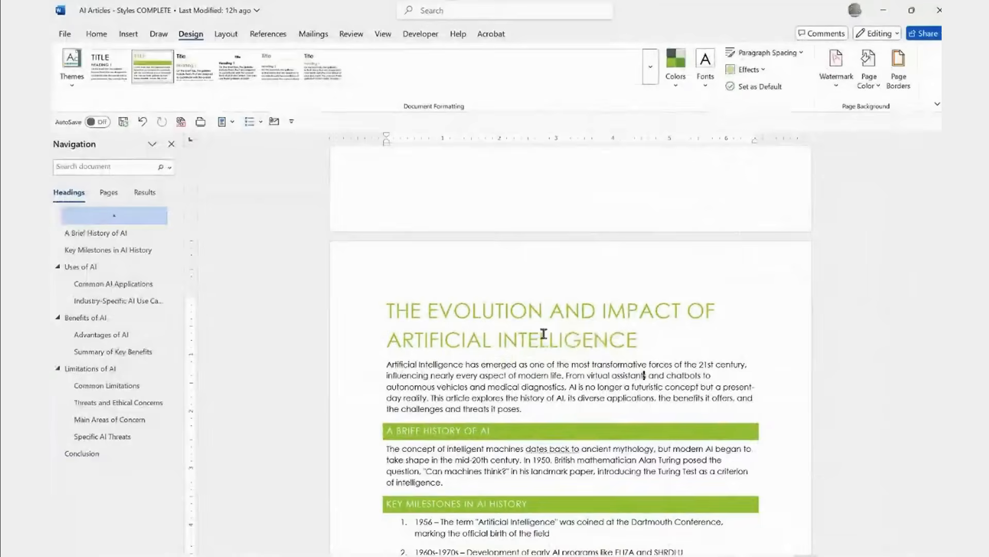
{"action": "left_click", "coordinate": [539, 335]}
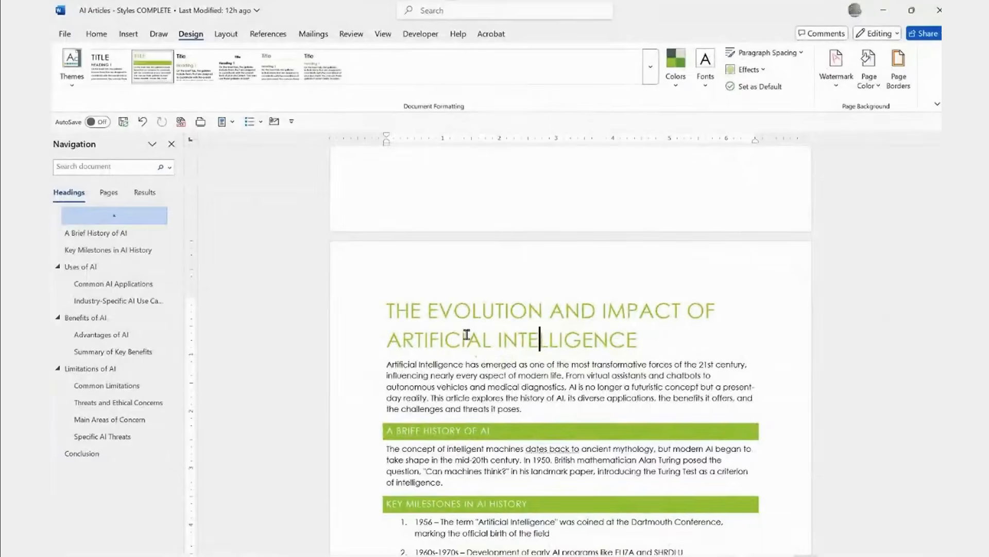
Step: Apply the Arial-Times New Roman theme font set to the whole document
{"action": "scroll", "coordinate": [467, 335], "scroll_direction": "down", "scroll_amount": 3}
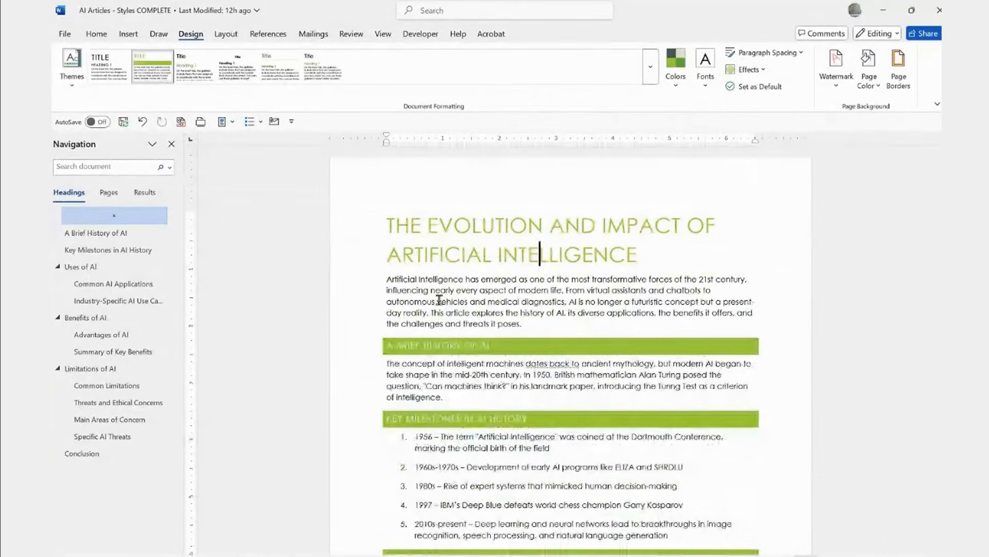
{"action": "left_click", "coordinate": [678, 83]}
{"action": "left_click", "coordinate": [710, 86]}
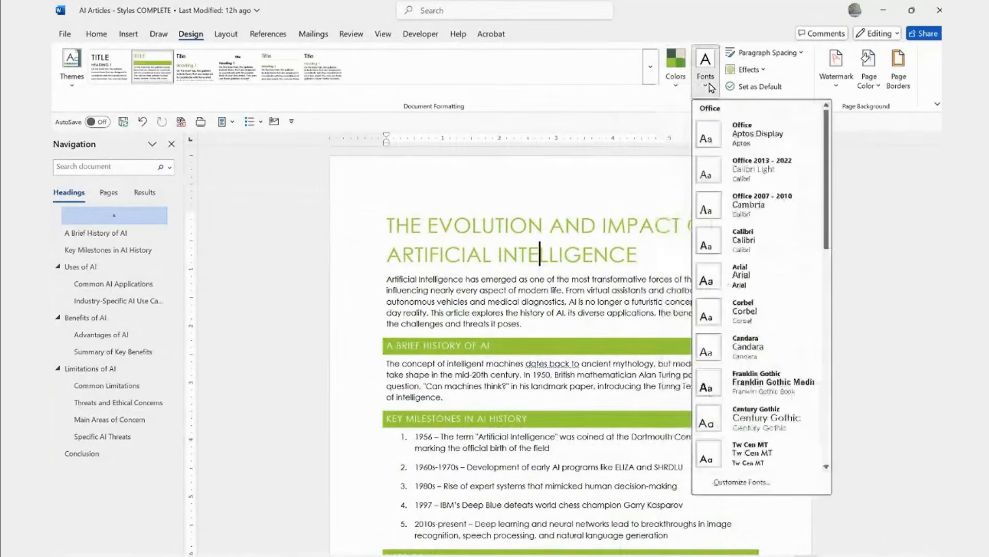
{"action": "scroll", "coordinate": [765, 402], "scroll_direction": "down", "scroll_amount": 3}
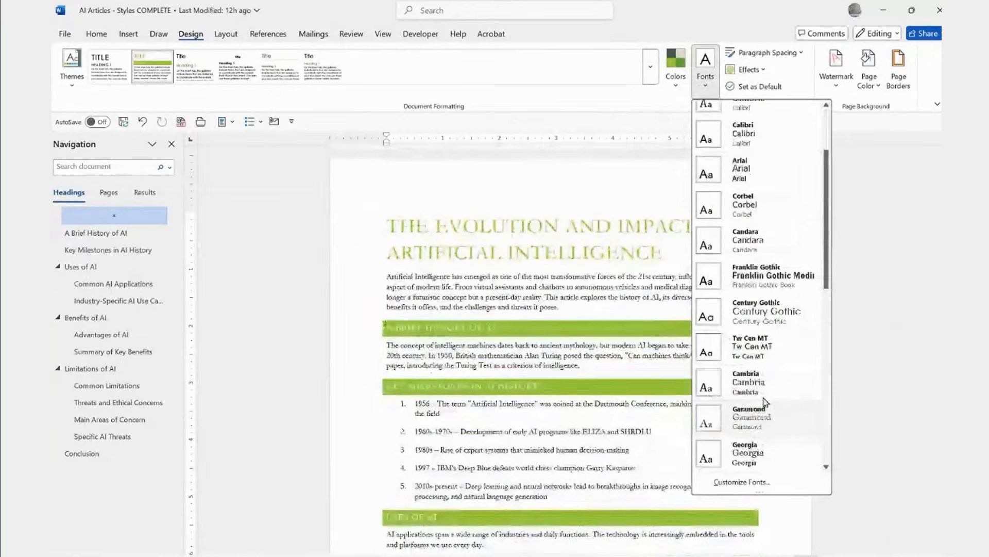
{"action": "scroll", "coordinate": [778, 384], "scroll_direction": "down", "scroll_amount": 6}
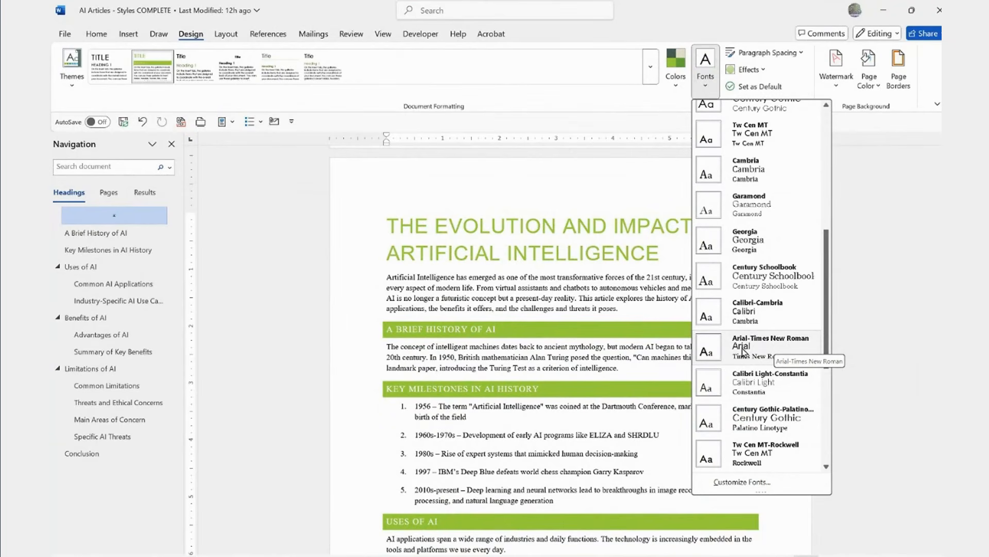
{"action": "left_click", "coordinate": [742, 352]}
Step: Examine the fonts of the headings, body text and table of contents throughout the document
{"action": "scroll", "coordinate": [558, 350], "scroll_direction": "down", "scroll_amount": 2}
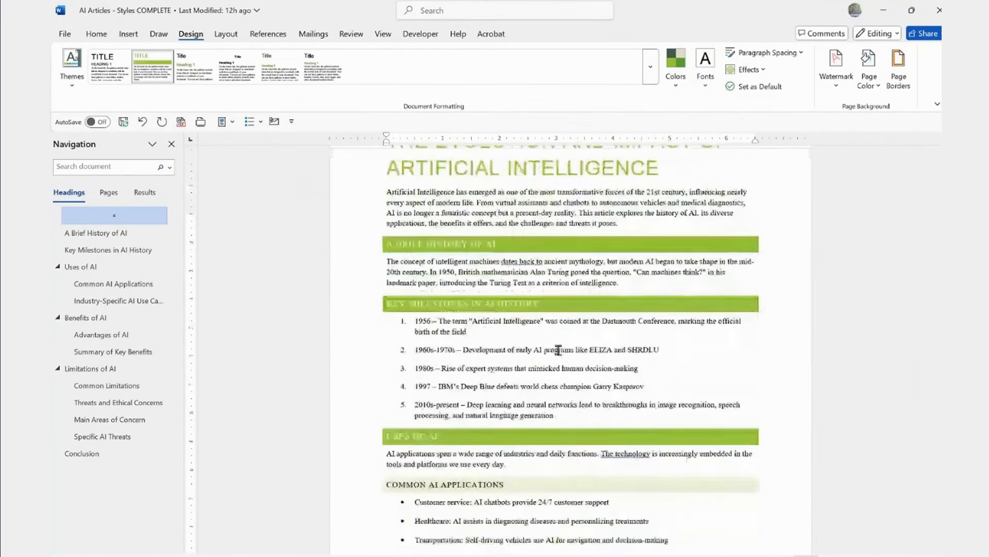
{"action": "scroll", "coordinate": [558, 350], "scroll_direction": "down", "scroll_amount": 3}
{"action": "scroll", "coordinate": [558, 351], "scroll_direction": "up", "scroll_amount": 2}
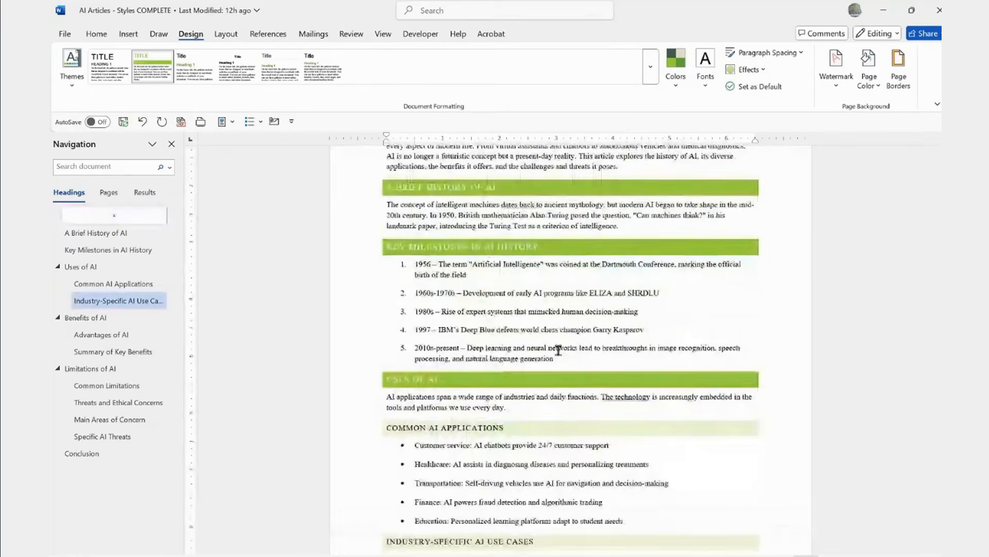
{"action": "scroll", "coordinate": [558, 351], "scroll_direction": "up", "scroll_amount": 15}
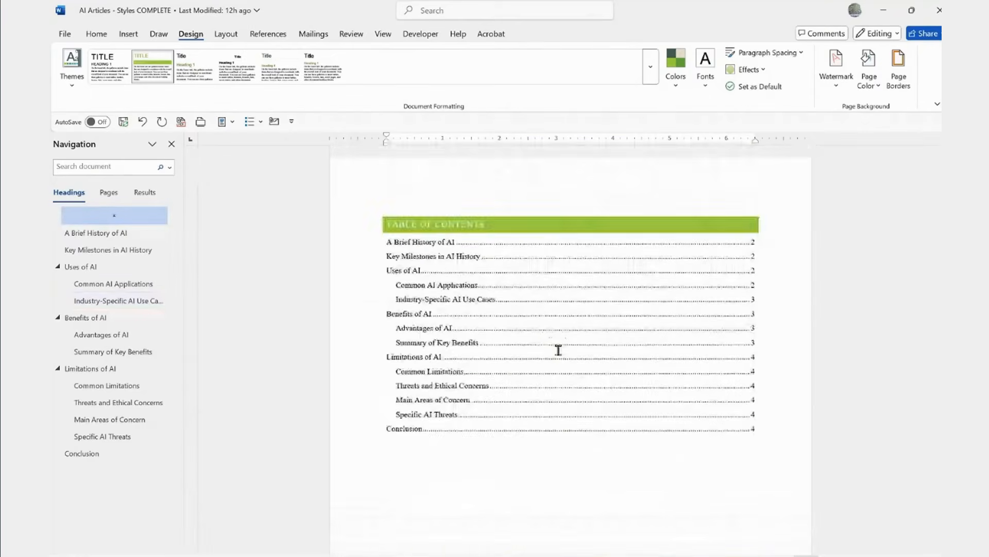
{"action": "scroll", "coordinate": [558, 351], "scroll_direction": "down", "scroll_amount": 12}
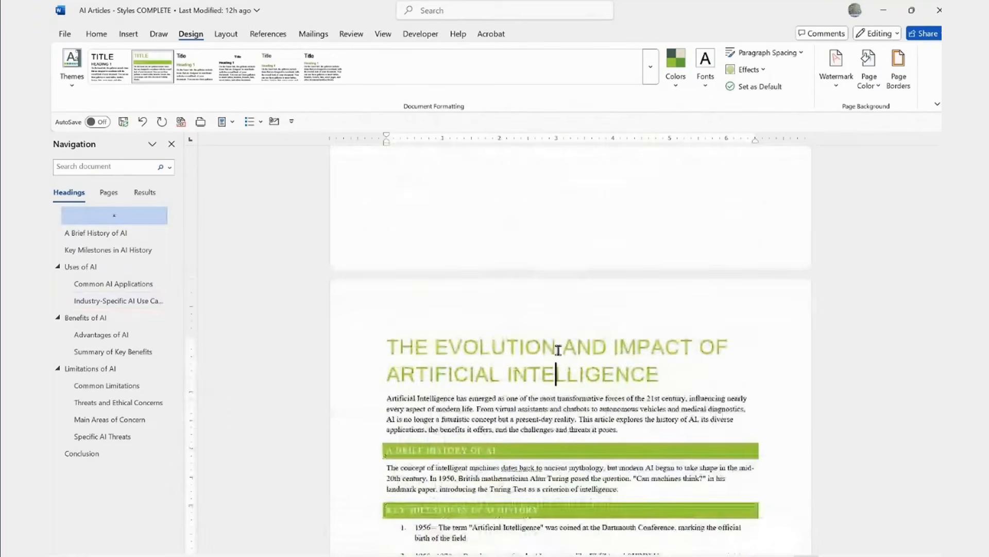
{"action": "scroll", "coordinate": [558, 350], "scroll_direction": "down", "scroll_amount": 5}
{"action": "scroll", "coordinate": [558, 350], "scroll_direction": "down", "scroll_amount": 15}
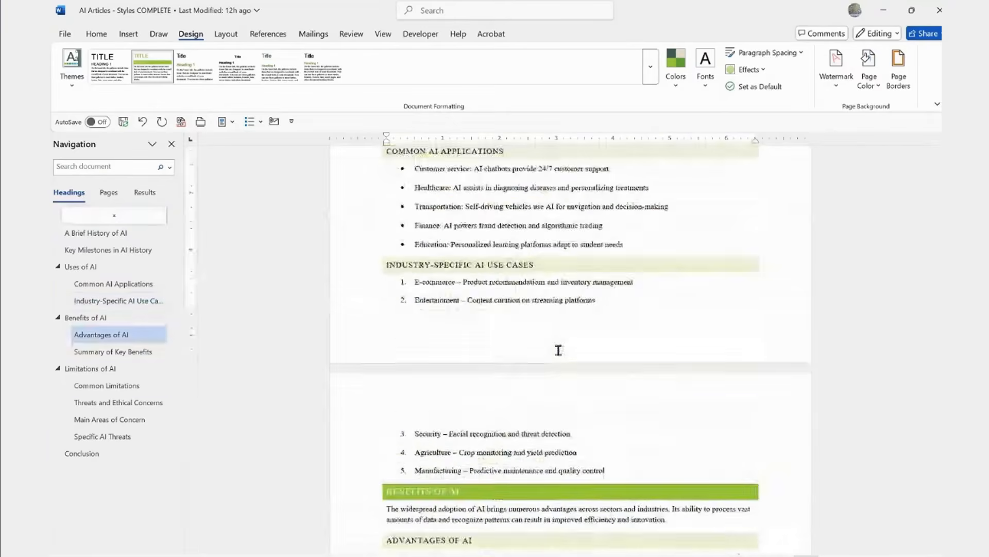
{"action": "scroll", "coordinate": [560, 350], "scroll_direction": "up", "scroll_amount": 3}
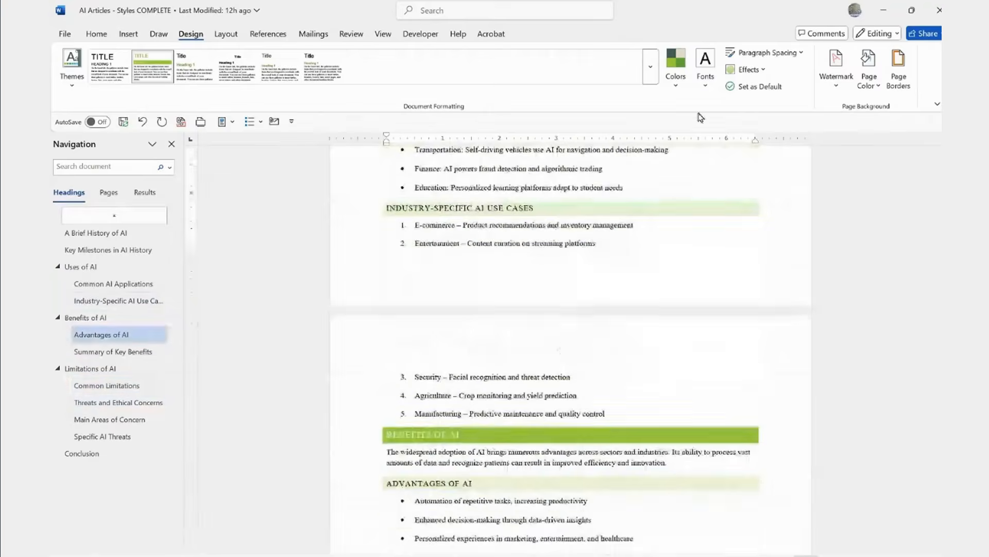
Step: Create a new set of custom theme fonts with Bahnschrift Condensed as the heading font
{"action": "left_click", "coordinate": [706, 67]}
{"action": "scroll", "coordinate": [763, 361], "scroll_direction": "down", "scroll_amount": 5}
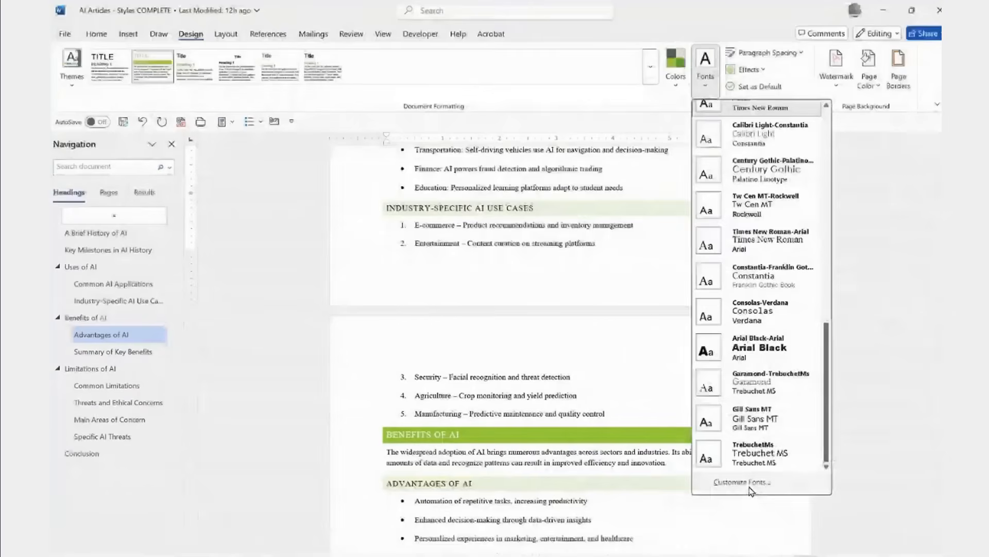
{"action": "left_click", "coordinate": [747, 482]}
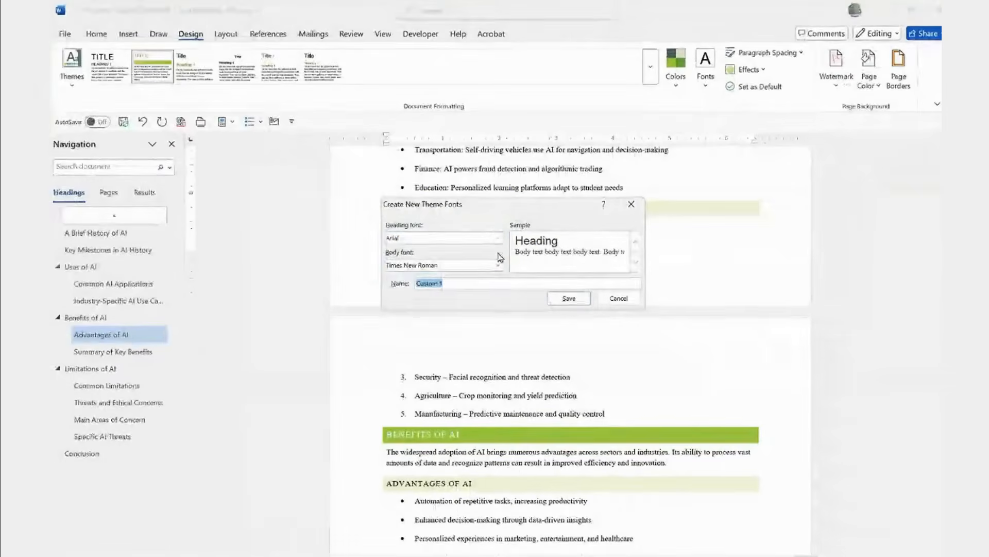
{"action": "left_click", "coordinate": [571, 229]}
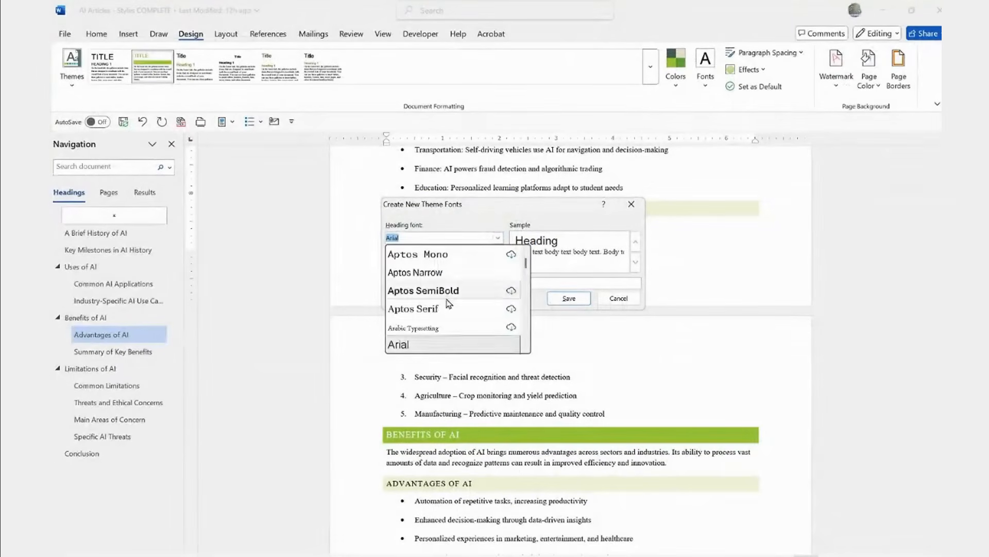
{"action": "scroll", "coordinate": [450, 301], "scroll_direction": "down", "scroll_amount": 5}
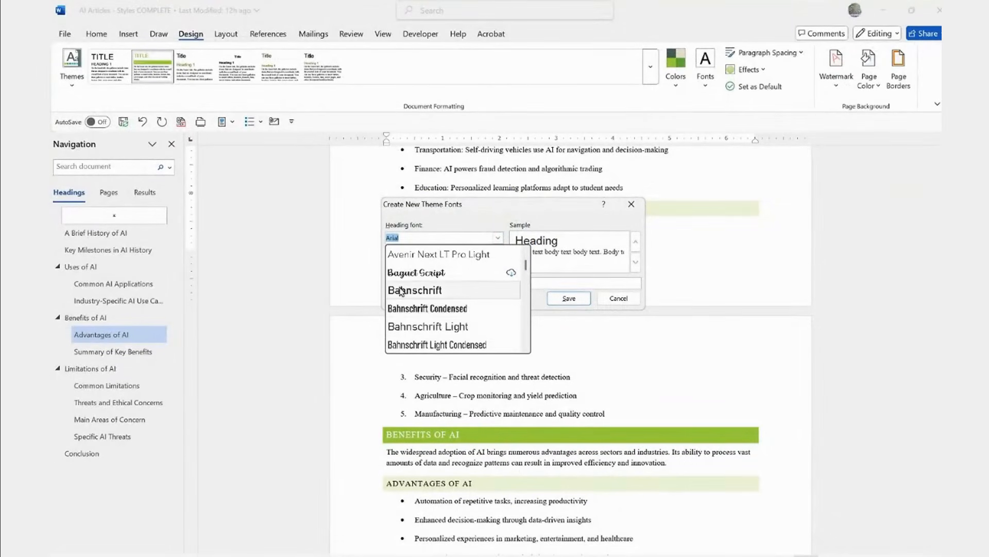
{"action": "left_click", "coordinate": [424, 308]}
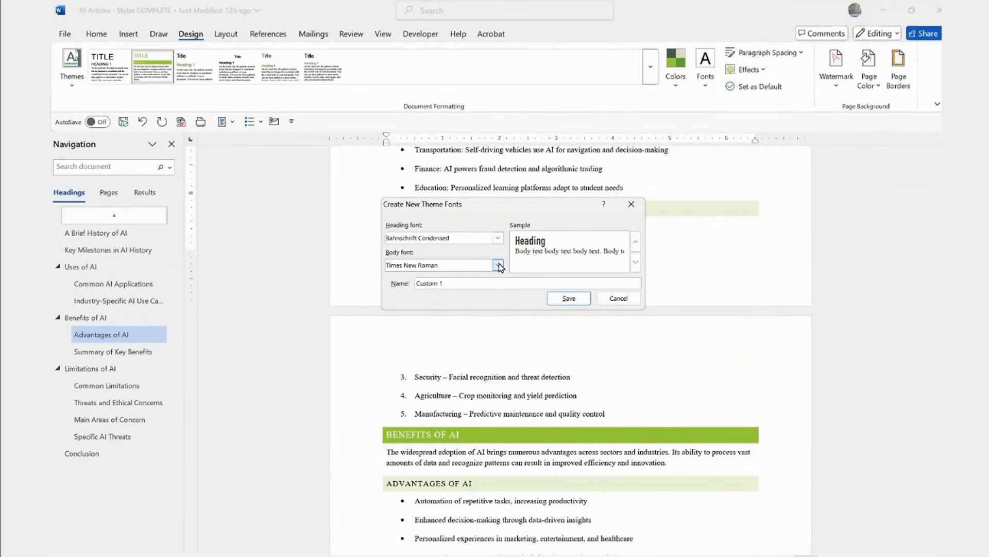
Step: Set the body font of the new theme font set to Tahoma
{"action": "left_click", "coordinate": [498, 265]}
{"action": "scroll", "coordinate": [453, 335], "scroll_direction": "down", "scroll_amount": 2}
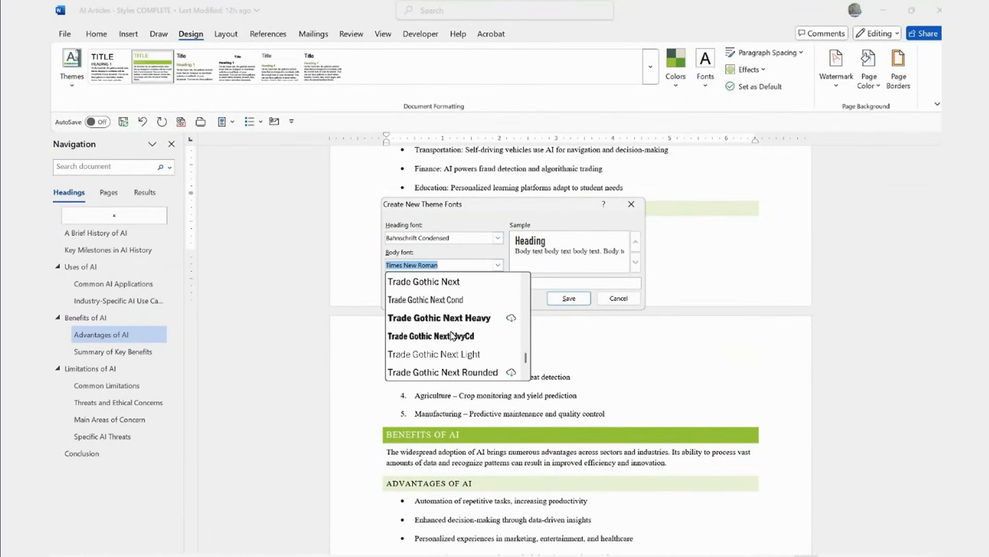
{"action": "scroll", "coordinate": [453, 336], "scroll_direction": "up", "scroll_amount": 4}
{"action": "scroll", "coordinate": [448, 320], "scroll_direction": "up", "scroll_amount": 1}
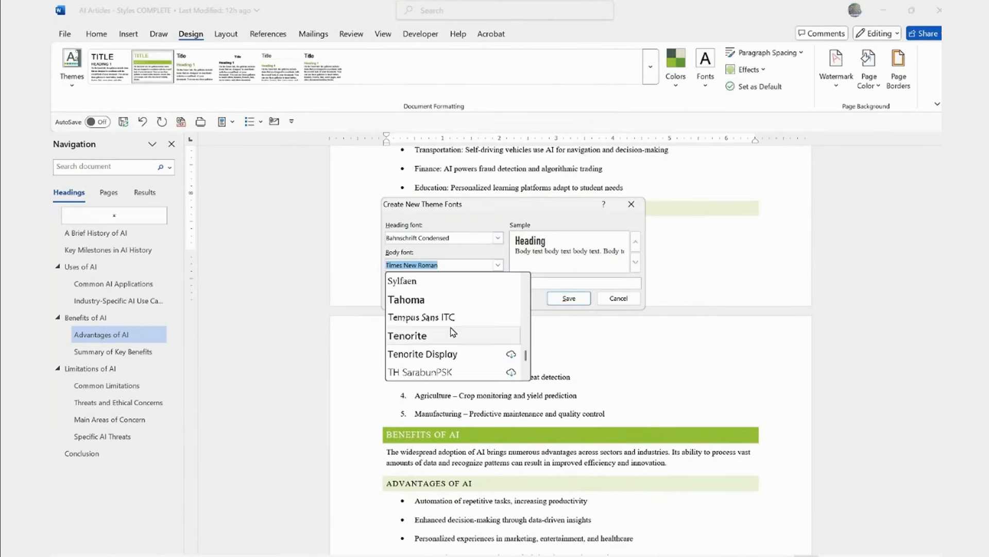
{"action": "left_click", "coordinate": [439, 301]}
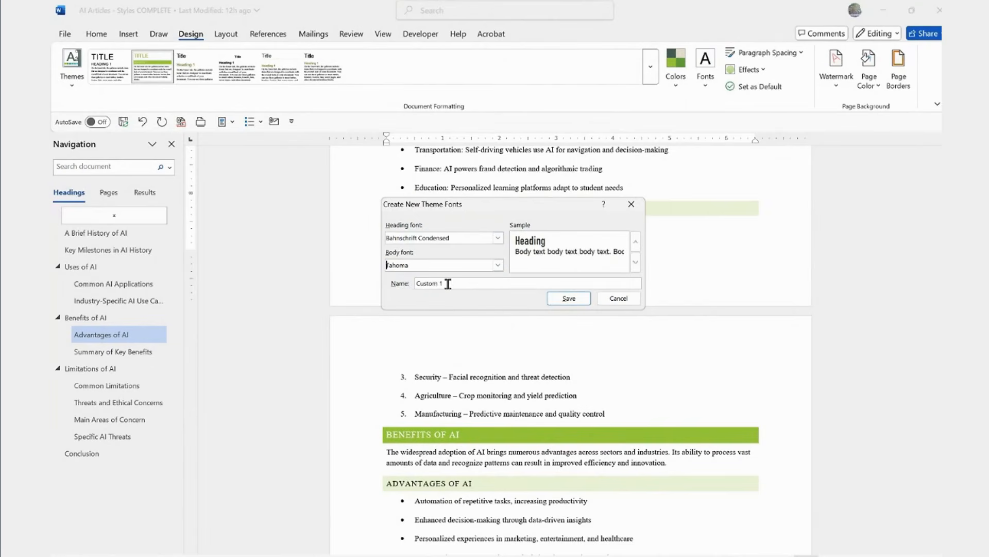
Step: Name the custom theme font set "Bahn, Tahoma" and save it
{"action": "left_click_drag", "start_coordinate": [446, 283], "coordinate": [406, 287]}
{"action": "type", "text": "Bahn, Tahoma"}
{"action": "left_click", "coordinate": [568, 299]}
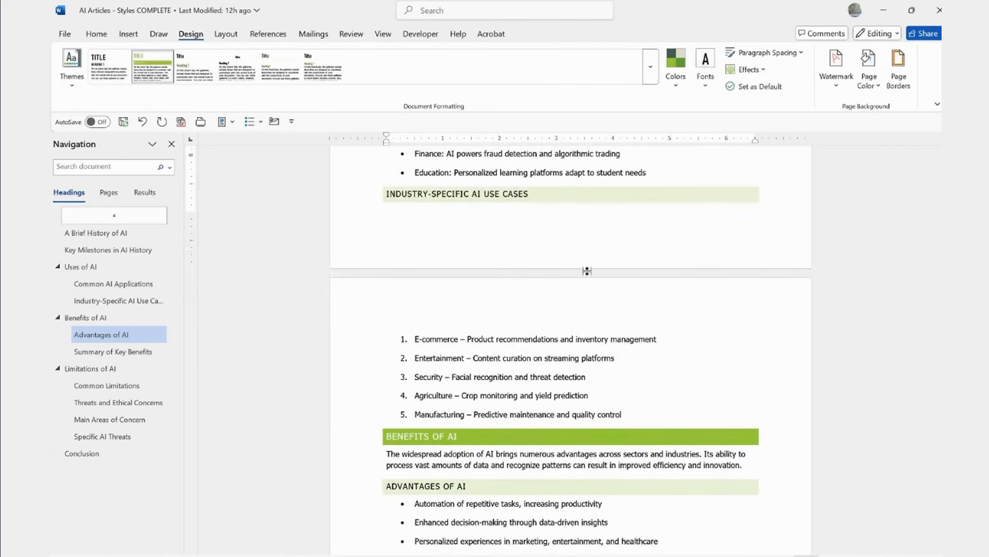
Step: Check the list of theme fonts for the new custom set, leaving the selection as it is
{"action": "left_click", "coordinate": [705, 77]}
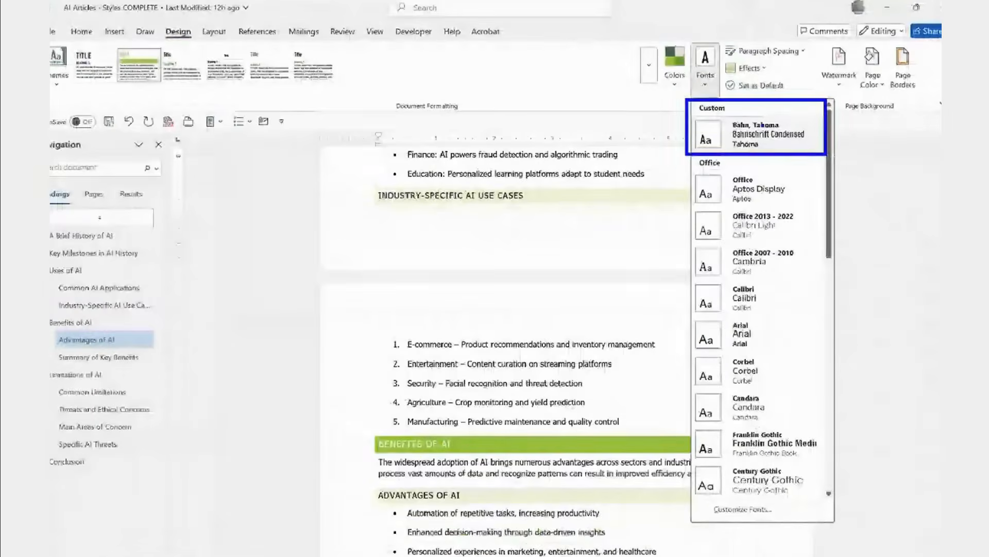
{"action": "left_click", "coordinate": [546, 173]}
{"action": "left_click", "coordinate": [702, 85]}
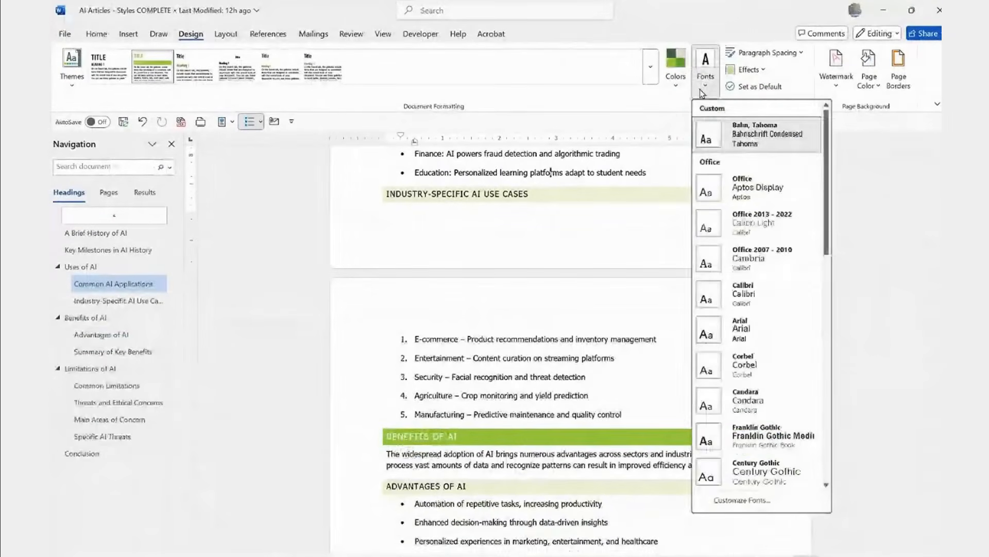
{"action": "left_click", "coordinate": [671, 103]}
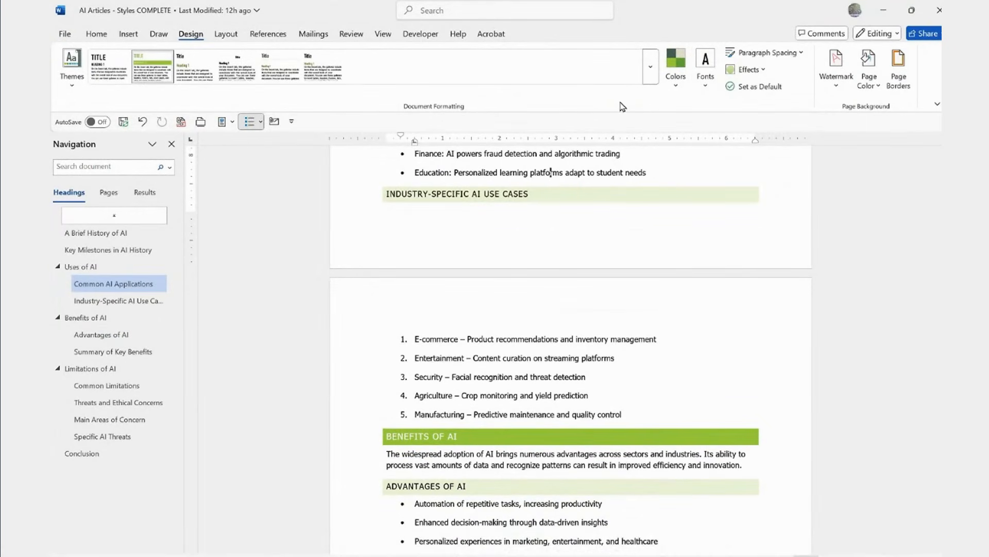
Step: Preview the built-in paragraph spacing options on the article without applying one
{"action": "left_click", "coordinate": [764, 57]}
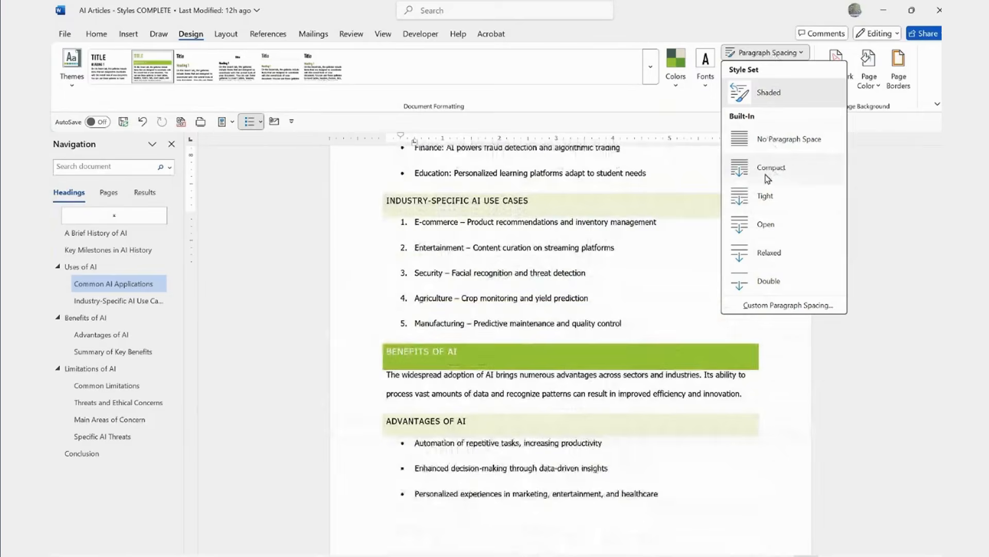
{"action": "left_click", "coordinate": [677, 109]}
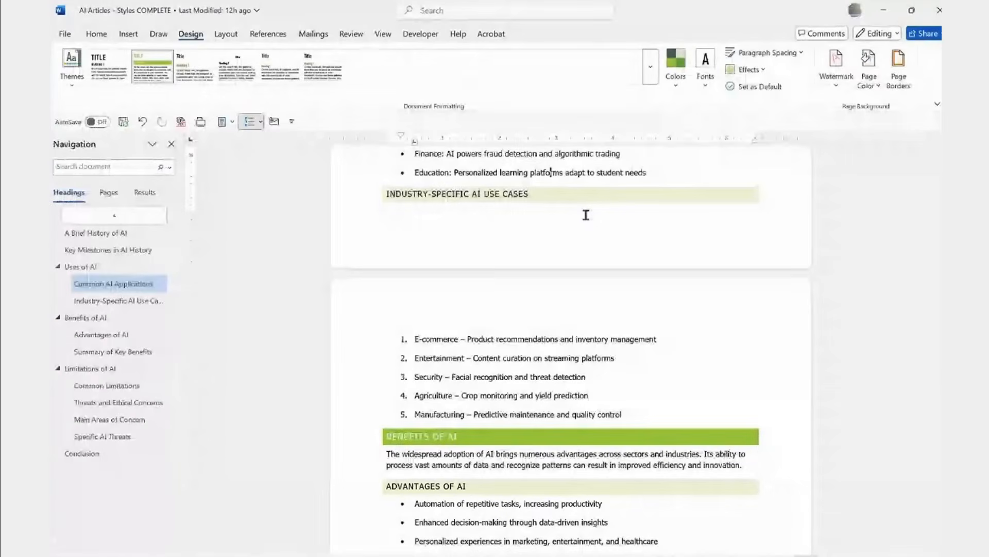
{"action": "left_click", "coordinate": [586, 215]}
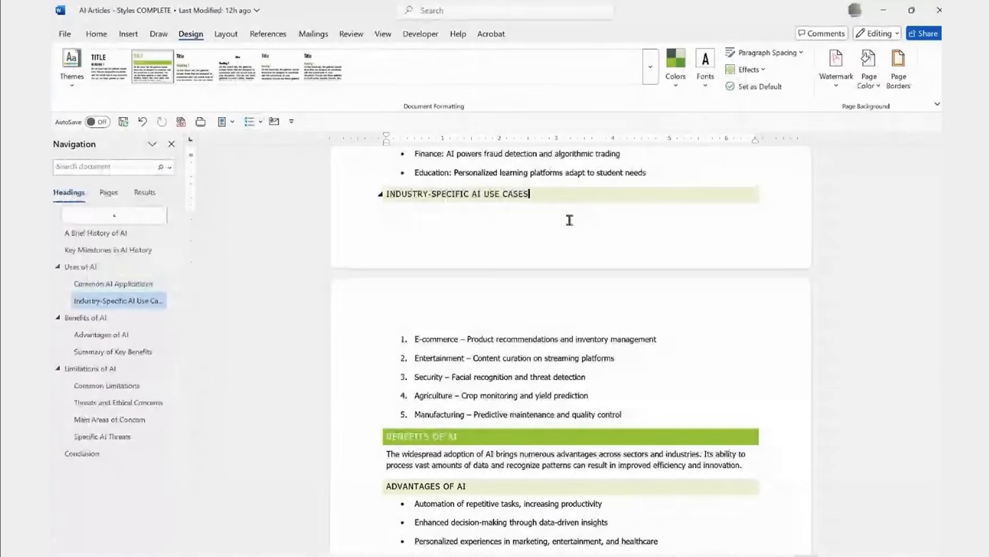
Step: Examine the custom theme fonts in the article's title, headings, body text and table of contents
{"action": "scroll", "coordinate": [593, 248], "scroll_direction": "up", "scroll_amount": 3}
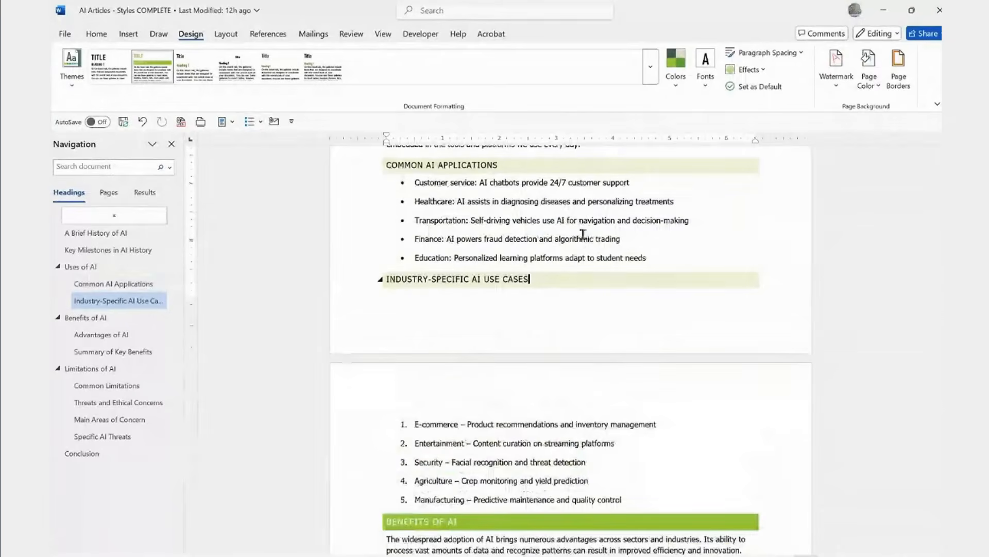
{"action": "scroll", "coordinate": [593, 247], "scroll_direction": "up", "scroll_amount": 10}
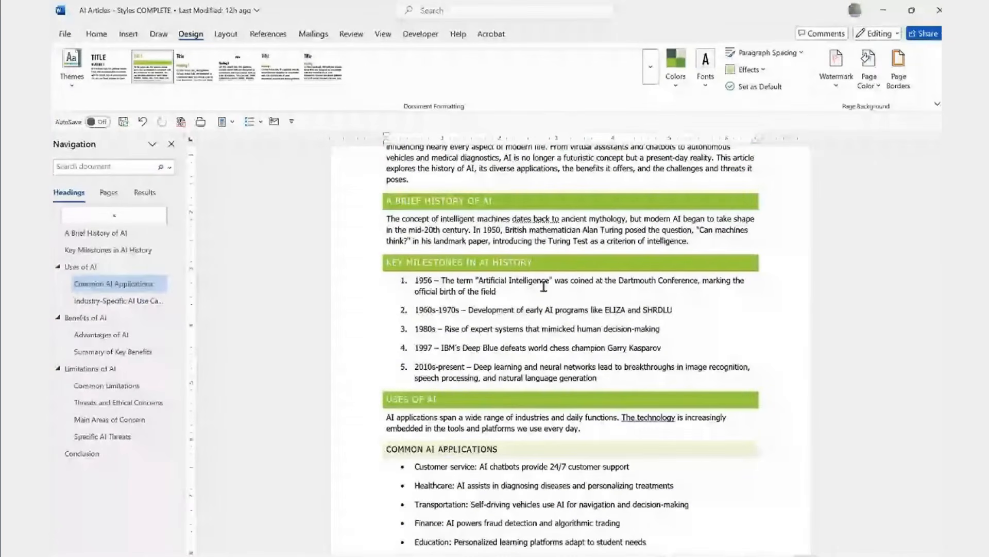
{"action": "scroll", "coordinate": [543, 286], "scroll_direction": "up", "scroll_amount": 5}
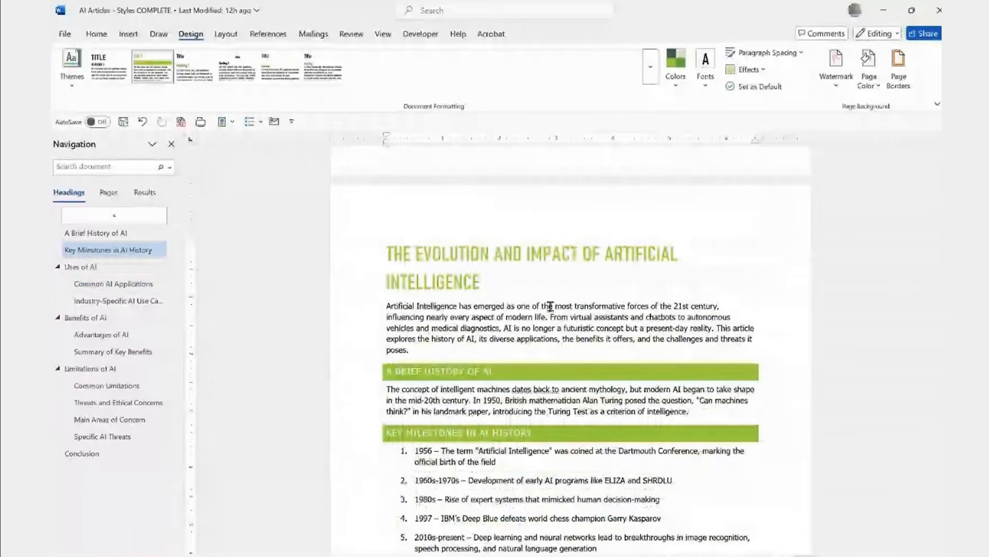
{"action": "scroll", "coordinate": [551, 307], "scroll_direction": "down", "scroll_amount": 3}
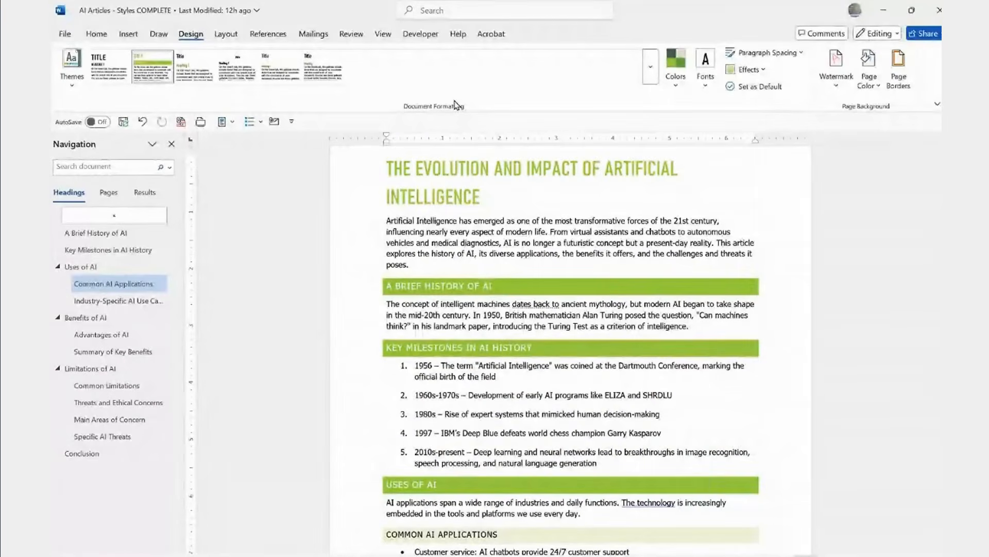
{"action": "left_click", "coordinate": [477, 254]}
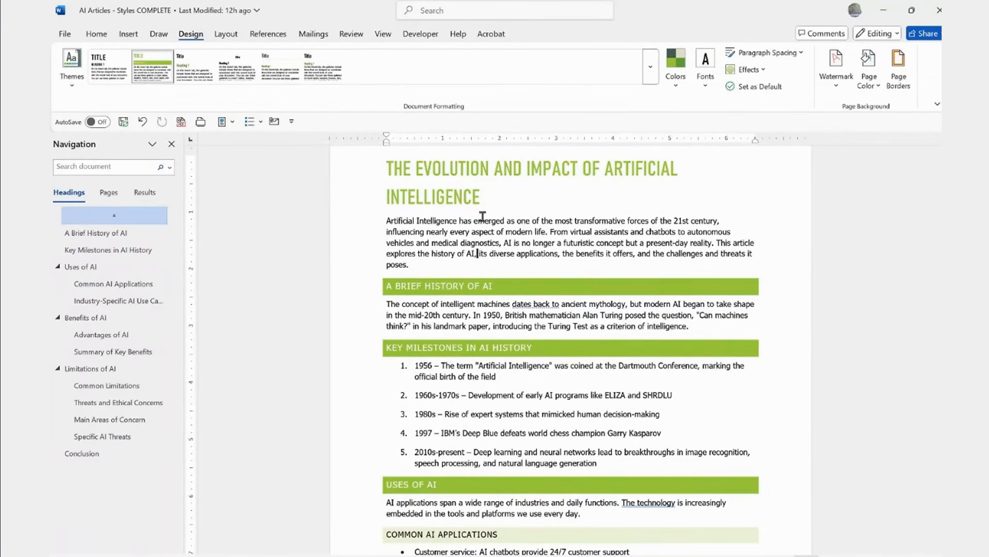
{"action": "scroll", "coordinate": [477, 257], "scroll_direction": "down", "scroll_amount": 10}
{"action": "scroll", "coordinate": [478, 294], "scroll_direction": "down", "scroll_amount": 3}
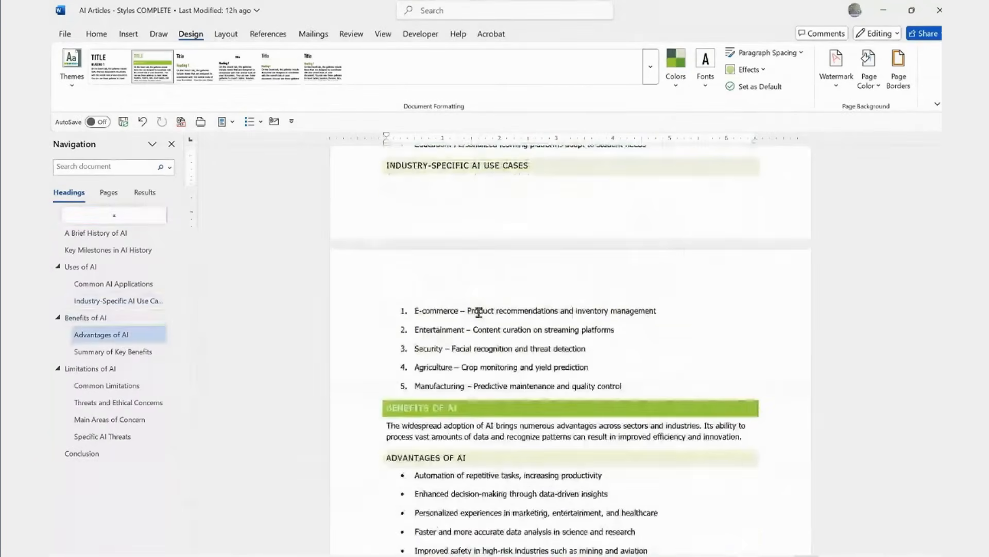
{"action": "scroll", "coordinate": [479, 309], "scroll_direction": "up", "scroll_amount": 12}
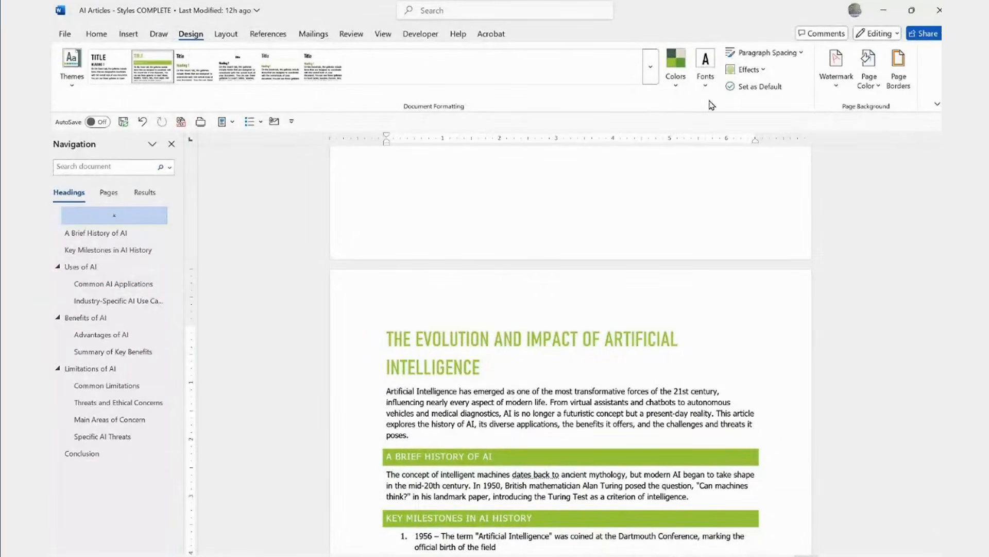
{"action": "left_click", "coordinate": [96, 34]}
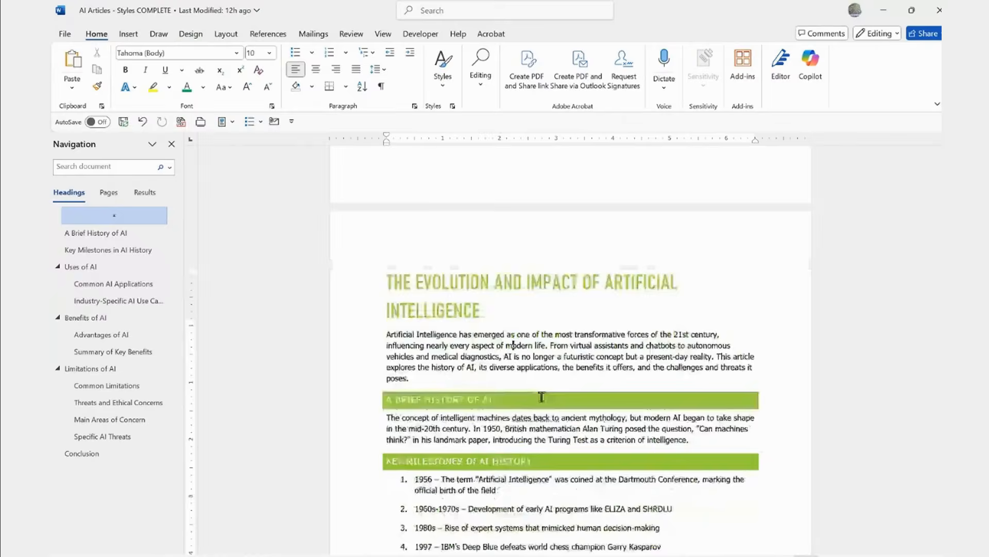
{"action": "scroll", "coordinate": [541, 397], "scroll_direction": "up", "scroll_amount": 10}
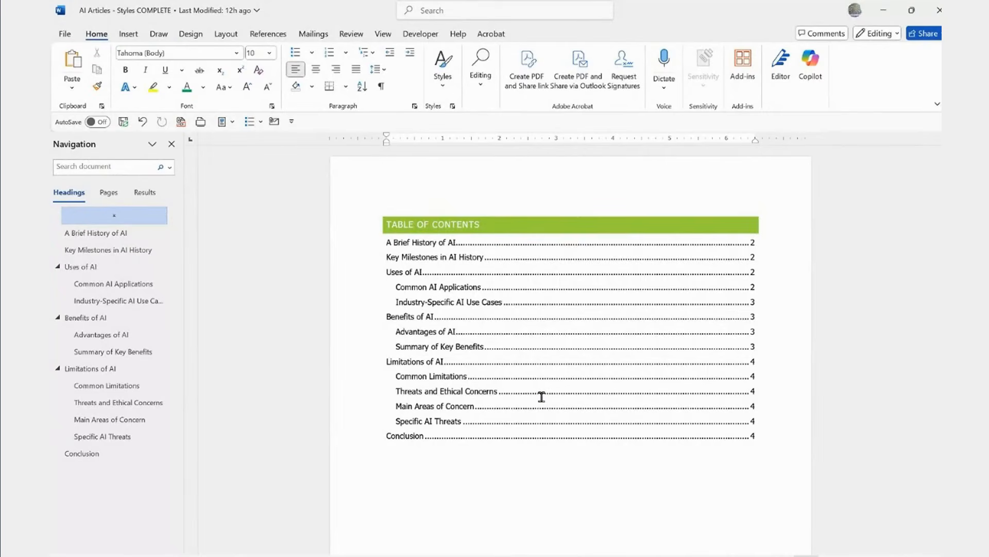
Step: Switch to the unformatted version of the article, "AI Articles - Styles UNFORMATTED"
{"action": "left_click", "coordinate": [190, 36]}
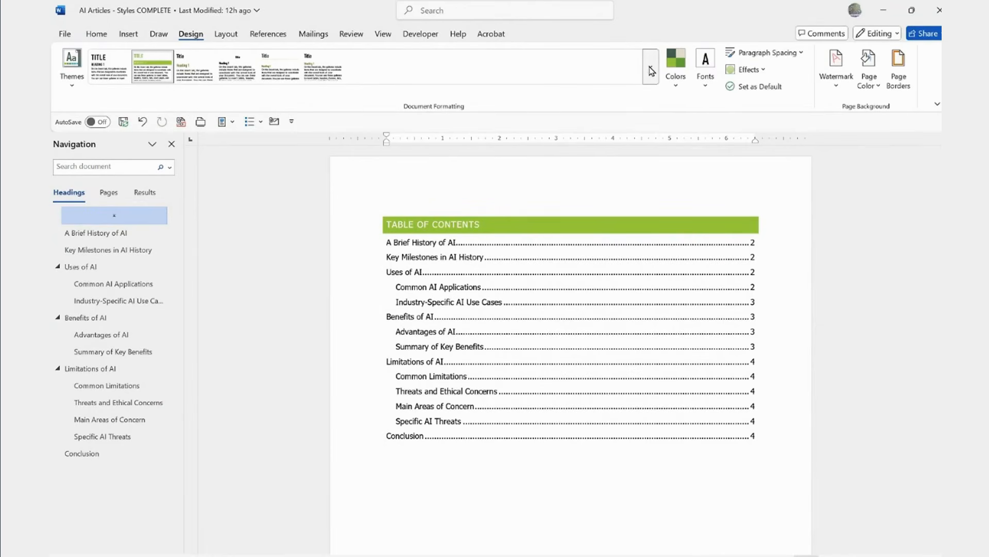
{"action": "left_click", "coordinate": [73, 85]}
{"action": "left_click", "coordinate": [309, 113]}
{"action": "left_click", "coordinate": [415, 367]}
{"action": "key", "text": "alt+Tab"}
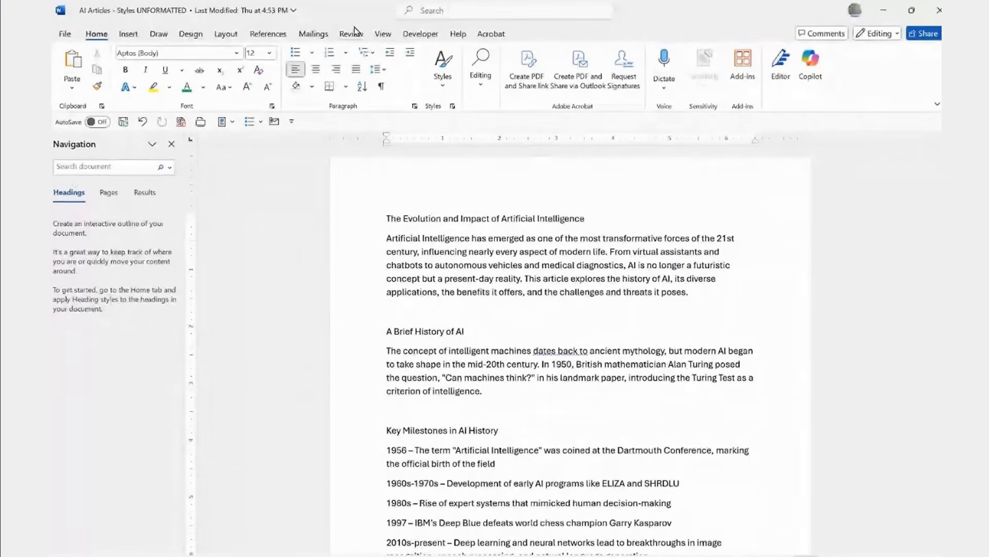
Step: Hide the ruler in the unformatted article and show it again
{"action": "left_click", "coordinate": [385, 35]}
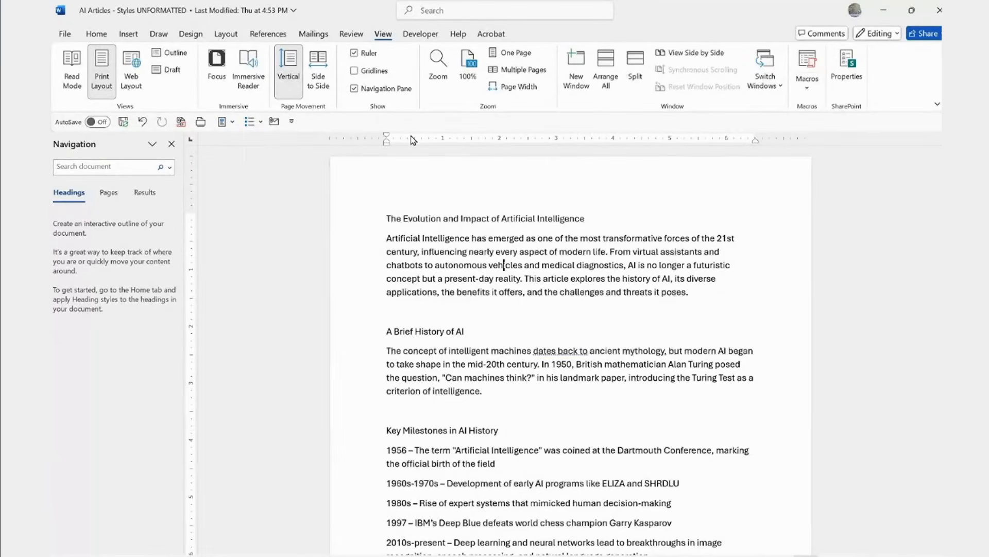
{"action": "left_click", "coordinate": [353, 53]}
{"action": "left_click", "coordinate": [354, 53]}
{"action": "left_click", "coordinate": [355, 54]}
{"action": "left_click", "coordinate": [354, 54]}
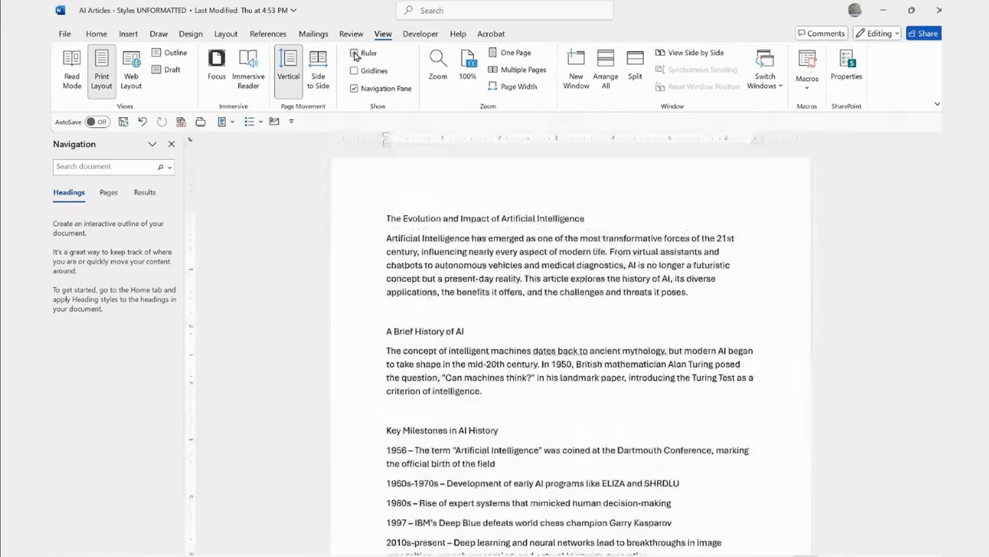
{"action": "left_click", "coordinate": [451, 251]}
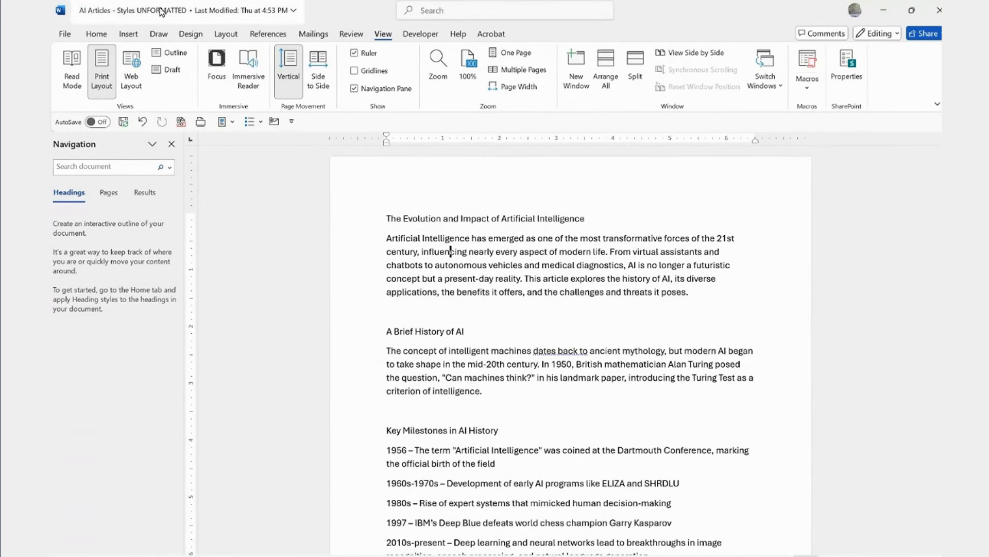
Step: Look through the unformatted article's text and place the cursor in the title "The Evolution and Impact of Artificial Intelligence"
{"action": "left_click", "coordinate": [97, 34]}
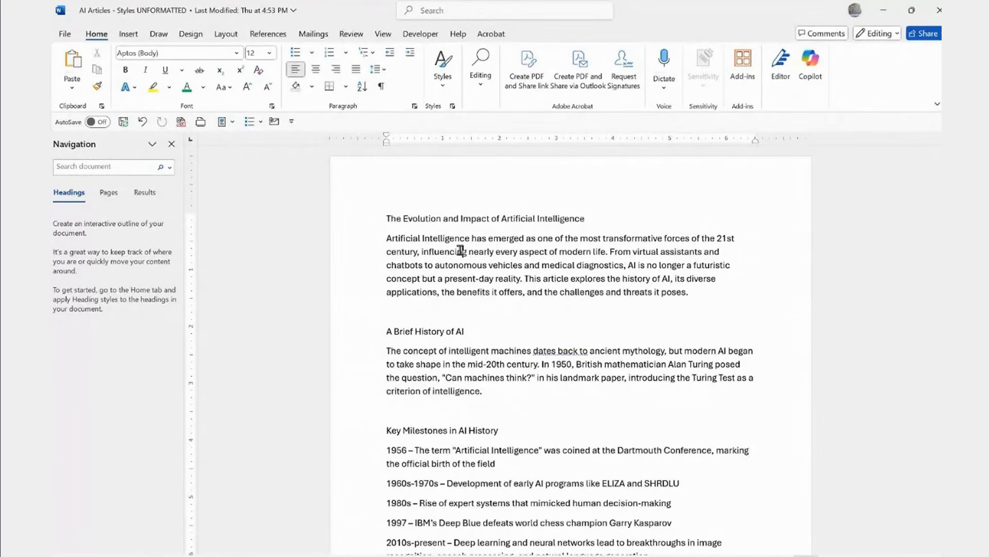
{"action": "scroll", "coordinate": [496, 316], "scroll_direction": "down", "scroll_amount": 8}
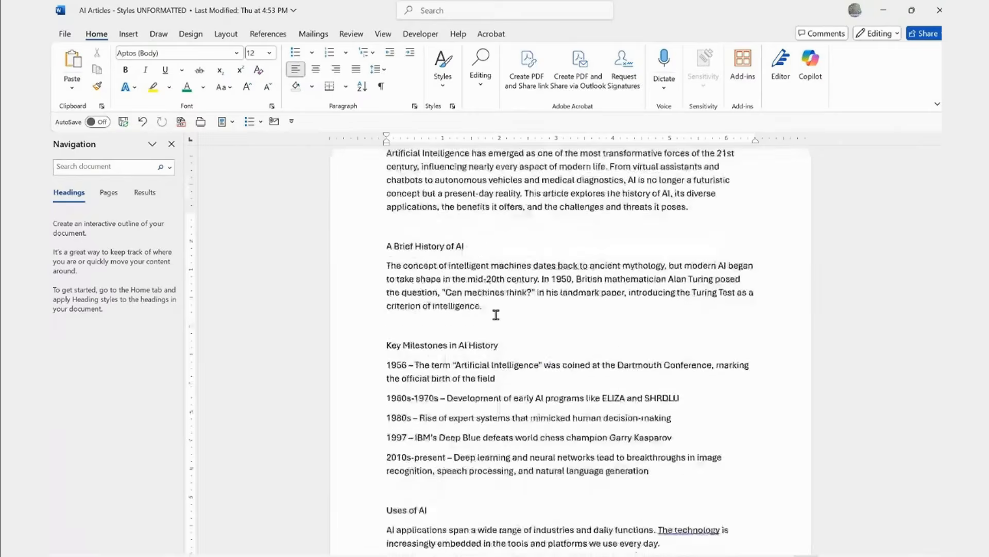
{"action": "scroll", "coordinate": [496, 316], "scroll_direction": "down", "scroll_amount": 15}
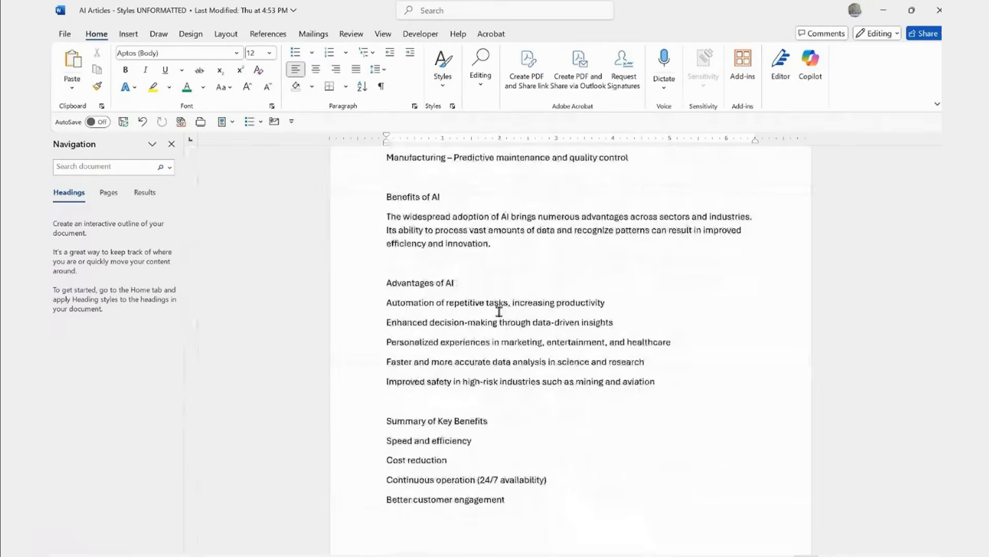
{"action": "scroll", "coordinate": [479, 417], "scroll_direction": "up", "scroll_amount": 18}
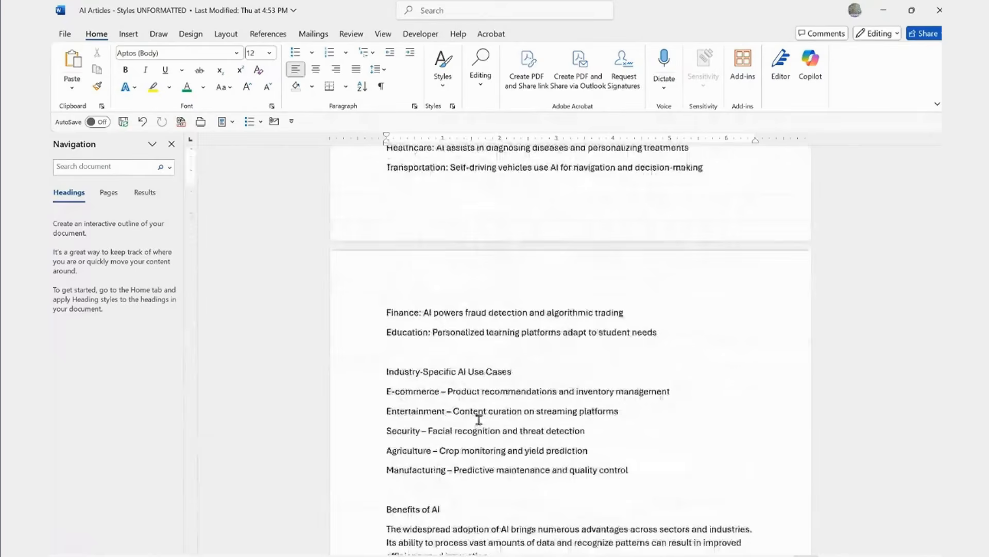
{"action": "scroll", "coordinate": [479, 418], "scroll_direction": "up", "scroll_amount": 2}
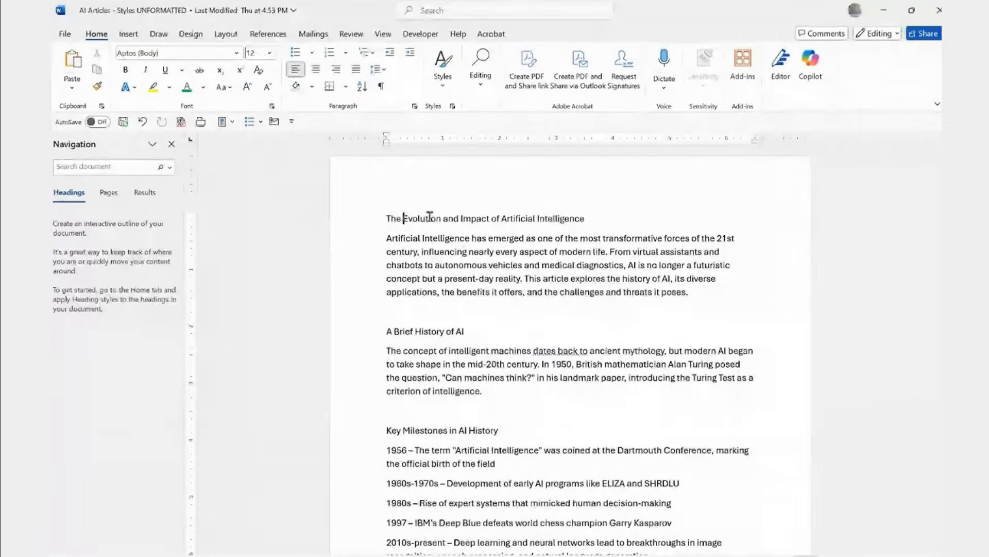
{"action": "left_click", "coordinate": [403, 218]}
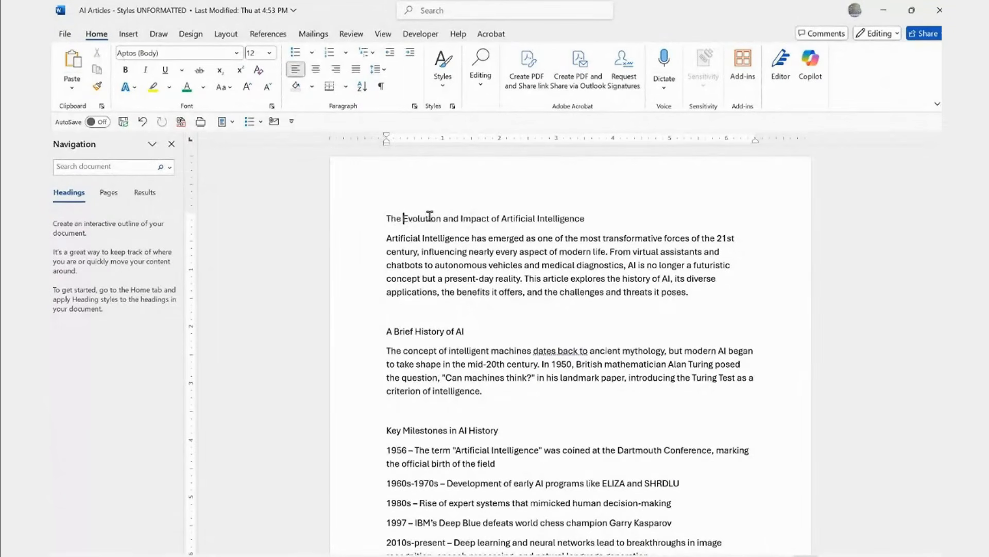
Step: Try the Title style on the article's title and undo it
{"action": "left_click", "coordinate": [381, 218]}
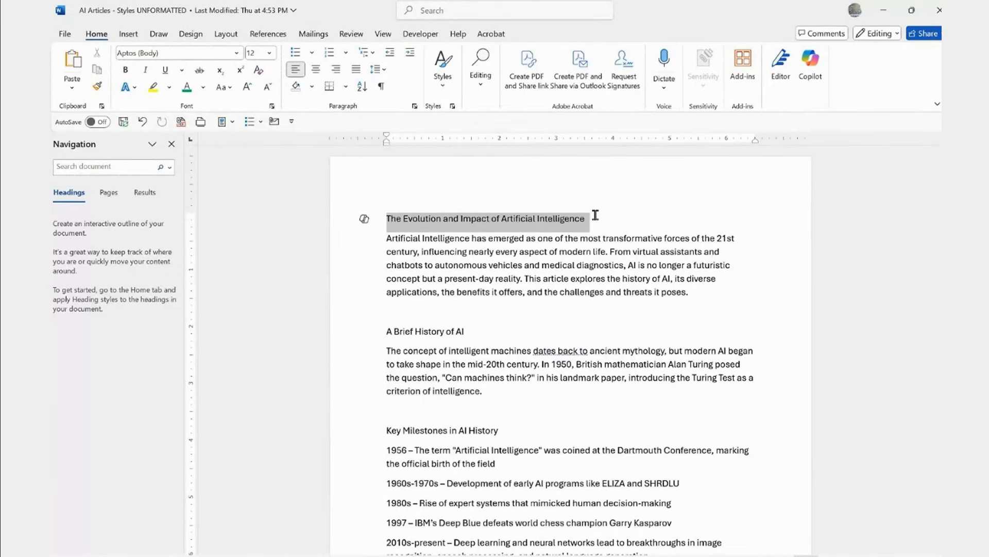
{"action": "left_click", "coordinate": [490, 218]}
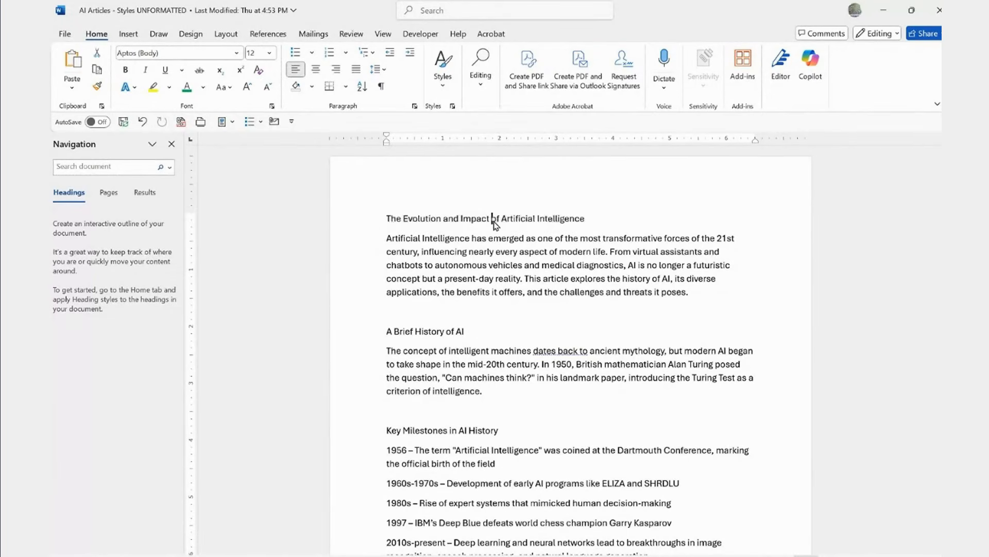
{"action": "left_click", "coordinate": [453, 218]}
{"action": "left_click", "coordinate": [441, 78]}
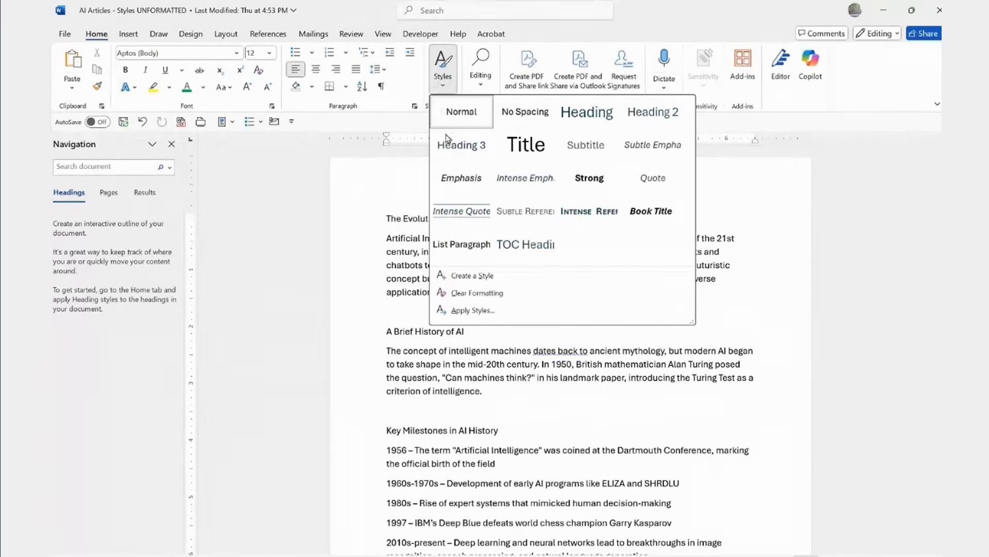
{"action": "key", "text": "Escape"}
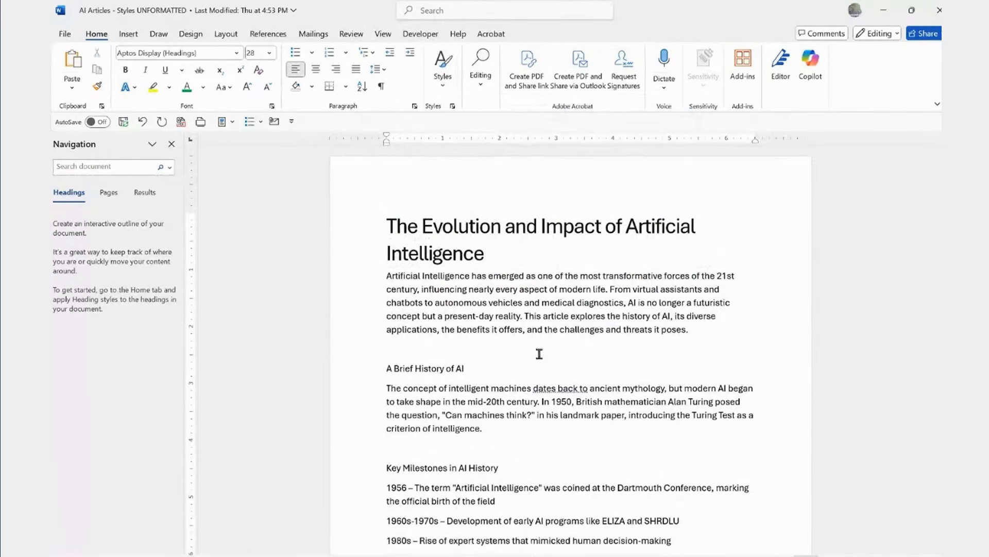
{"action": "key", "text": "ctrl+z"}
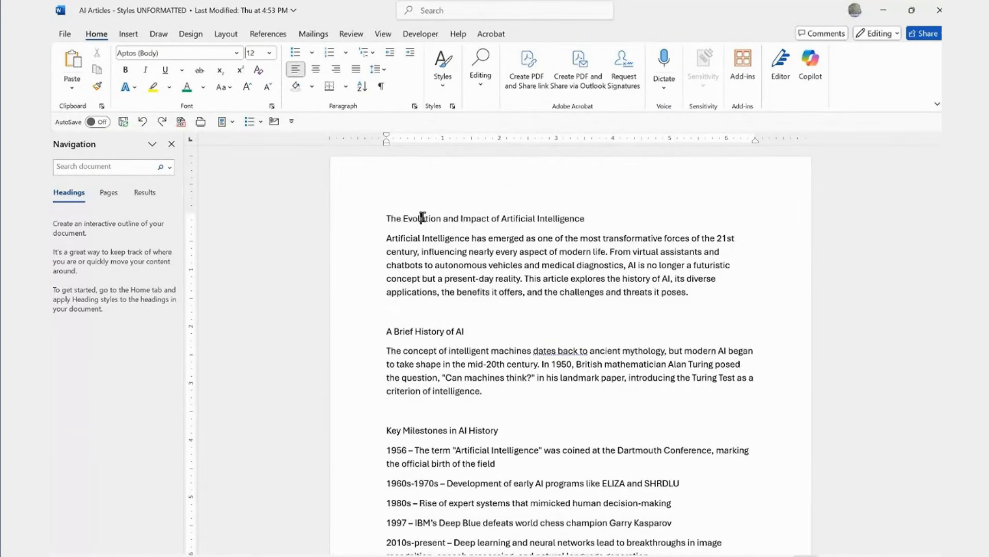
Step: Apply the Title style to the article's title and Heading 1 to "A Brief History of AI"
{"action": "left_click", "coordinate": [442, 70]}
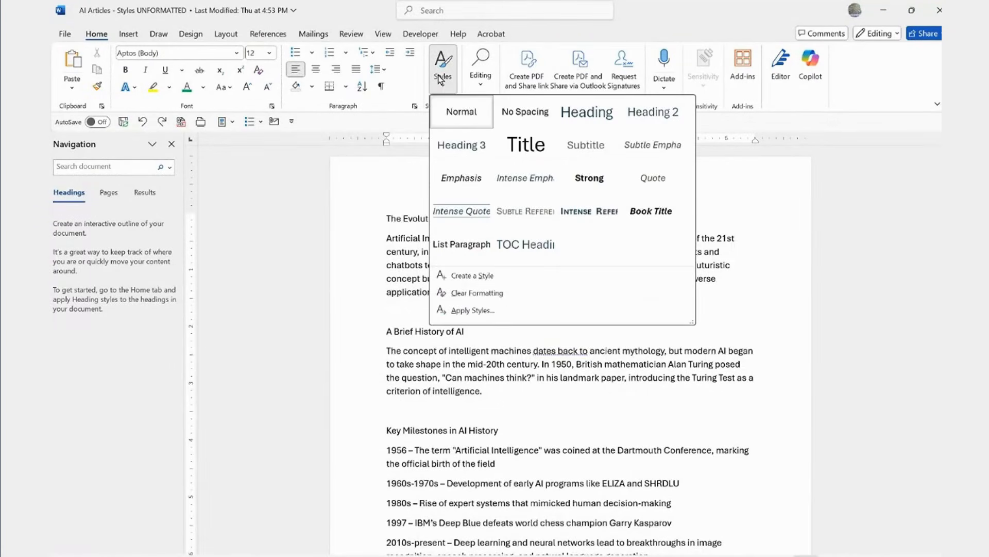
{"action": "left_click", "coordinate": [533, 136]}
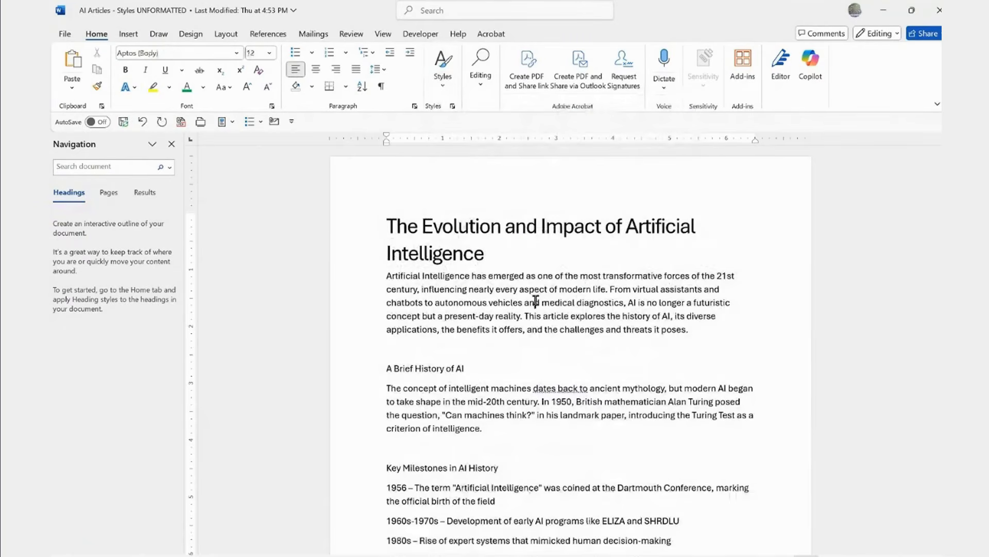
{"action": "scroll", "coordinate": [536, 300], "scroll_direction": "down", "scroll_amount": 2}
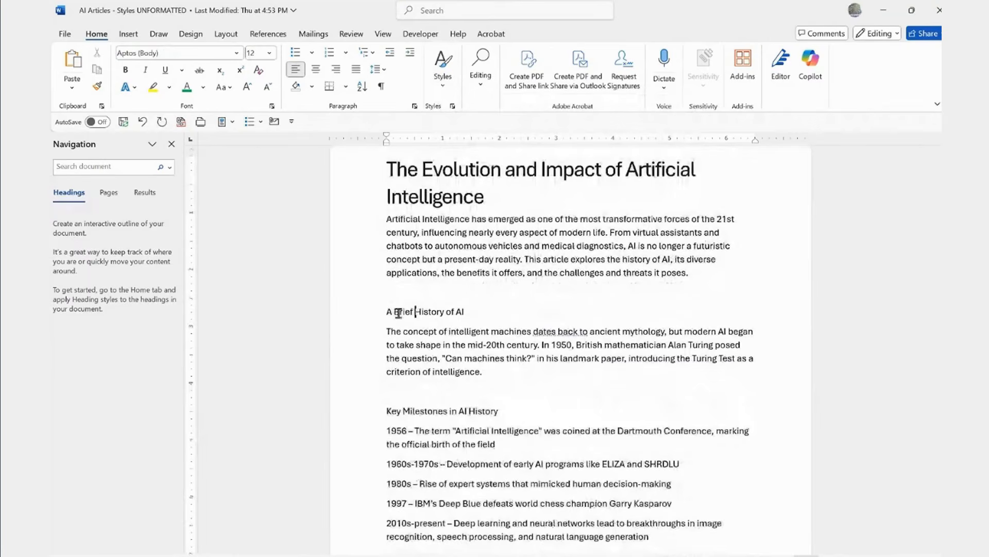
{"action": "left_click", "coordinate": [448, 83]}
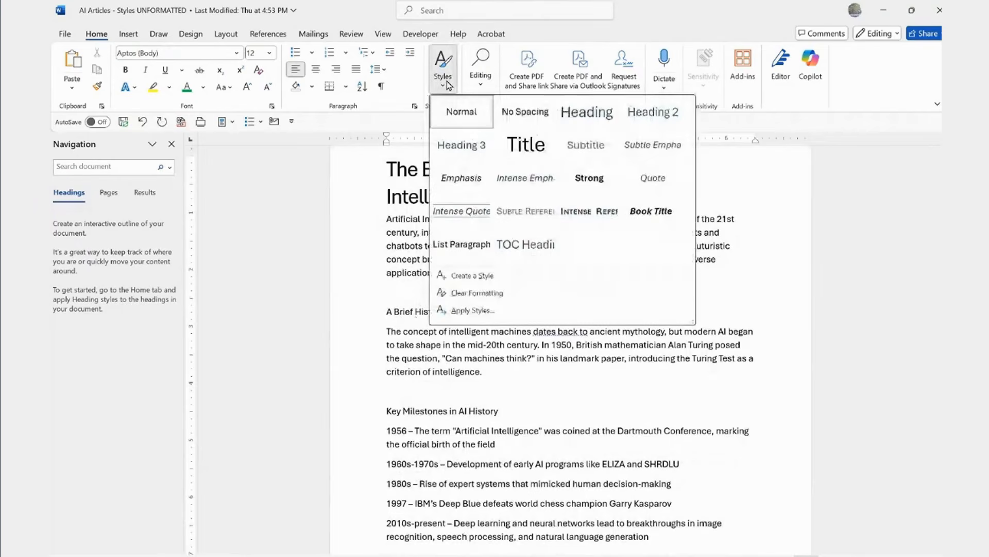
{"action": "left_click", "coordinate": [587, 115]}
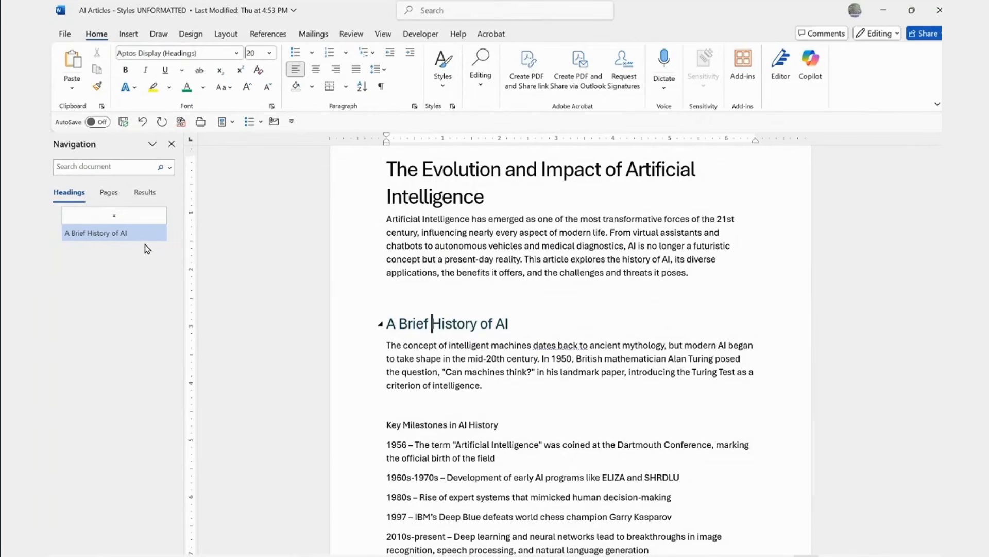
Step: Apply the Heading 2 style to the subheading "Key Milestones in AI History"
{"action": "scroll", "coordinate": [411, 367], "scroll_direction": "down", "scroll_amount": 1}
{"action": "left_click", "coordinate": [424, 367]}
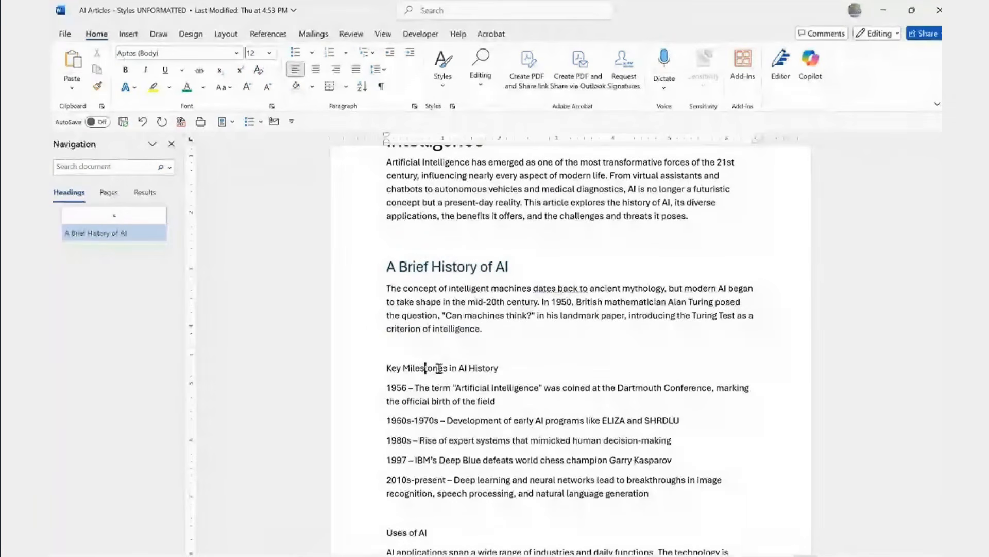
{"action": "left_click", "coordinate": [443, 75]}
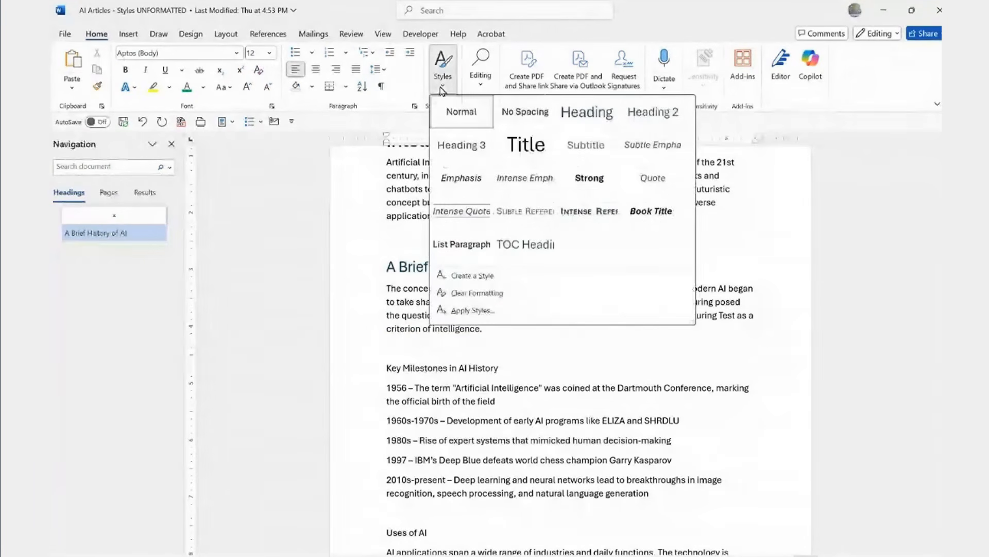
{"action": "left_click", "coordinate": [661, 119]}
Step: Apply the Heading 1 style to the section heading "Uses of AI"
{"action": "scroll", "coordinate": [441, 342], "scroll_direction": "down", "scroll_amount": 2}
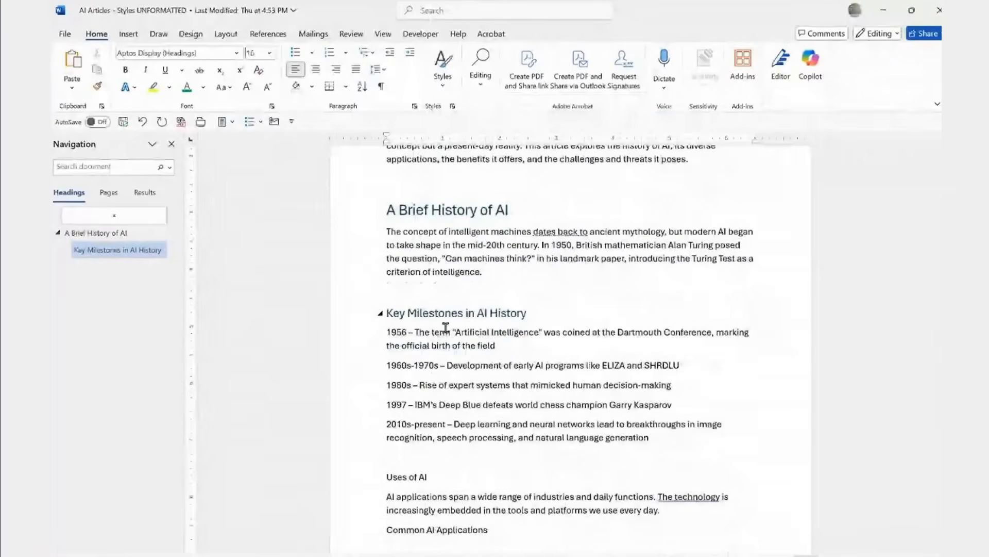
{"action": "scroll", "coordinate": [414, 314], "scroll_direction": "down", "scroll_amount": 4}
{"action": "left_click", "coordinate": [400, 363]}
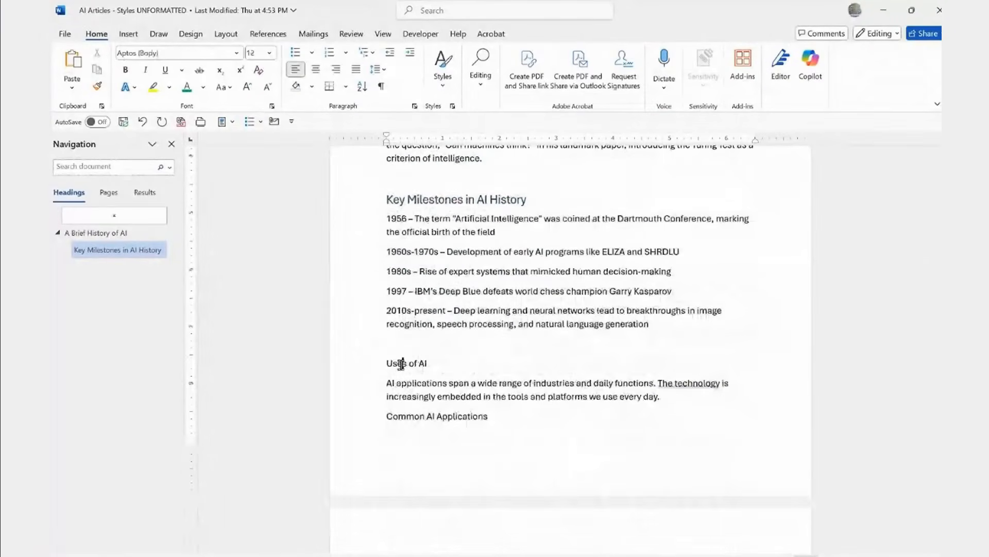
{"action": "left_click", "coordinate": [444, 79]}
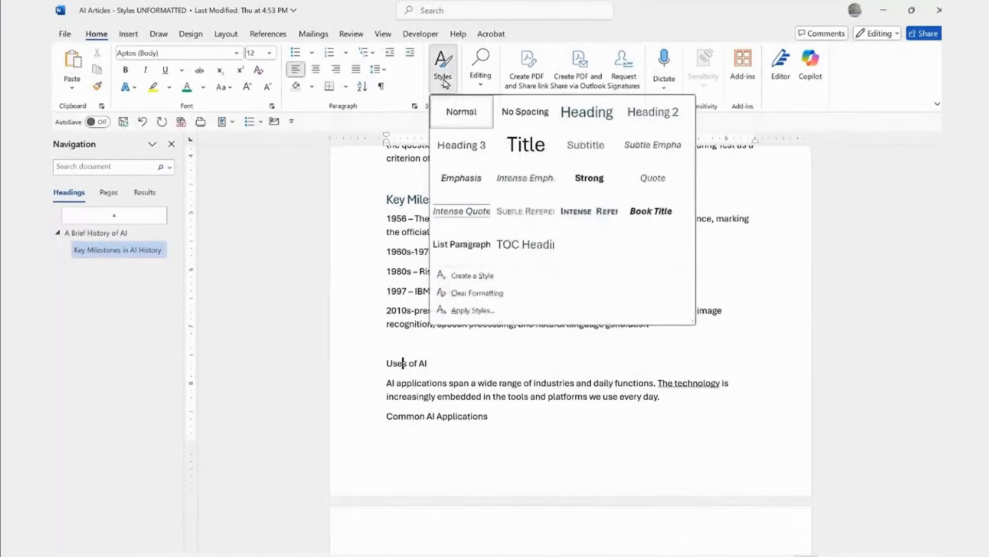
{"action": "left_click", "coordinate": [588, 112]}
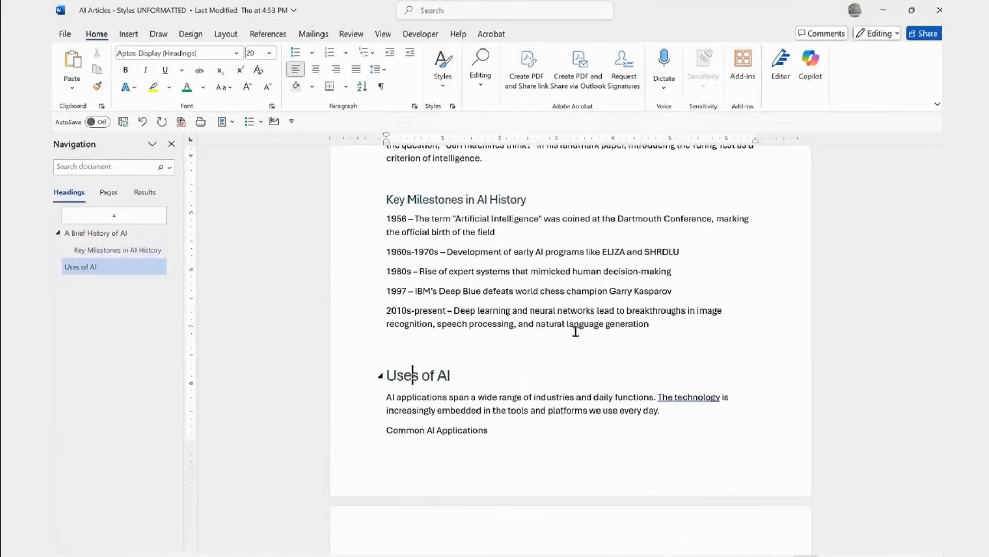
Step: Compare the formatting of "Common AI Applications" with the headings "A Brief History of AI" and "Uses of AI"
{"action": "scroll", "coordinate": [576, 330], "scroll_direction": "down", "scroll_amount": 3}
{"action": "scroll", "coordinate": [576, 329], "scroll_direction": "down", "scroll_amount": 4}
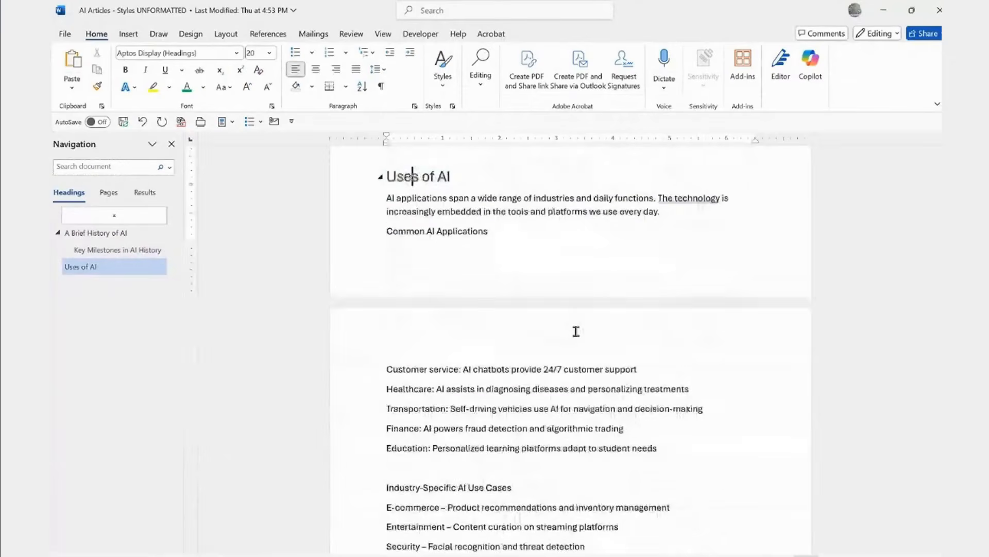
{"action": "left_click", "coordinate": [407, 232]}
{"action": "scroll", "coordinate": [439, 229], "scroll_direction": "up", "scroll_amount": 3}
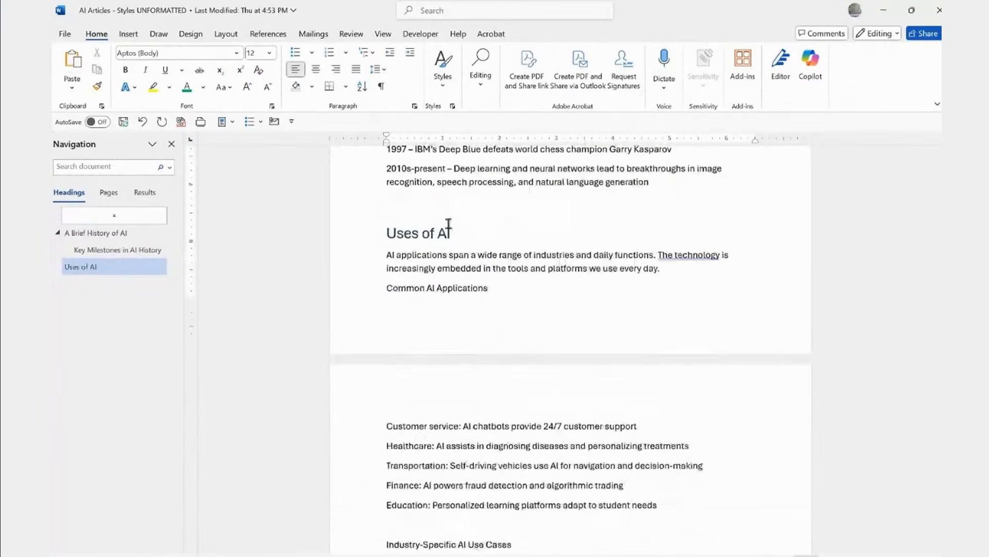
{"action": "scroll", "coordinate": [438, 217], "scroll_direction": "up", "scroll_amount": 6}
{"action": "scroll", "coordinate": [435, 159], "scroll_direction": "up", "scroll_amount": 3}
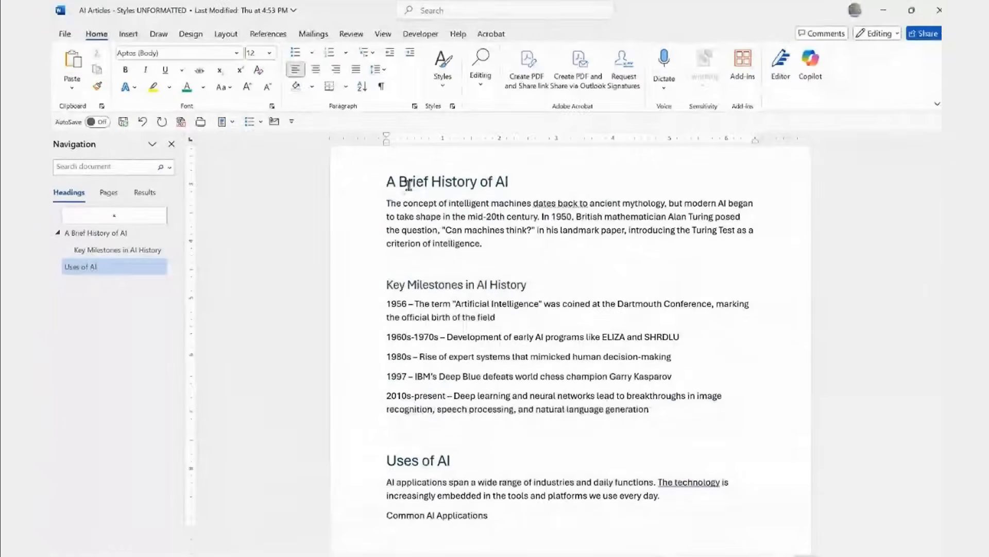
{"action": "left_click", "coordinate": [408, 182]}
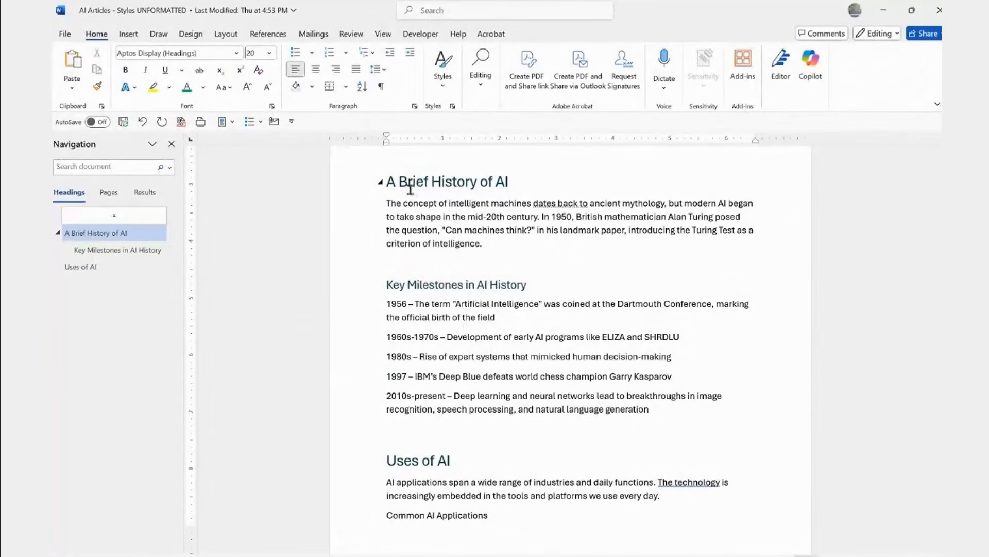
{"action": "scroll", "coordinate": [443, 216], "scroll_direction": "down", "scroll_amount": 4}
{"action": "left_click", "coordinate": [413, 347]}
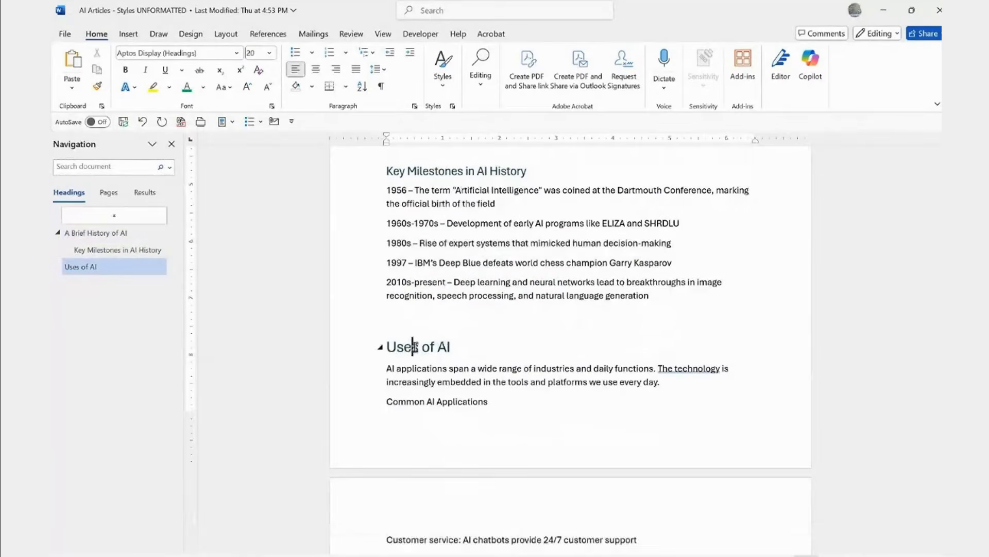
Step: Apply the Heading 2 style to the subheading "Common AI Applications" under "Uses of AI"
{"action": "scroll", "coordinate": [415, 347], "scroll_direction": "down", "scroll_amount": 2}
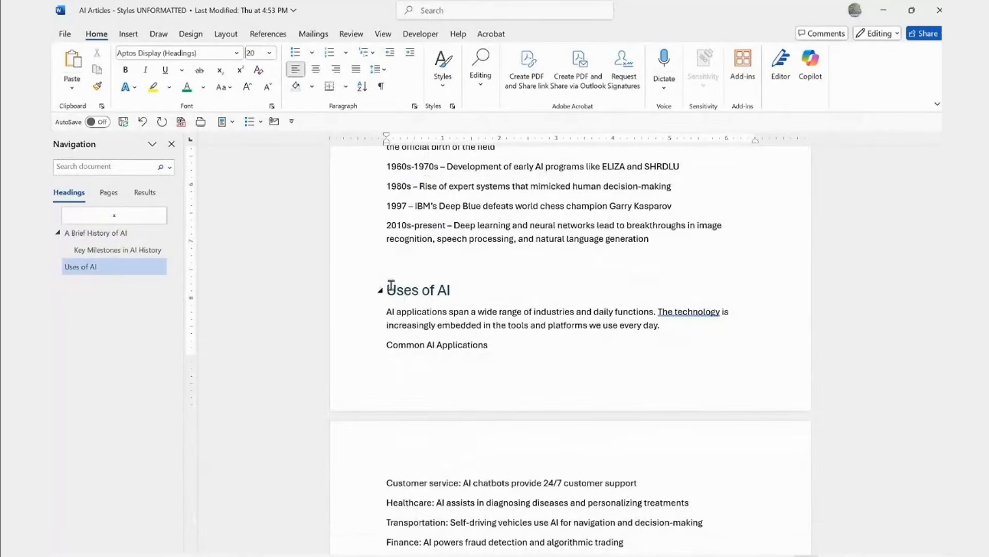
{"action": "scroll", "coordinate": [402, 287], "scroll_direction": "down", "scroll_amount": 2}
{"action": "left_click", "coordinate": [415, 289]}
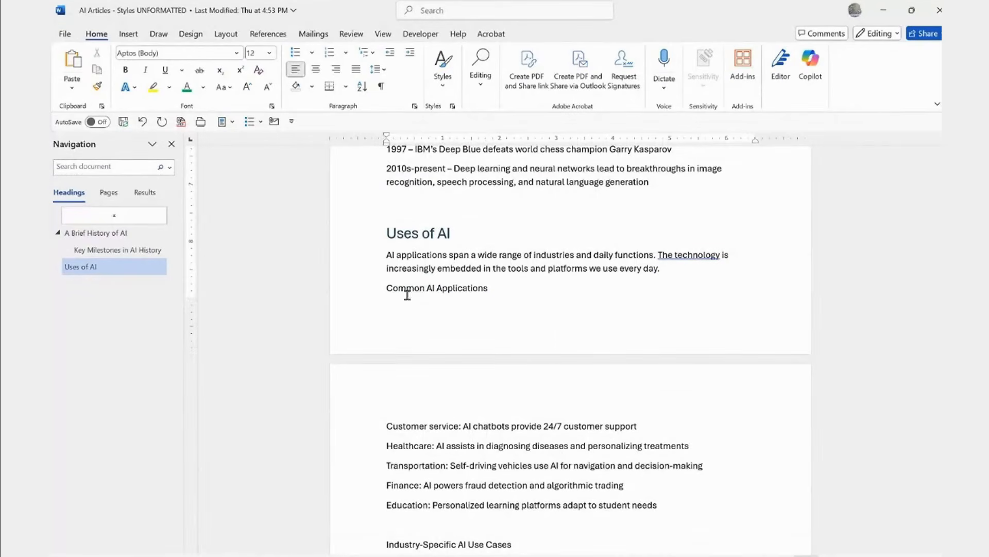
{"action": "left_click", "coordinate": [443, 75]}
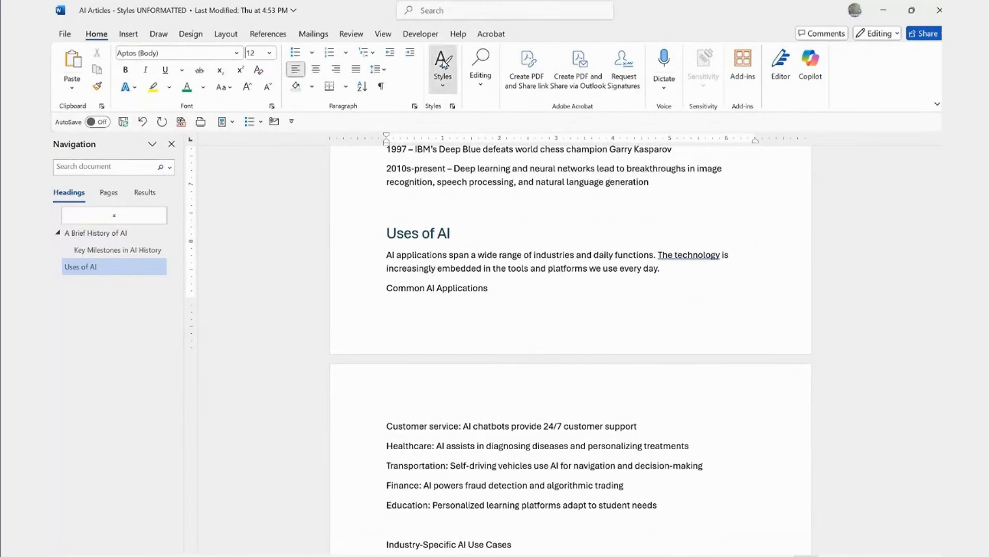
{"action": "left_click", "coordinate": [657, 111]}
{"action": "scroll", "coordinate": [453, 227], "scroll_direction": "up", "scroll_amount": 2}
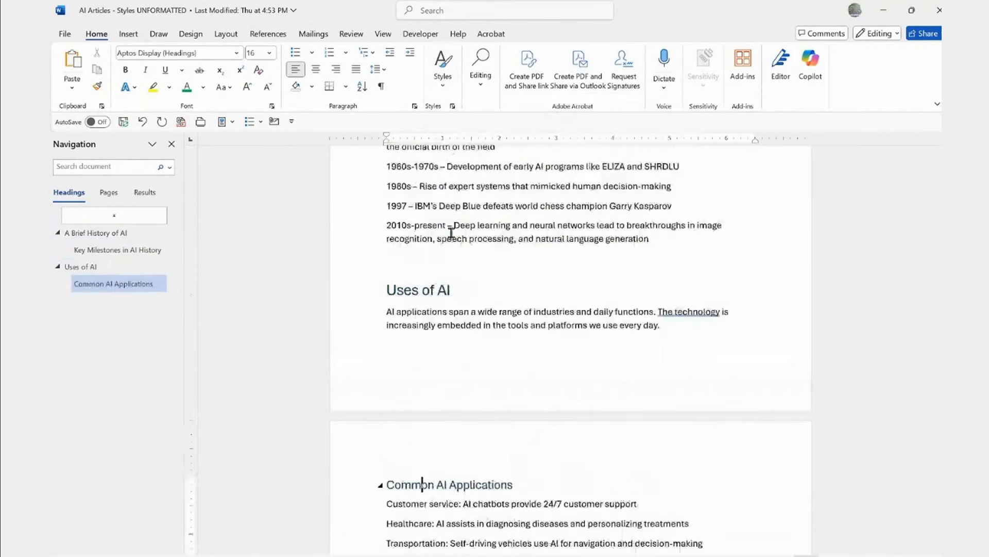
Step: Give the subheading "Industry-Specific AI Use Cases" the Heading 2 style
{"action": "scroll", "coordinate": [452, 226], "scroll_direction": "down", "scroll_amount": 3}
{"action": "scroll", "coordinate": [444, 309], "scroll_direction": "down", "scroll_amount": 4}
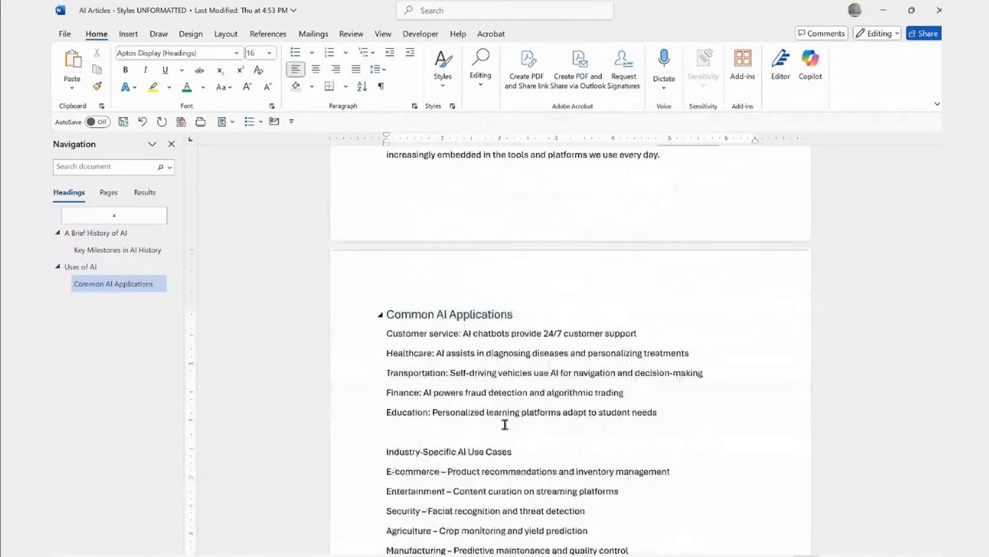
{"action": "left_click", "coordinate": [399, 366]}
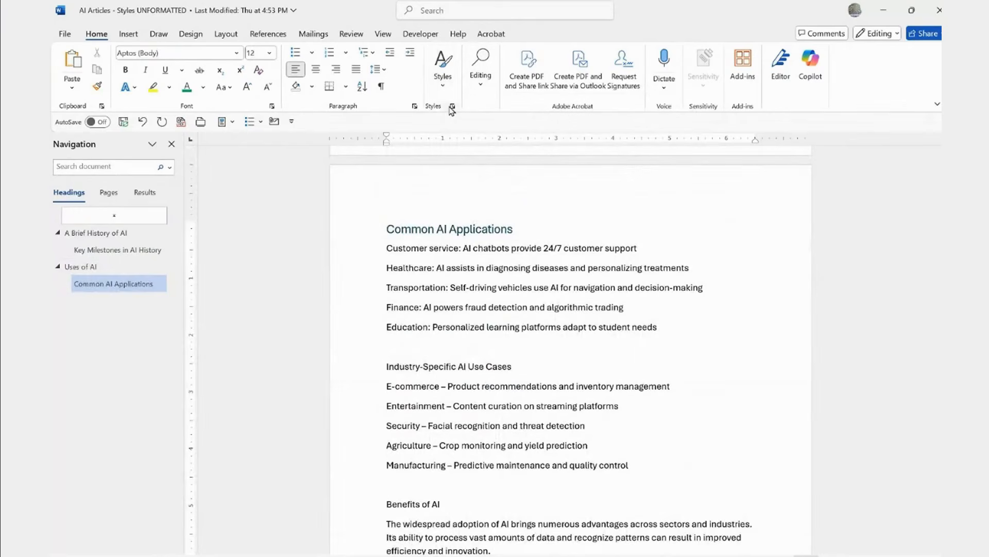
{"action": "key", "text": "ctrl+alt+2"}
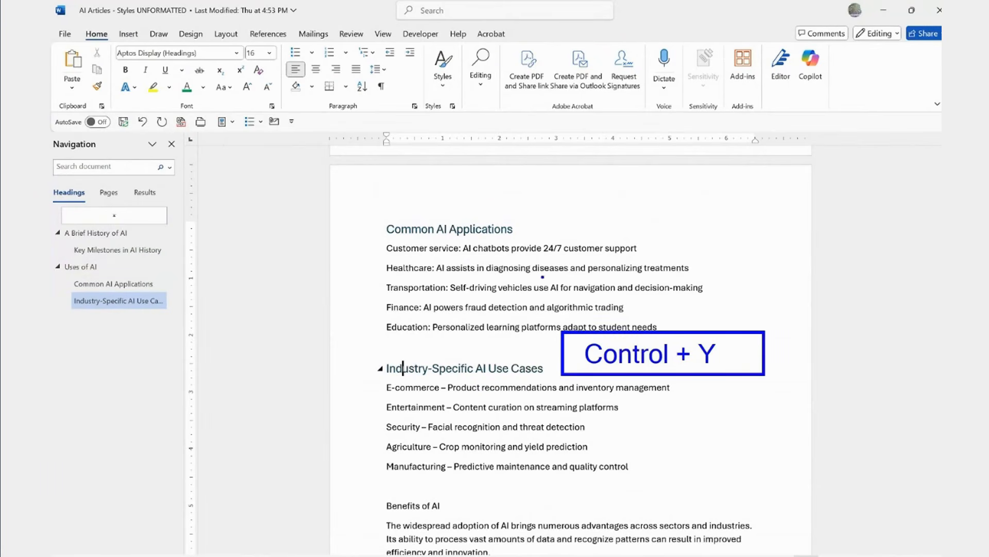
Step: Apply the Heading 1 style to the section heading "Benefits of AI"
{"action": "scroll", "coordinate": [454, 486], "scroll_direction": "down", "scroll_amount": 2}
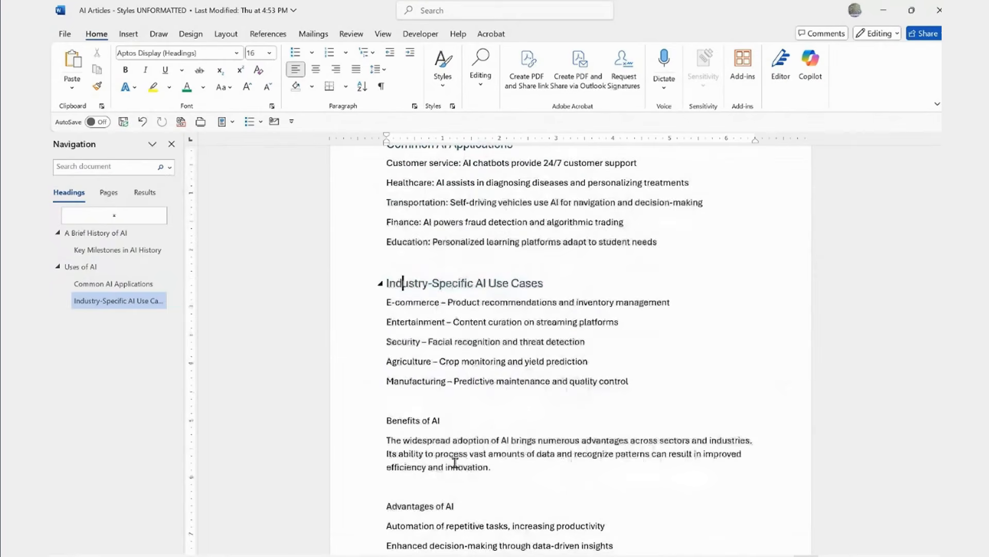
{"action": "left_click", "coordinate": [407, 419]}
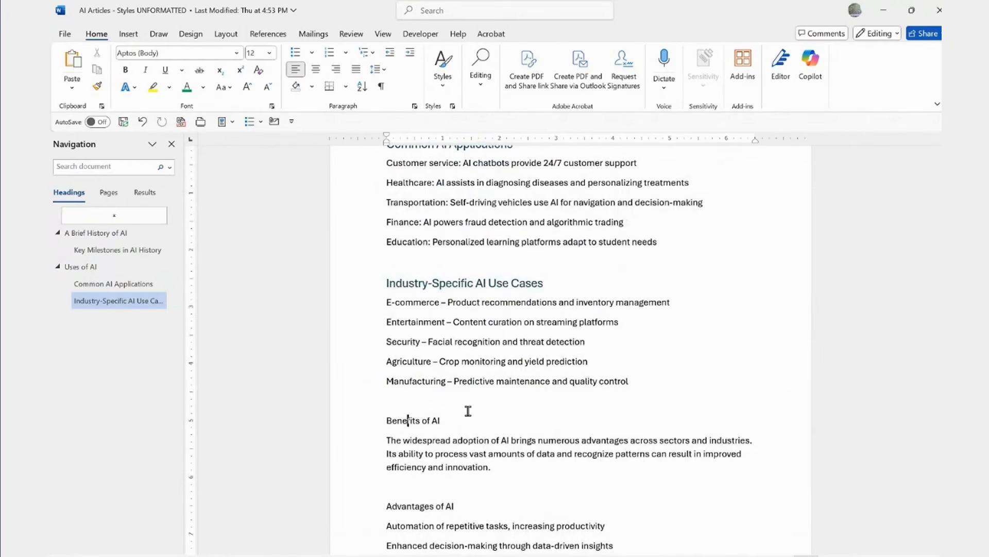
{"action": "left_click", "coordinate": [448, 77]}
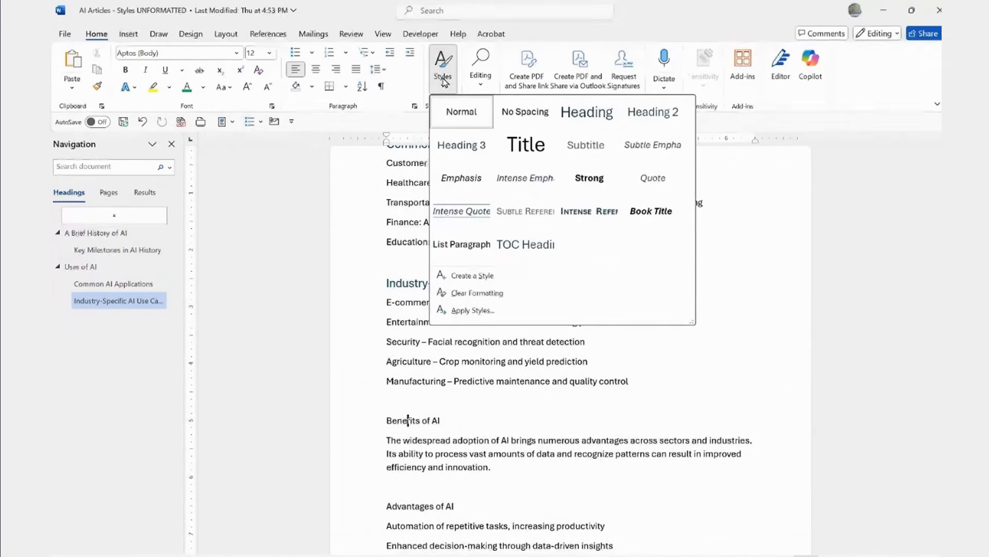
{"action": "left_click", "coordinate": [586, 117]}
Step: Apply the Heading 2 style to the subheading "Advantages of AI" under "Benefits of AI"
{"action": "scroll", "coordinate": [443, 395], "scroll_direction": "down", "scroll_amount": 3}
{"action": "left_click", "coordinate": [410, 379]}
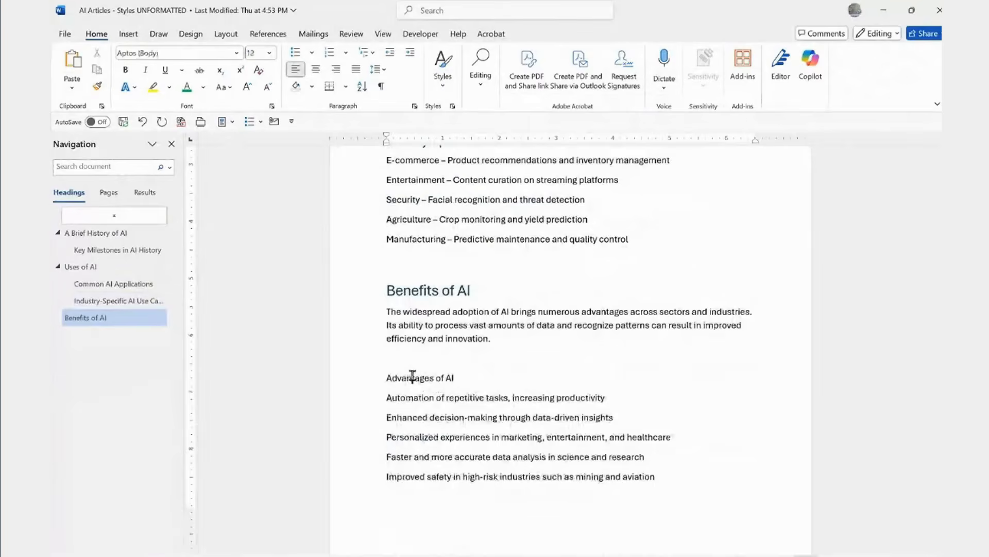
{"action": "left_click", "coordinate": [451, 76]}
{"action": "left_click", "coordinate": [586, 114]}
Step: Format the subheading "Summary of Key Benefits" with the Heading 2 style
{"action": "scroll", "coordinate": [489, 371], "scroll_direction": "down", "scroll_amount": 2}
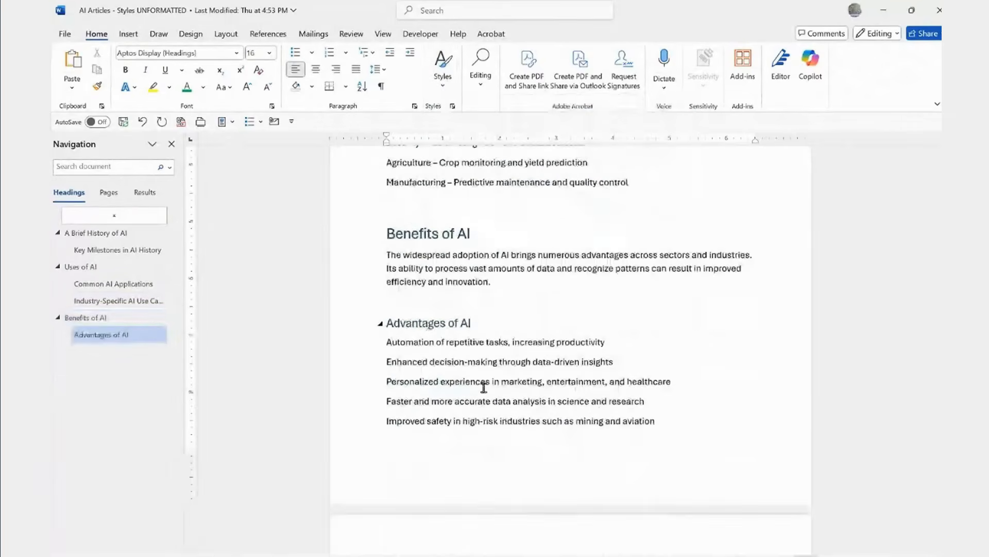
{"action": "scroll", "coordinate": [484, 384], "scroll_direction": "down", "scroll_amount": 3}
{"action": "left_click", "coordinate": [414, 435]}
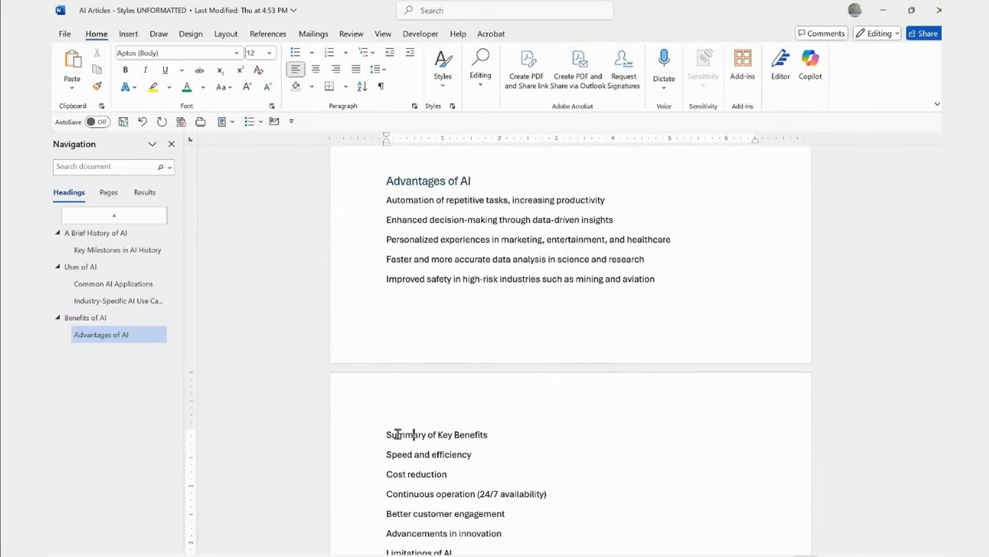
{"action": "key", "text": "ctrl+alt+2"}
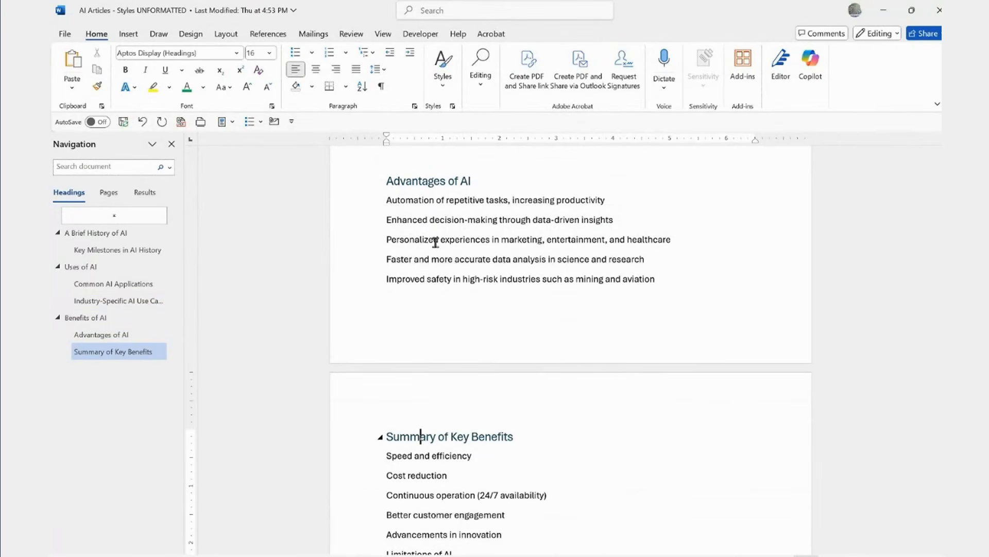
Step: Apply the Heading 1 style to the section heading "Limitations of AI"
{"action": "scroll", "coordinate": [498, 284], "scroll_direction": "down", "scroll_amount": 1}
{"action": "scroll", "coordinate": [497, 284], "scroll_direction": "down", "scroll_amount": 1}
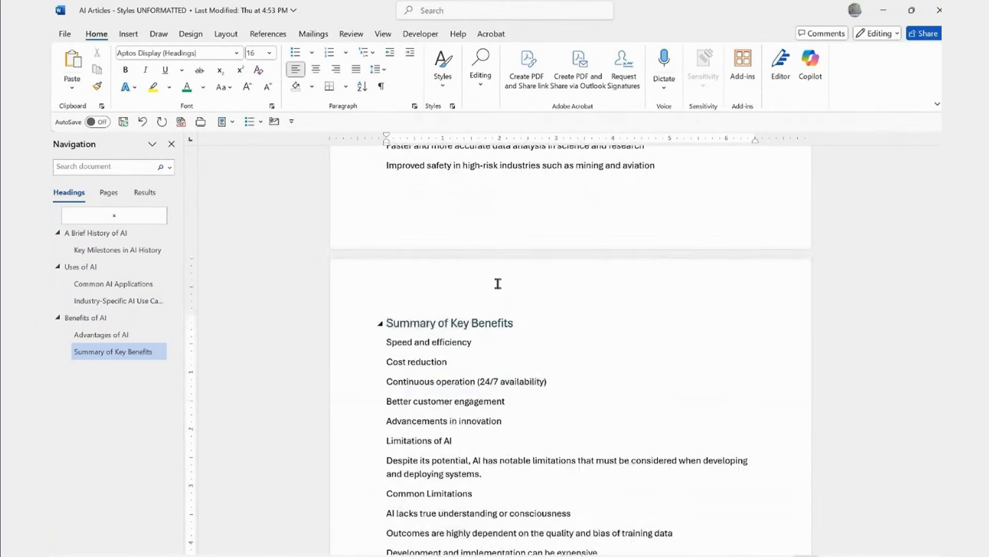
{"action": "scroll", "coordinate": [446, 367], "scroll_direction": "down", "scroll_amount": 1}
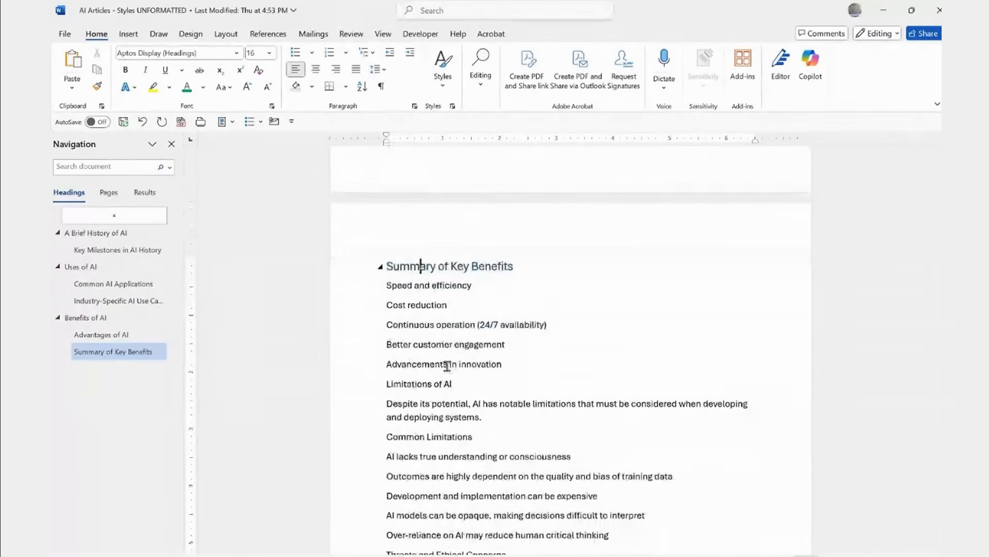
{"action": "left_click", "coordinate": [396, 383]}
{"action": "left_click", "coordinate": [443, 66]}
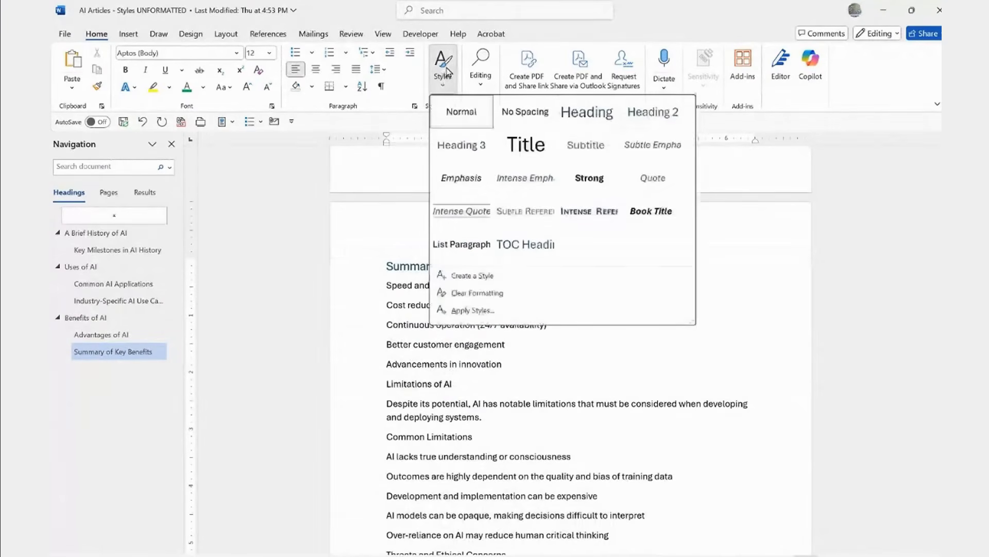
{"action": "left_click", "coordinate": [600, 122]}
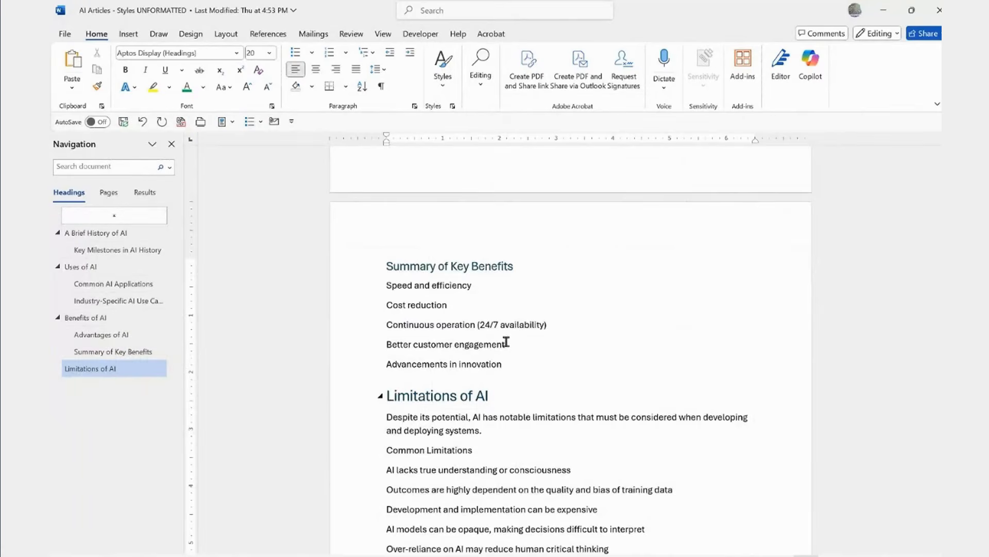
Step: Give the subheading "Common Limitations" the Heading 2 style
{"action": "scroll", "coordinate": [505, 342], "scroll_direction": "down", "scroll_amount": 2}
{"action": "left_click", "coordinate": [432, 365]}
{"action": "left_click", "coordinate": [442, 65]}
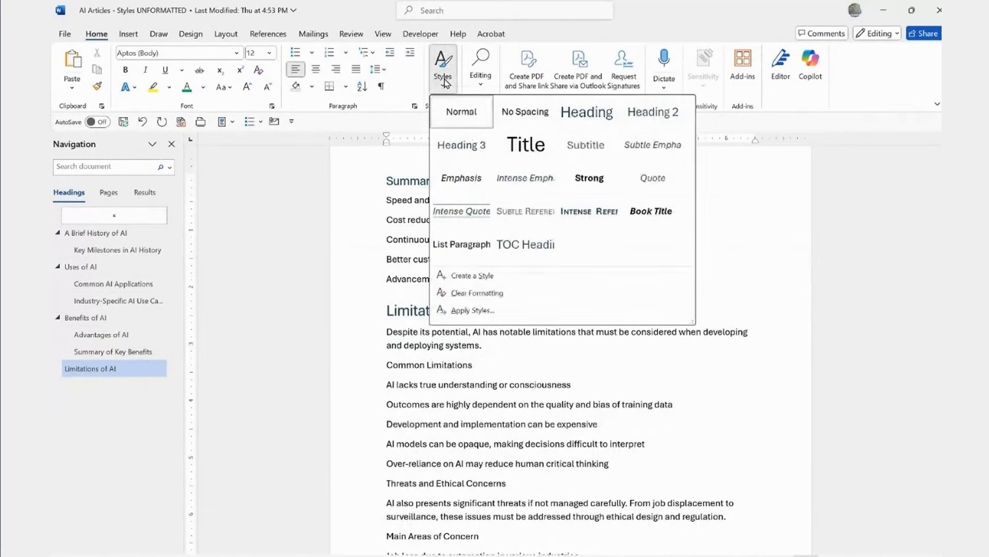
{"action": "left_click", "coordinate": [652, 110]}
Step: Format the section heading "Threats and Ethical Concerns" with the Heading 1 style
{"action": "scroll", "coordinate": [580, 250], "scroll_direction": "down", "scroll_amount": 2}
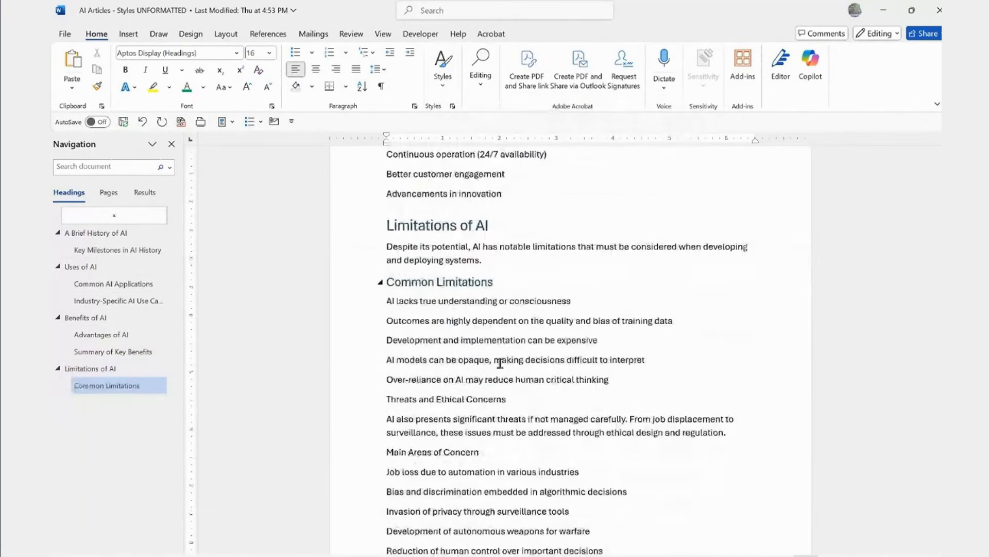
{"action": "left_click", "coordinate": [398, 398]}
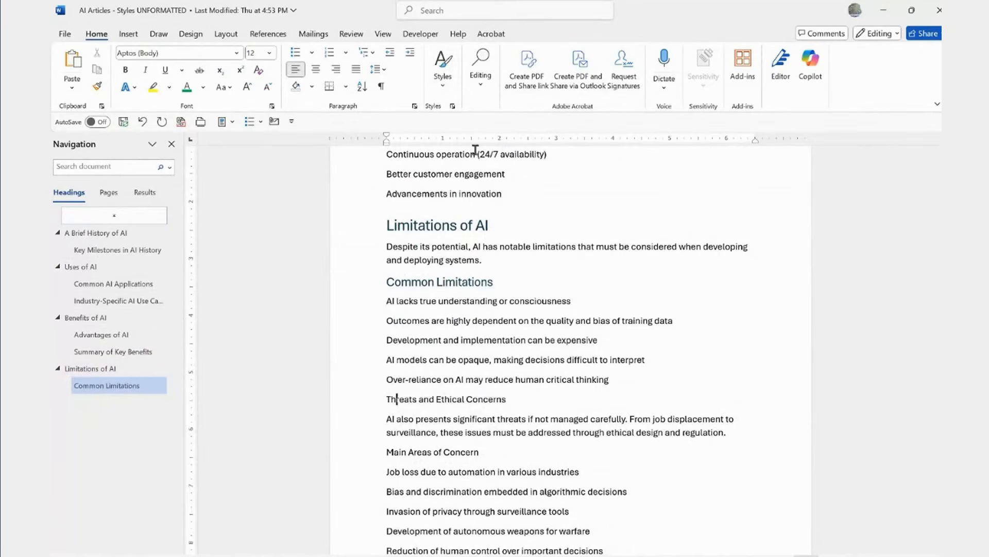
{"action": "left_click", "coordinate": [443, 72]}
{"action": "left_click", "coordinate": [568, 120]}
Step: Apply the Heading 2 style to the subheading "Main Areas of Concern"
{"action": "scroll", "coordinate": [571, 129], "scroll_direction": "down", "scroll_amount": 3}
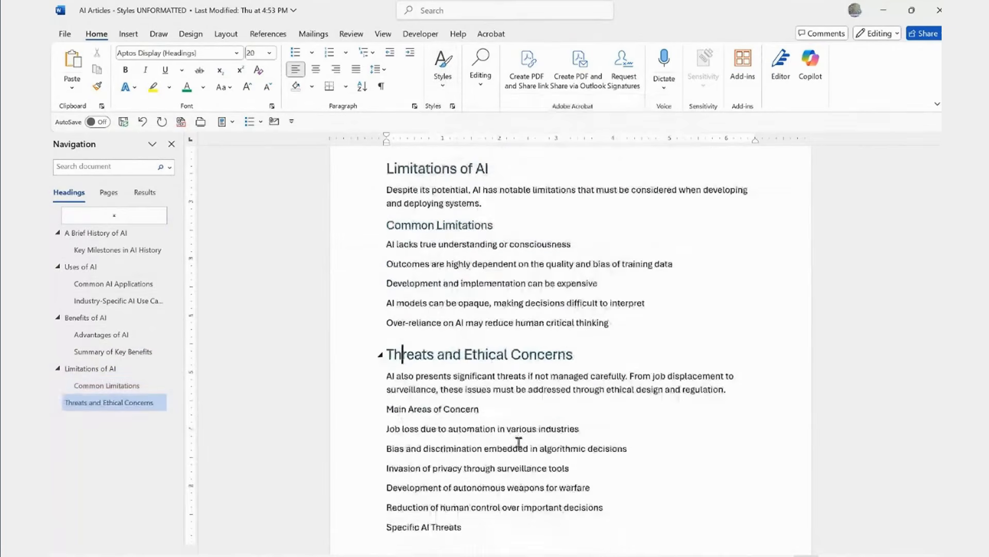
{"action": "left_click", "coordinate": [443, 75]}
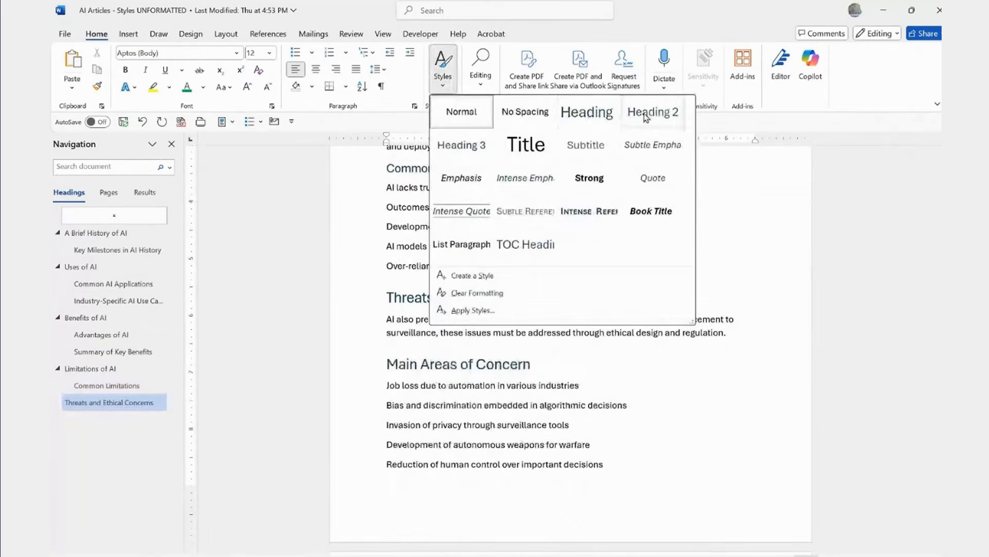
{"action": "left_click", "coordinate": [652, 111]}
Step: Format the subheading "Specific AI Threats" with the Heading 2 style
{"action": "scroll", "coordinate": [498, 351], "scroll_direction": "down", "scroll_amount": 2}
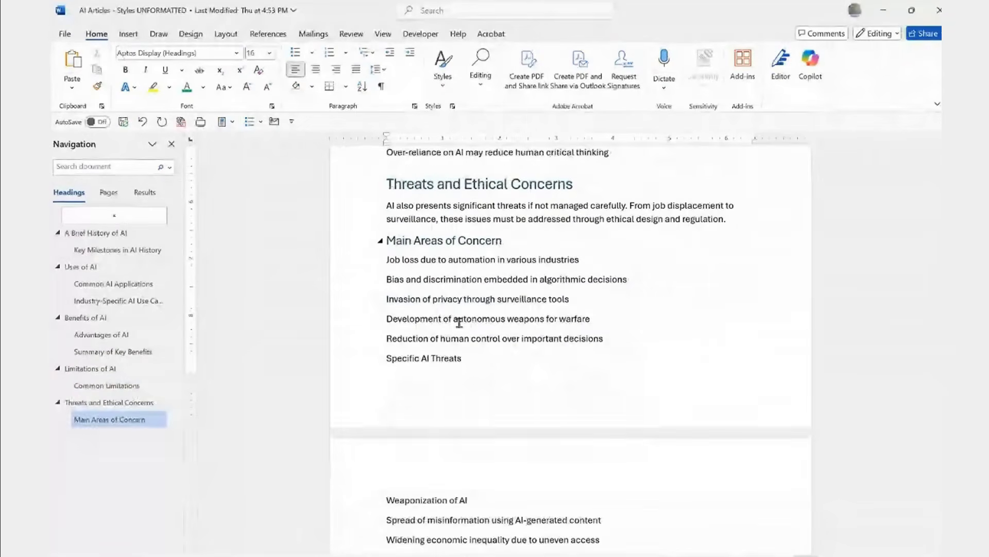
{"action": "scroll", "coordinate": [454, 320], "scroll_direction": "down", "scroll_amount": 1}
{"action": "left_click", "coordinate": [401, 303]}
{"action": "left_click", "coordinate": [442, 82]}
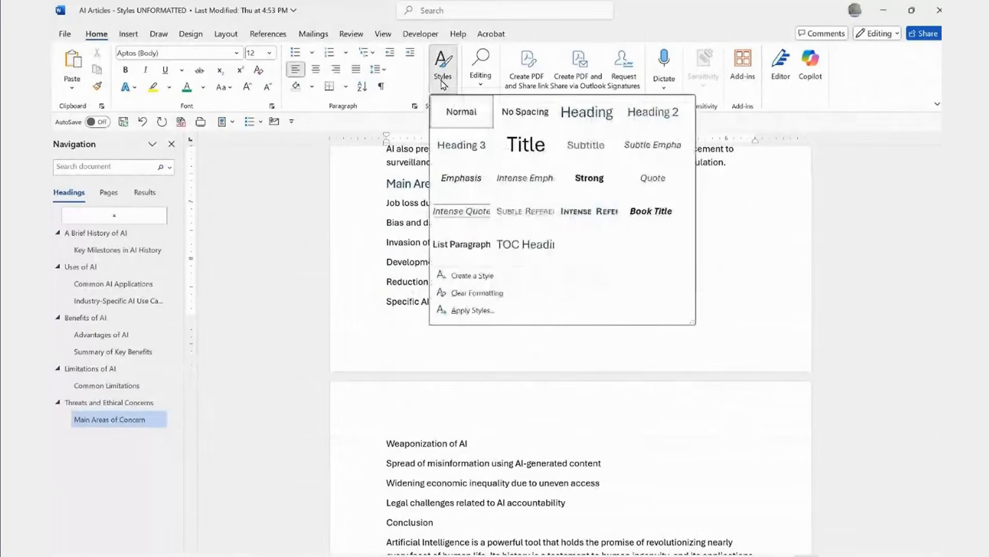
{"action": "left_click", "coordinate": [653, 111]}
Step: Apply the Heading 1 style to the closing section heading "Conclusion"
{"action": "scroll", "coordinate": [439, 325], "scroll_direction": "down", "scroll_amount": 3}
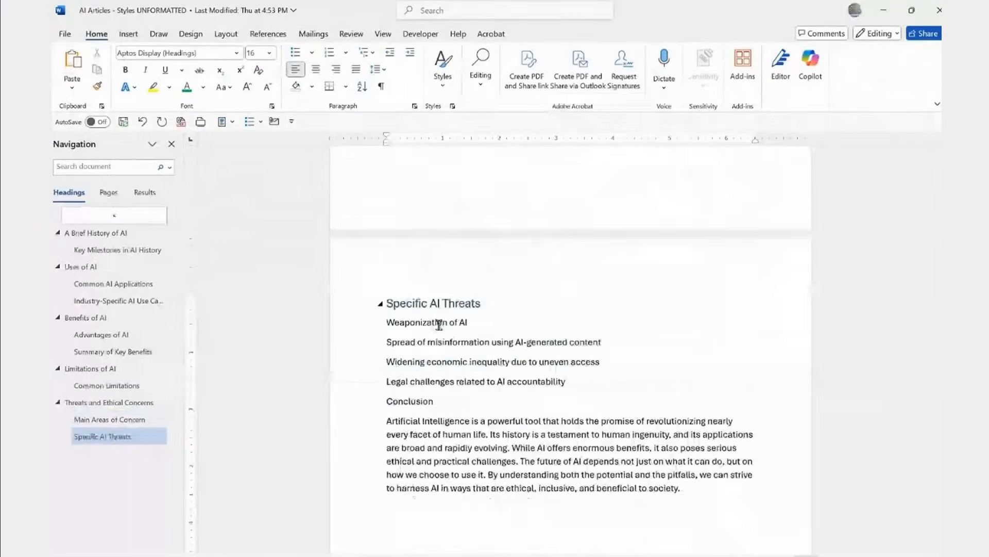
{"action": "scroll", "coordinate": [439, 324], "scroll_direction": "down", "scroll_amount": 1}
{"action": "left_click", "coordinate": [416, 344]}
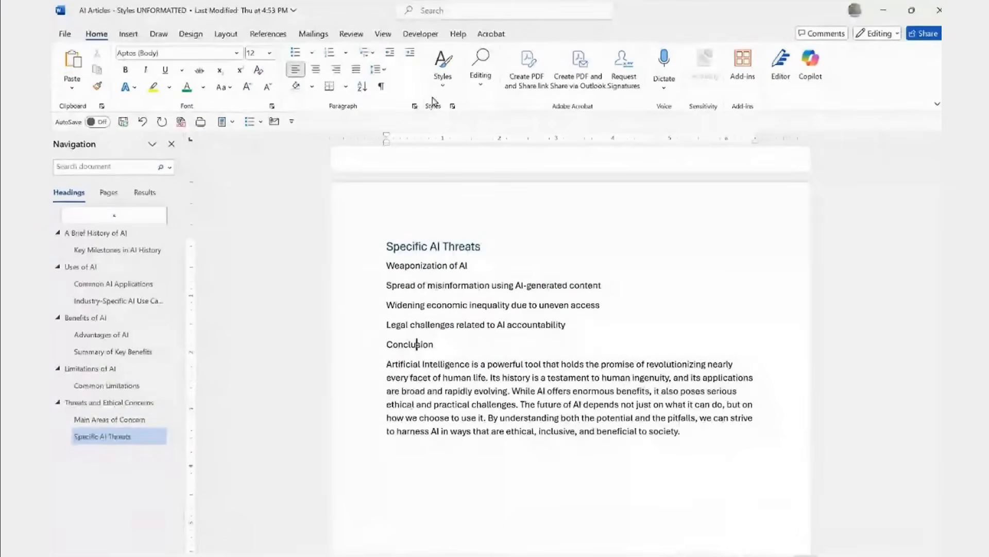
{"action": "left_click", "coordinate": [443, 80]}
{"action": "left_click", "coordinate": [587, 112]}
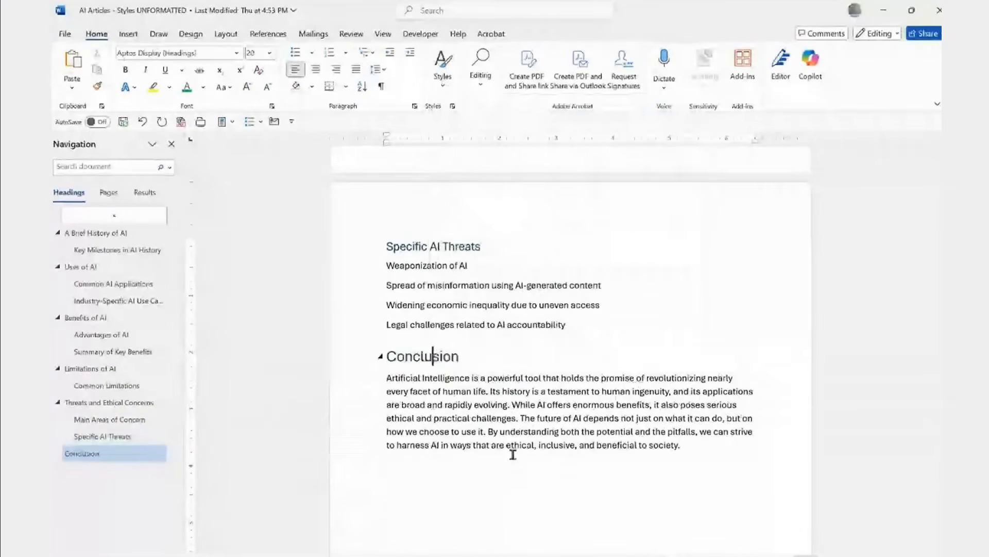
Step: Check the document's heading structure by jumping between its sections and subsections through the heading outline
{"action": "scroll", "coordinate": [512, 446], "scroll_direction": "up", "scroll_amount": 6}
{"action": "scroll", "coordinate": [513, 442], "scroll_direction": "up", "scroll_amount": 15}
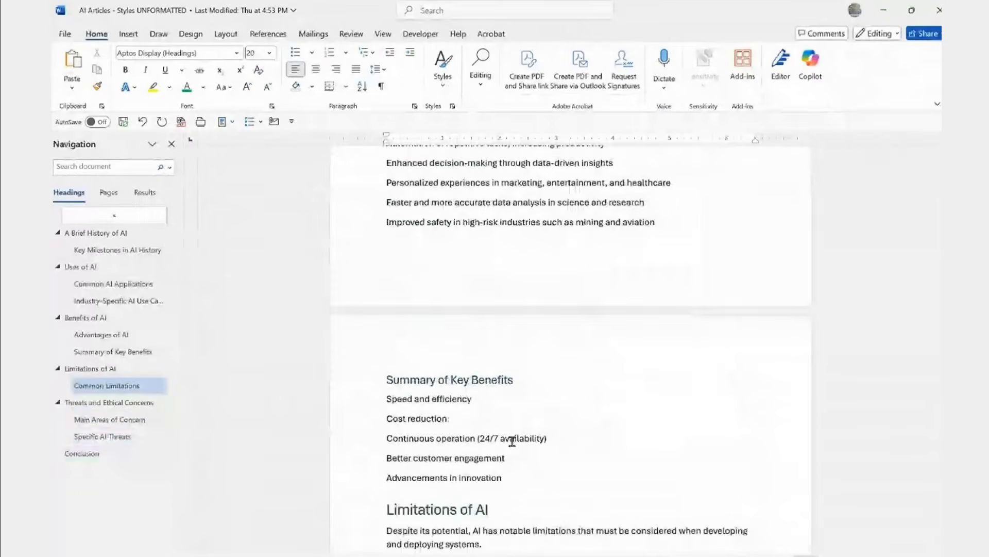
{"action": "scroll", "coordinate": [505, 436], "scroll_direction": "up", "scroll_amount": 15}
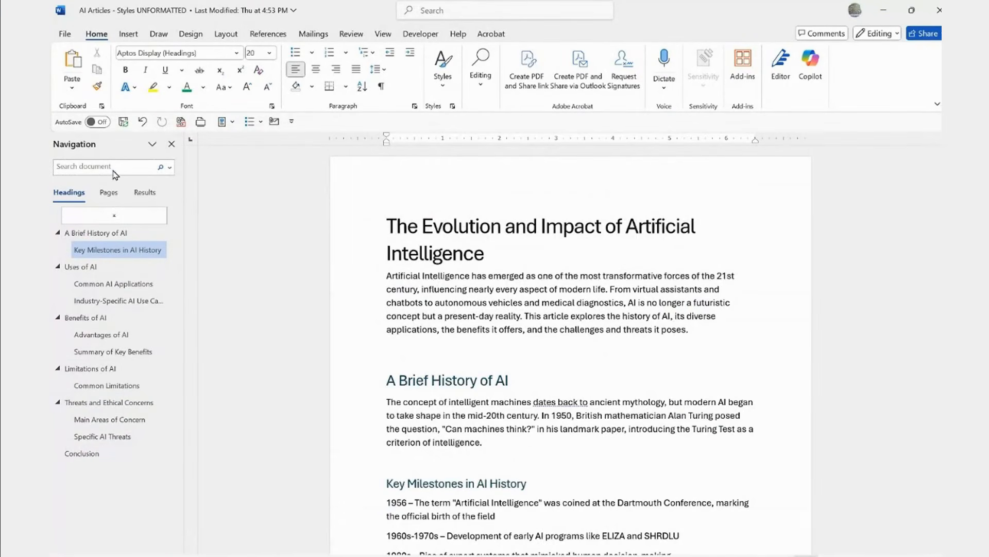
{"action": "left_click", "coordinate": [103, 436]}
{"action": "left_click", "coordinate": [108, 419]}
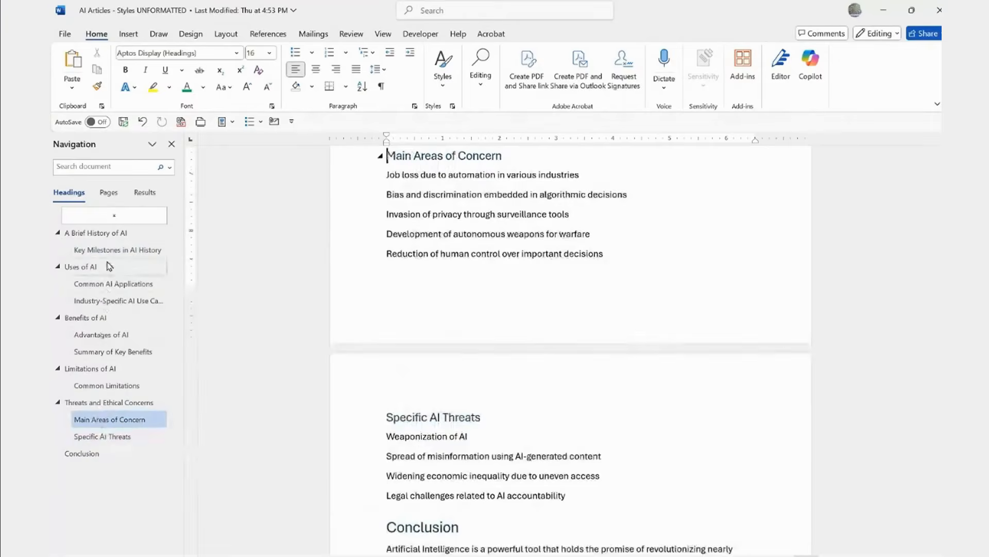
{"action": "left_click", "coordinate": [110, 249]}
{"action": "left_click", "coordinate": [104, 232]}
{"action": "left_click", "coordinate": [113, 216]}
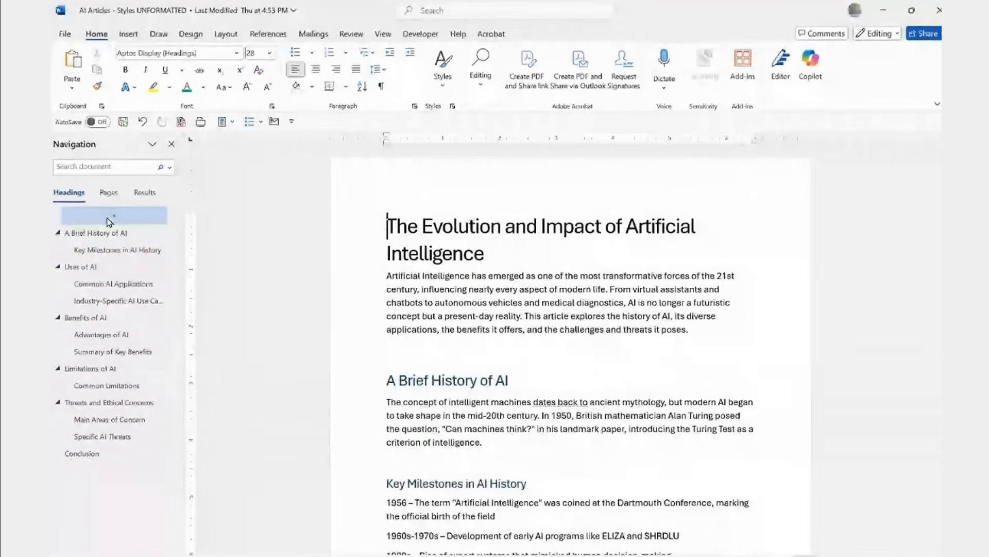
{"action": "left_click", "coordinate": [95, 318]}
{"action": "left_click", "coordinate": [111, 352]}
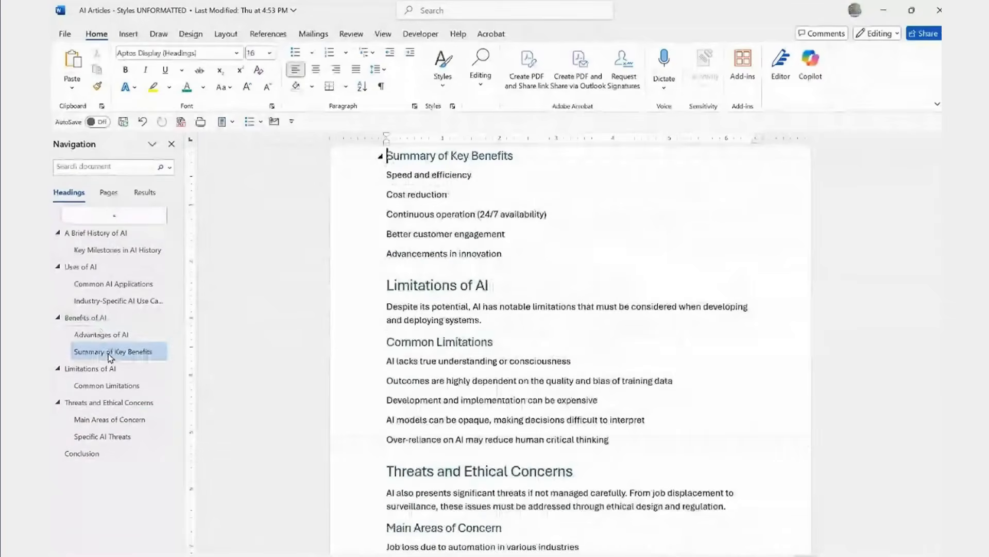
{"action": "left_click", "coordinate": [106, 386]}
Step: Turn the milestone lines under "Key Milestones in AI History" into a bulleted list with checkmark bullets
{"action": "scroll", "coordinate": [234, 361], "scroll_direction": "up", "scroll_amount": 20}
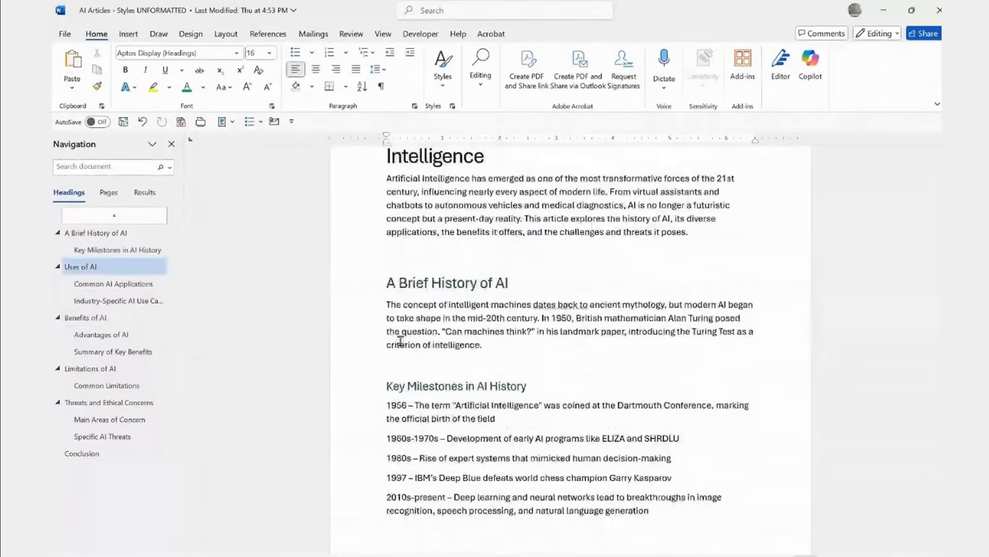
{"action": "scroll", "coordinate": [454, 288], "scroll_direction": "down", "scroll_amount": 5}
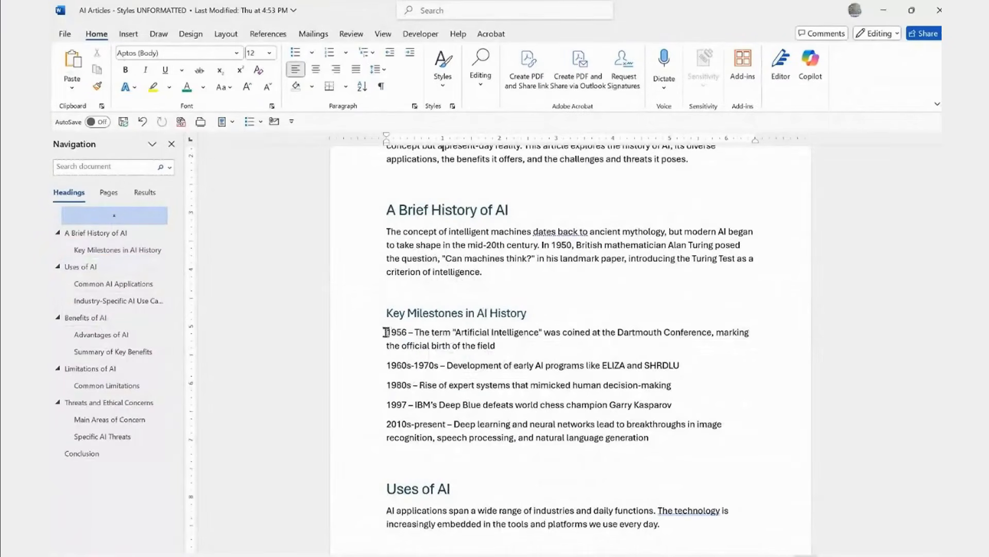
{"action": "left_click_drag", "start_coordinate": [386, 332], "coordinate": [460, 434]}
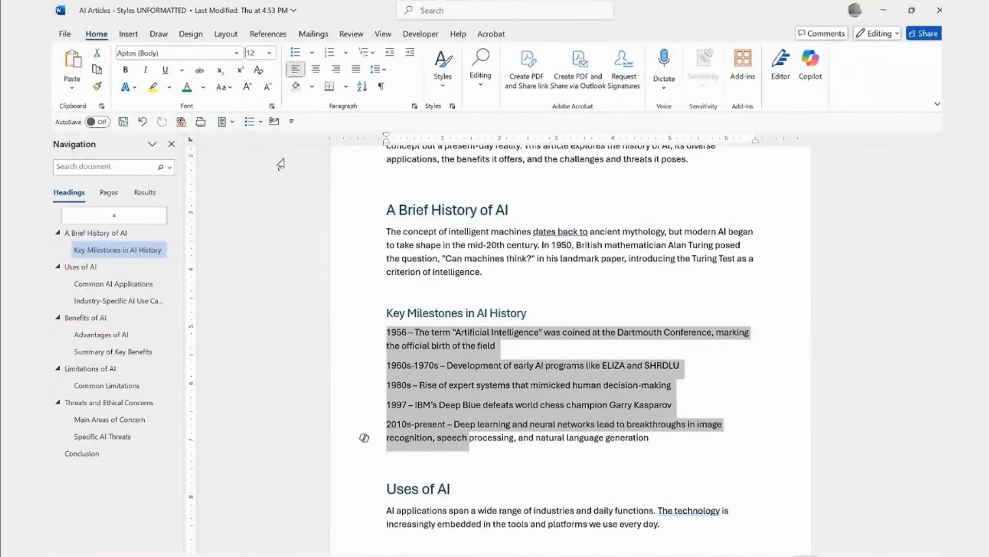
{"action": "left_click", "coordinate": [295, 55]}
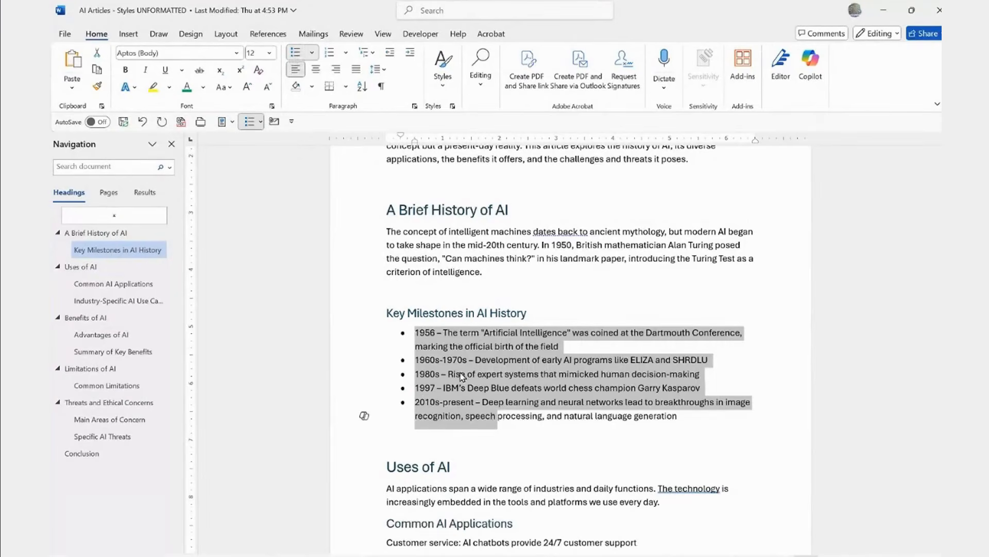
{"action": "left_click", "coordinate": [312, 54]}
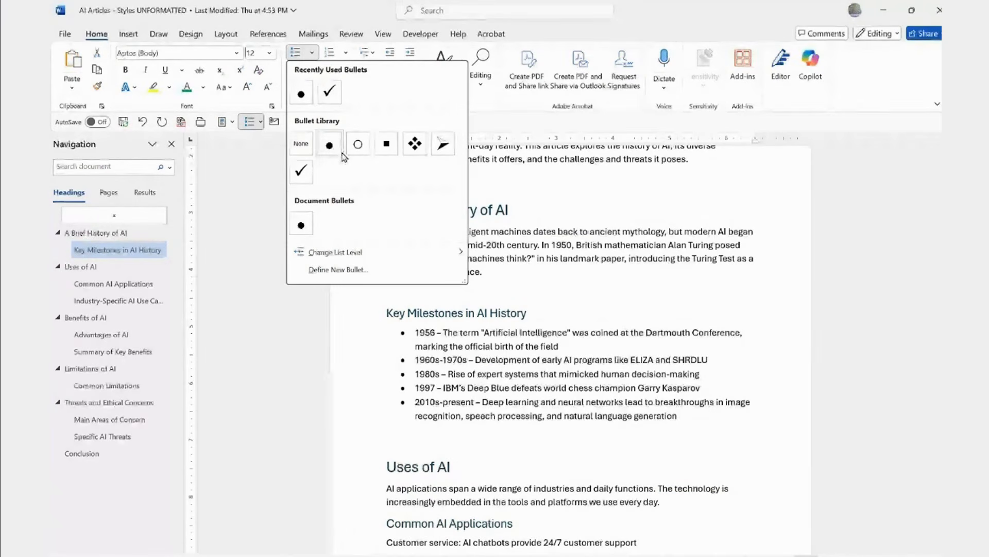
{"action": "left_click", "coordinate": [329, 91]}
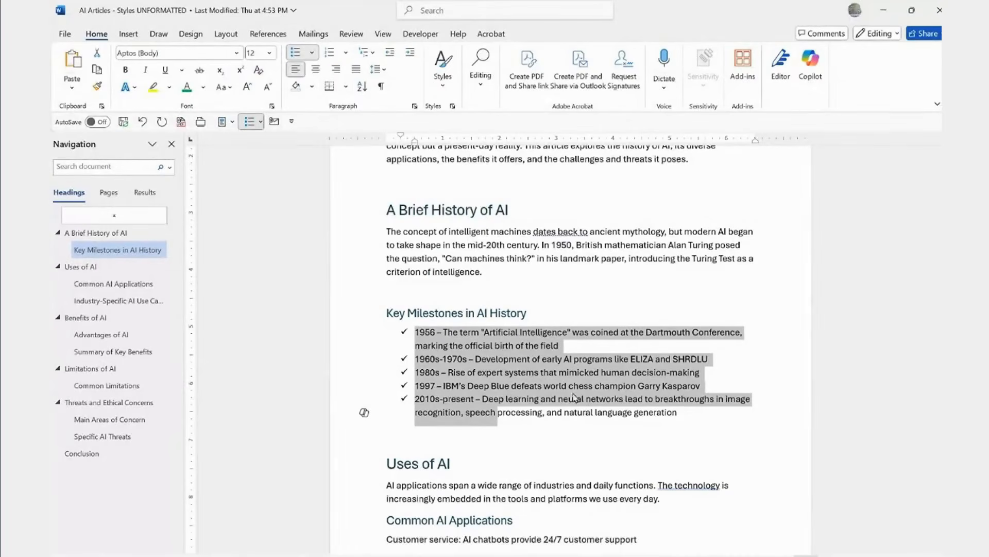
Step: Give the five lines under "Common AI Applications", from Customer service to Education, the same checkmark bullets
{"action": "scroll", "coordinate": [576, 394], "scroll_direction": "down", "scroll_amount": 6}
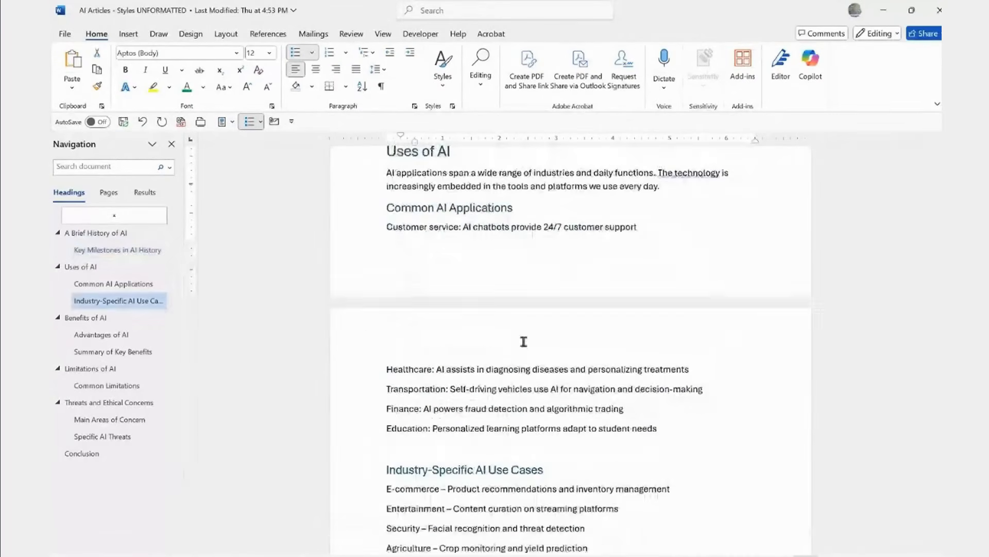
{"action": "left_click_drag", "start_coordinate": [384, 229], "coordinate": [514, 428]}
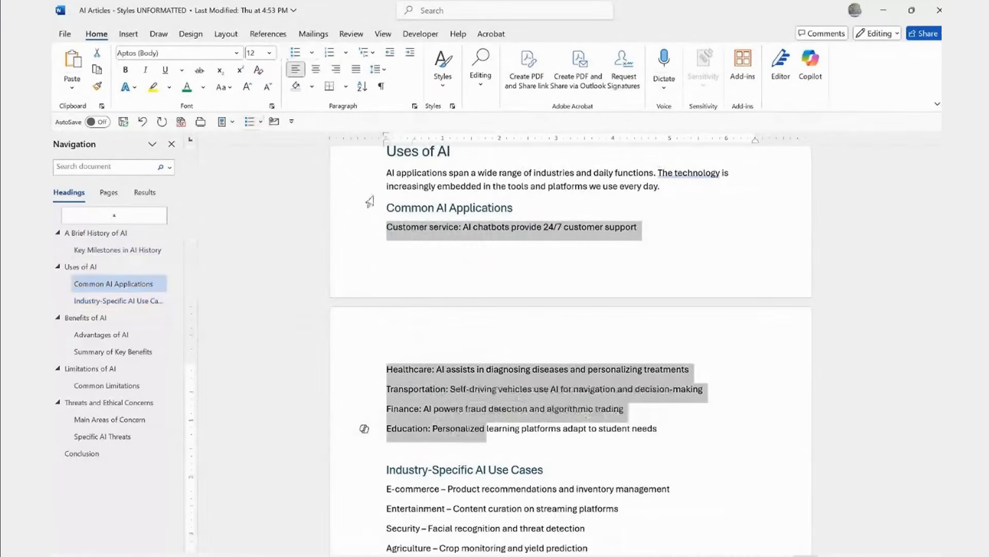
{"action": "left_click", "coordinate": [295, 52]}
Step: Review the checkmark lists, then compare the heading and body text formatting in the "A Brief History of AI" section
{"action": "scroll", "coordinate": [474, 287], "scroll_direction": "up", "scroll_amount": 4}
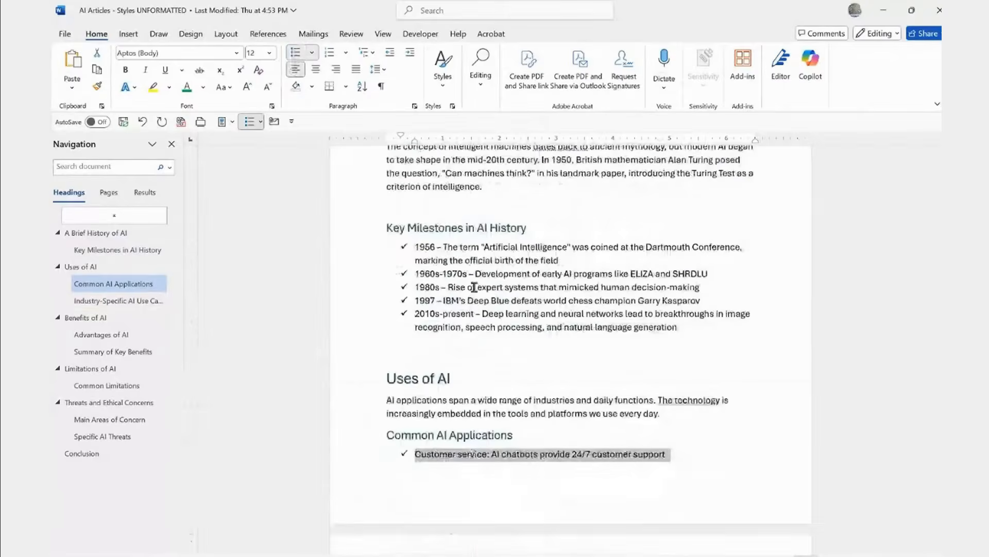
{"action": "scroll", "coordinate": [474, 287], "scroll_direction": "down", "scroll_amount": 3}
{"action": "scroll", "coordinate": [472, 335], "scroll_direction": "up", "scroll_amount": 4}
{"action": "scroll", "coordinate": [469, 361], "scroll_direction": "down", "scroll_amount": 2}
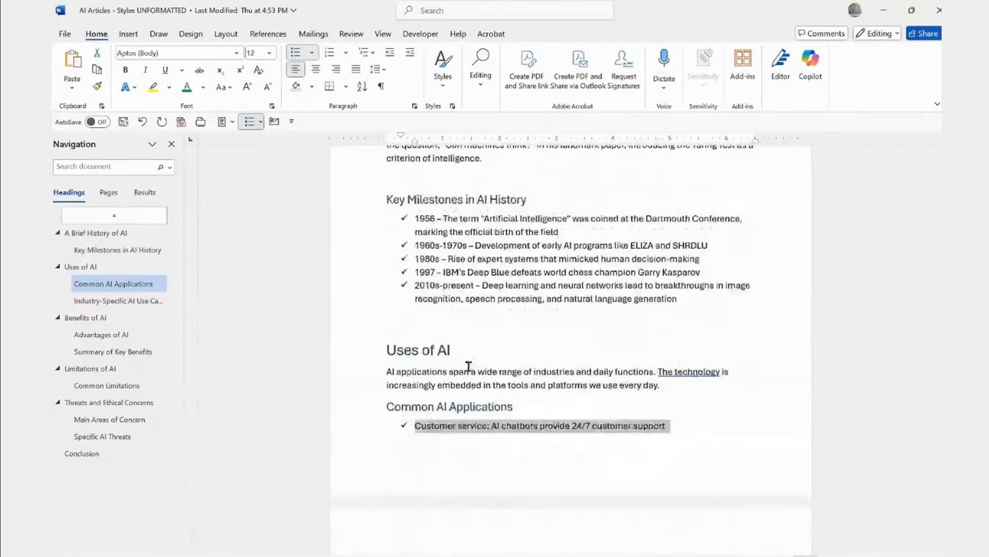
{"action": "scroll", "coordinate": [470, 367], "scroll_direction": "down", "scroll_amount": 2}
{"action": "scroll", "coordinate": [461, 319], "scroll_direction": "up", "scroll_amount": 3}
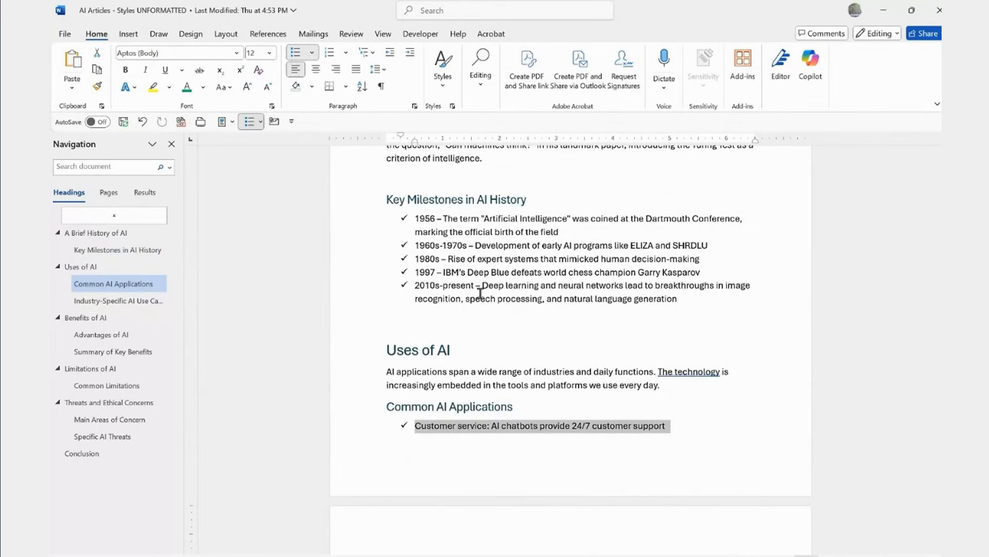
{"action": "key", "text": "ctrl+Home"}
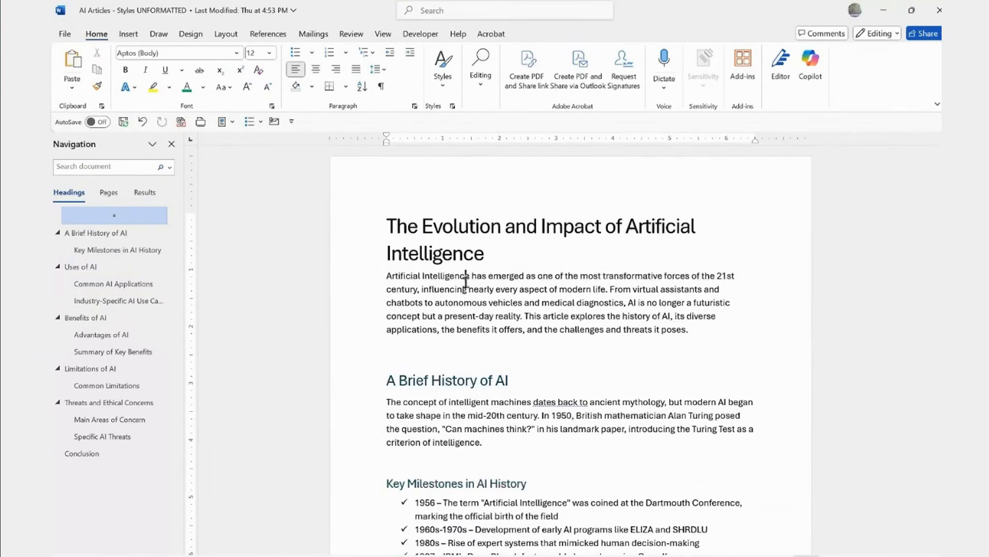
{"action": "scroll", "coordinate": [459, 412], "scroll_direction": "down", "scroll_amount": 3}
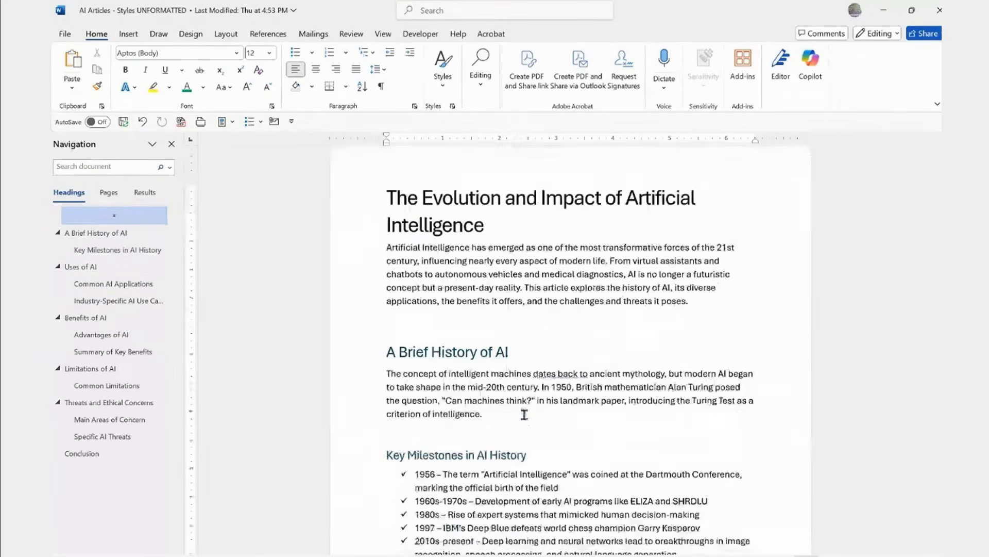
{"action": "left_click", "coordinate": [413, 295]}
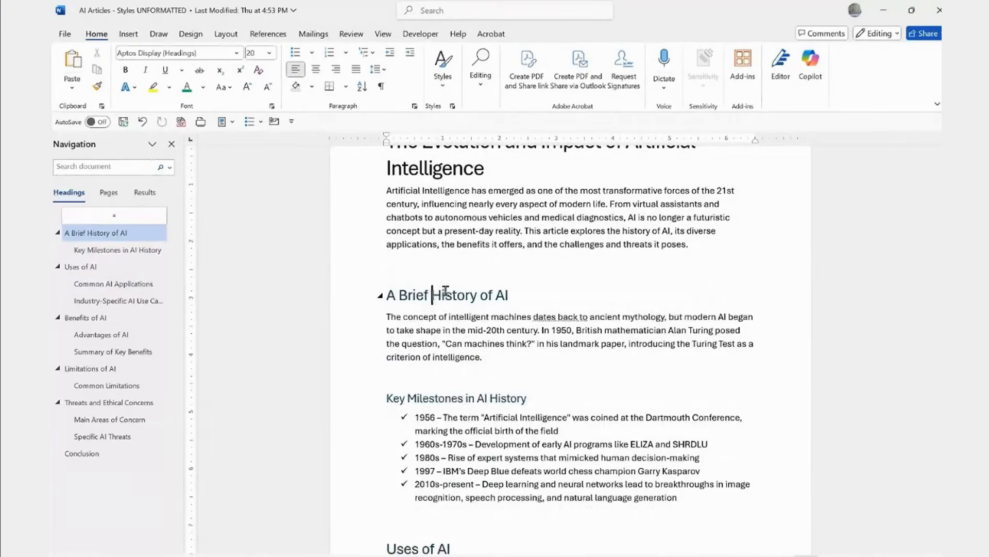
{"action": "left_click", "coordinate": [422, 342]}
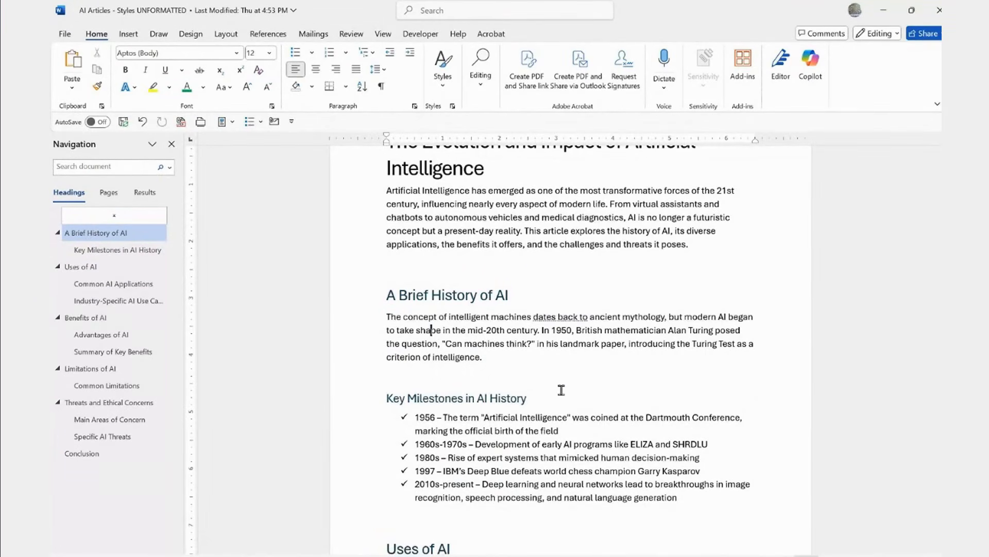
{"action": "scroll", "coordinate": [561, 388], "scroll_direction": "up", "scroll_amount": 1}
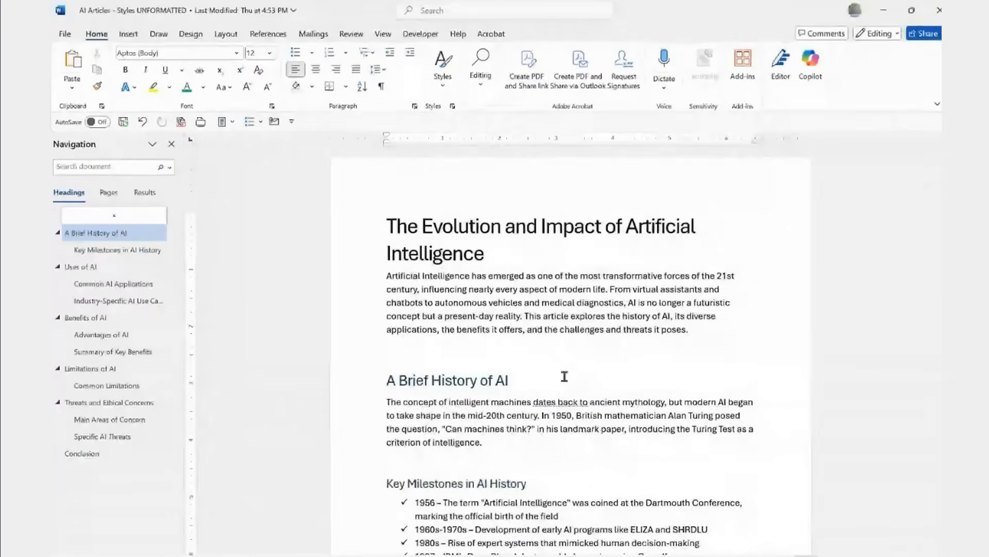
Step: Look over the available styles and inspect how the "A Brief History of AI" heading and other section headings are formatted
{"action": "left_click", "coordinate": [443, 87]}
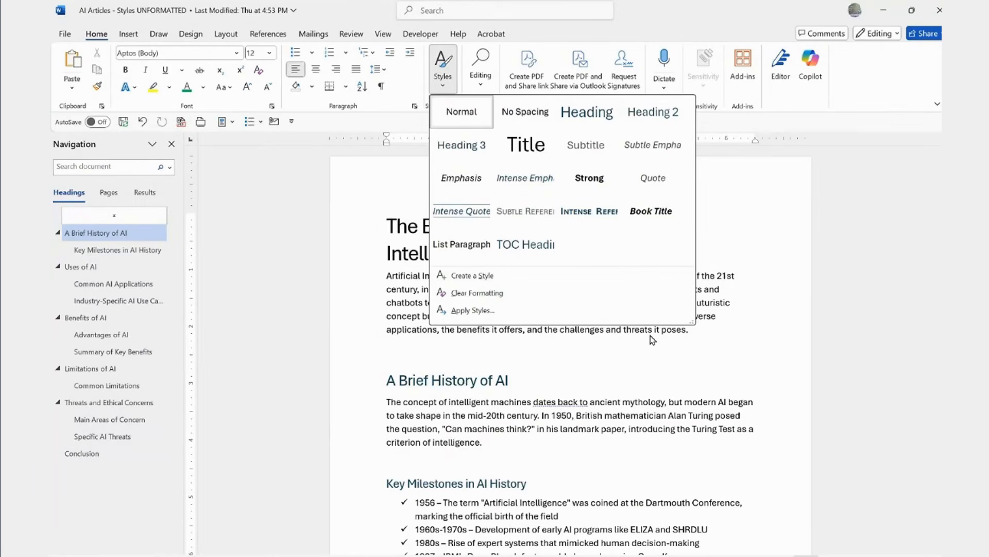
{"action": "left_click", "coordinate": [399, 315]}
{"action": "scroll", "coordinate": [430, 308], "scroll_direction": "down", "scroll_amount": 2}
{"action": "left_click", "coordinate": [400, 322]}
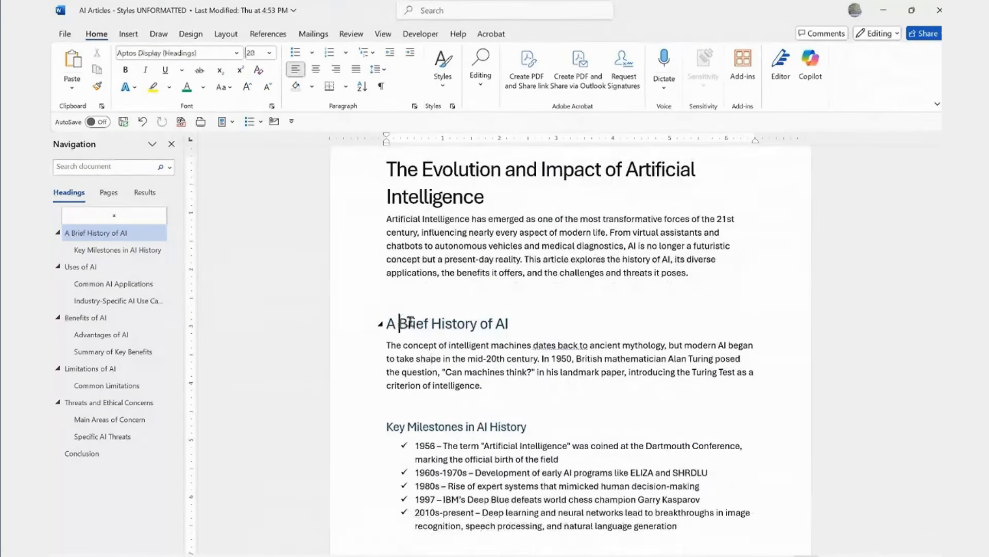
{"action": "scroll", "coordinate": [415, 307], "scroll_direction": "down", "scroll_amount": 1}
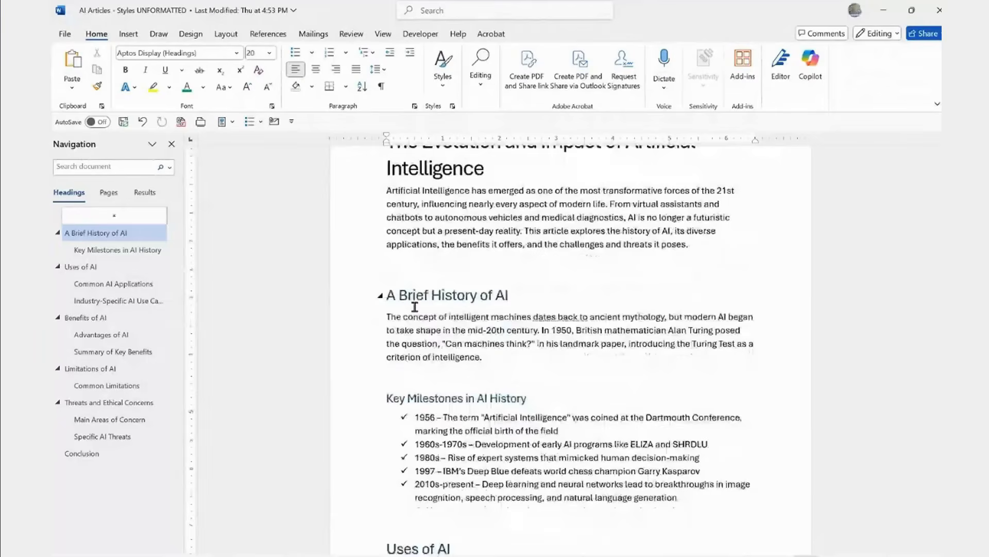
{"action": "scroll", "coordinate": [404, 303], "scroll_direction": "down", "scroll_amount": 1}
{"action": "left_click", "coordinate": [405, 267]}
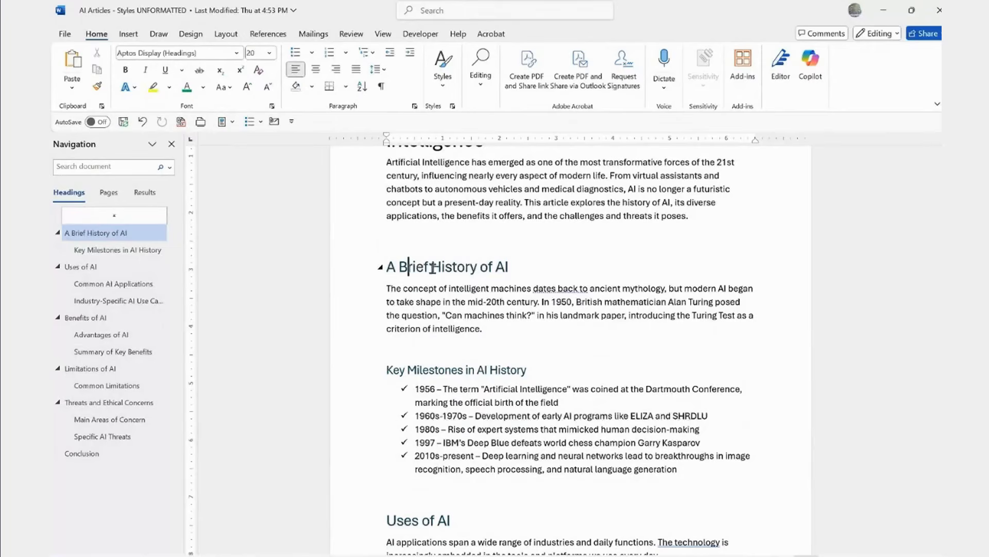
{"action": "scroll", "coordinate": [432, 267], "scroll_direction": "down", "scroll_amount": 6}
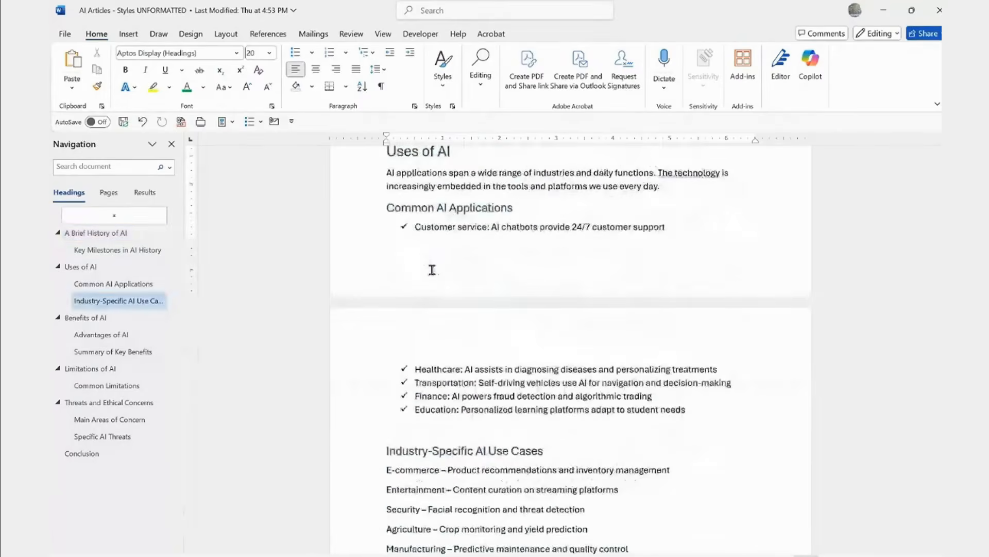
{"action": "scroll", "coordinate": [432, 274], "scroll_direction": "up", "scroll_amount": 6}
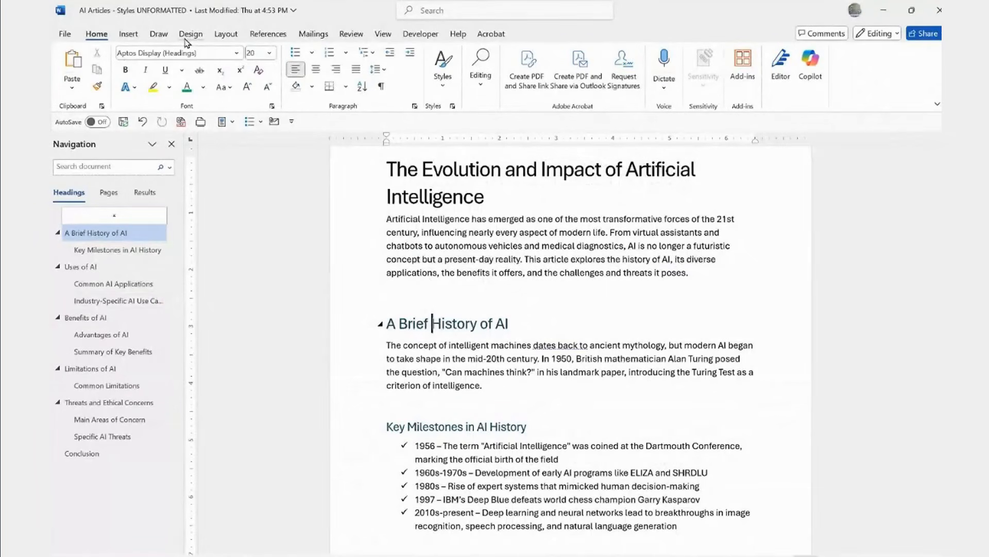
Step: Modify the Heading 1 style to use the Abolition font at 24 pt in the dark purple Accent 5 shade
{"action": "left_click", "coordinate": [443, 77]}
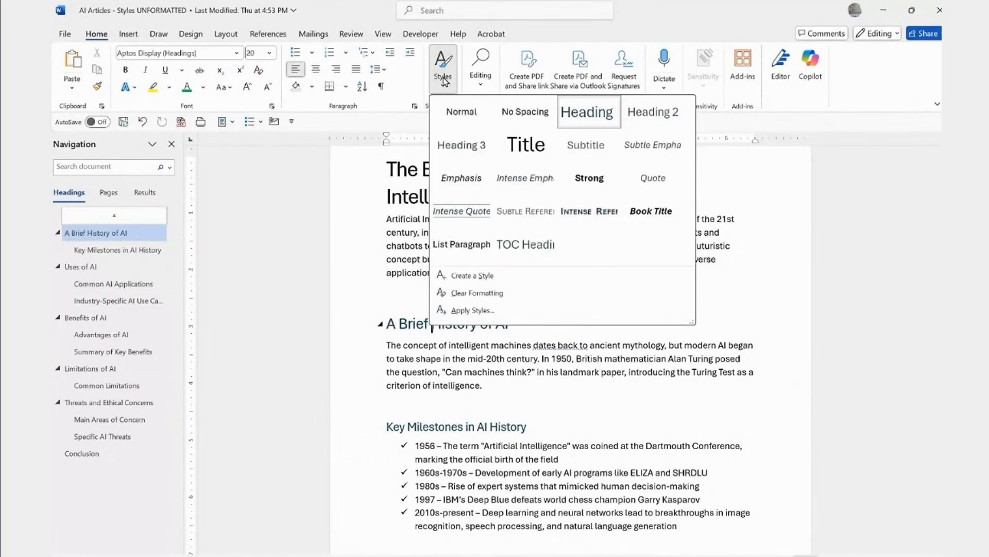
{"action": "right_click", "coordinate": [587, 115]}
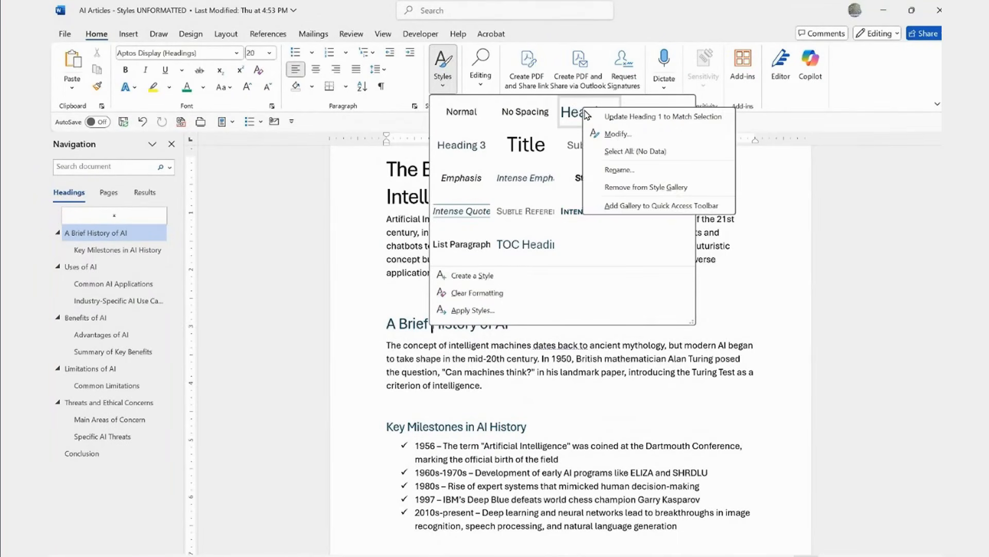
{"action": "left_click", "coordinate": [614, 135]}
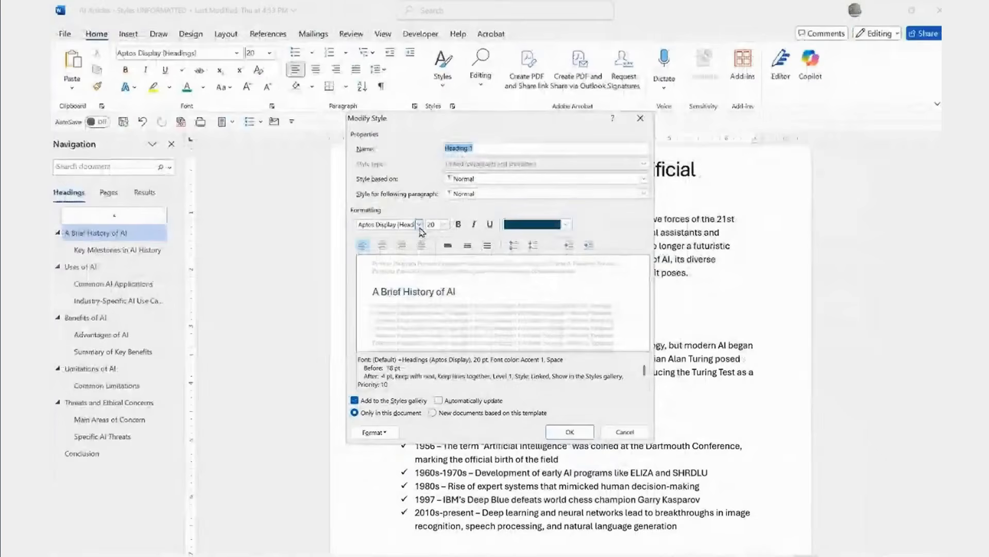
{"action": "left_click", "coordinate": [421, 225]}
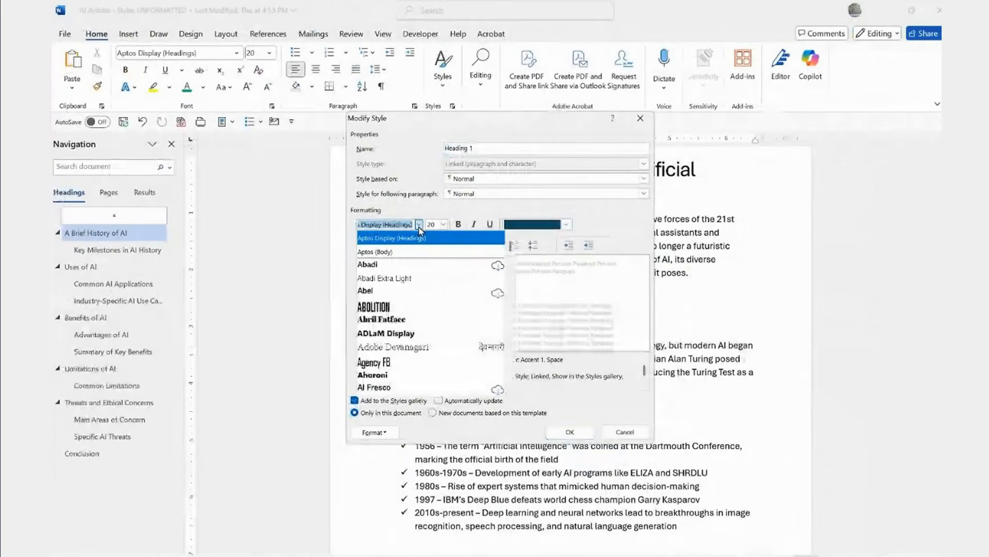
{"action": "left_click", "coordinate": [399, 307]}
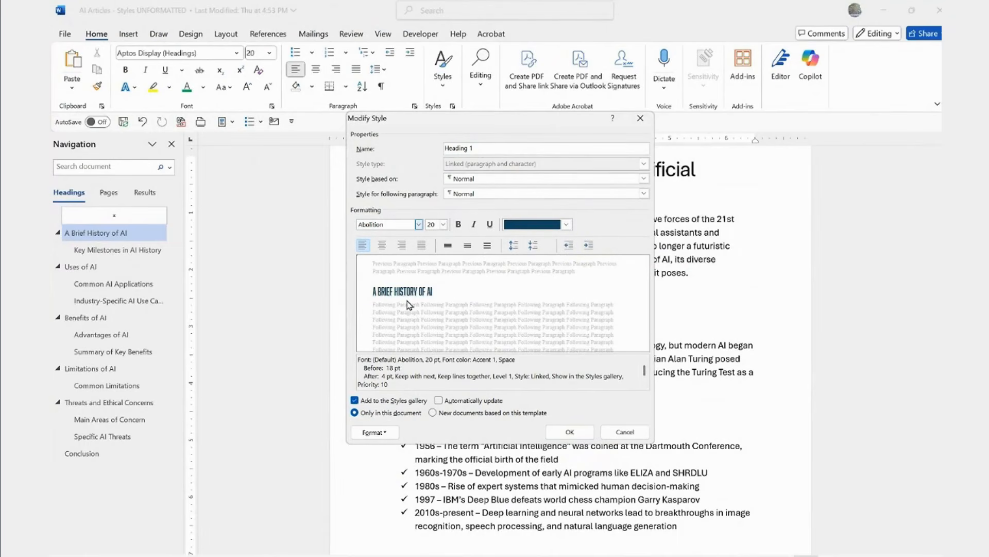
{"action": "left_click", "coordinate": [444, 224]}
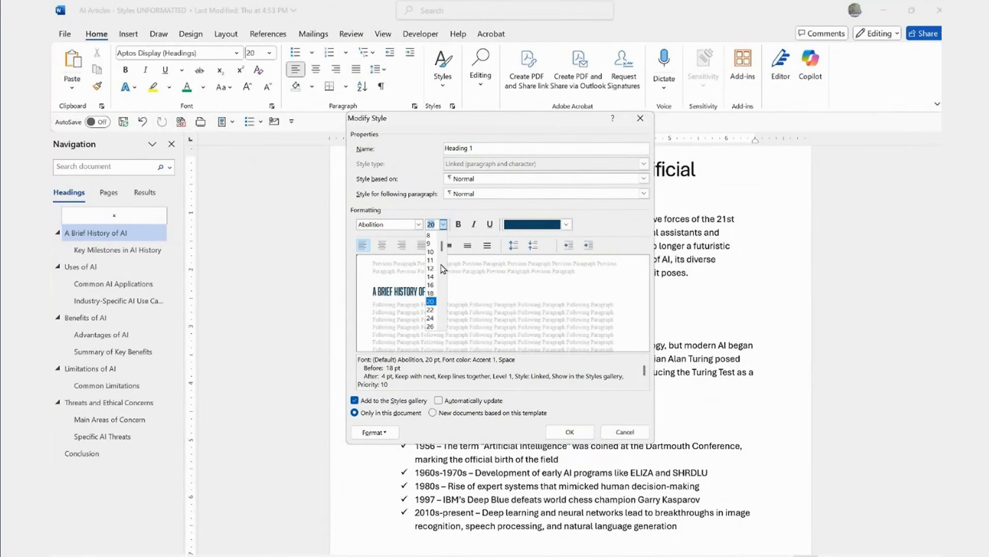
{"action": "left_click", "coordinate": [433, 318]}
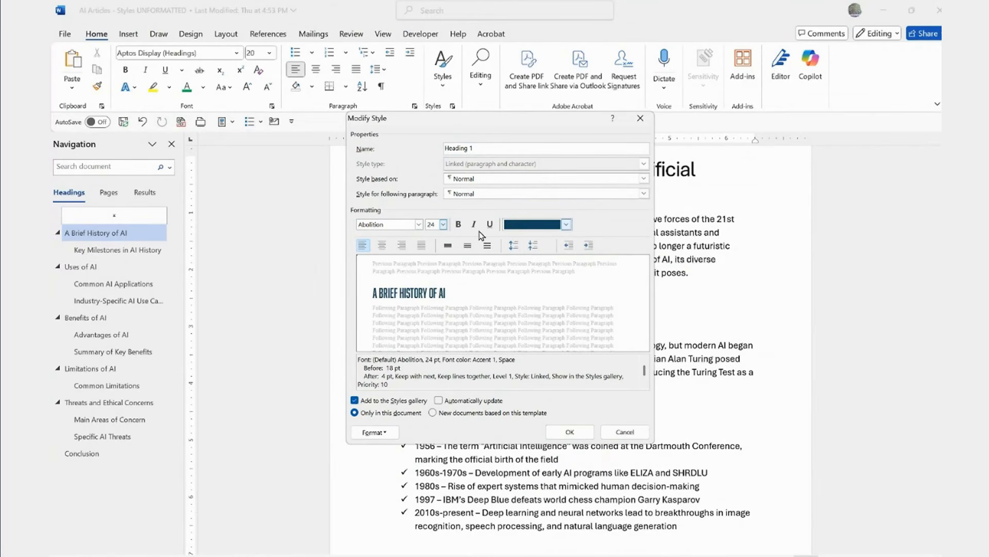
{"action": "left_click", "coordinate": [569, 225]}
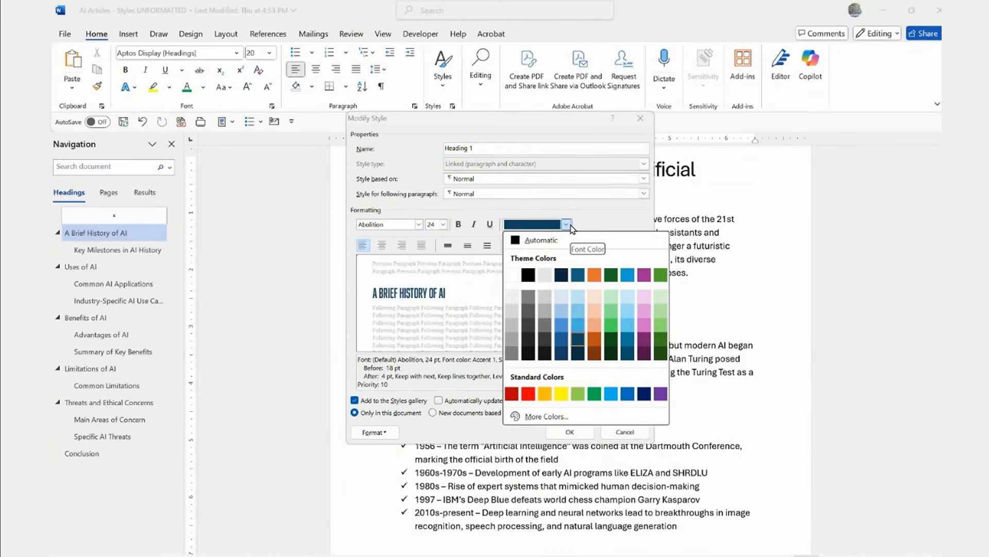
{"action": "left_click", "coordinate": [644, 340]}
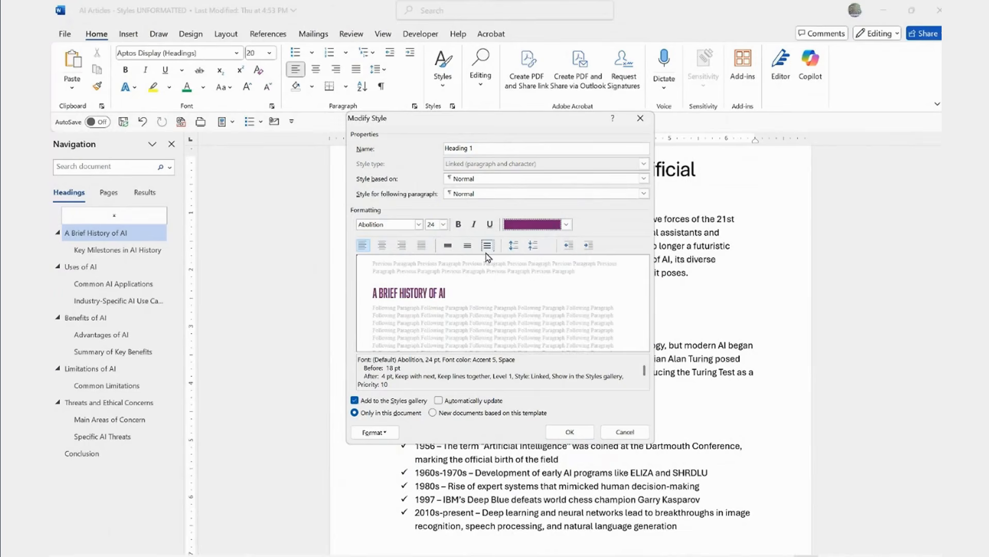
Step: Try centered and right alignment for the Heading 1 style, return it to left alignment, and apply the style changes
{"action": "left_click", "coordinate": [381, 247]}
{"action": "left_click", "coordinate": [385, 246]}
{"action": "left_click", "coordinate": [401, 246]}
{"action": "left_click", "coordinate": [384, 246]}
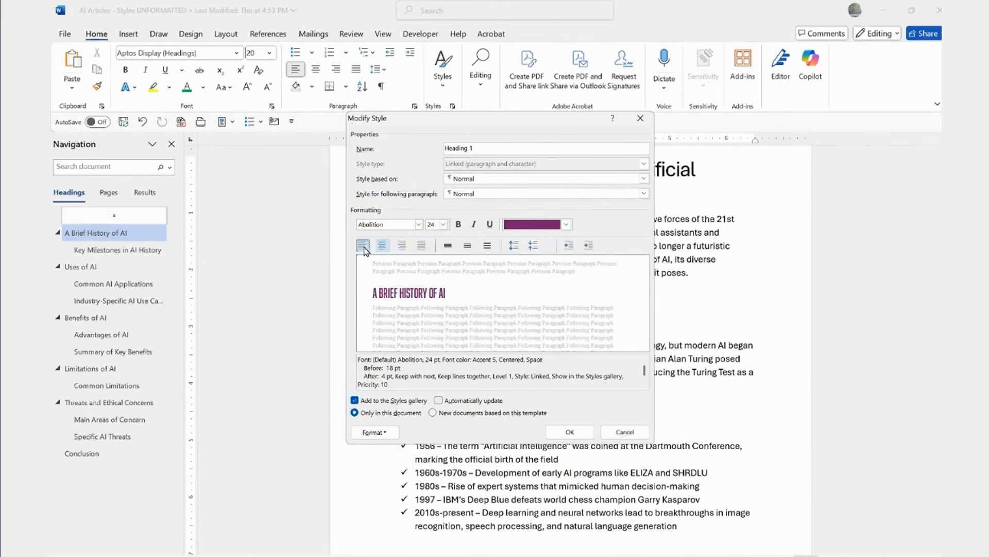
{"action": "left_click", "coordinate": [362, 246]}
{"action": "left_click", "coordinate": [563, 433]}
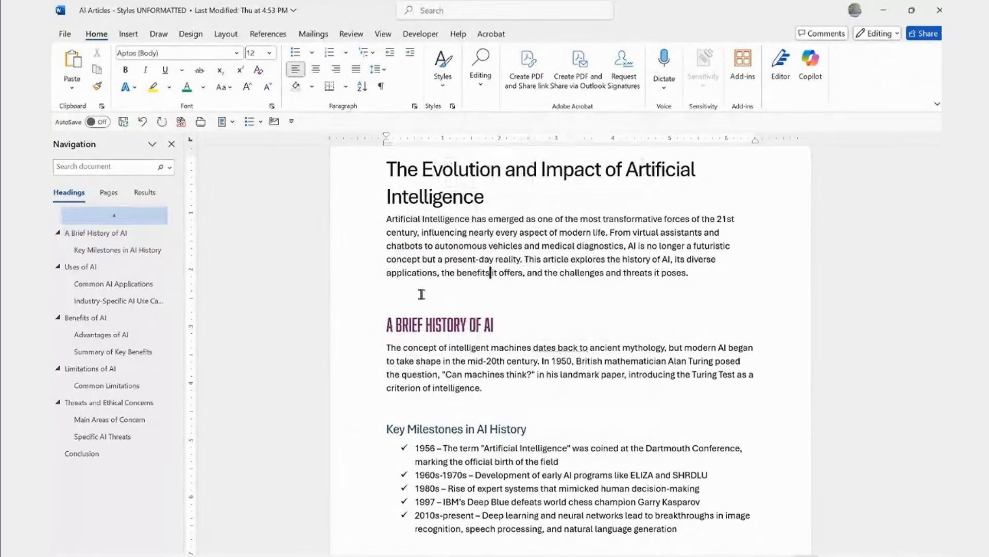
Step: Review the restyled main headings throughout the article, and inspect the Heading 1 style and its commands in the style gallery
{"action": "scroll", "coordinate": [460, 341], "scroll_direction": "down", "scroll_amount": 5}
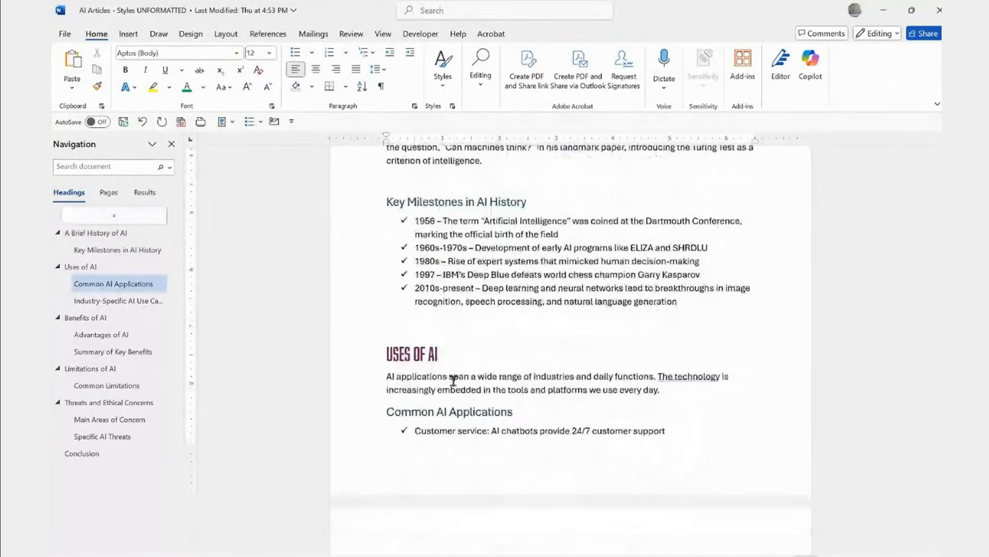
{"action": "scroll", "coordinate": [453, 381], "scroll_direction": "down", "scroll_amount": 8}
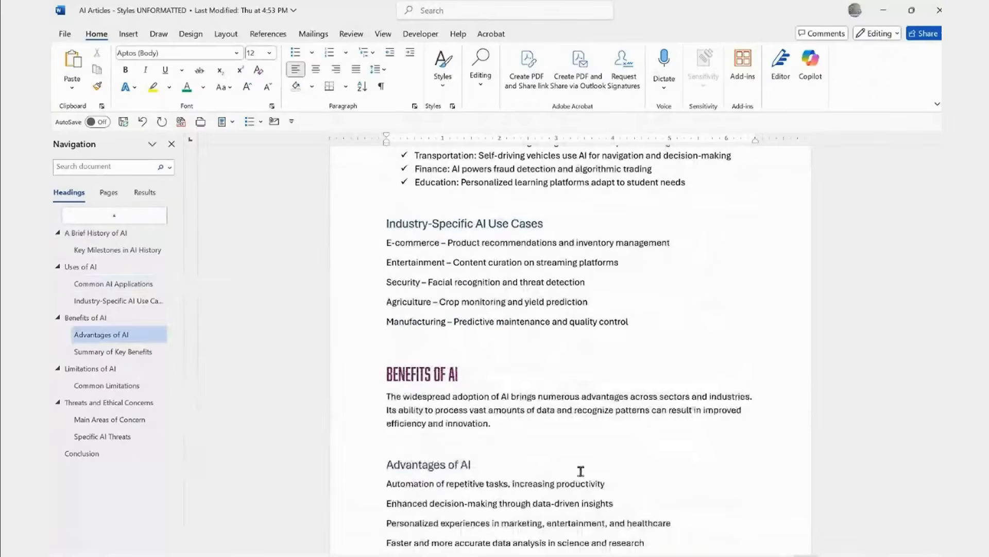
{"action": "scroll", "coordinate": [581, 471], "scroll_direction": "down", "scroll_amount": 2}
{"action": "scroll", "coordinate": [581, 471], "scroll_direction": "down", "scroll_amount": 10}
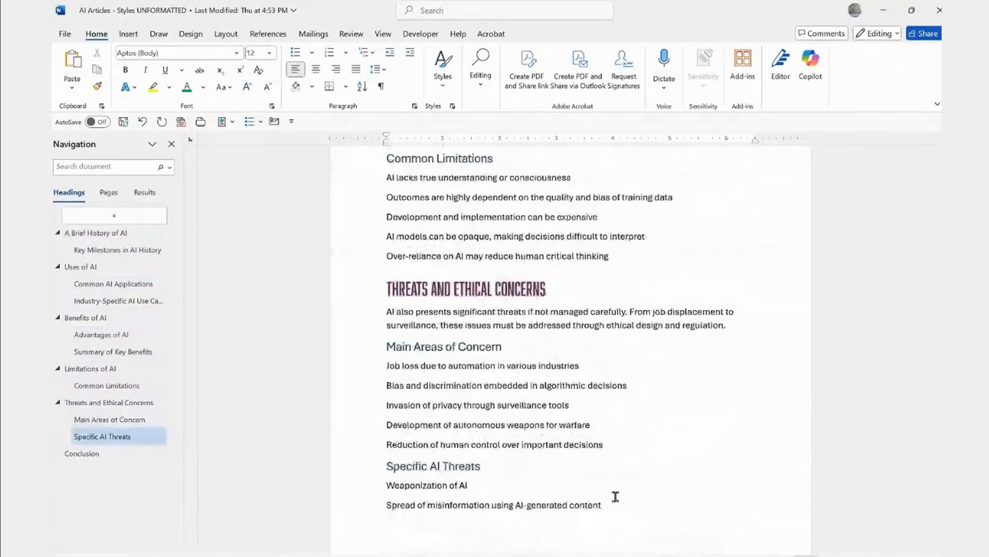
{"action": "scroll", "coordinate": [622, 469], "scroll_direction": "up", "scroll_amount": 15}
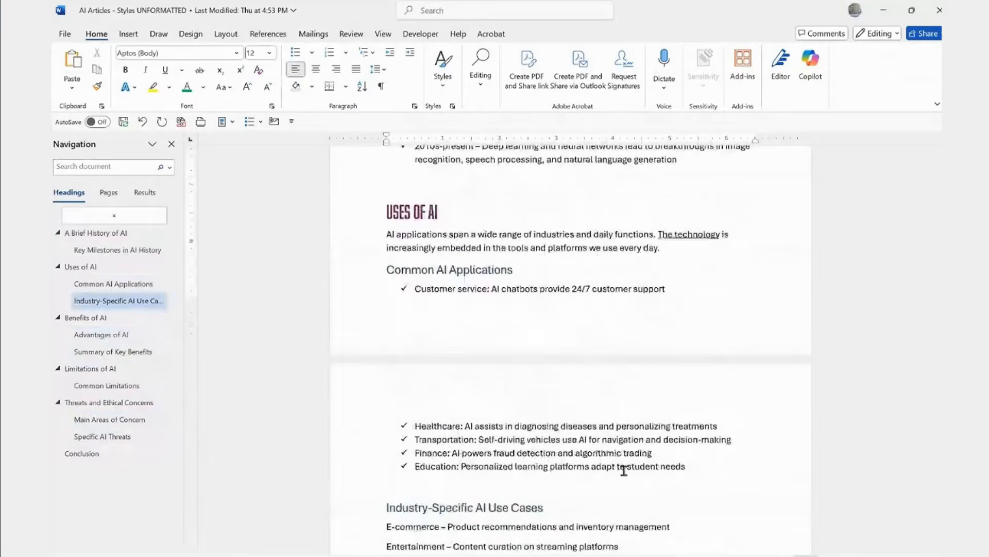
{"action": "scroll", "coordinate": [623, 470], "scroll_direction": "up", "scroll_amount": 8}
{"action": "scroll", "coordinate": [624, 470], "scroll_direction": "up", "scroll_amount": 1}
{"action": "left_click", "coordinate": [442, 67]}
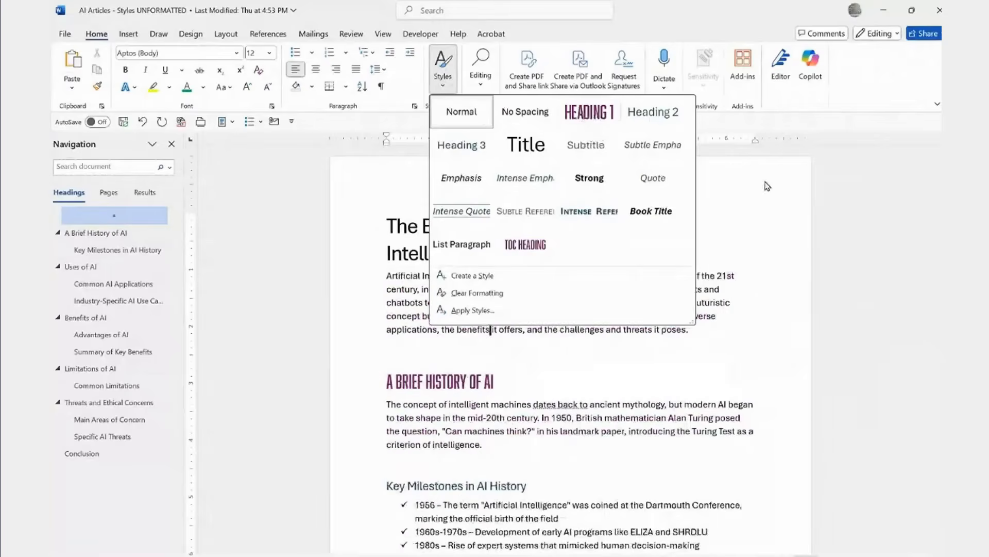
{"action": "left_click", "coordinate": [805, 196]}
{"action": "left_click", "coordinate": [451, 85]}
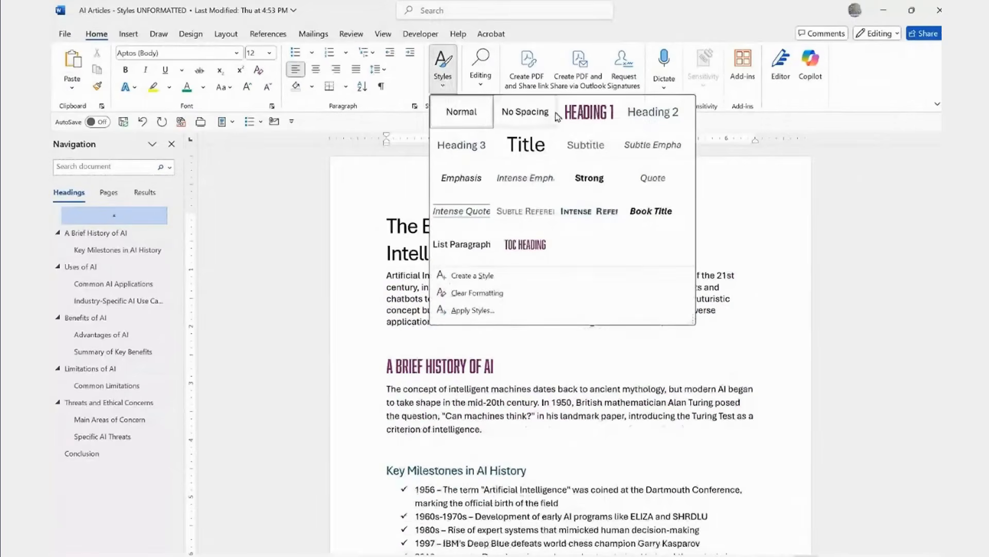
{"action": "right_click", "coordinate": [580, 118]}
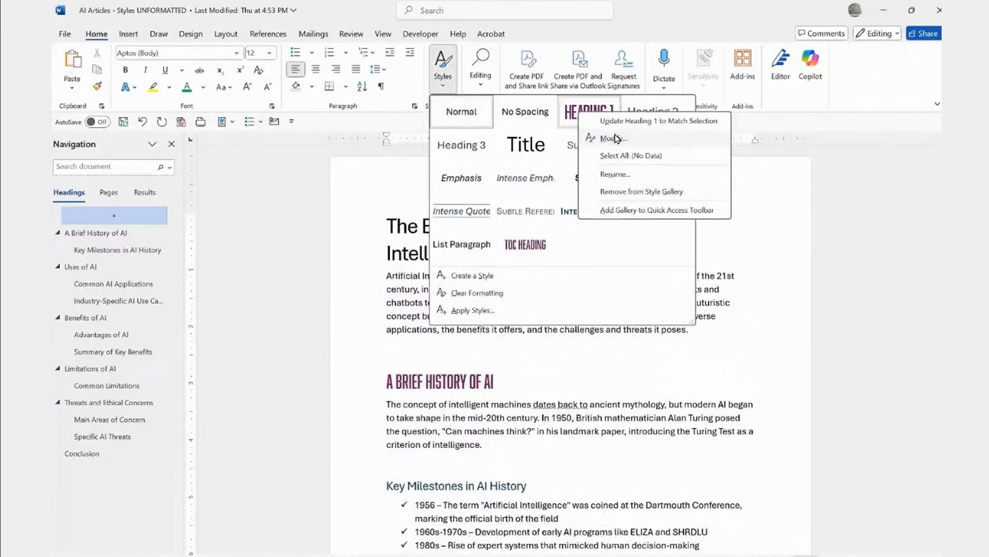
{"action": "left_click", "coordinate": [514, 399]}
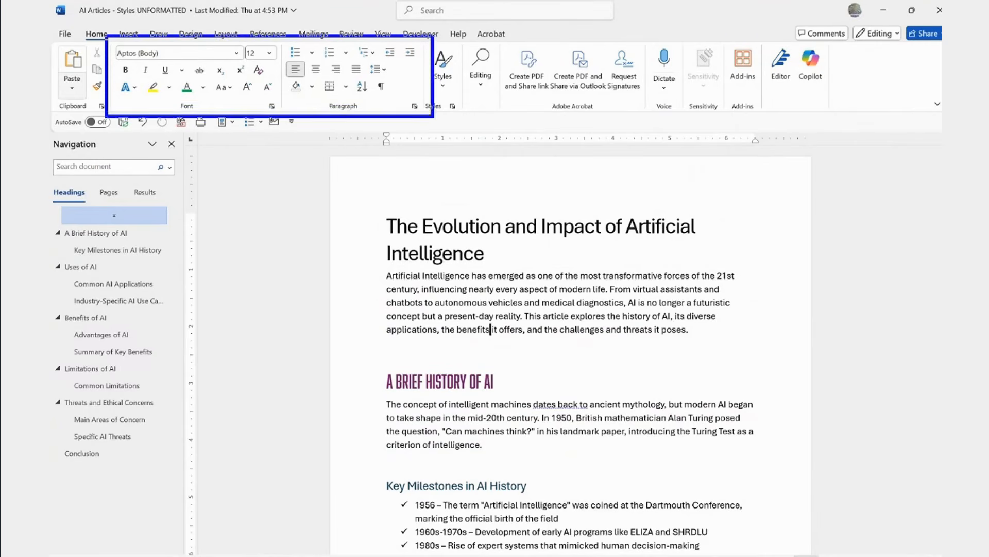
Step: Add a bottom border beneath the "A Brief History of AI" heading and place the cursor in that heading
{"action": "left_click", "coordinate": [441, 382]}
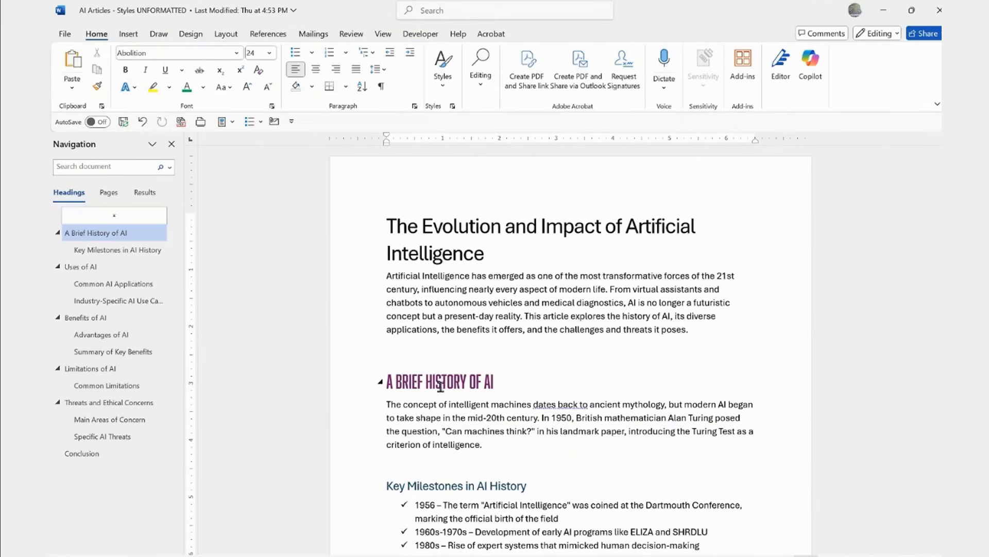
{"action": "left_click", "coordinate": [329, 87]}
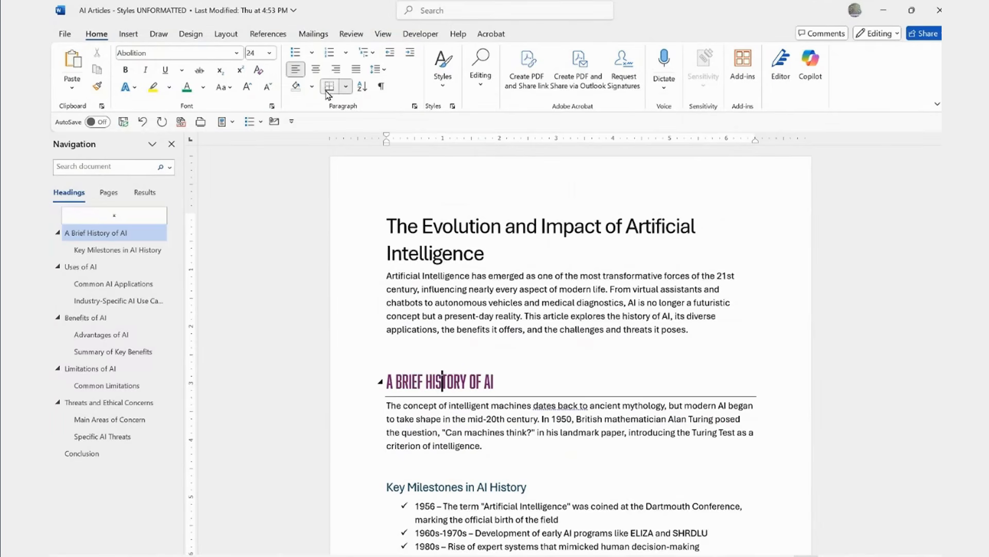
{"action": "scroll", "coordinate": [473, 382], "scroll_direction": "down", "scroll_amount": 2}
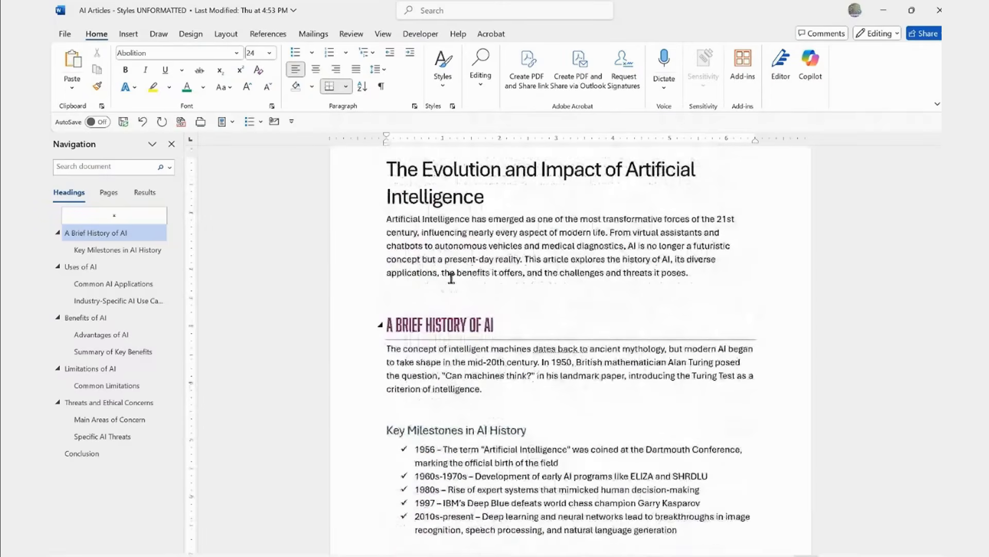
{"action": "left_click", "coordinate": [427, 325]}
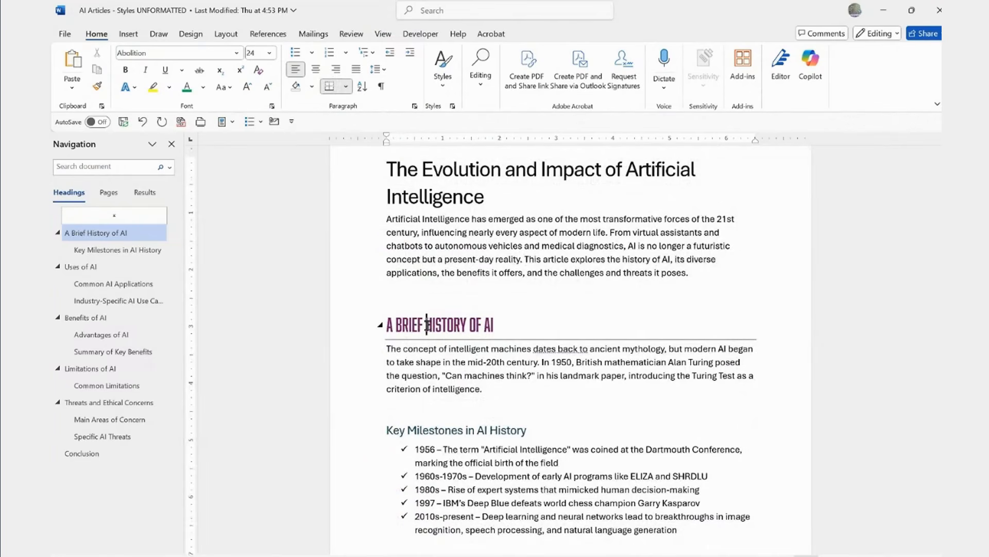
Step: Recolor the "A Brief History of AI" heading text with the darkest orange theme color
{"action": "scroll", "coordinate": [444, 322], "scroll_direction": "down", "scroll_amount": 2}
{"action": "scroll", "coordinate": [443, 322], "scroll_direction": "up", "scroll_amount": 2}
{"action": "left_click_drag", "start_coordinate": [501, 322], "coordinate": [384, 323]}
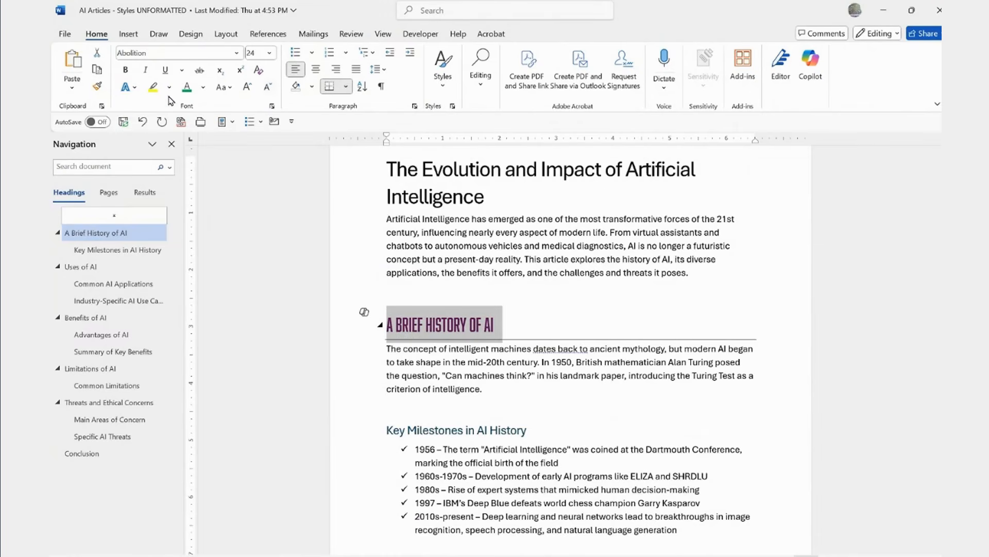
{"action": "left_click", "coordinate": [205, 87]}
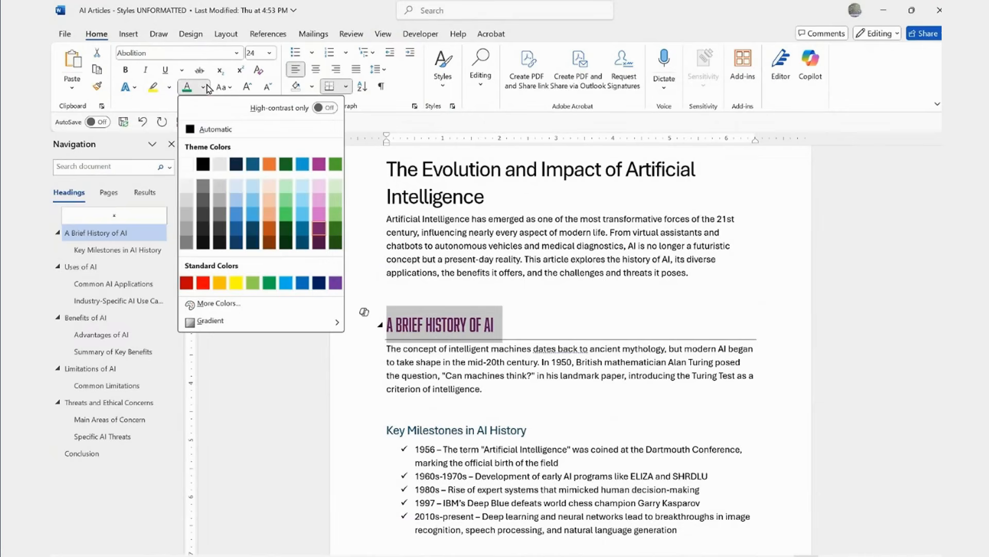
{"action": "left_click", "coordinate": [270, 241]}
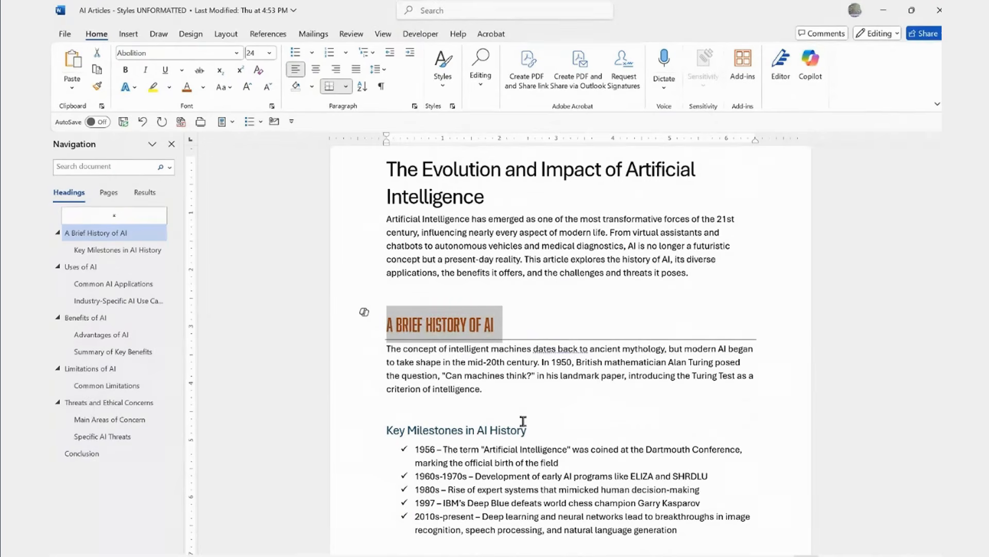
Step: Update the Heading 1 style to match the recolored "A Brief History of AI" heading
{"action": "scroll", "coordinate": [523, 421], "scroll_direction": "down", "scroll_amount": 5}
{"action": "scroll", "coordinate": [400, 353], "scroll_direction": "down", "scroll_amount": 7}
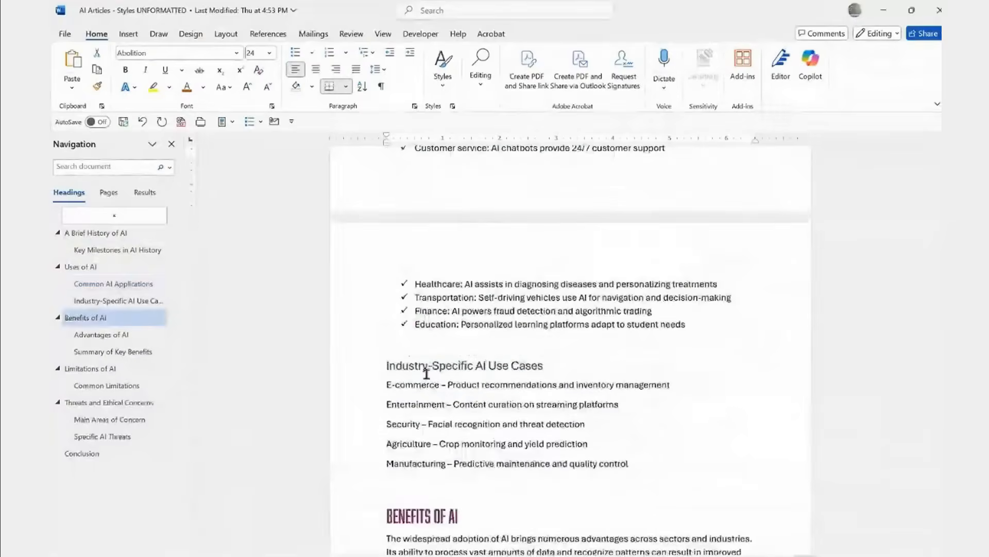
{"action": "scroll", "coordinate": [464, 369], "scroll_direction": "up", "scroll_amount": 10}
{"action": "scroll", "coordinate": [431, 364], "scroll_direction": "up", "scroll_amount": 3}
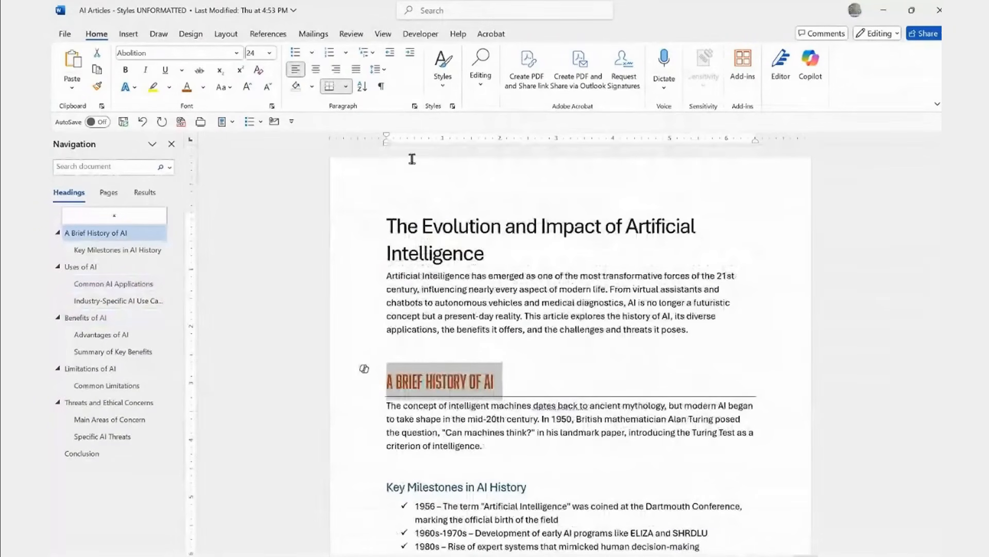
{"action": "left_click", "coordinate": [443, 77]}
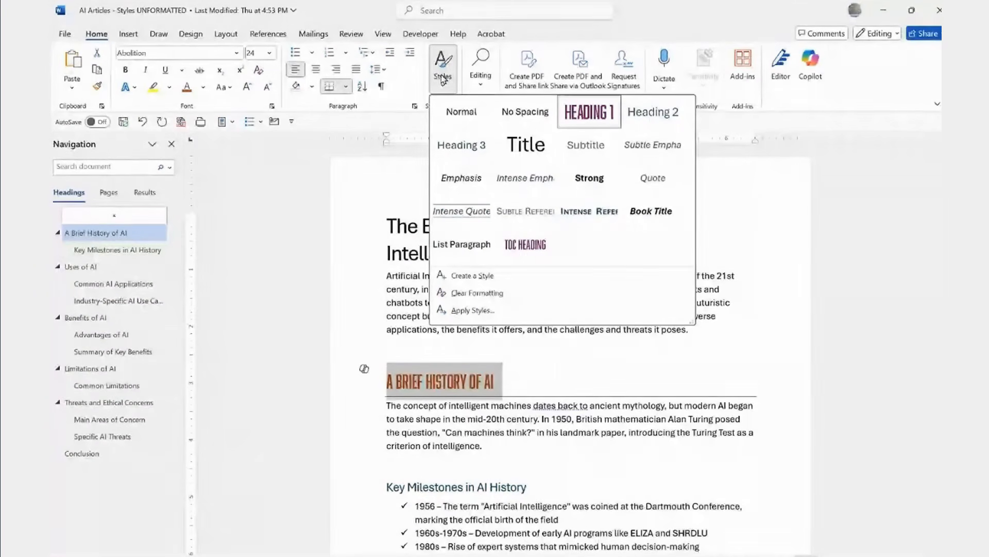
{"action": "right_click", "coordinate": [587, 118]}
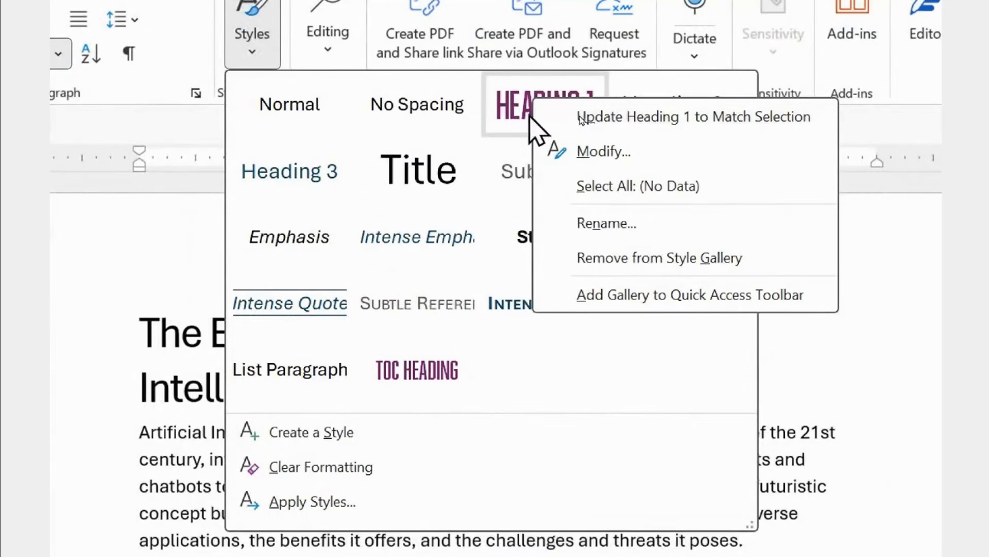
{"action": "left_click", "coordinate": [639, 117]}
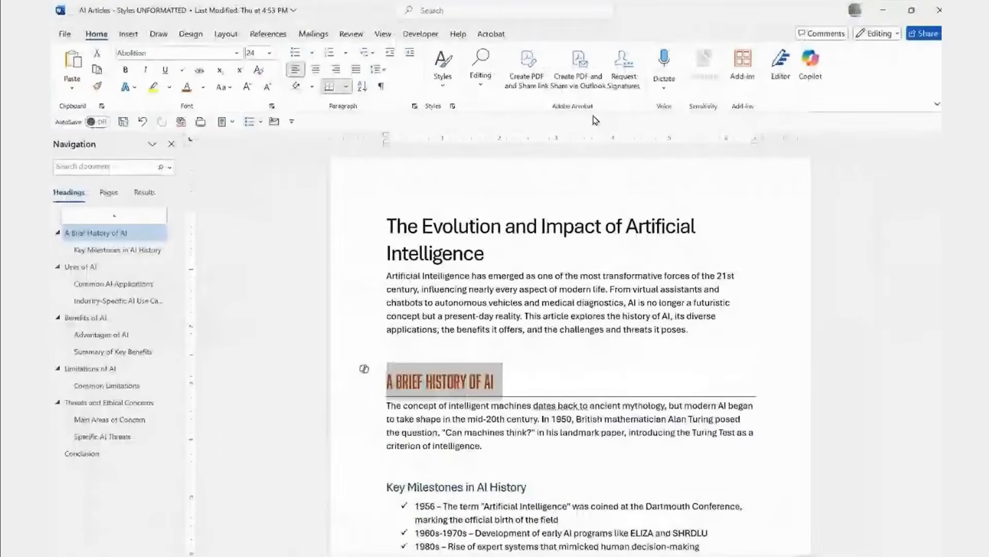
Step: Review the main section headings throughout the document to check the updated Heading 1 formatting
{"action": "scroll", "coordinate": [540, 278], "scroll_direction": "down", "scroll_amount": 3}
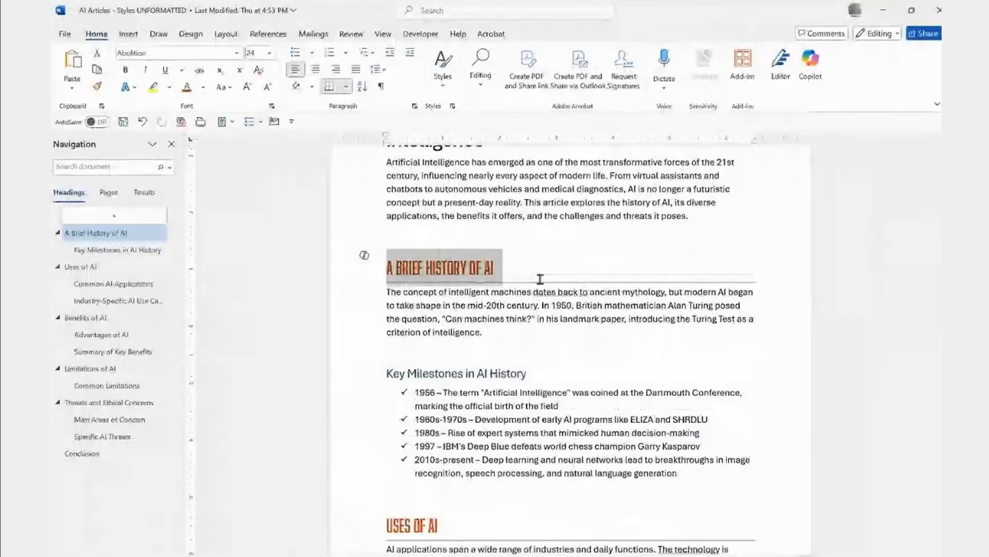
{"action": "scroll", "coordinate": [540, 279], "scroll_direction": "down", "scroll_amount": 3}
{"action": "left_click", "coordinate": [537, 298]}
{"action": "scroll", "coordinate": [519, 312], "scroll_direction": "down", "scroll_amount": 3}
{"action": "scroll", "coordinate": [518, 313], "scroll_direction": "down", "scroll_amount": 5}
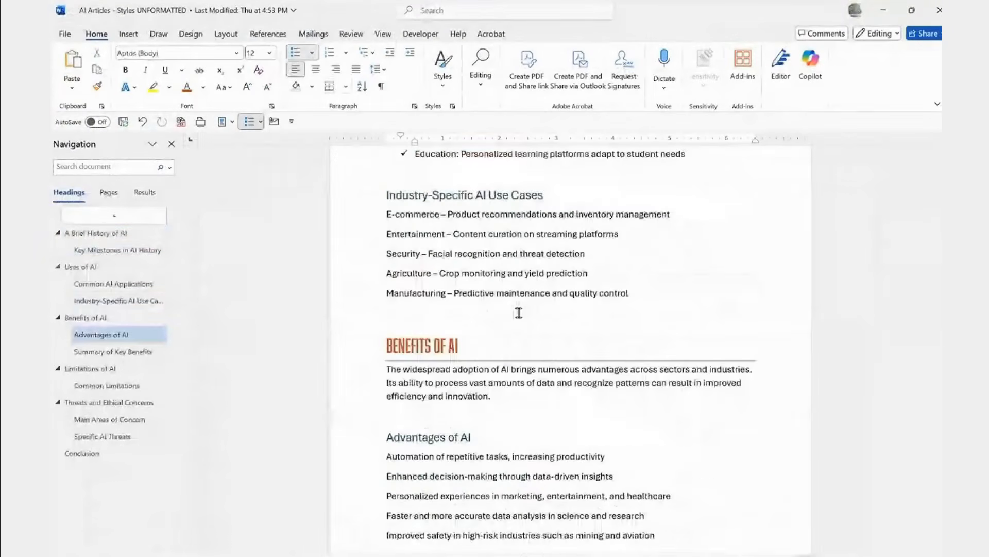
{"action": "scroll", "coordinate": [518, 313], "scroll_direction": "down", "scroll_amount": 5}
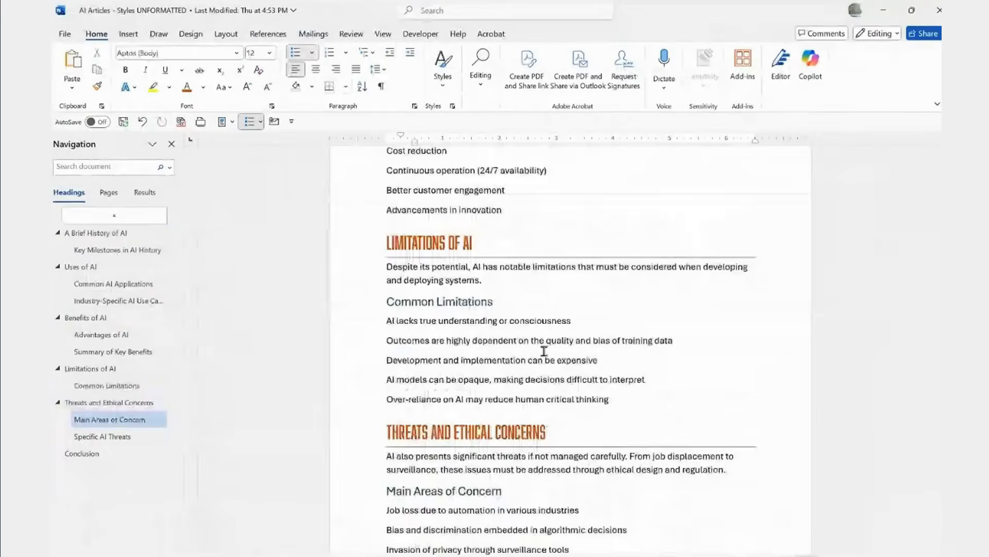
{"action": "scroll", "coordinate": [543, 351], "scroll_direction": "up", "scroll_amount": 12}
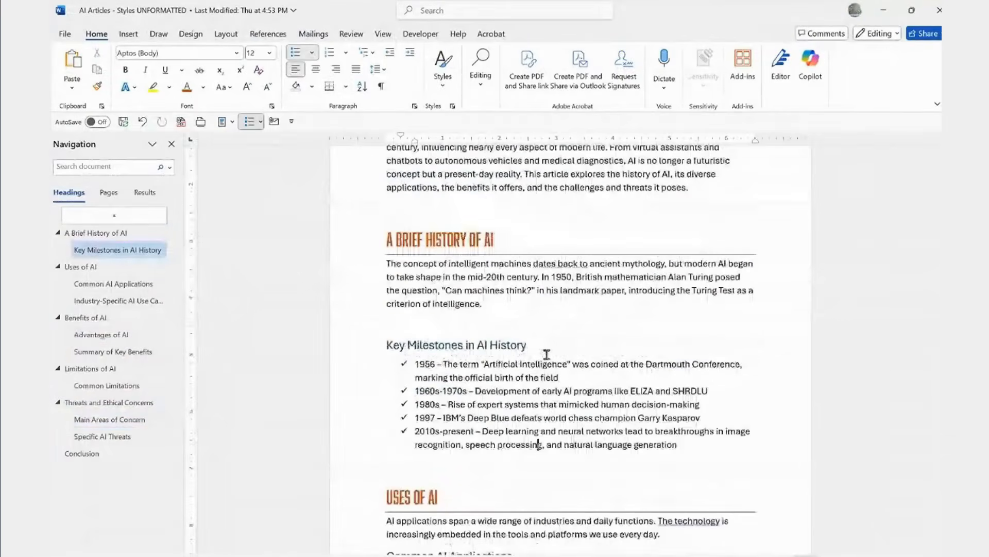
{"action": "scroll", "coordinate": [547, 354], "scroll_direction": "up", "scroll_amount": 1}
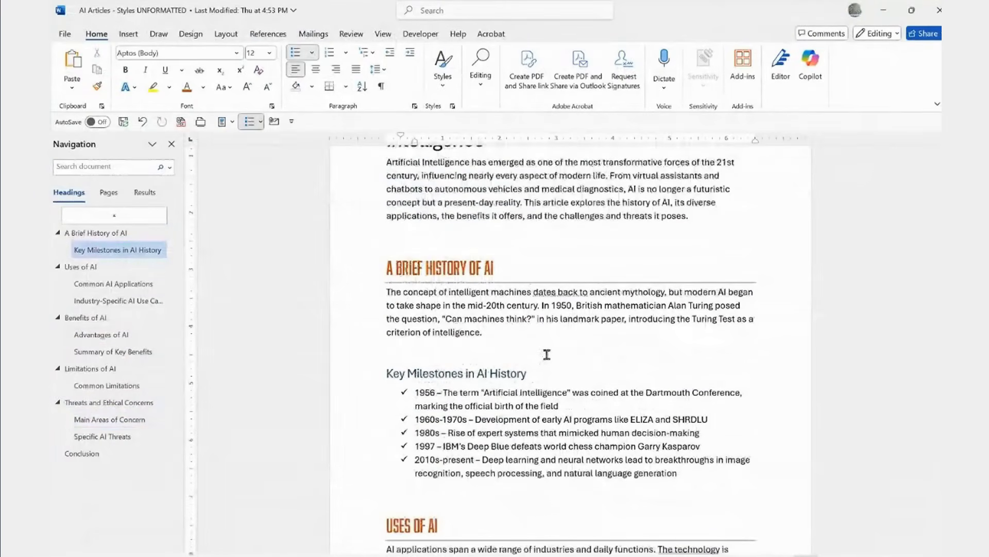
{"action": "double_click", "coordinate": [434, 267]}
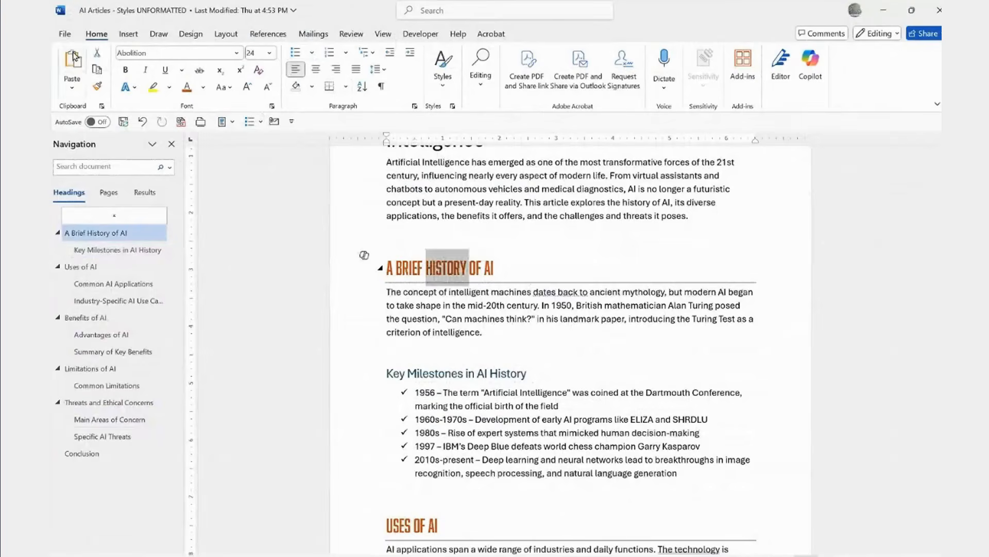
{"action": "left_click", "coordinate": [541, 340]}
{"action": "scroll", "coordinate": [500, 254], "scroll_direction": "down", "scroll_amount": 2}
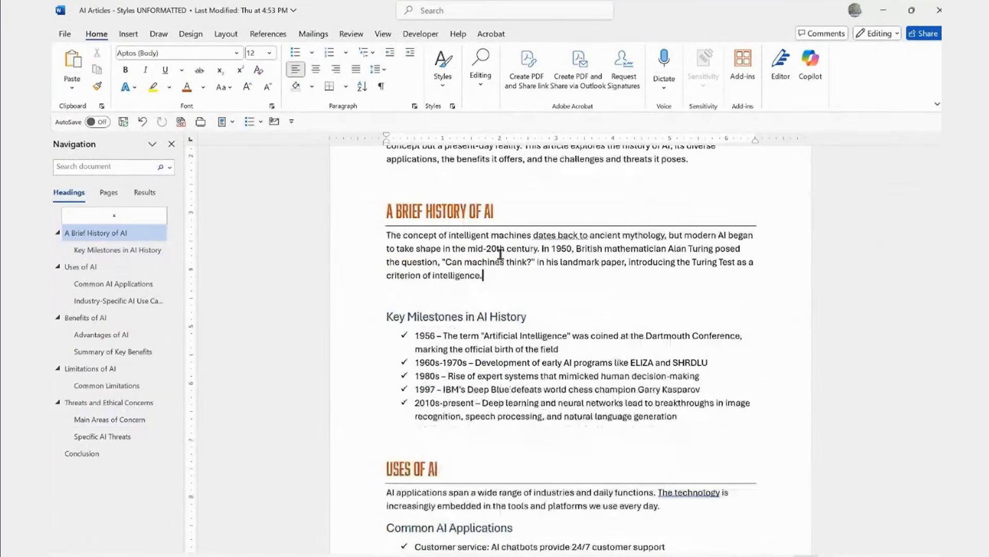
{"action": "scroll", "coordinate": [501, 254], "scroll_direction": "down", "scroll_amount": 1}
{"action": "left_click", "coordinate": [502, 267]}
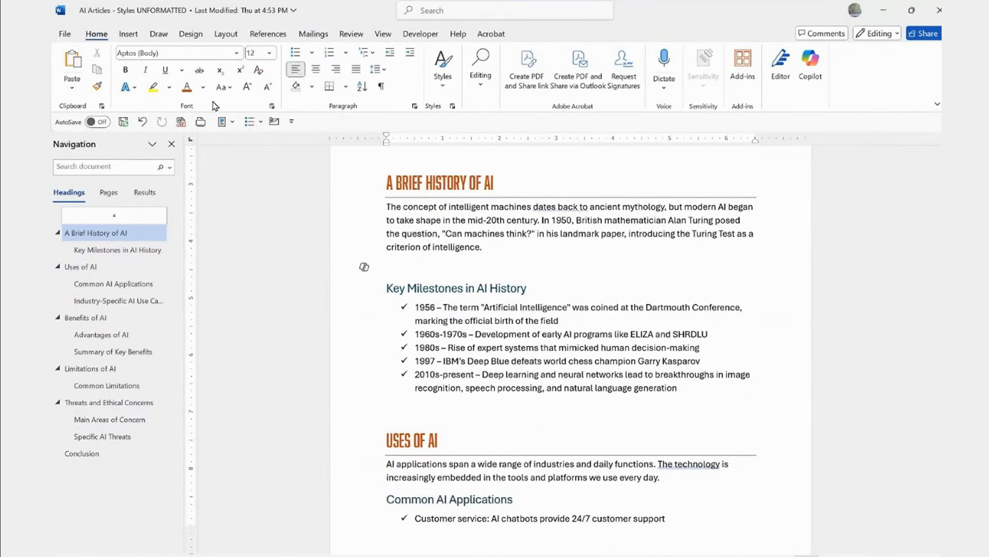
{"action": "left_click", "coordinate": [412, 192]}
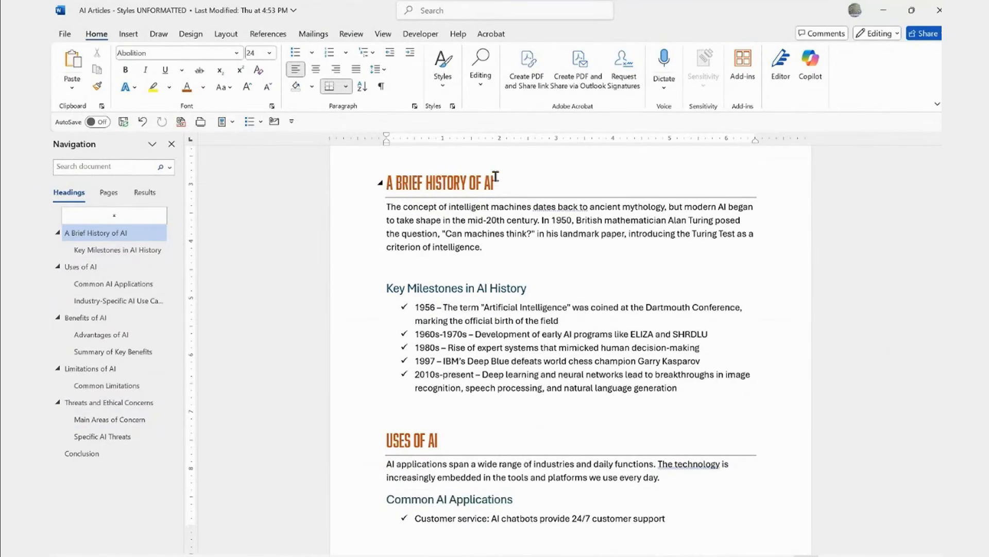
{"action": "left_click", "coordinate": [453, 185]}
{"action": "left_click", "coordinate": [437, 186]}
Step: Set the "Key Milestones in AI History" subheading in bold Barlow Condensed
{"action": "left_click", "coordinate": [399, 289]}
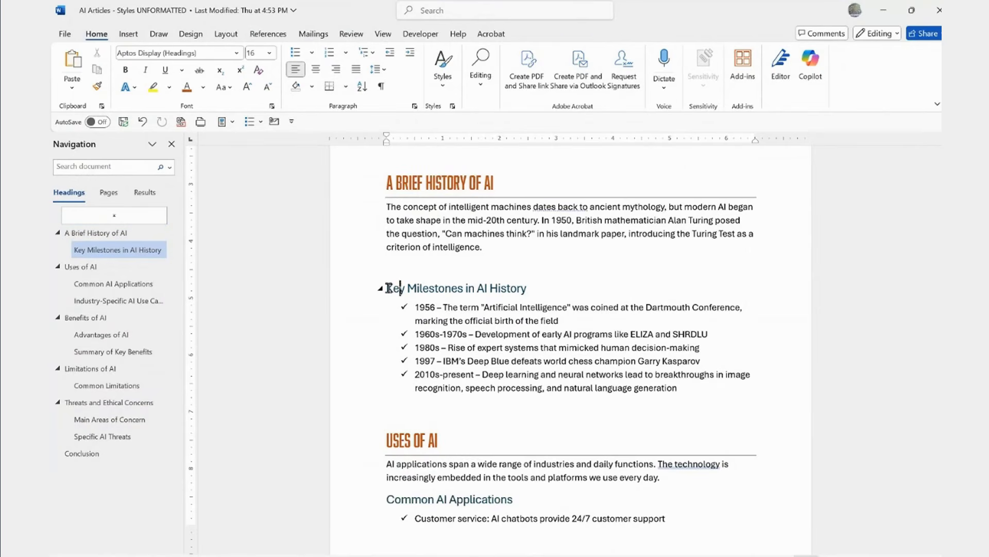
{"action": "left_click_drag", "start_coordinate": [388, 288], "coordinate": [533, 288]}
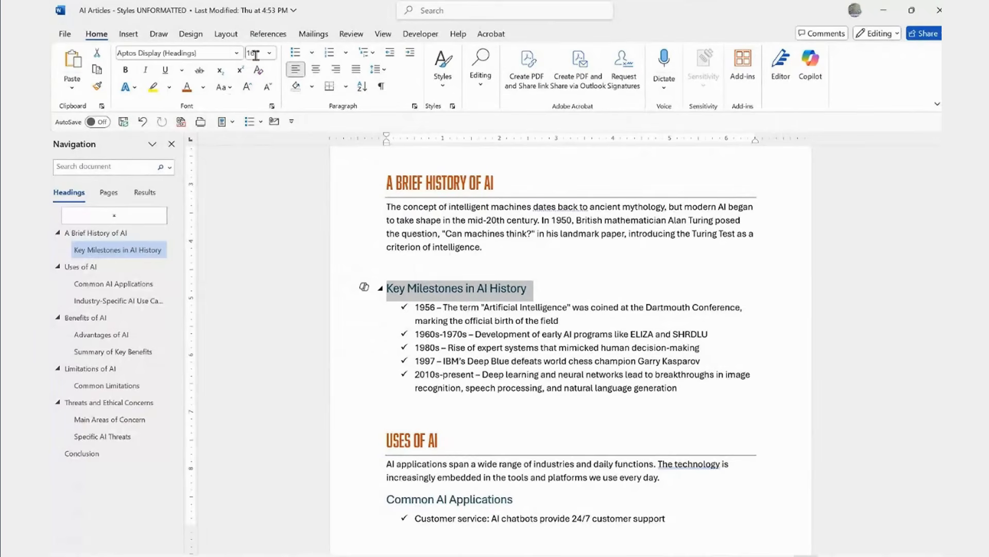
{"action": "left_click", "coordinate": [237, 53]}
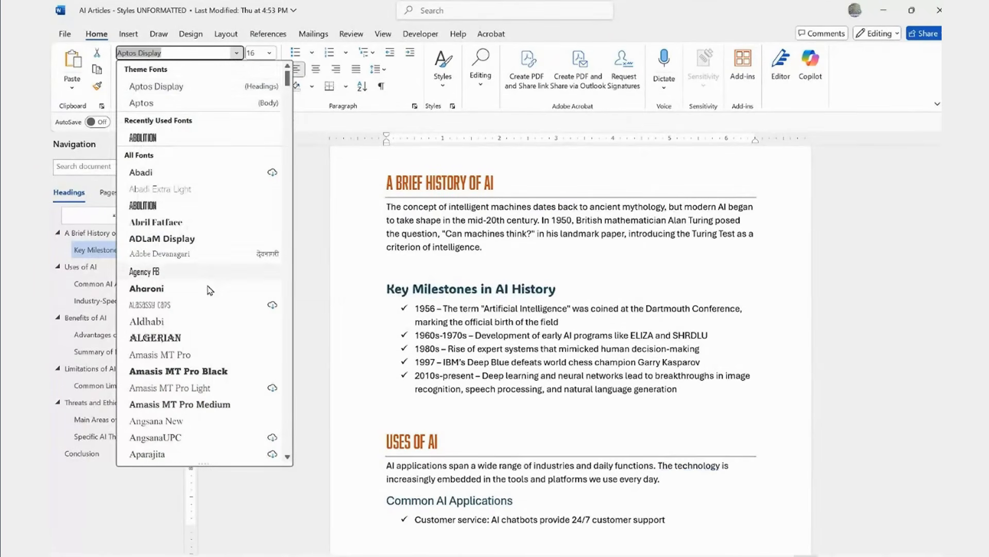
{"action": "scroll", "coordinate": [206, 291], "scroll_direction": "down", "scroll_amount": 9}
{"action": "scroll", "coordinate": [206, 289], "scroll_direction": "down", "scroll_amount": 5}
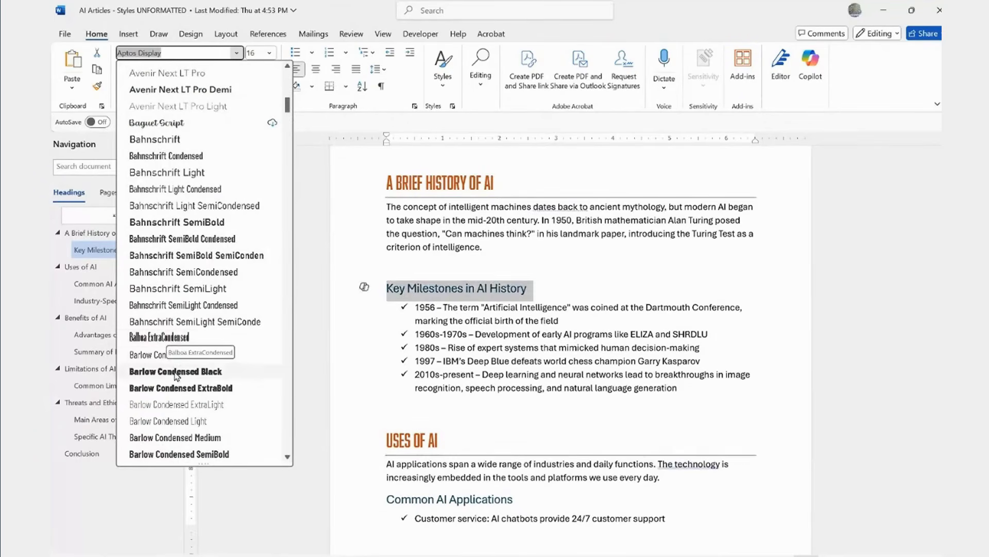
{"action": "left_click", "coordinate": [159, 355]}
{"action": "left_click", "coordinate": [126, 72]}
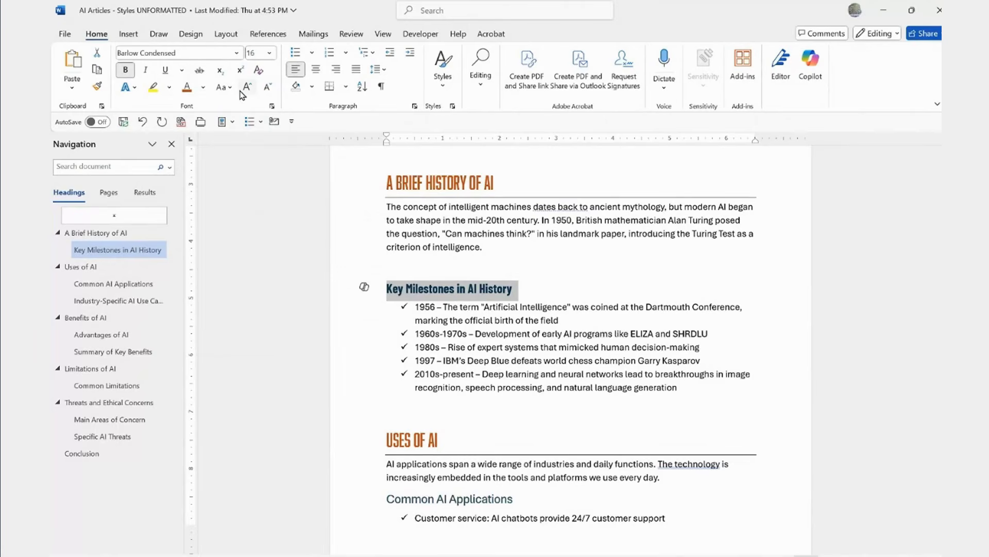
Step: Reduce the "Key Milestones in AI History" subheading to 14 pt and color its text dark gray
{"action": "left_click", "coordinate": [267, 88]}
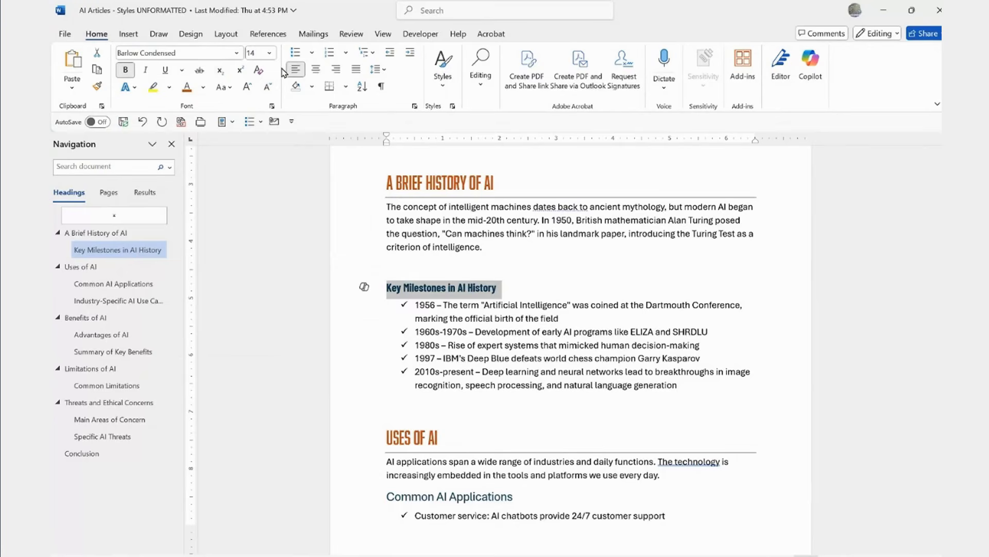
{"action": "left_click", "coordinate": [203, 88]}
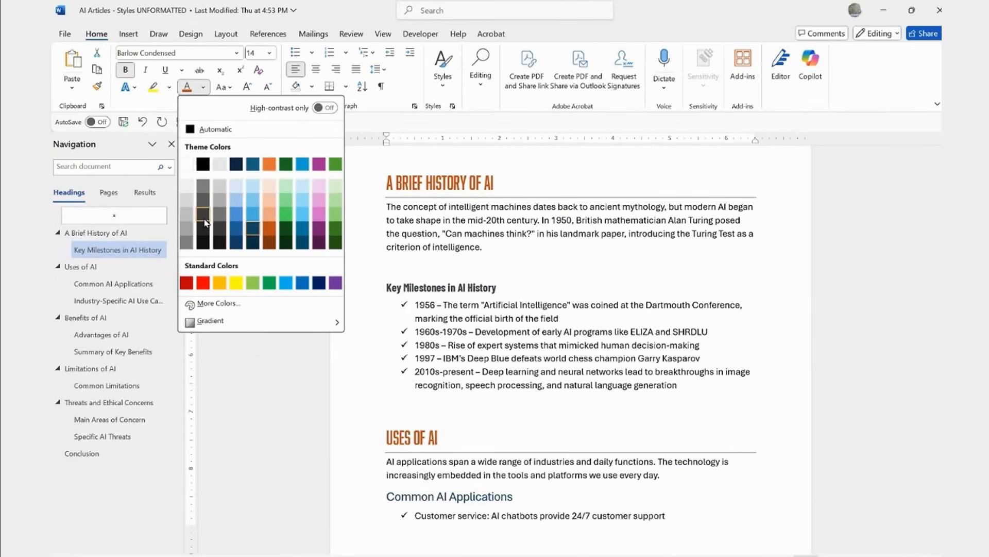
{"action": "left_click", "coordinate": [204, 218]}
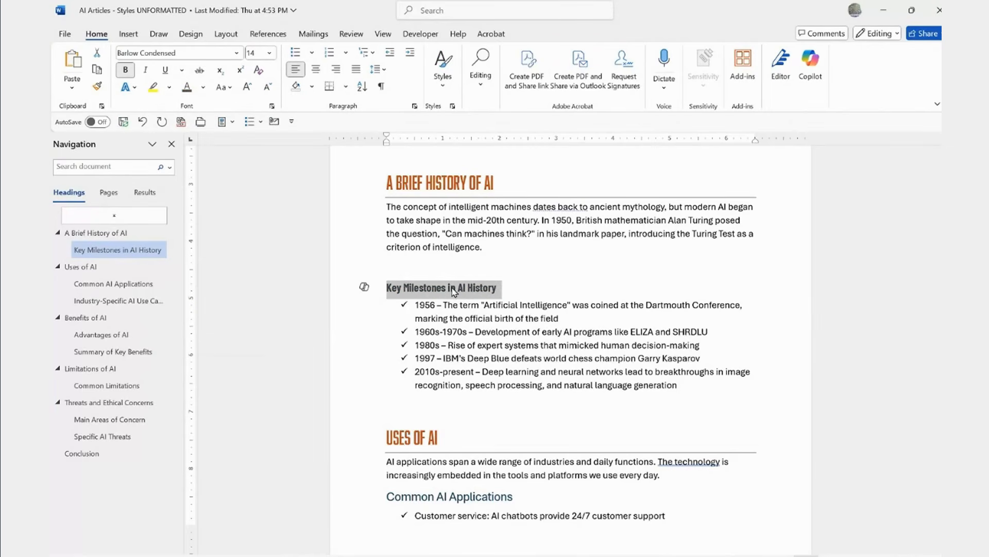
Step: Update the Heading 2 style to match the reformatted "Key Milestones in AI History" subheading
{"action": "scroll", "coordinate": [519, 332], "scroll_direction": "down", "scroll_amount": 3}
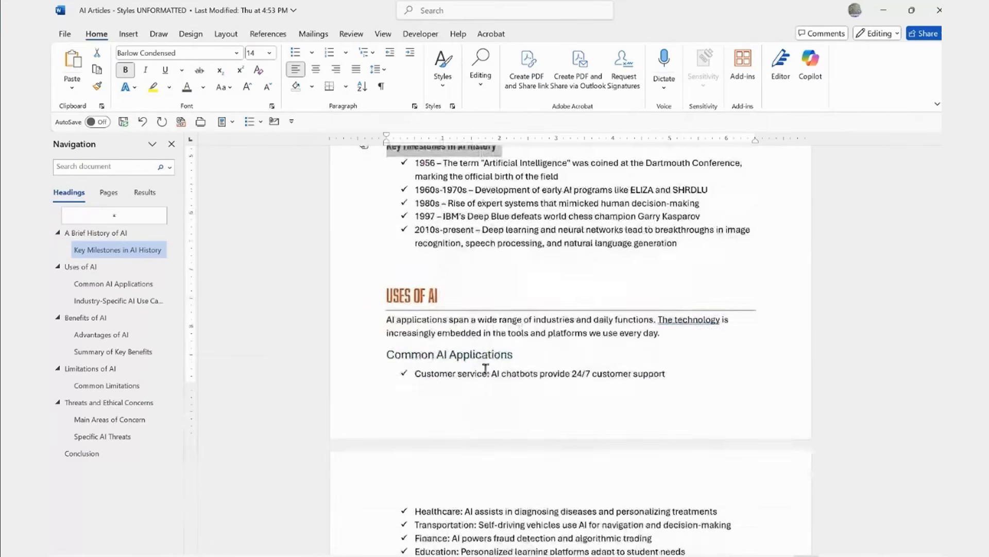
{"action": "scroll", "coordinate": [508, 365], "scroll_direction": "up", "scroll_amount": 2}
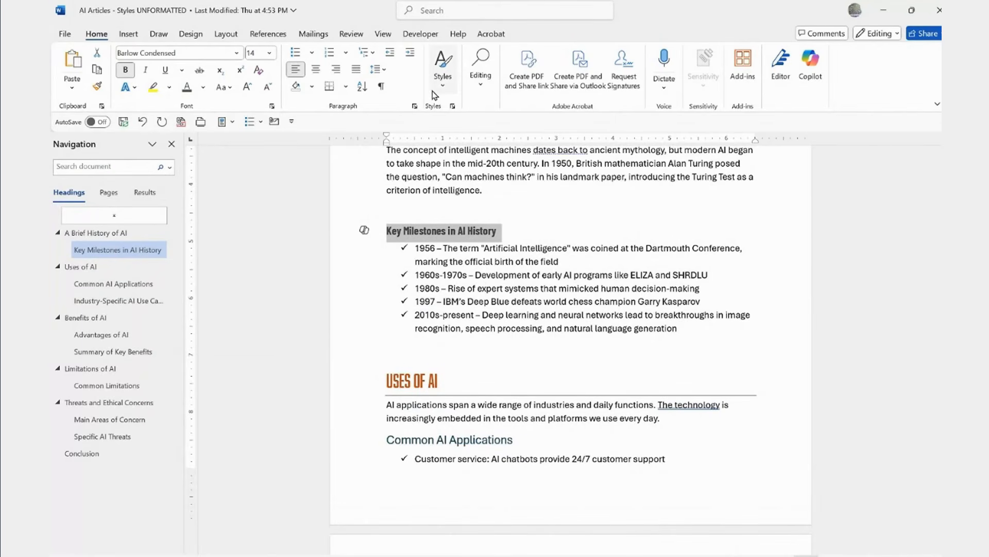
{"action": "left_click", "coordinate": [442, 77]}
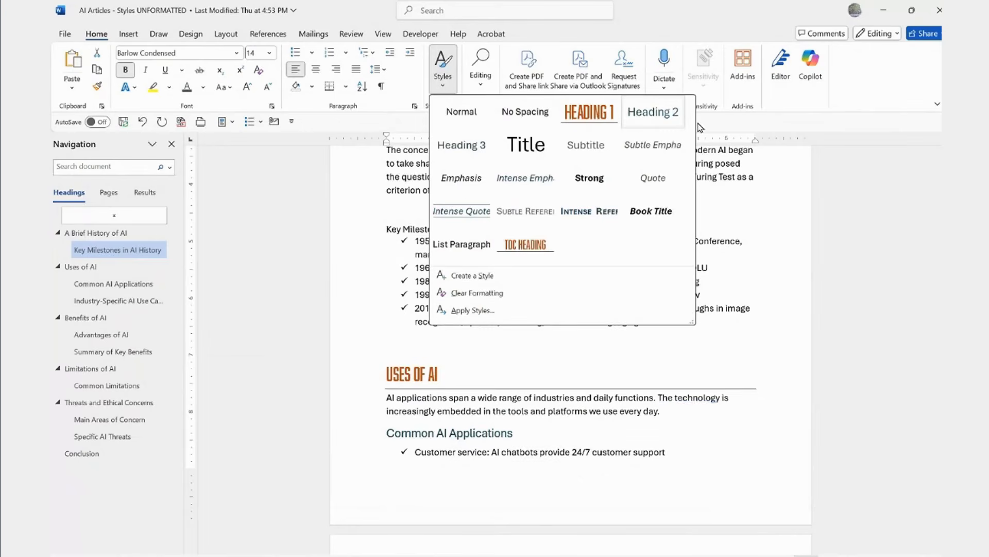
{"action": "right_click", "coordinate": [644, 118]}
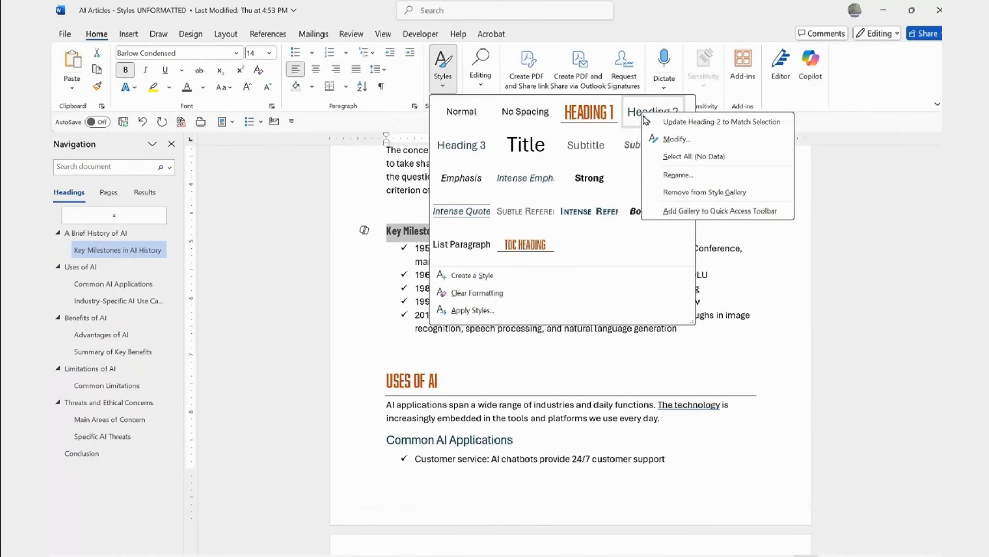
{"action": "left_click", "coordinate": [734, 122]}
Step: Review the subheadings throughout the document to check the updated Heading 2 formatting
{"action": "scroll", "coordinate": [592, 348], "scroll_direction": "down", "scroll_amount": 8}
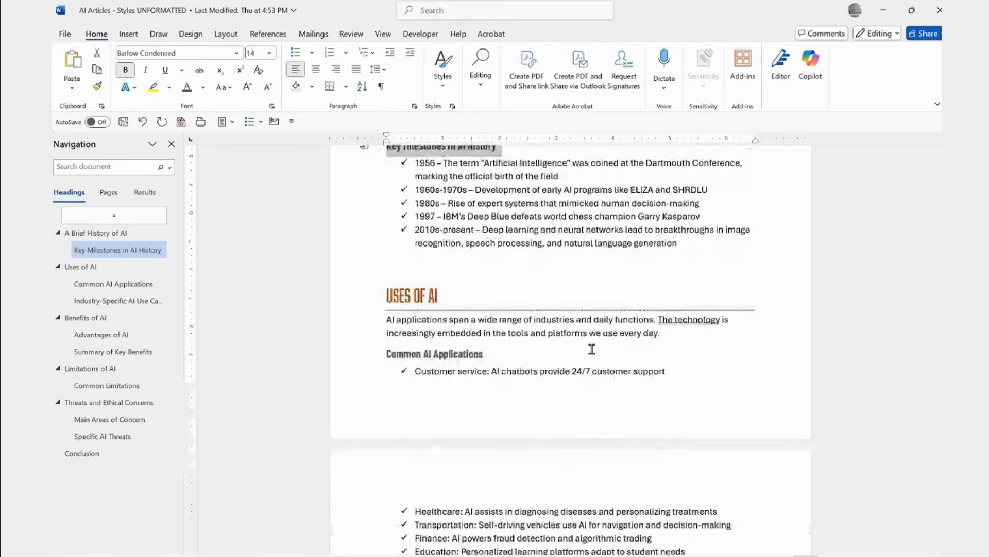
{"action": "scroll", "coordinate": [592, 349], "scroll_direction": "down", "scroll_amount": 10}
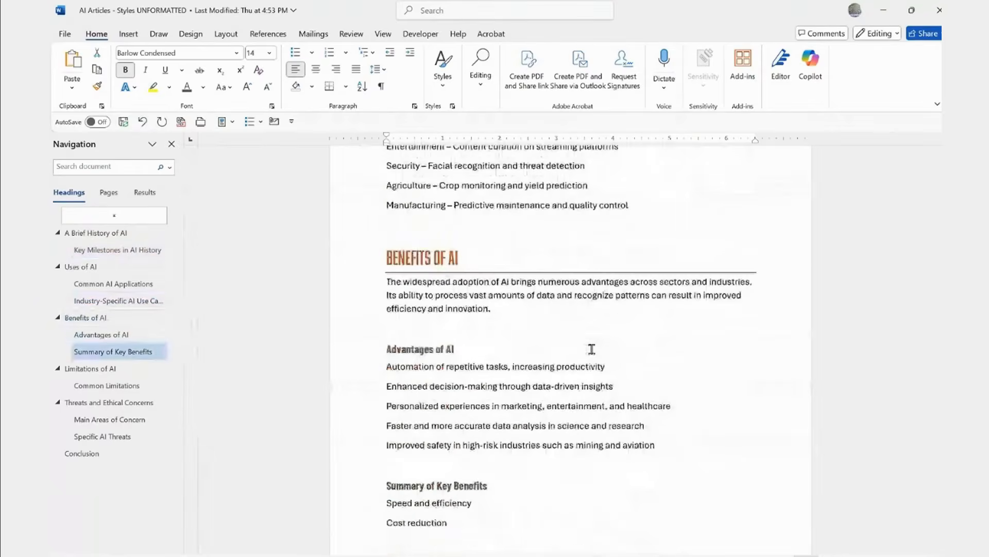
{"action": "scroll", "coordinate": [592, 349], "scroll_direction": "down", "scroll_amount": 10}
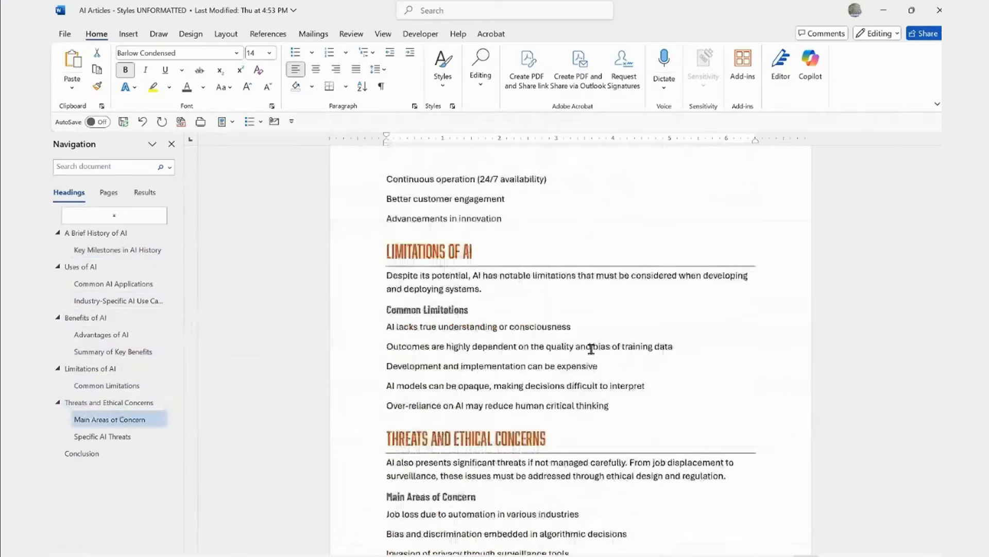
{"action": "scroll", "coordinate": [592, 350], "scroll_direction": "down", "scroll_amount": 3}
{"action": "scroll", "coordinate": [592, 350], "scroll_direction": "up", "scroll_amount": 15}
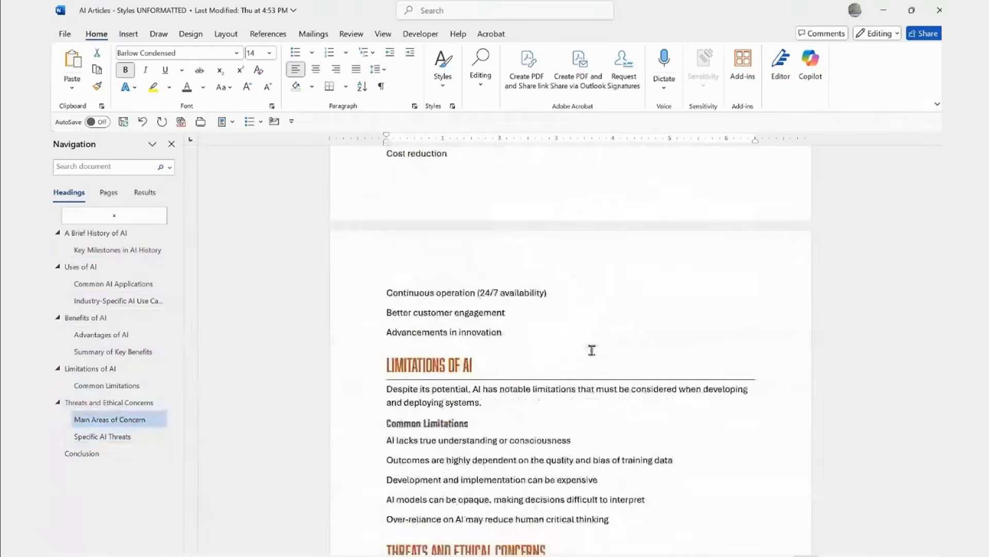
{"action": "scroll", "coordinate": [592, 350], "scroll_direction": "up", "scroll_amount": 5}
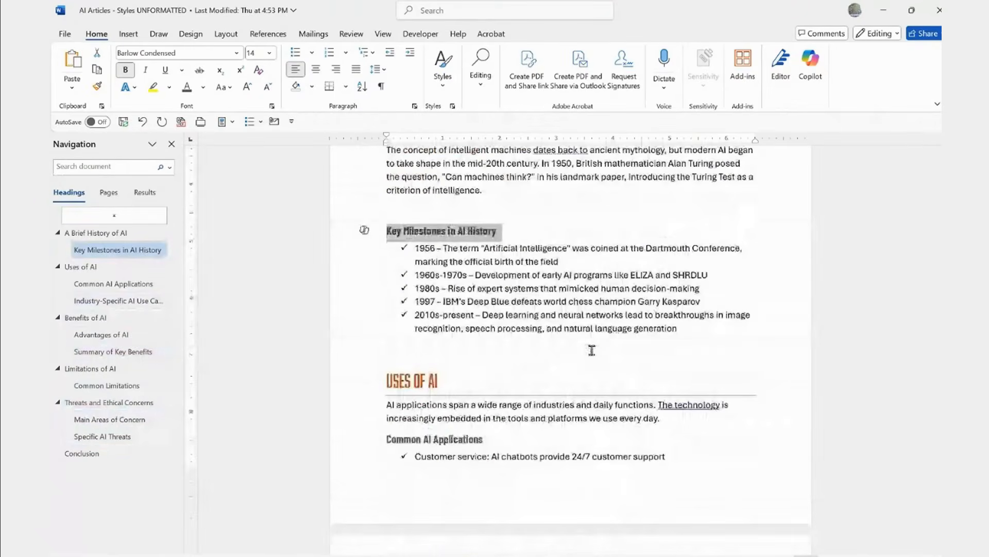
{"action": "scroll", "coordinate": [592, 350], "scroll_direction": "up", "scroll_amount": 5}
{"action": "scroll", "coordinate": [566, 348], "scroll_direction": "down", "scroll_amount": 2}
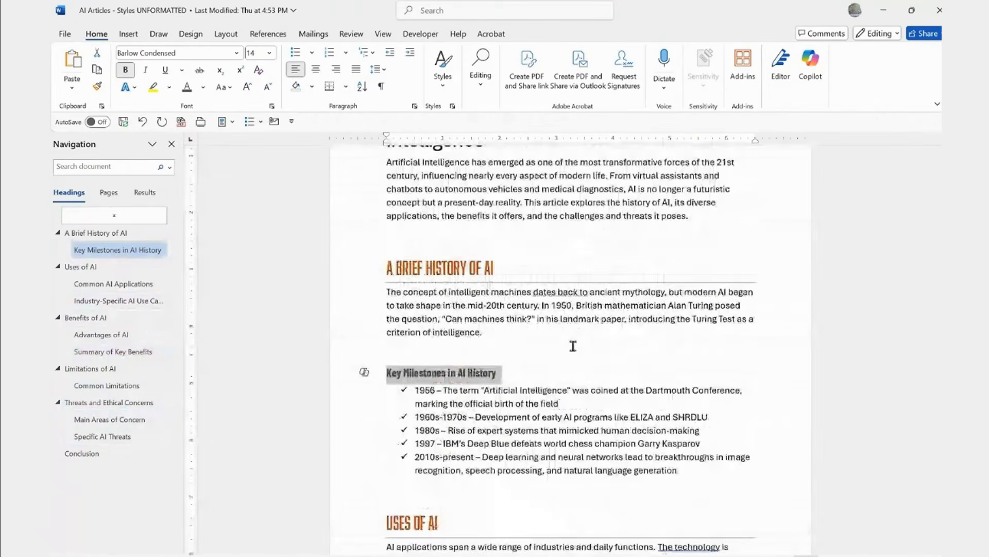
Step: Examine the restyled headings and subheadings from the title through the "Uses of AI" section
{"action": "left_click", "coordinate": [573, 346]}
{"action": "scroll", "coordinate": [567, 353], "scroll_direction": "down", "scroll_amount": 3}
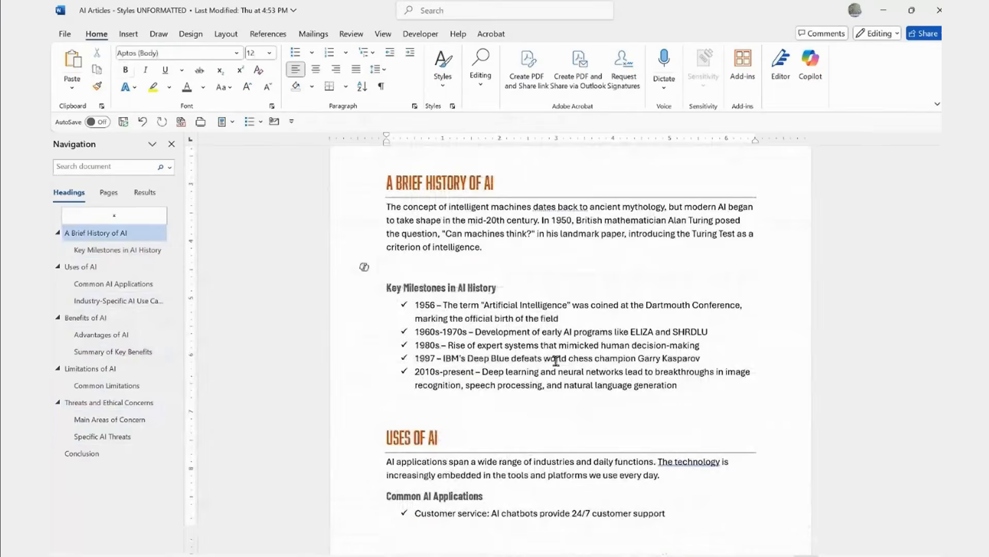
{"action": "scroll", "coordinate": [556, 360], "scroll_direction": "down", "scroll_amount": 2}
{"action": "scroll", "coordinate": [557, 361], "scroll_direction": "up", "scroll_amount": 9}
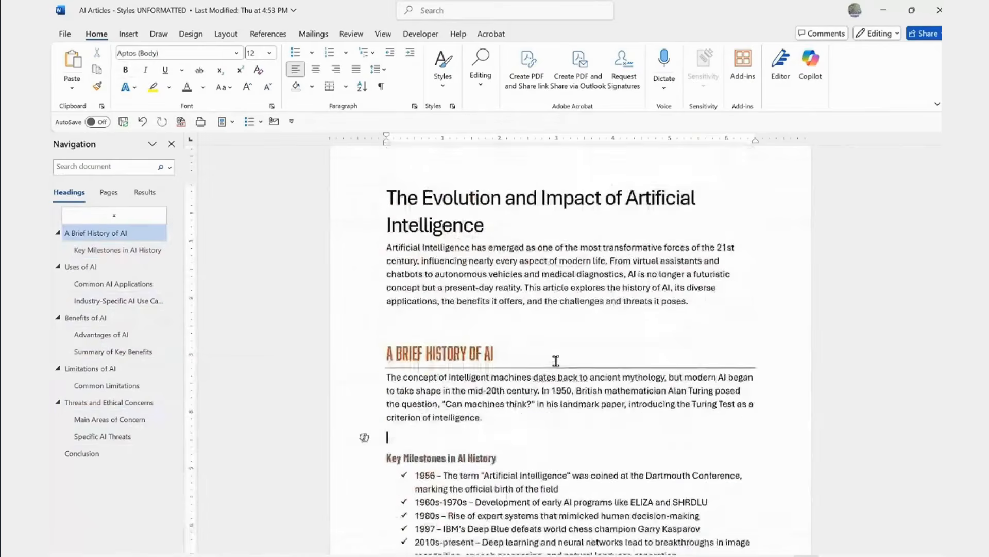
{"action": "left_click", "coordinate": [500, 328]}
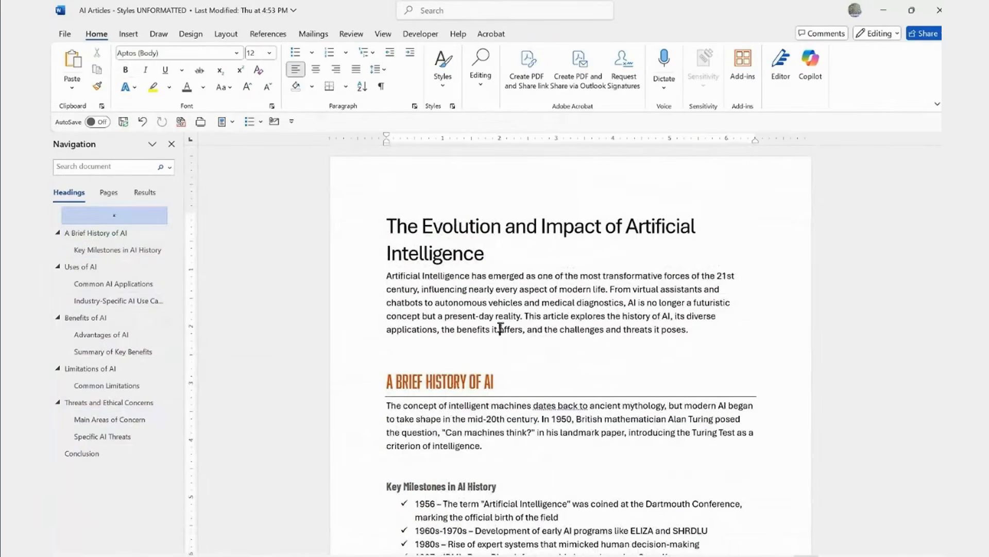
{"action": "scroll", "coordinate": [473, 322], "scroll_direction": "down", "scroll_amount": 13}
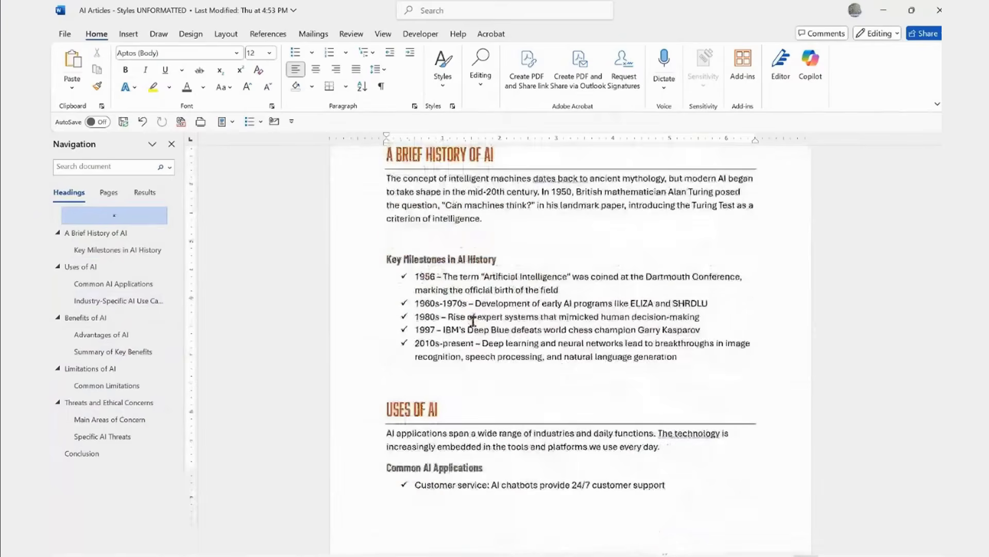
{"action": "scroll", "coordinate": [473, 321], "scroll_direction": "up", "scroll_amount": 10}
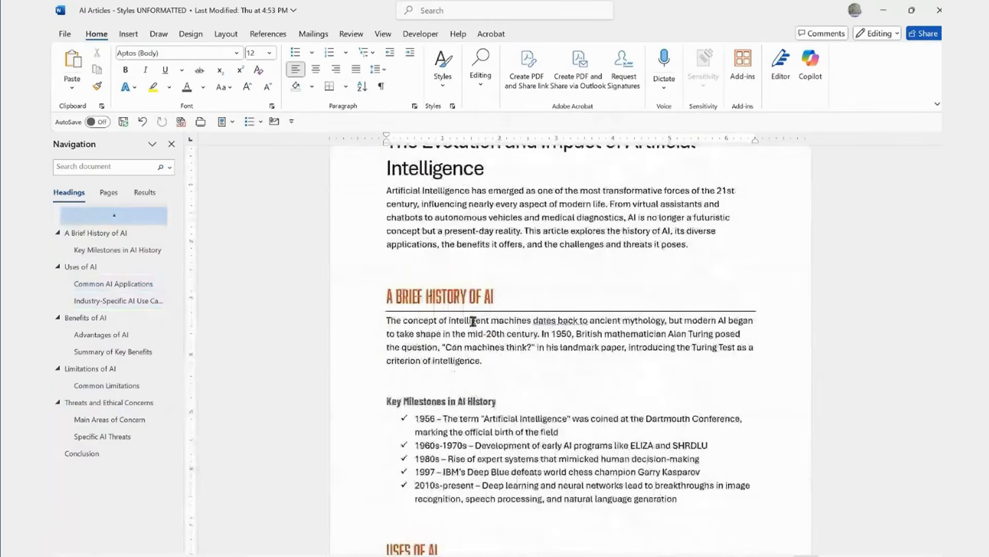
{"action": "scroll", "coordinate": [473, 322], "scroll_direction": "up", "scroll_amount": 3}
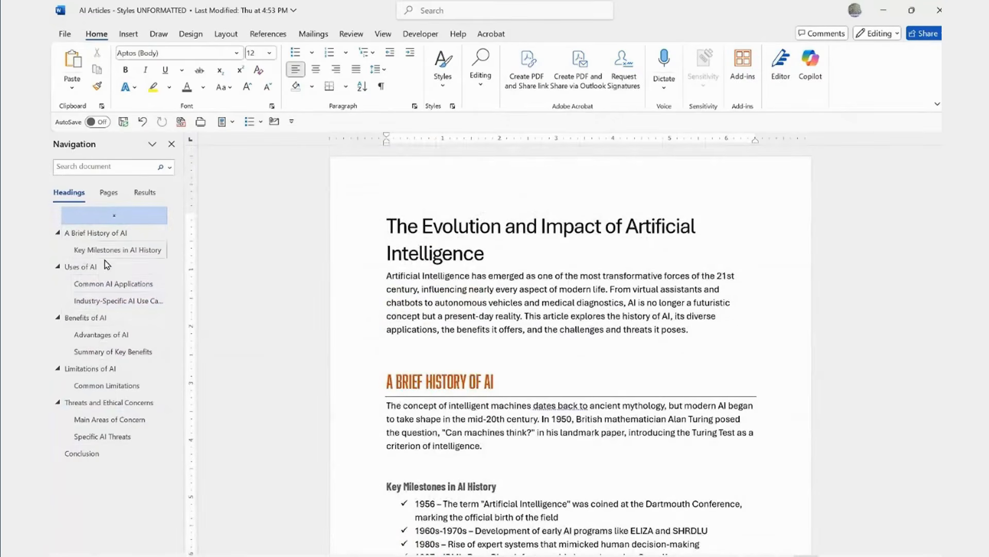
{"action": "scroll", "coordinate": [484, 308], "scroll_direction": "down", "scroll_amount": 2}
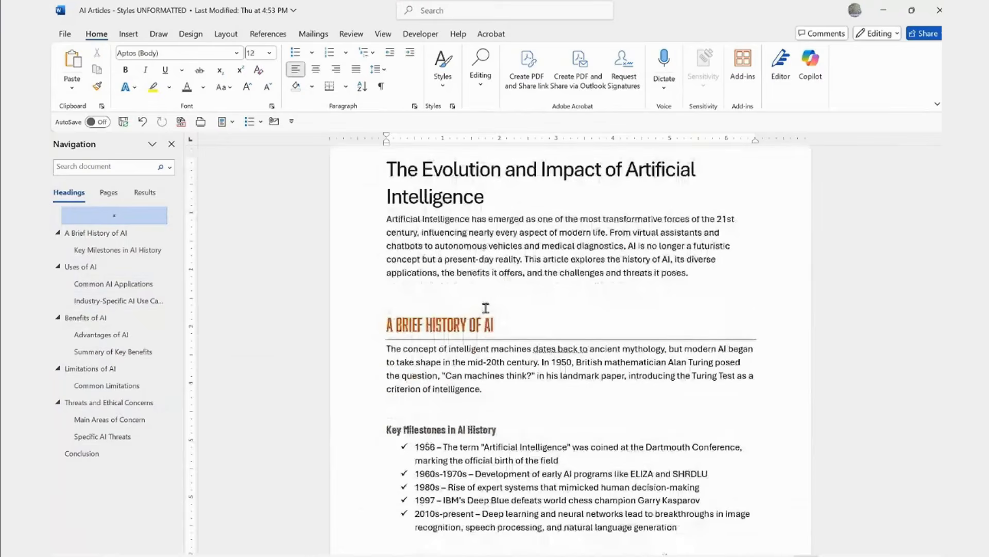
{"action": "scroll", "coordinate": [485, 308], "scroll_direction": "down", "scroll_amount": 2}
{"action": "scroll", "coordinate": [487, 308], "scroll_direction": "down", "scroll_amount": 6}
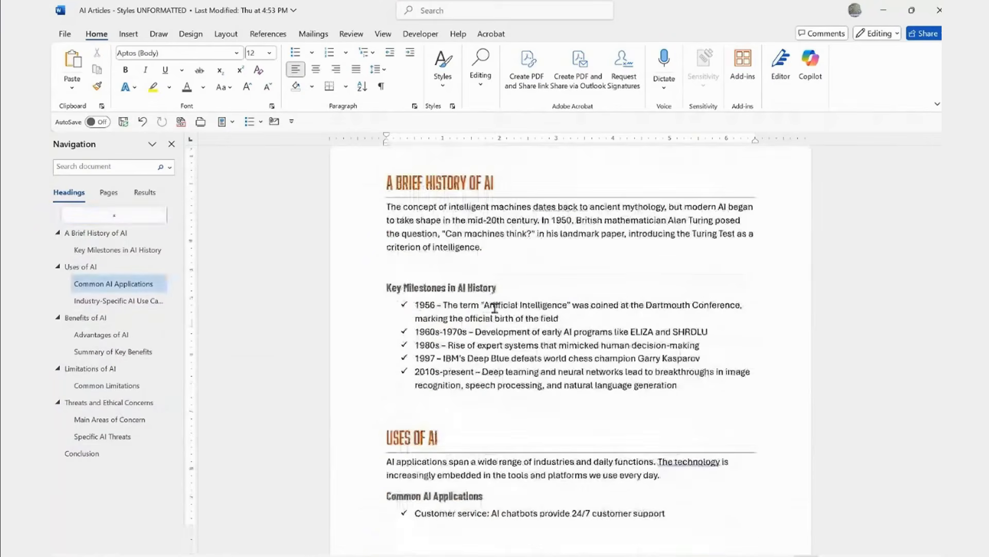
{"action": "scroll", "coordinate": [494, 308], "scroll_direction": "up", "scroll_amount": 10}
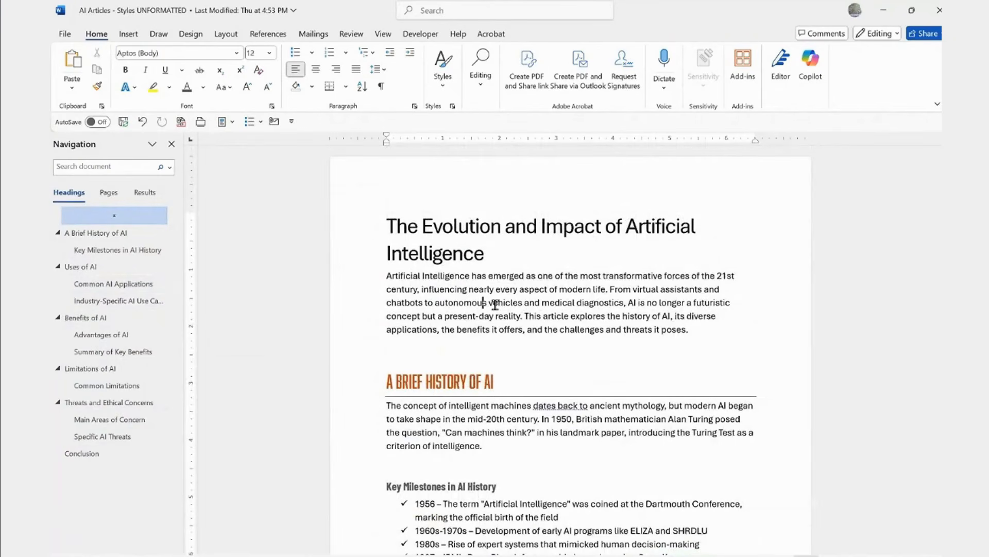
{"action": "scroll", "coordinate": [495, 305], "scroll_direction": "down", "scroll_amount": 3}
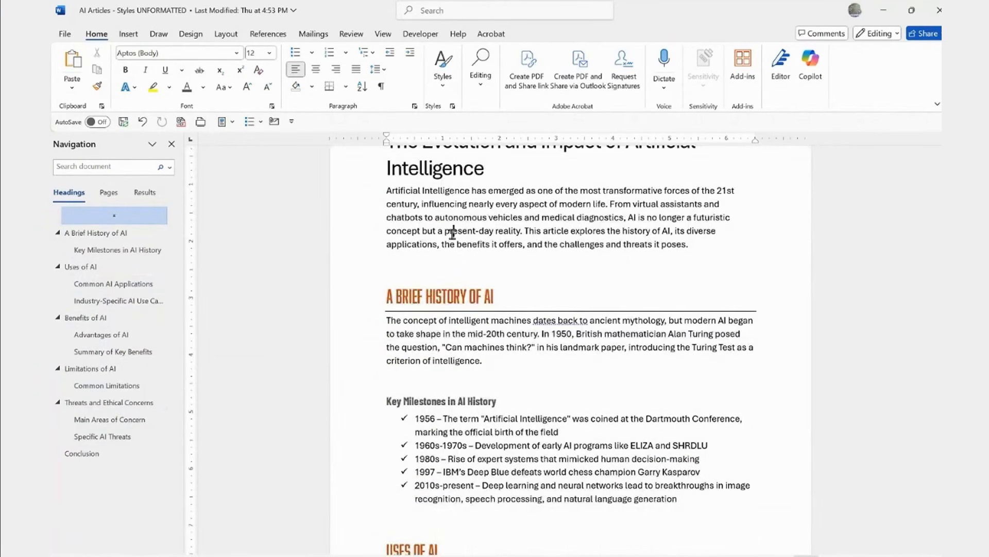
{"action": "scroll", "coordinate": [449, 229], "scroll_direction": "up", "scroll_amount": 3}
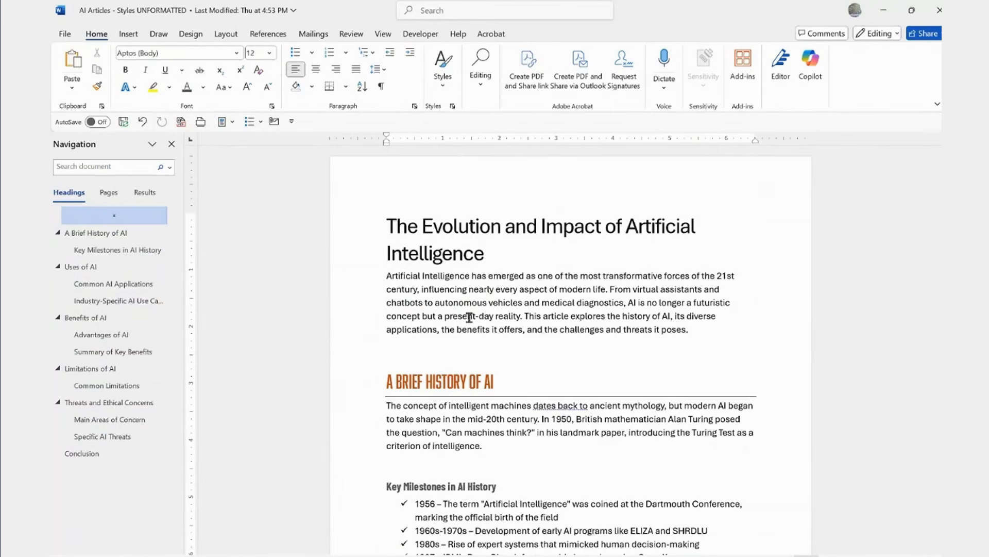
Step: Examine the body paragraphs under the title, "A Brief History of AI" and "Uses of AI" to compare their formatting with the headings
{"action": "left_click_drag", "start_coordinate": [387, 276], "coordinate": [436, 315]}
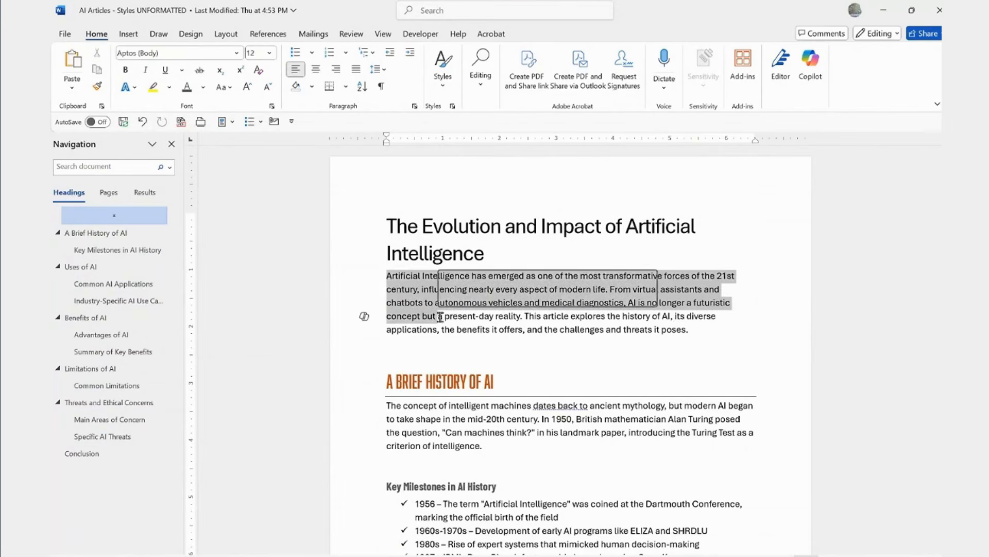
{"action": "left_click", "coordinate": [464, 332]}
{"action": "scroll", "coordinate": [463, 334], "scroll_direction": "down", "scroll_amount": 8}
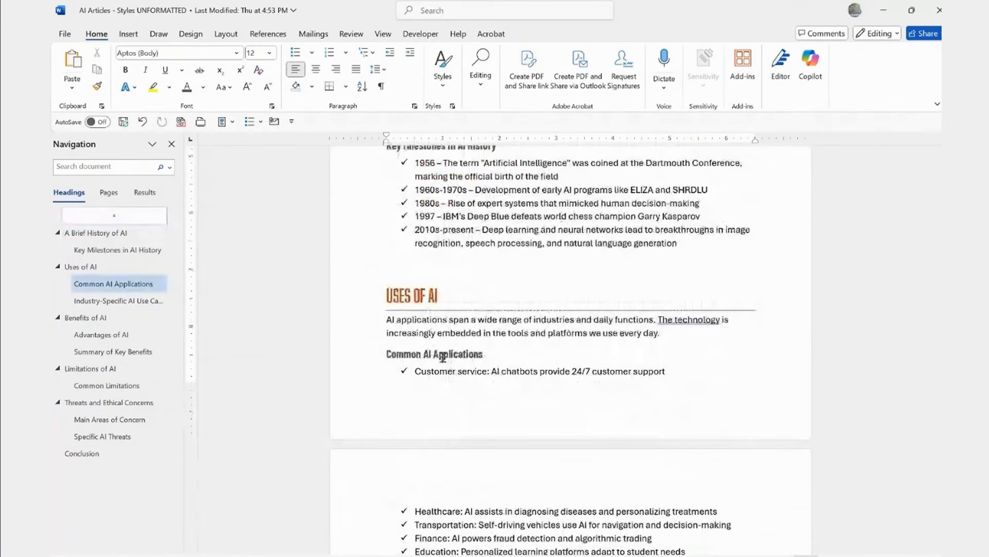
{"action": "left_click", "coordinate": [429, 331]}
{"action": "scroll", "coordinate": [454, 271], "scroll_direction": "up", "scroll_amount": 1}
{"action": "scroll", "coordinate": [453, 271], "scroll_direction": "up", "scroll_amount": 3}
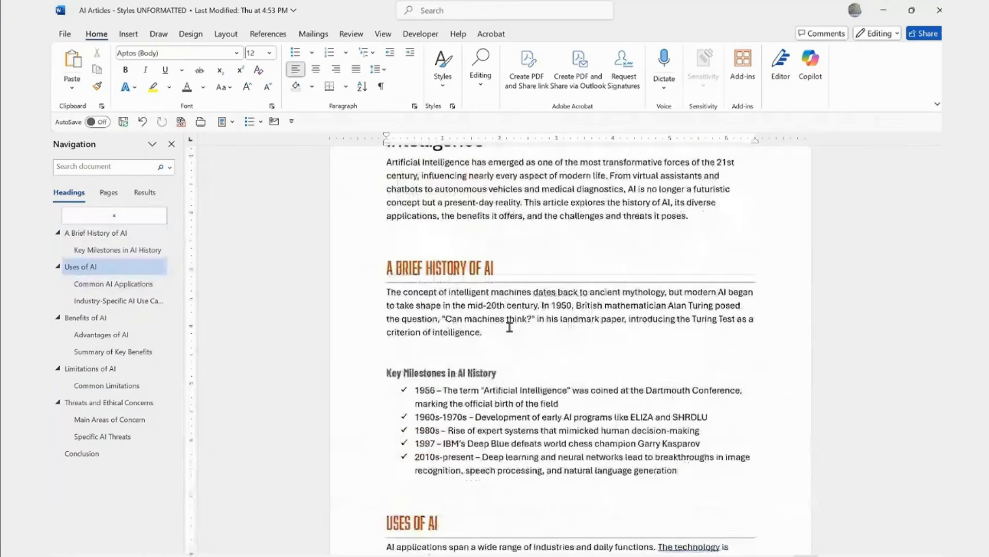
{"action": "scroll", "coordinate": [509, 326], "scroll_direction": "up", "scroll_amount": 2}
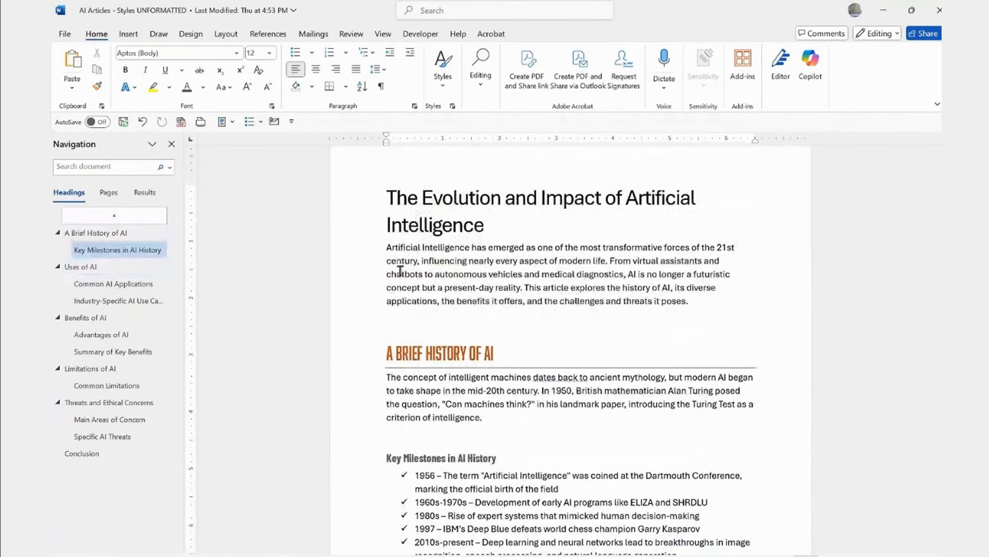
{"action": "scroll", "coordinate": [492, 293], "scroll_direction": "up", "scroll_amount": 1}
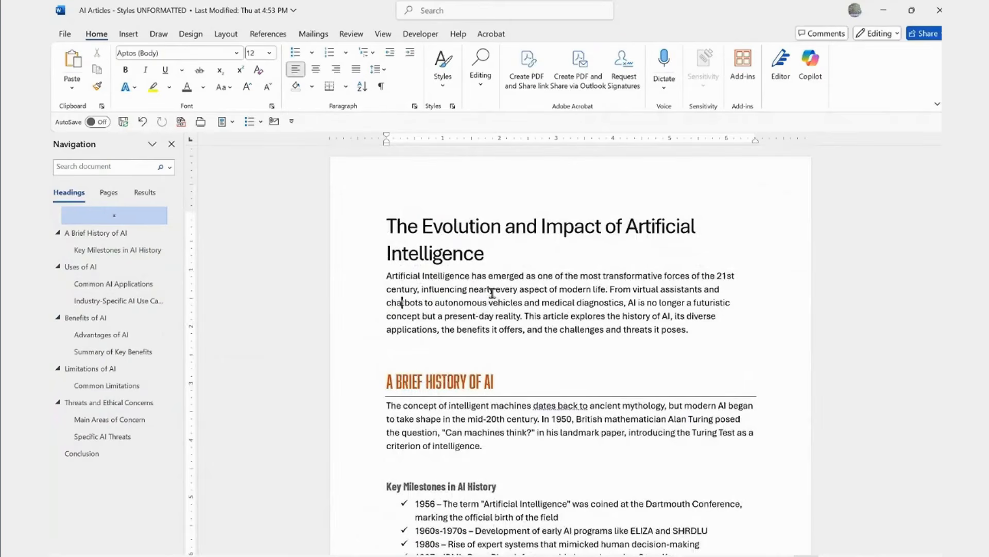
Step: Modify the Normal style used by the introductory paragraph to the Berlin Sans FB font at 11 pt
{"action": "left_click", "coordinate": [465, 302]}
{"action": "left_click", "coordinate": [454, 77]}
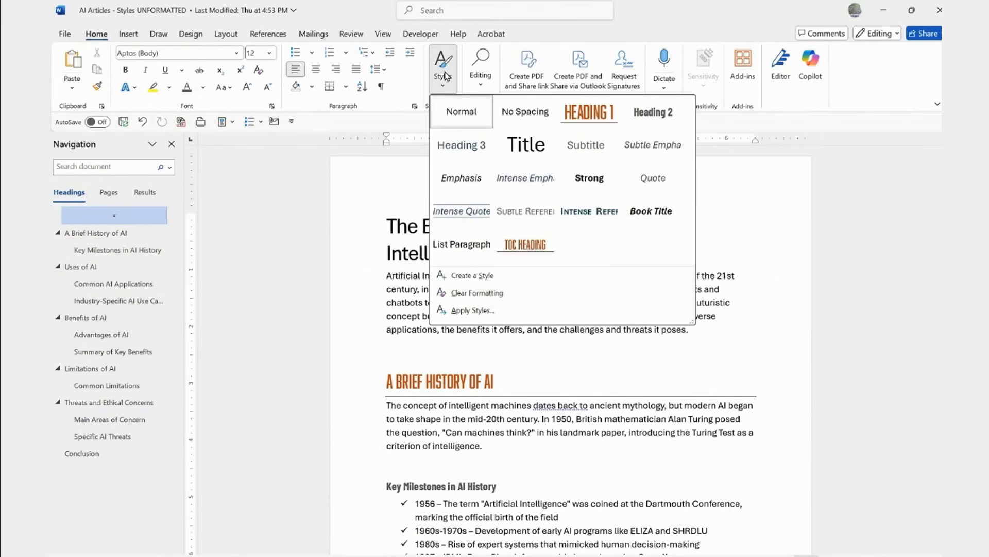
{"action": "right_click", "coordinate": [469, 118]}
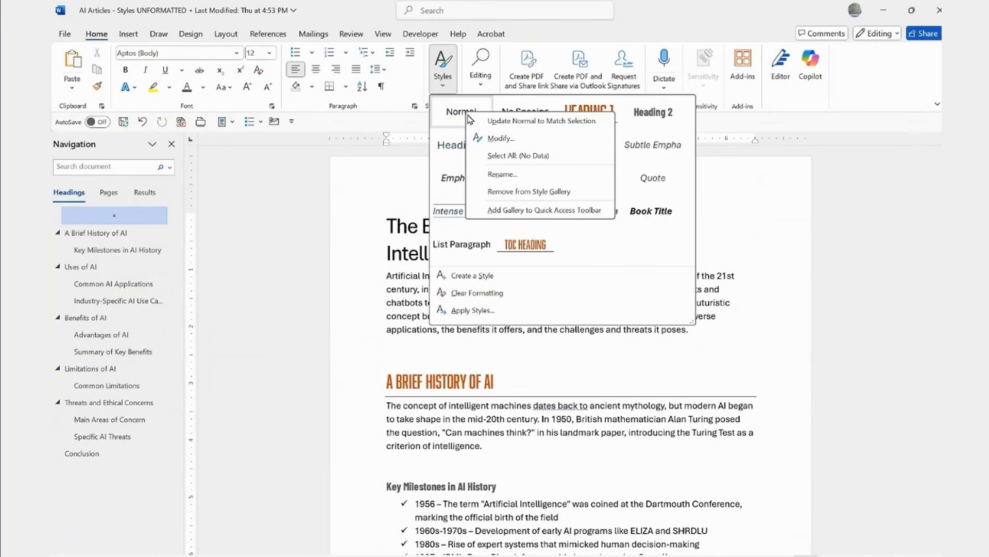
{"action": "left_click", "coordinate": [502, 139]}
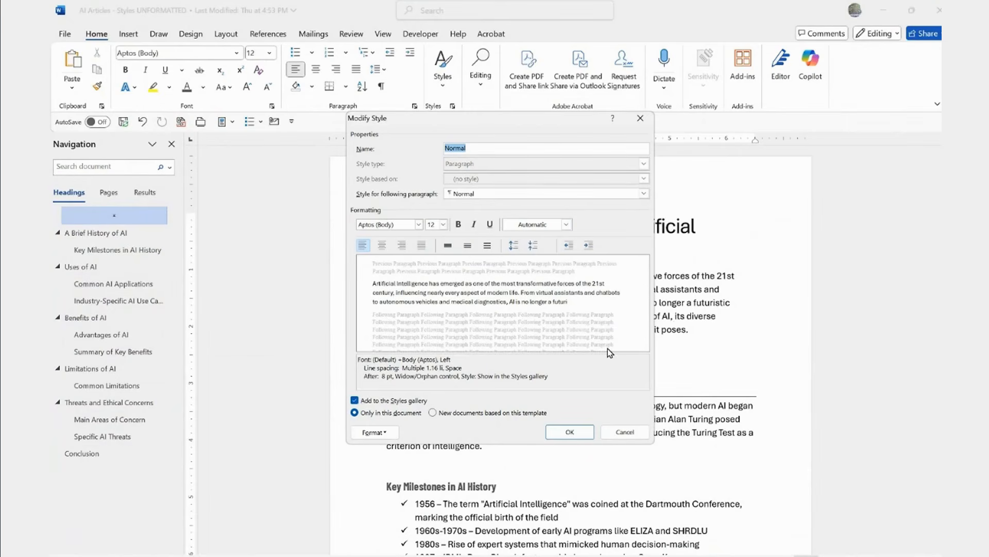
{"action": "left_click", "coordinate": [419, 225]}
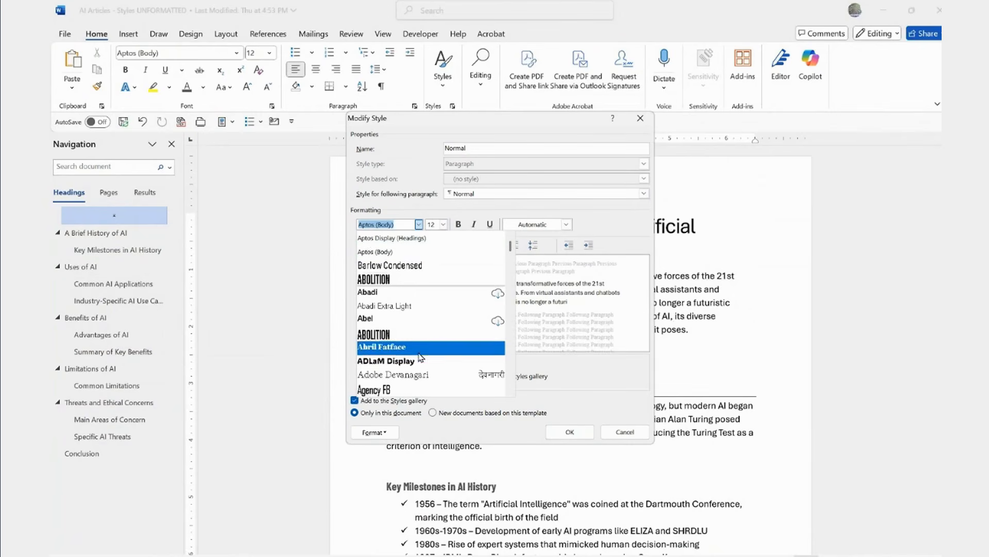
{"action": "scroll", "coordinate": [421, 357], "scroll_direction": "down", "scroll_amount": 2}
{"action": "scroll", "coordinate": [421, 357], "scroll_direction": "down", "scroll_amount": 4}
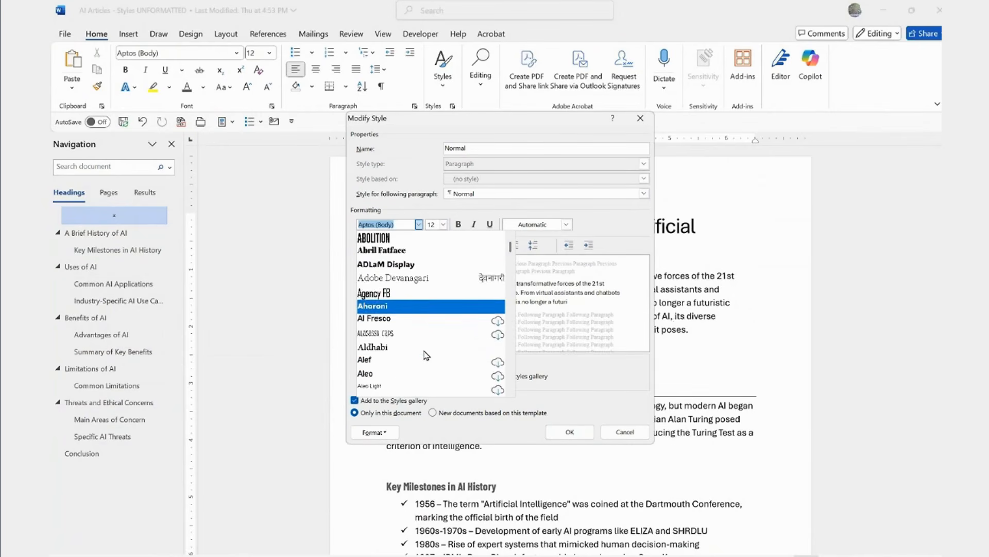
{"action": "scroll", "coordinate": [426, 356], "scroll_direction": "down", "scroll_amount": 6}
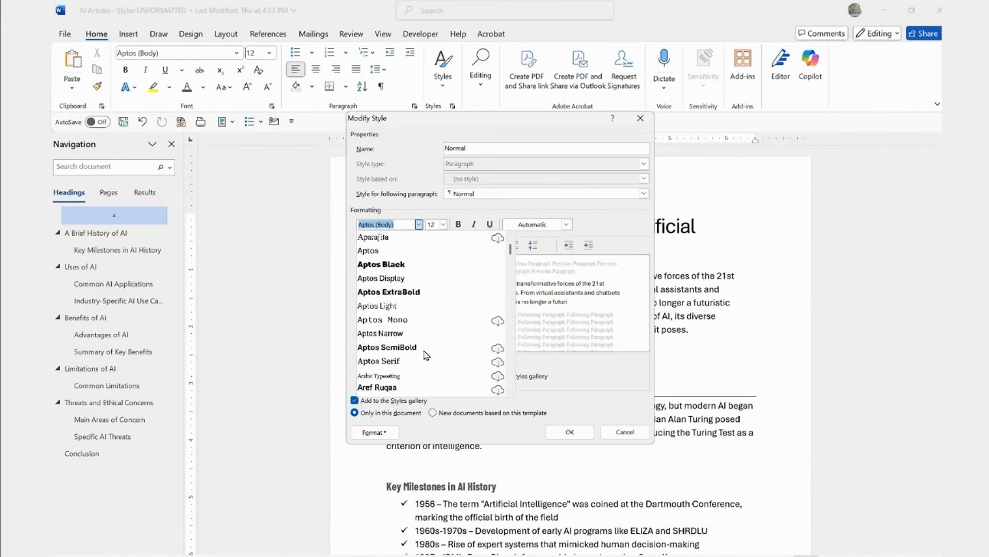
{"action": "scroll", "coordinate": [426, 356], "scroll_direction": "down", "scroll_amount": 10}
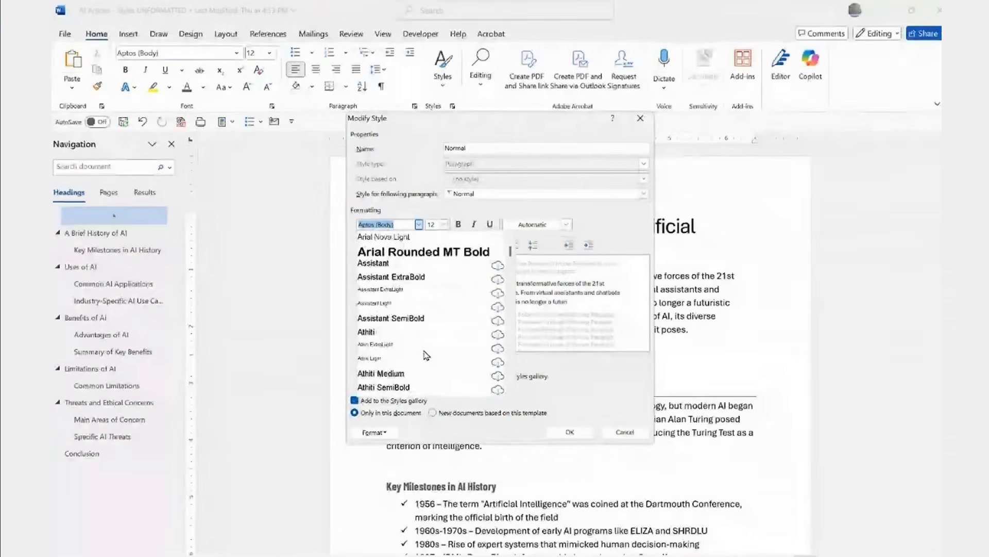
{"action": "scroll", "coordinate": [426, 358], "scroll_direction": "down", "scroll_amount": 8}
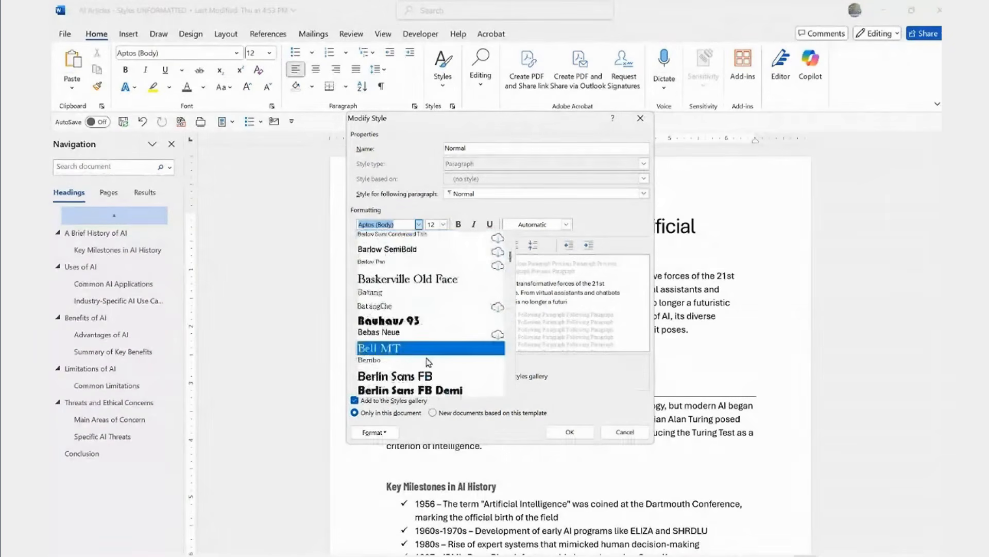
{"action": "scroll", "coordinate": [426, 361], "scroll_direction": "up", "scroll_amount": 1}
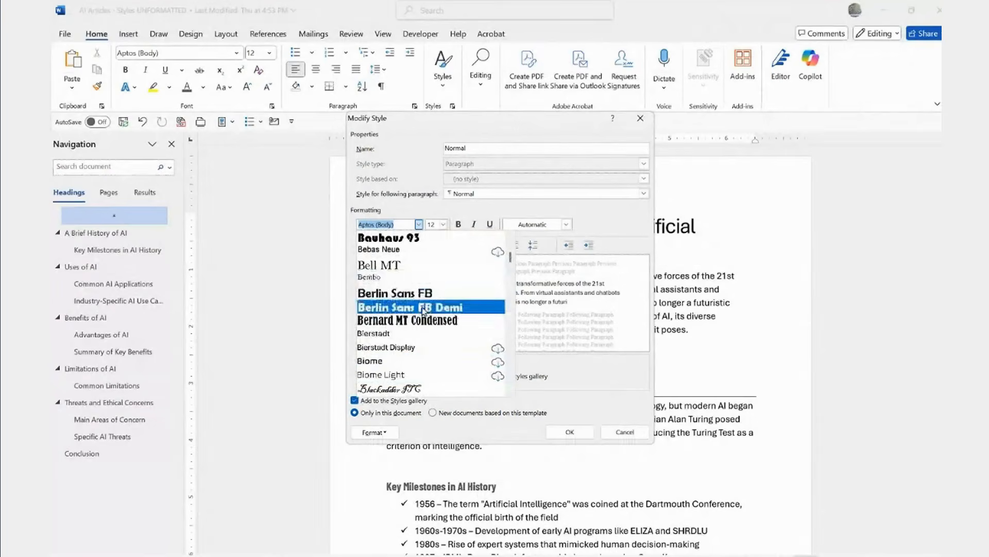
{"action": "left_click", "coordinate": [412, 294]}
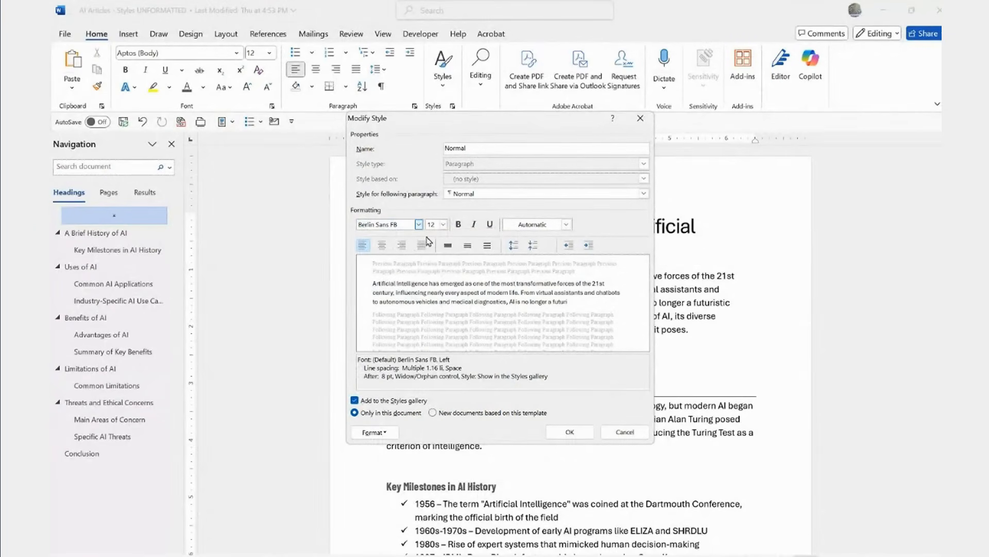
{"action": "left_click", "coordinate": [444, 224]}
{"action": "left_click", "coordinate": [431, 260]}
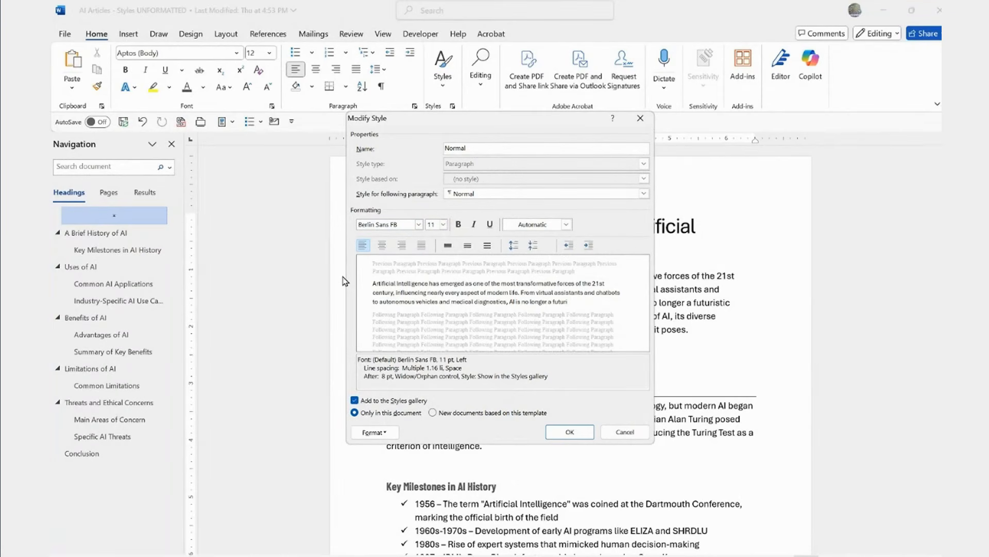
Step: Set the Normal style's line spacing to Double in its paragraph settings
{"action": "left_click", "coordinate": [468, 246]}
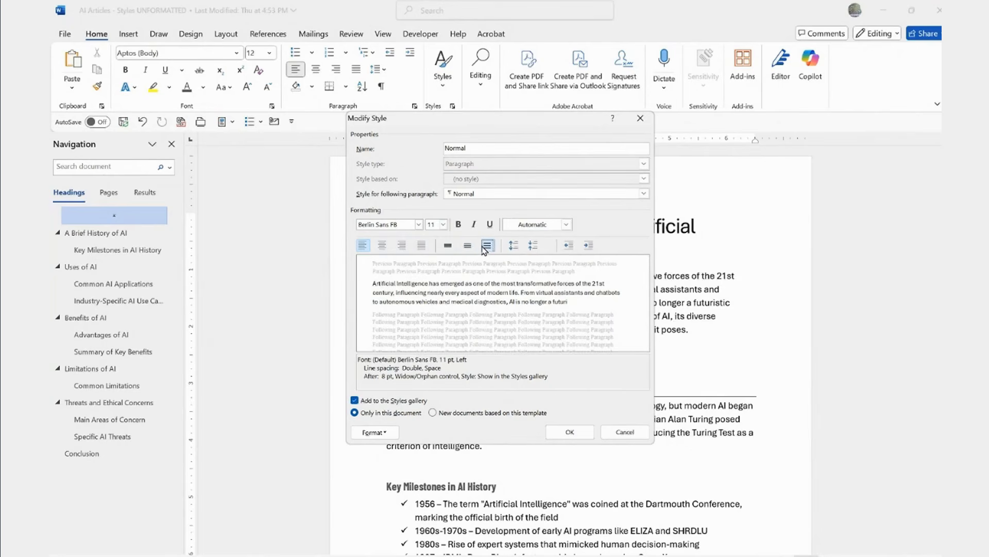
{"action": "left_click", "coordinate": [449, 248]}
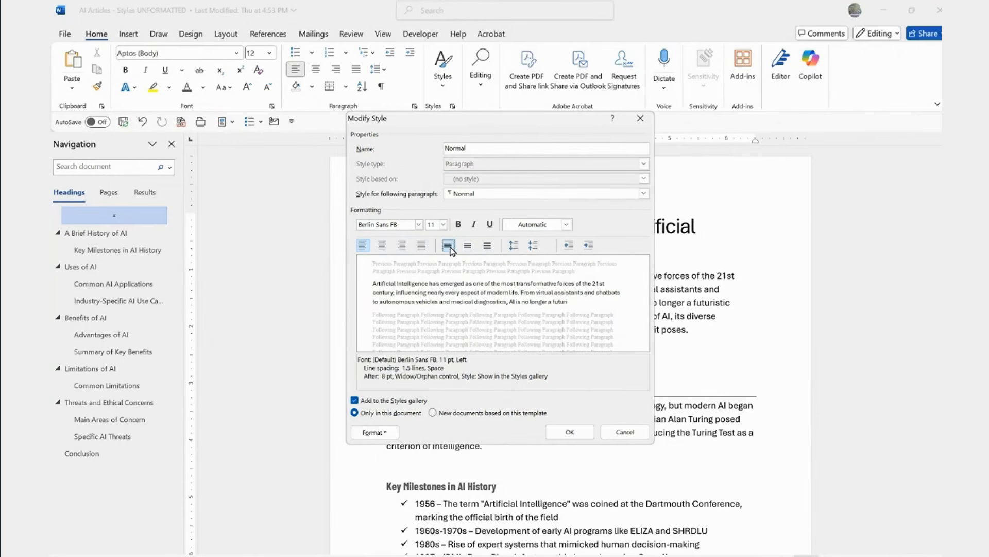
{"action": "left_click", "coordinate": [385, 434]}
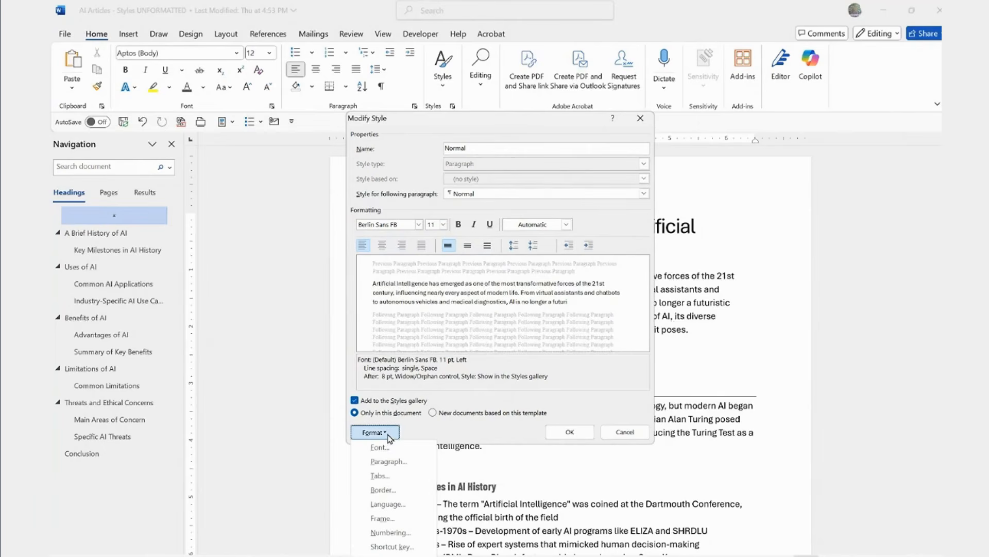
{"action": "left_click", "coordinate": [401, 463]}
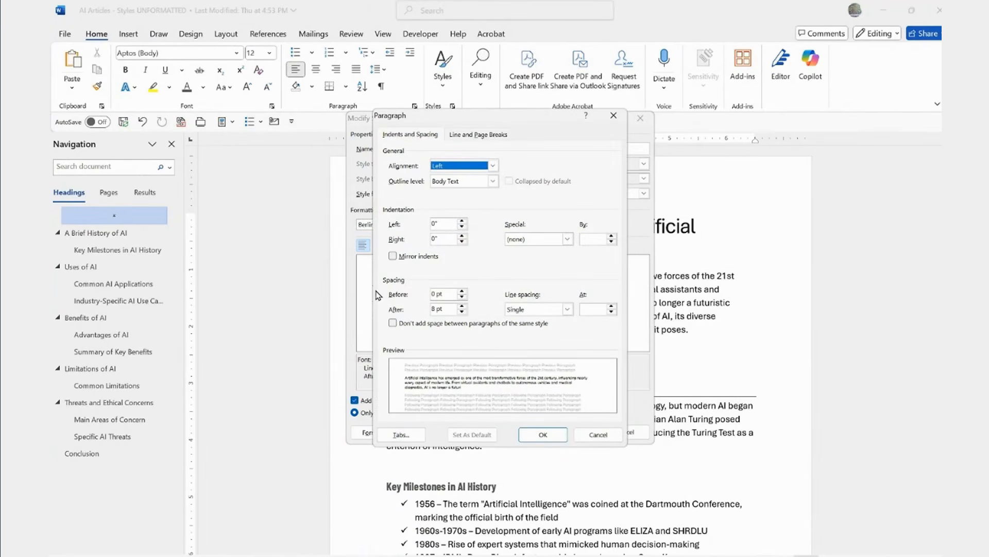
{"action": "left_click", "coordinate": [567, 310]}
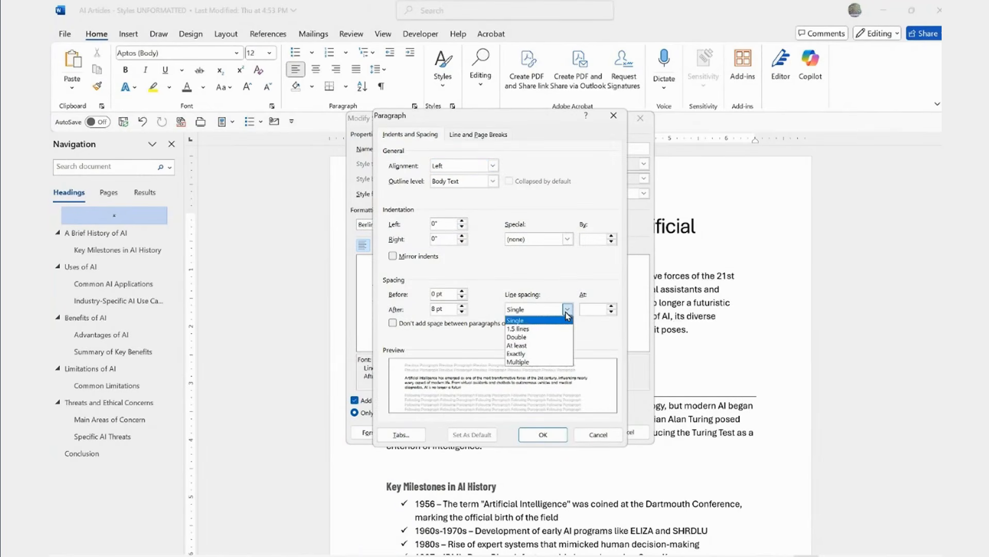
{"action": "left_click", "coordinate": [539, 337]}
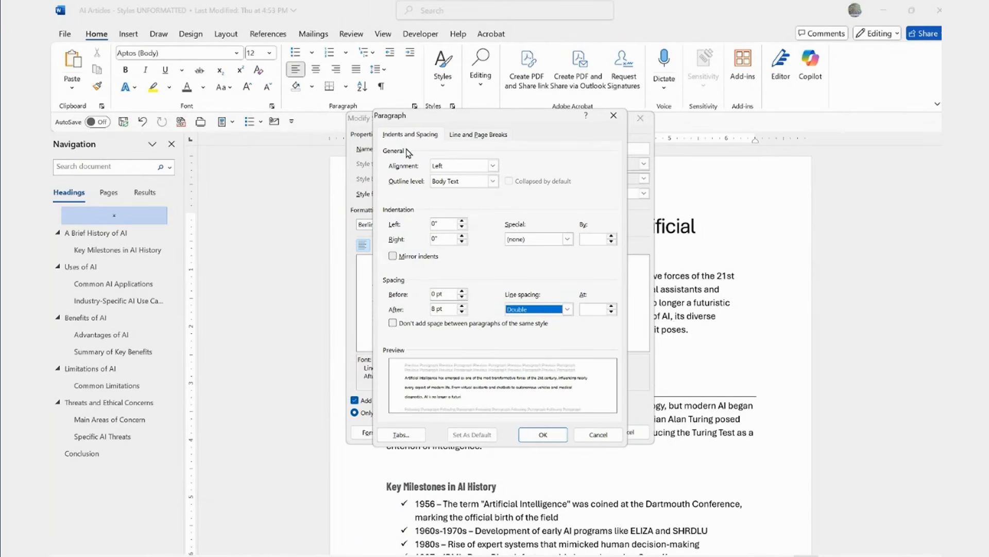
{"action": "left_click", "coordinate": [554, 440]}
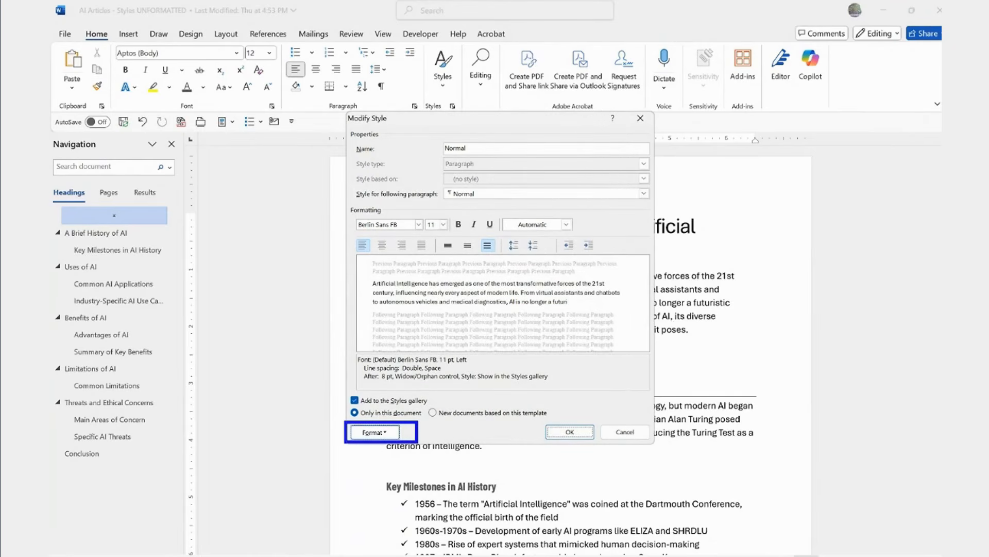
Step: Review the additional format categories for the Normal style and apply its modifications to the document
{"action": "left_click", "coordinate": [391, 434]}
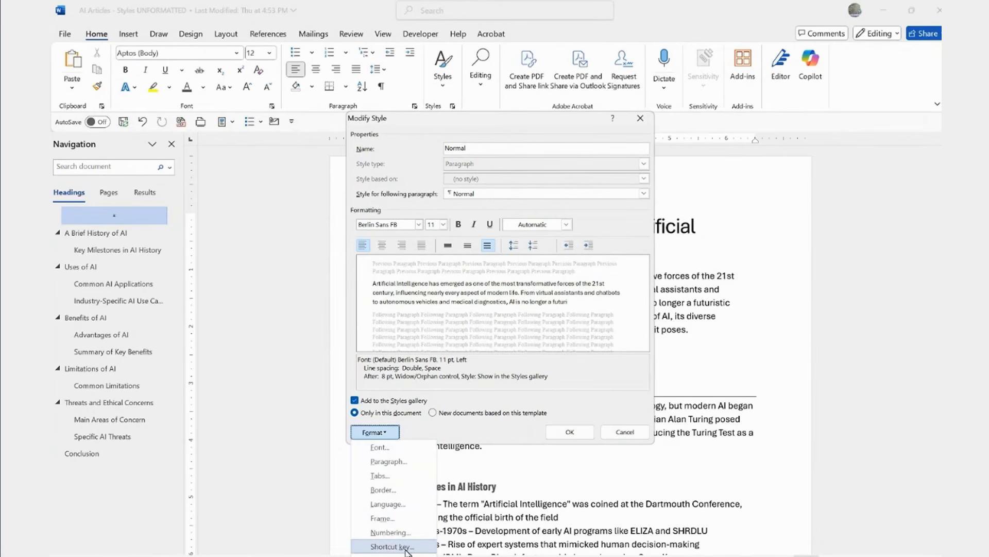
{"action": "left_click", "coordinate": [487, 388]}
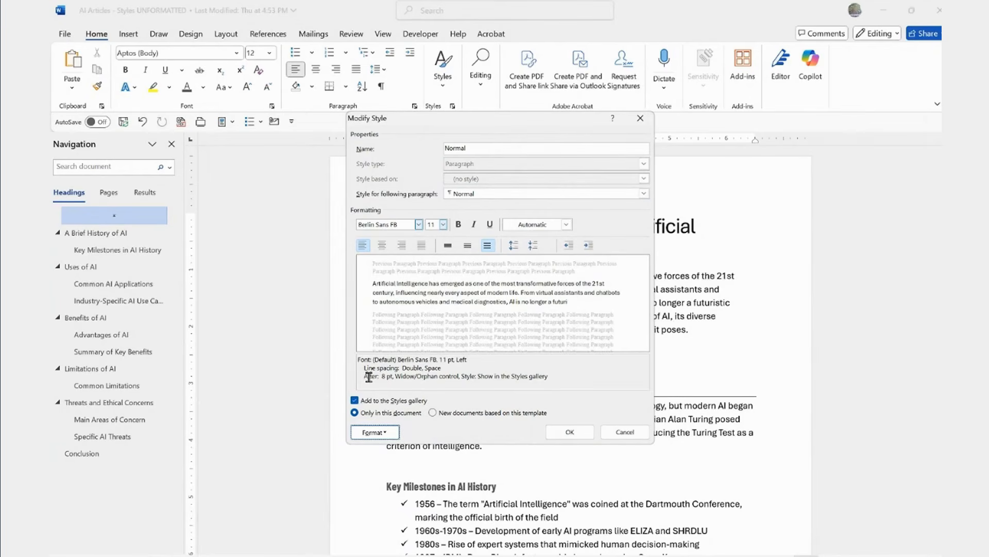
{"action": "left_click", "coordinate": [569, 432]}
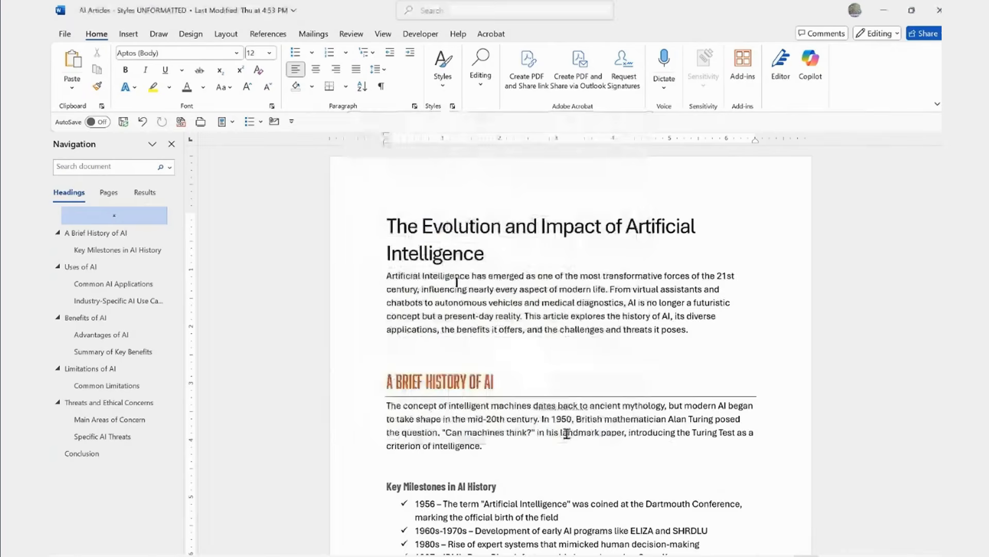
{"action": "left_click", "coordinate": [486, 319]}
Step: Examine the body text from the introduction through the "Benefits of AI" heading to check the modified Normal style against the headings
{"action": "scroll", "coordinate": [553, 324], "scroll_direction": "down", "scroll_amount": 3}
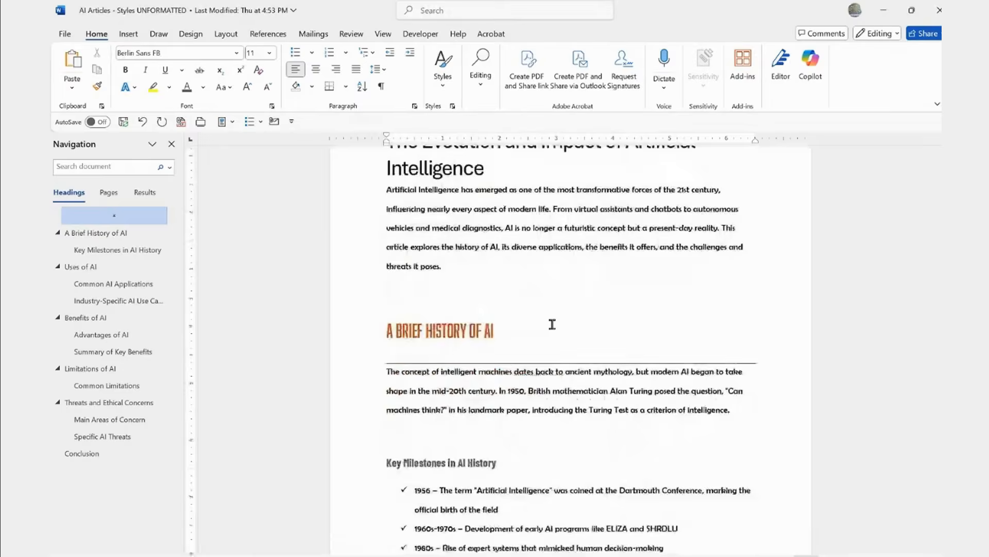
{"action": "scroll", "coordinate": [553, 324], "scroll_direction": "down", "scroll_amount": 10}
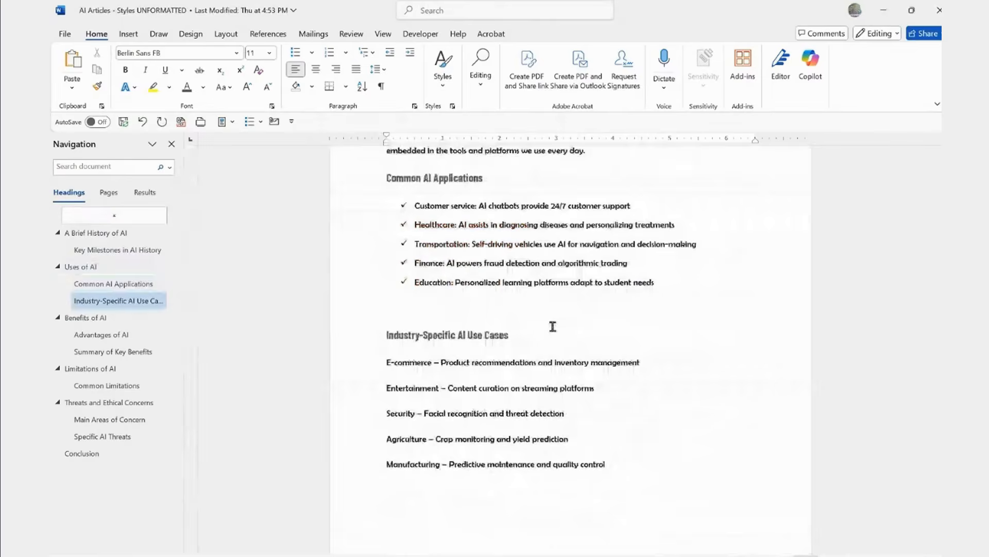
{"action": "scroll", "coordinate": [553, 326], "scroll_direction": "down", "scroll_amount": 7}
{"action": "scroll", "coordinate": [553, 326], "scroll_direction": "up", "scroll_amount": 4}
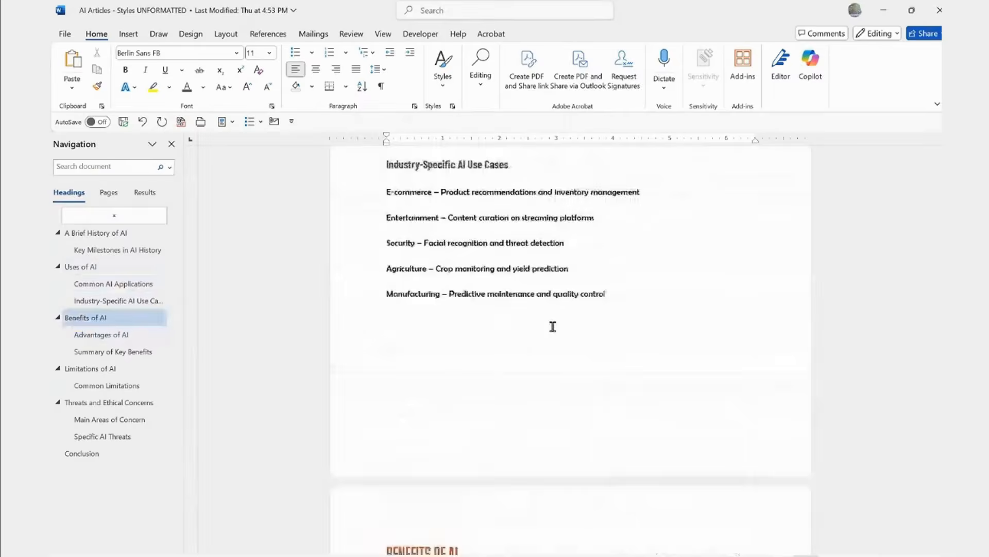
{"action": "scroll", "coordinate": [553, 326], "scroll_direction": "up", "scroll_amount": 15}
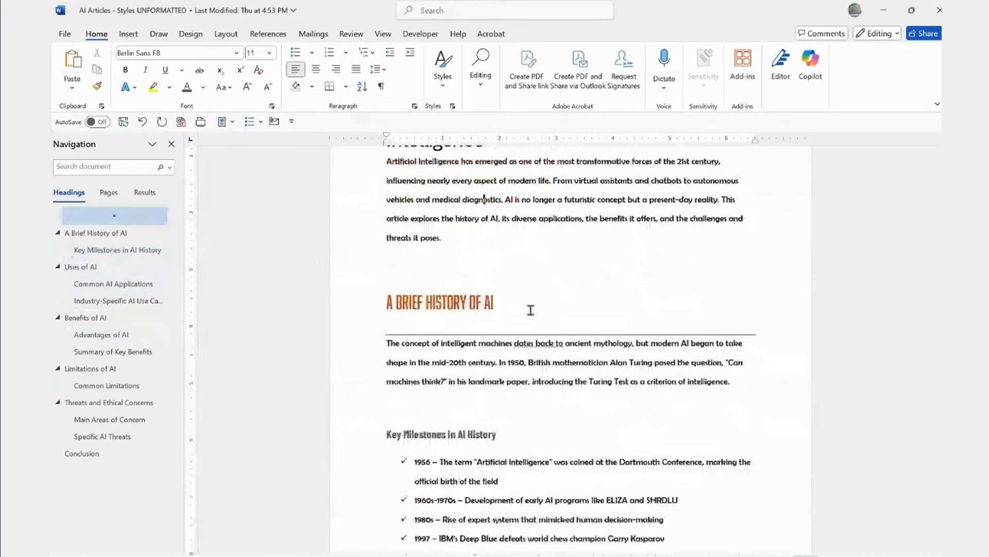
{"action": "left_click", "coordinate": [433, 303]}
{"action": "scroll", "coordinate": [468, 294], "scroll_direction": "up", "scroll_amount": 2}
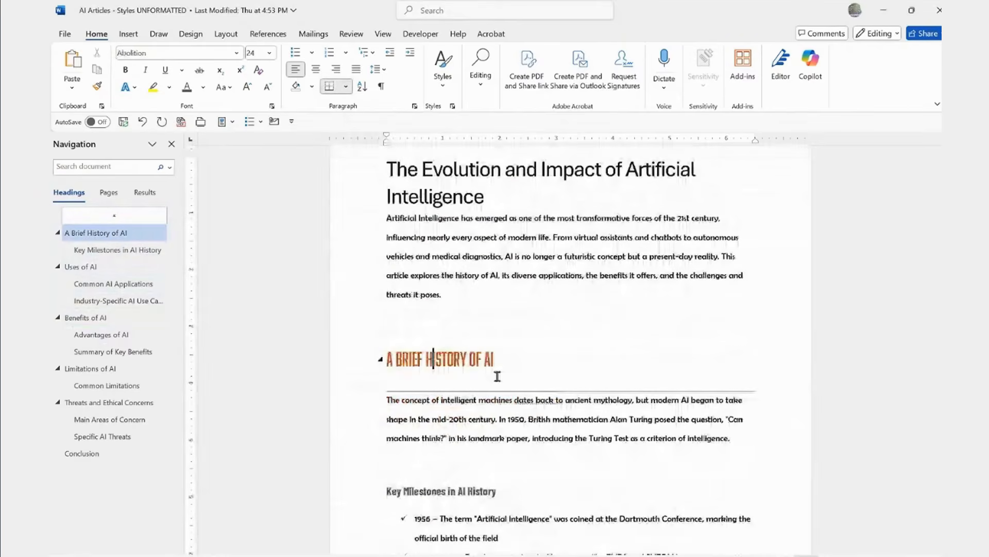
{"action": "scroll", "coordinate": [497, 376], "scroll_direction": "down", "scroll_amount": 3}
{"action": "scroll", "coordinate": [503, 361], "scroll_direction": "up", "scroll_amount": 4}
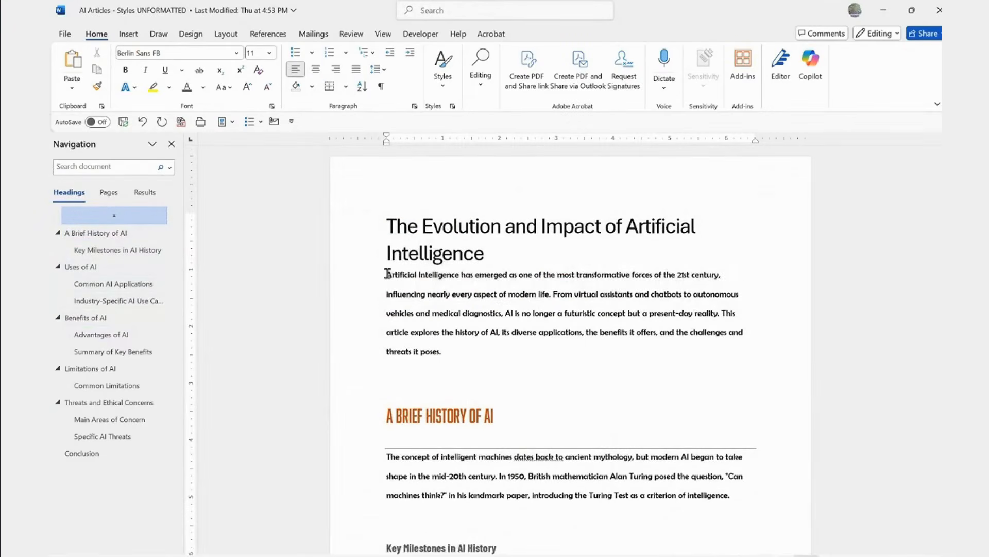
Step: Set the line spacing of the introductory paragraph under the title to 1.5
{"action": "left_click_drag", "start_coordinate": [388, 274], "coordinate": [450, 356]}
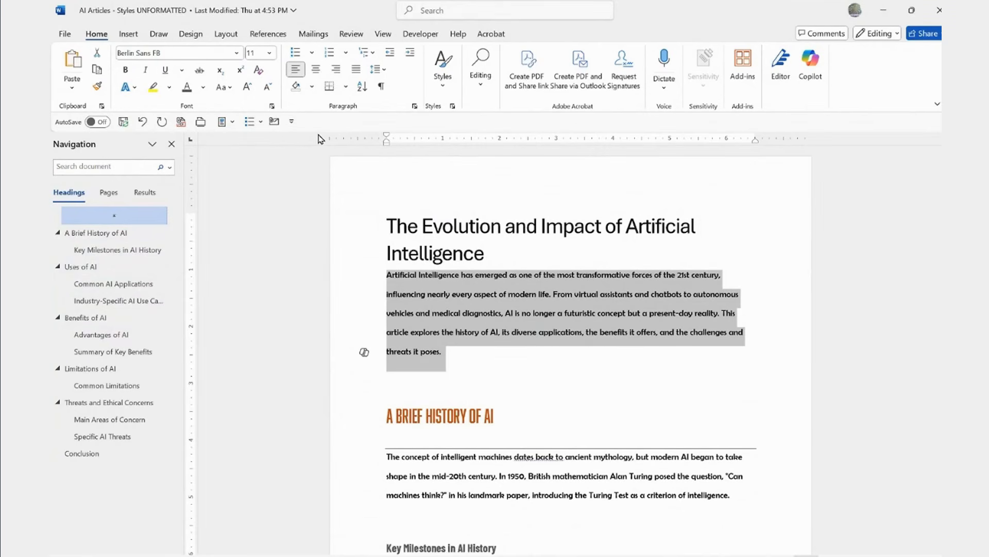
{"action": "left_click", "coordinate": [382, 72]}
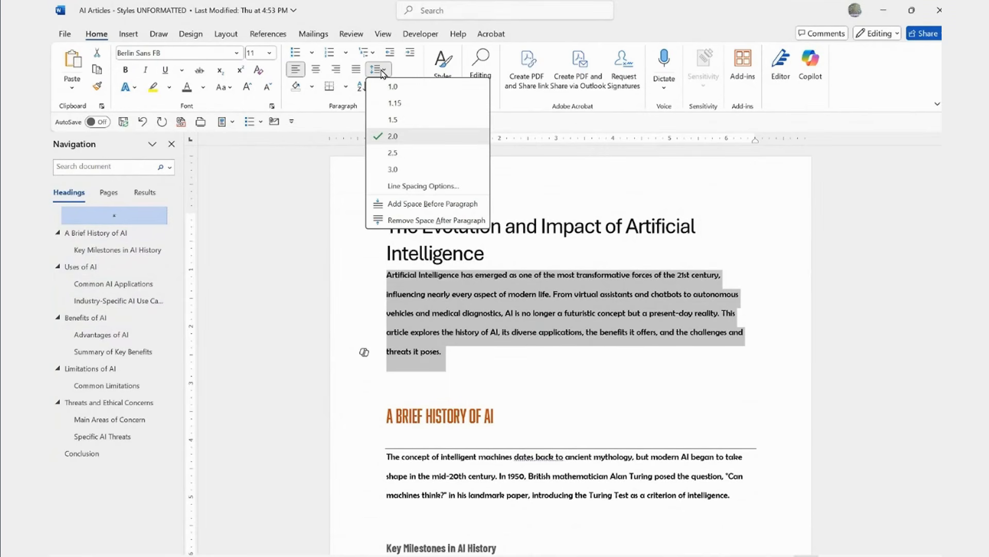
{"action": "left_click", "coordinate": [328, 116]}
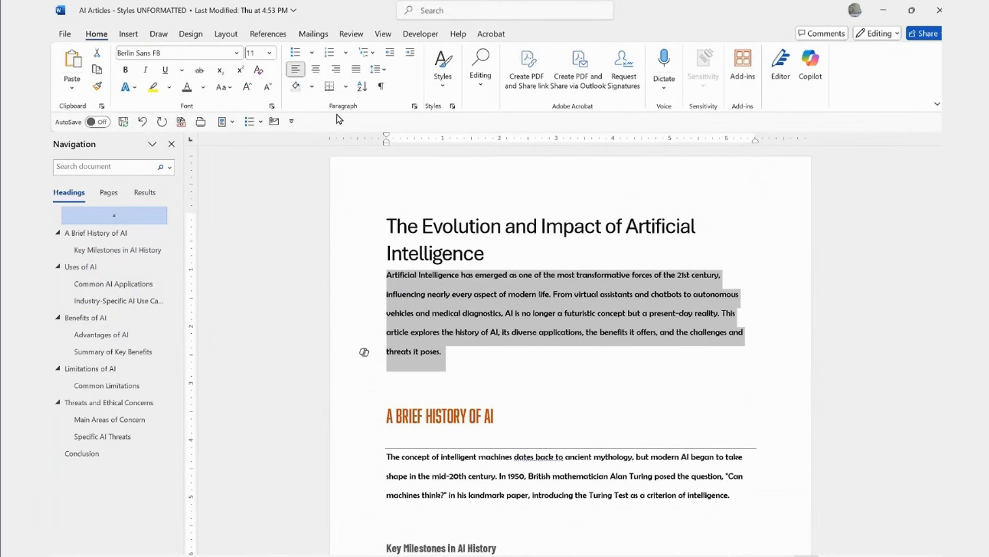
{"action": "left_click", "coordinate": [379, 74]}
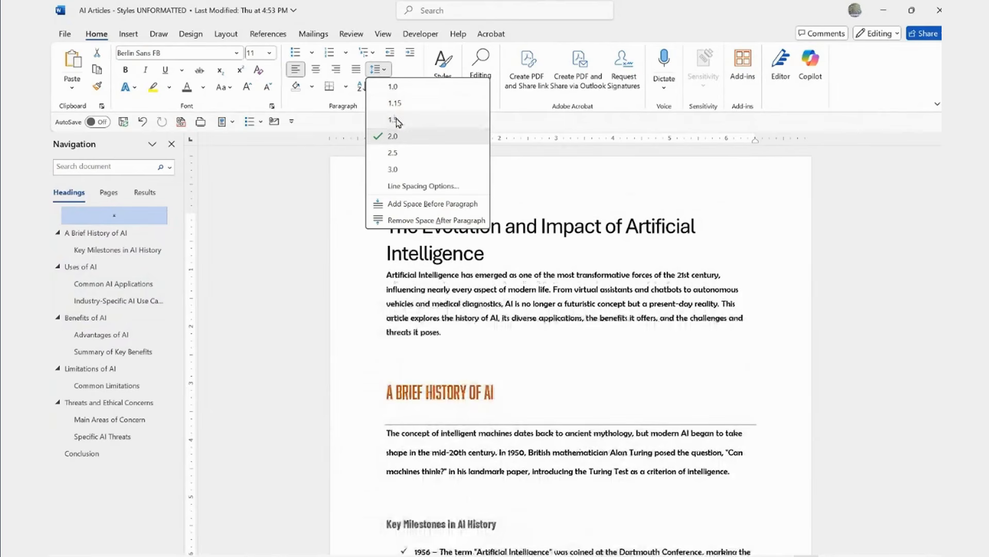
{"action": "left_click", "coordinate": [393, 120]}
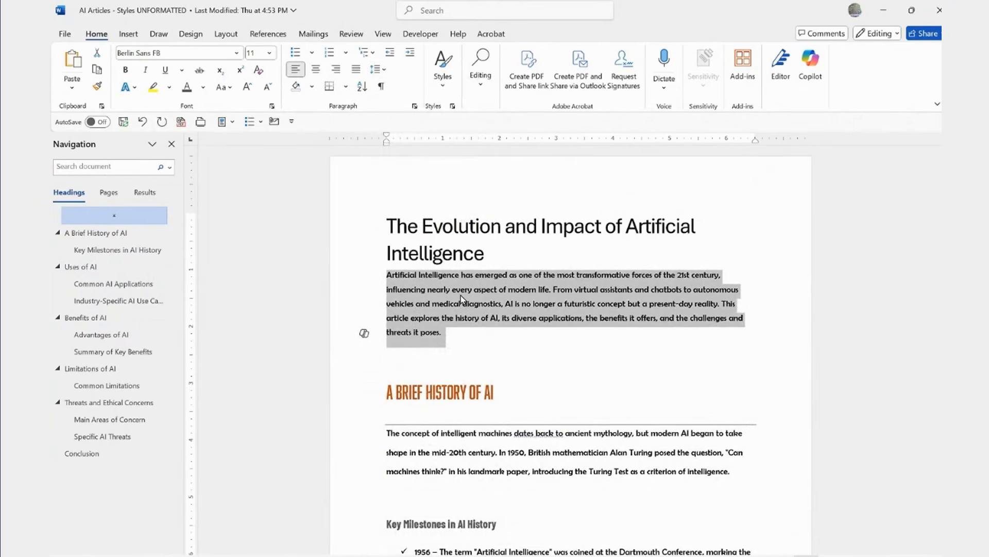
Step: Update the Normal style to match the selected introductory paragraph
{"action": "scroll", "coordinate": [513, 303], "scroll_direction": "down", "scroll_amount": 1}
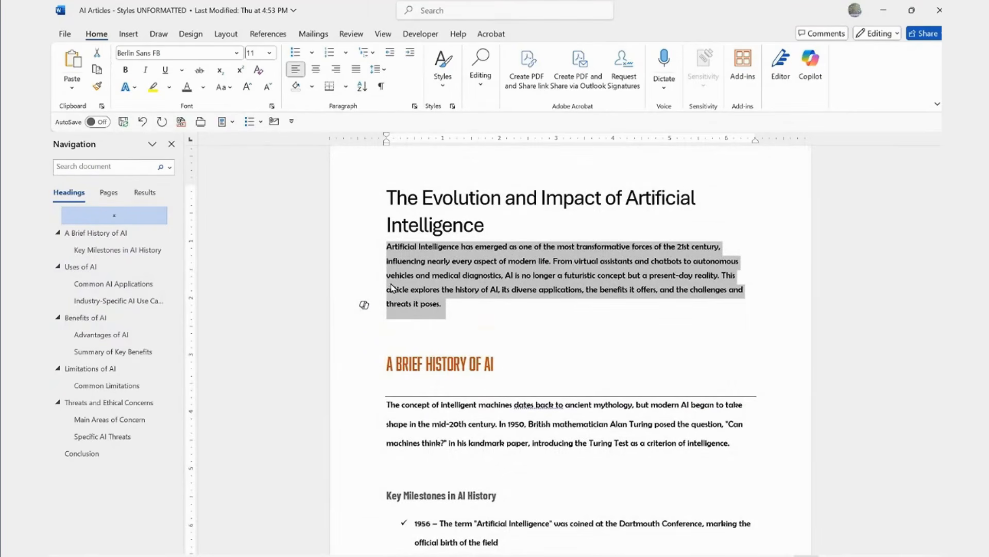
{"action": "left_click", "coordinate": [444, 84]}
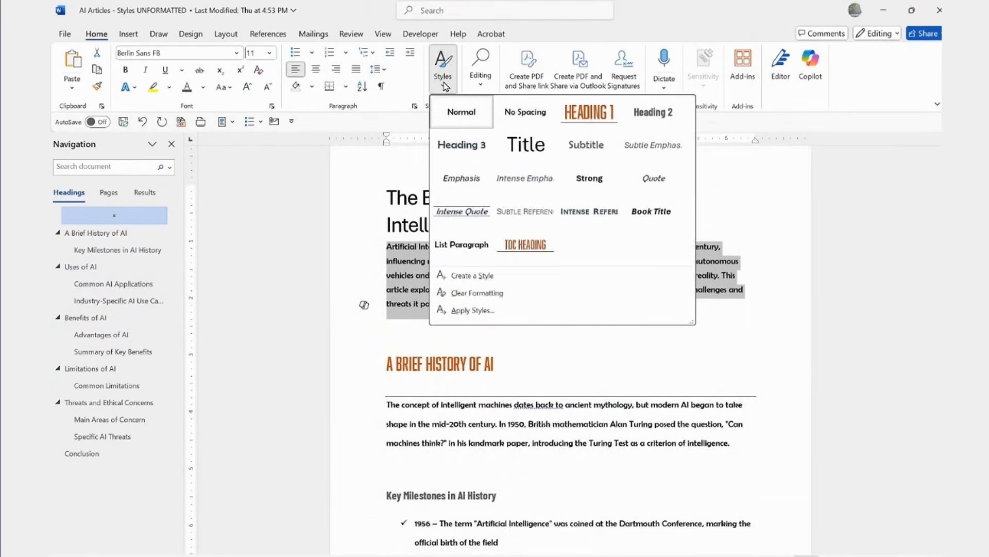
{"action": "right_click", "coordinate": [467, 112]}
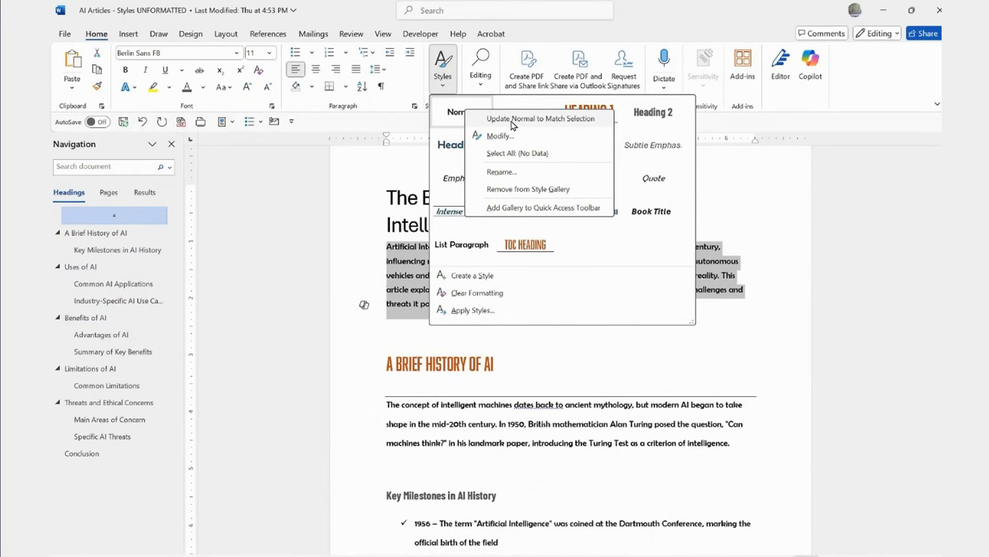
{"action": "left_click", "coordinate": [517, 120]}
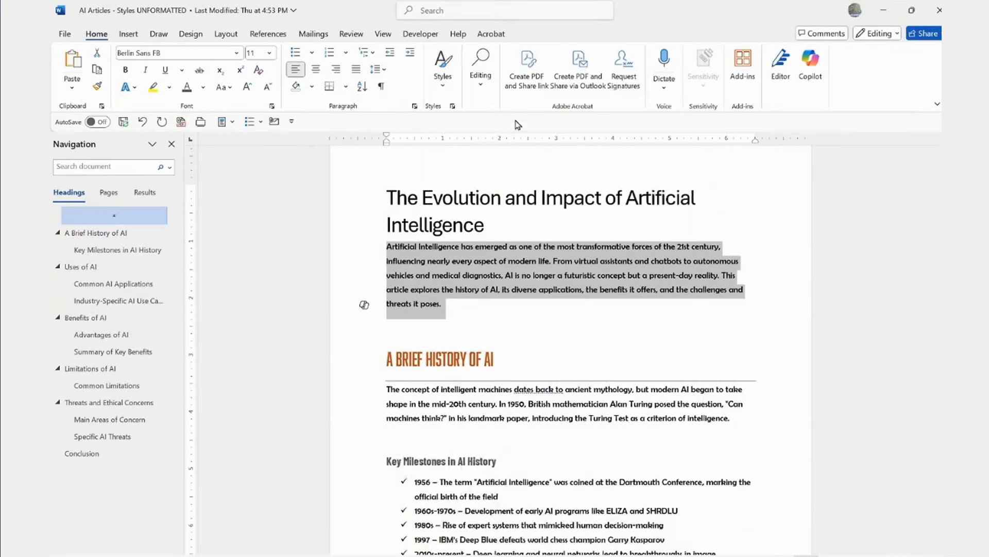
Step: Examine the body paragraphs and lists from the introduction through "Common AI Applications" to check the updated Normal style's line spacing
{"action": "scroll", "coordinate": [570, 292], "scroll_direction": "down", "scroll_amount": 5}
{"action": "scroll", "coordinate": [570, 291], "scroll_direction": "down", "scroll_amount": 9}
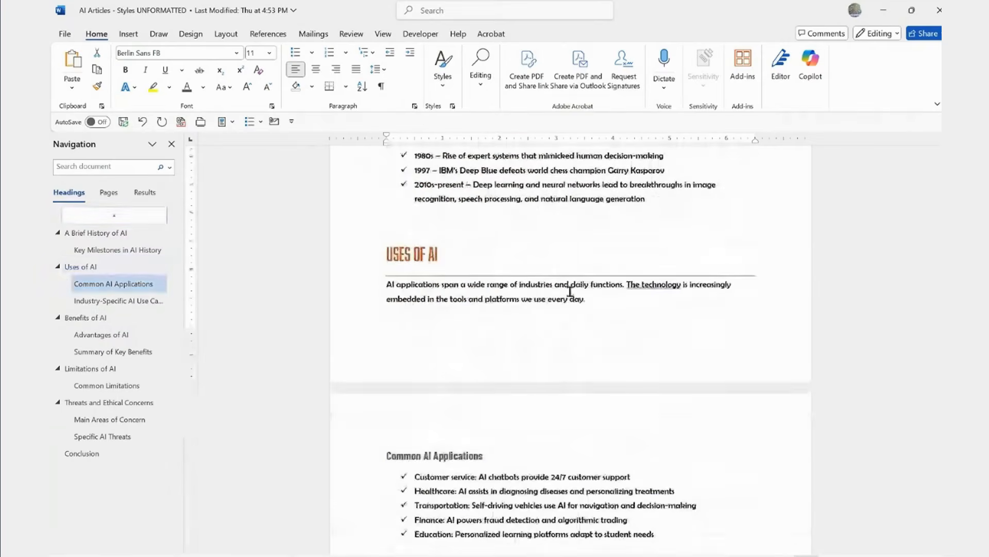
{"action": "scroll", "coordinate": [570, 292], "scroll_direction": "up", "scroll_amount": 10}
{"action": "scroll", "coordinate": [570, 292], "scroll_direction": "up", "scroll_amount": 3}
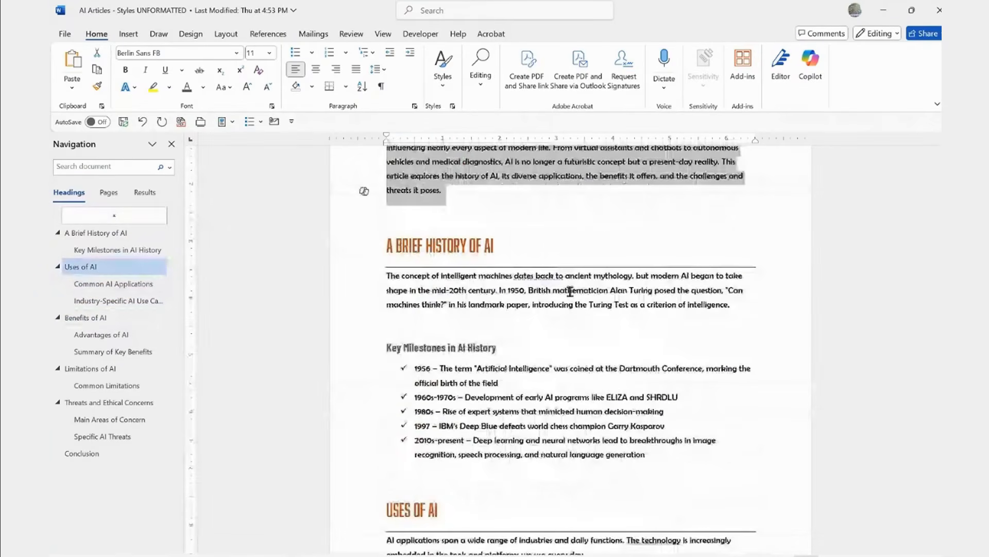
{"action": "scroll", "coordinate": [570, 292], "scroll_direction": "up", "scroll_amount": 3}
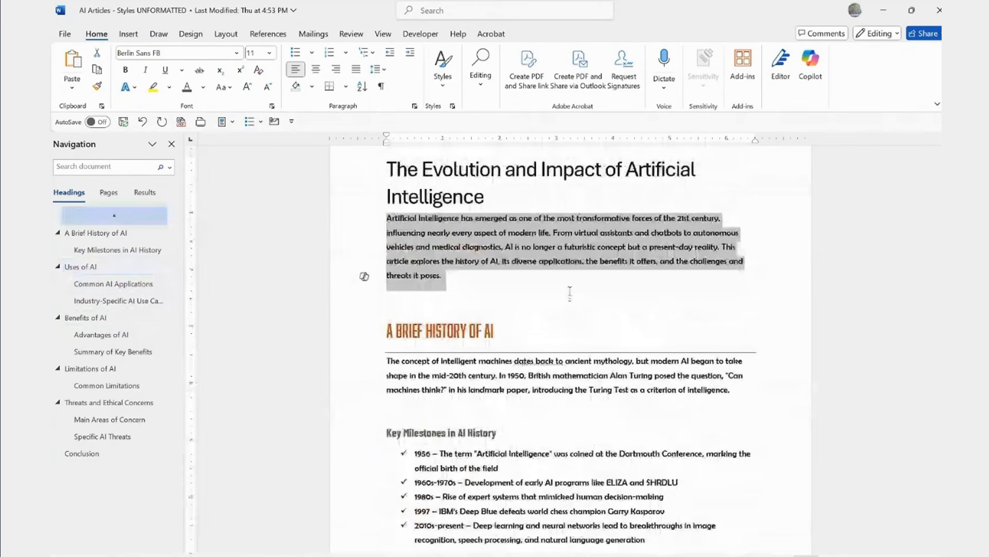
{"action": "scroll", "coordinate": [570, 292], "scroll_direction": "down", "scroll_amount": 2}
{"action": "scroll", "coordinate": [570, 289], "scroll_direction": "up", "scroll_amount": 4}
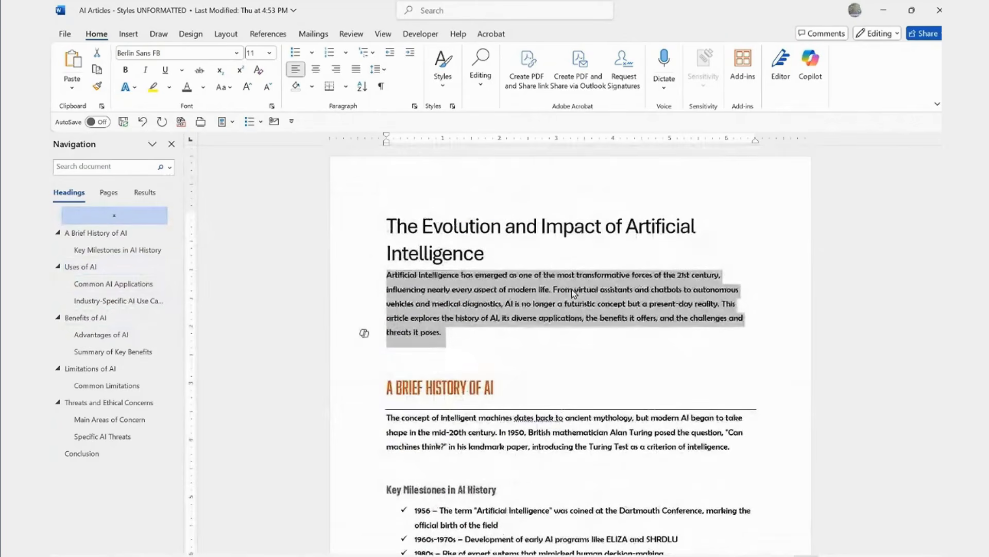
{"action": "scroll", "coordinate": [574, 293], "scroll_direction": "down", "scroll_amount": 2}
{"action": "scroll", "coordinate": [574, 293], "scroll_direction": "up", "scroll_amount": 2}
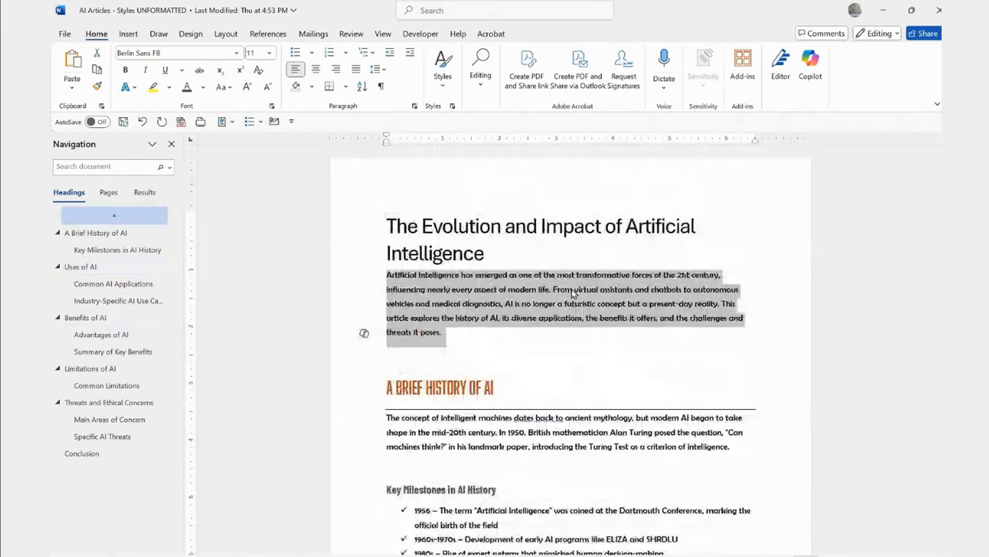
{"action": "scroll", "coordinate": [574, 293], "scroll_direction": "down", "scroll_amount": 3}
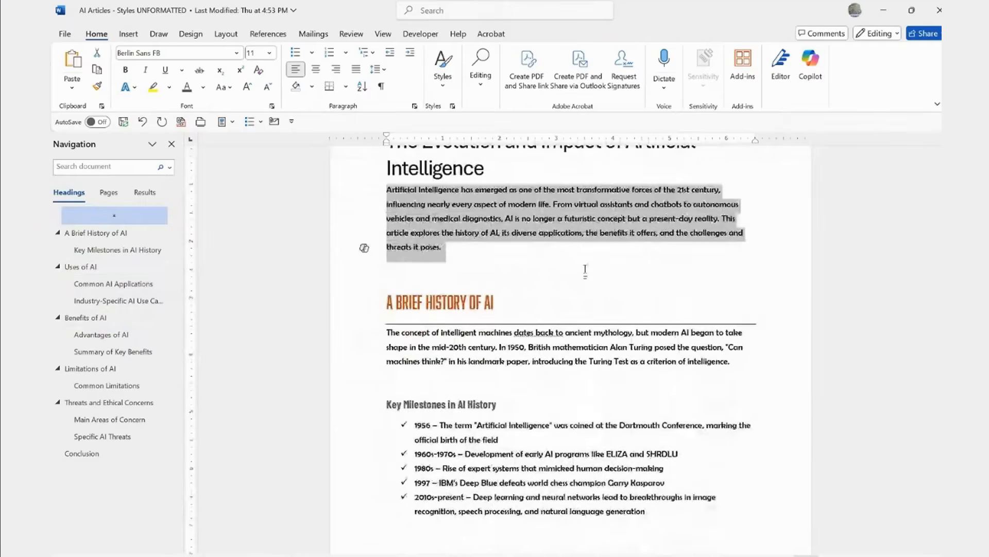
{"action": "scroll", "coordinate": [584, 269], "scroll_direction": "down", "scroll_amount": 2}
{"action": "scroll", "coordinate": [587, 270], "scroll_direction": "up", "scroll_amount": 3}
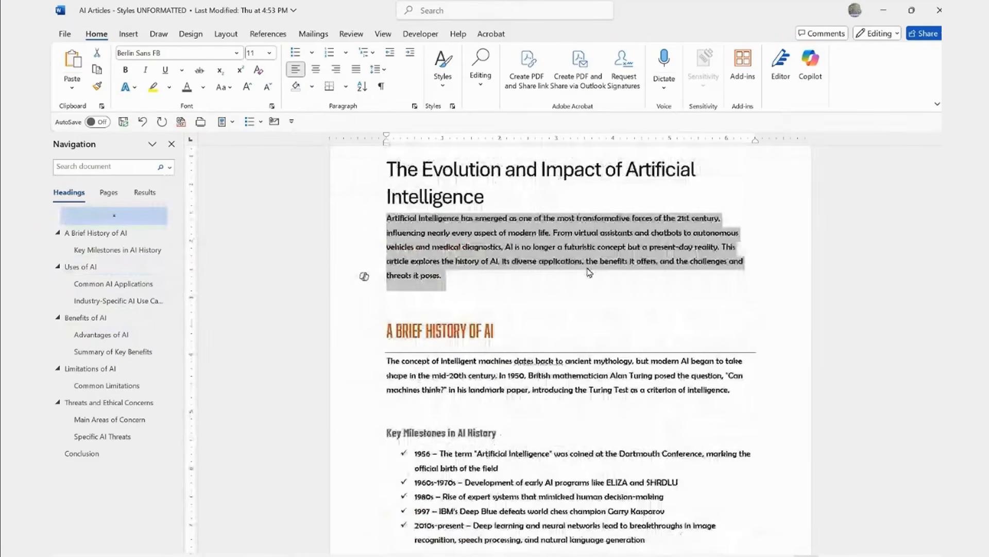
{"action": "scroll", "coordinate": [589, 272], "scroll_direction": "down", "scroll_amount": 3}
{"action": "scroll", "coordinate": [582, 438], "scroll_direction": "up", "scroll_amount": 1}
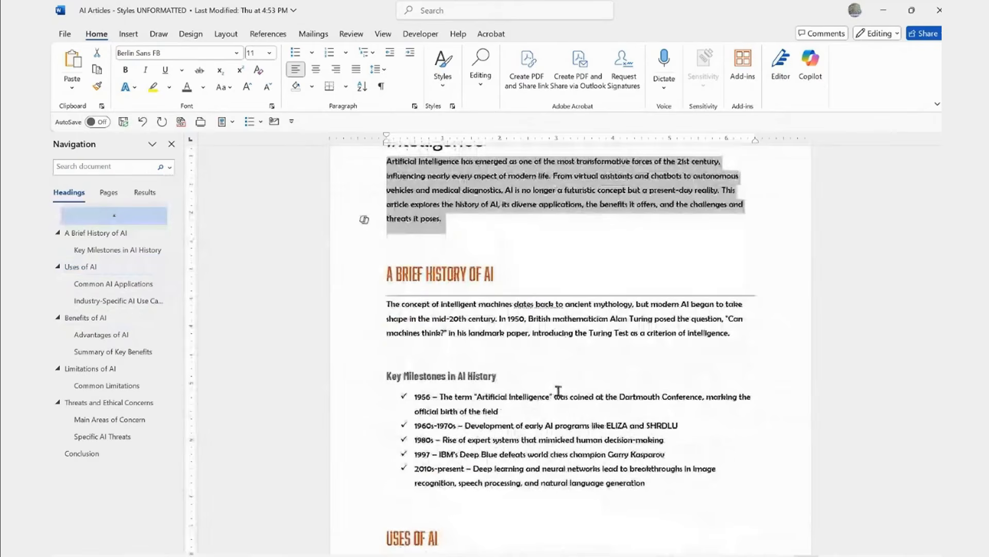
Step: Change the bullets of the whole "Key Milestones in AI History" list to hollow circles
{"action": "scroll", "coordinate": [559, 391], "scroll_direction": "down", "scroll_amount": 3}
{"action": "left_click_drag", "start_coordinate": [647, 397], "coordinate": [413, 318]}
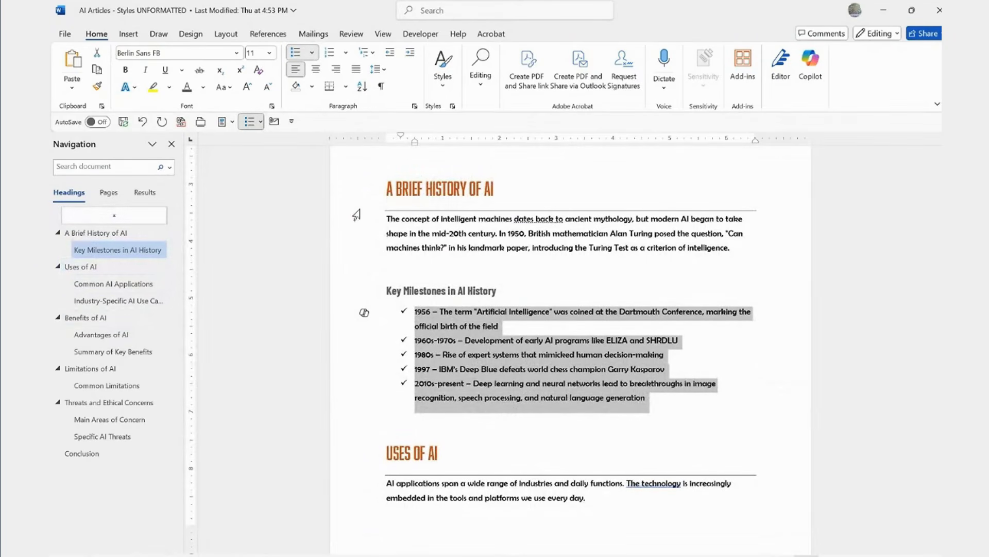
{"action": "left_click", "coordinate": [311, 52]}
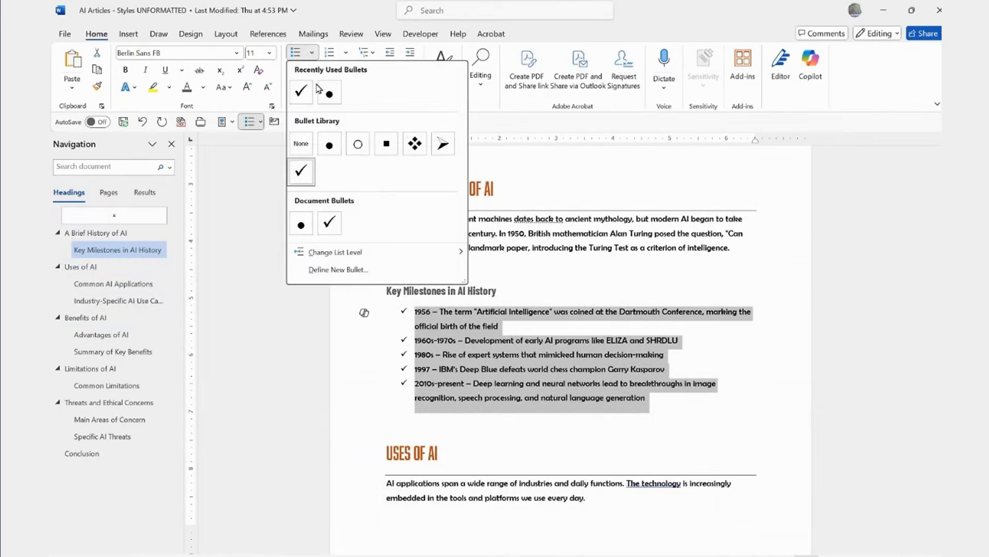
{"action": "left_click", "coordinate": [358, 145]}
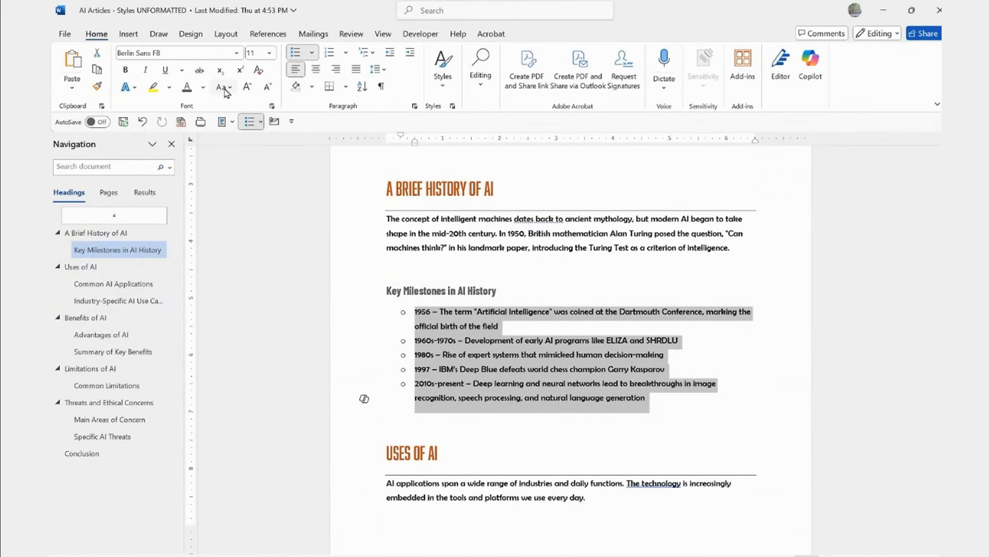
Step: Format the "Key Milestones in AI History" list text in Aptos (Body) at 12 pt
{"action": "left_click", "coordinate": [248, 89]}
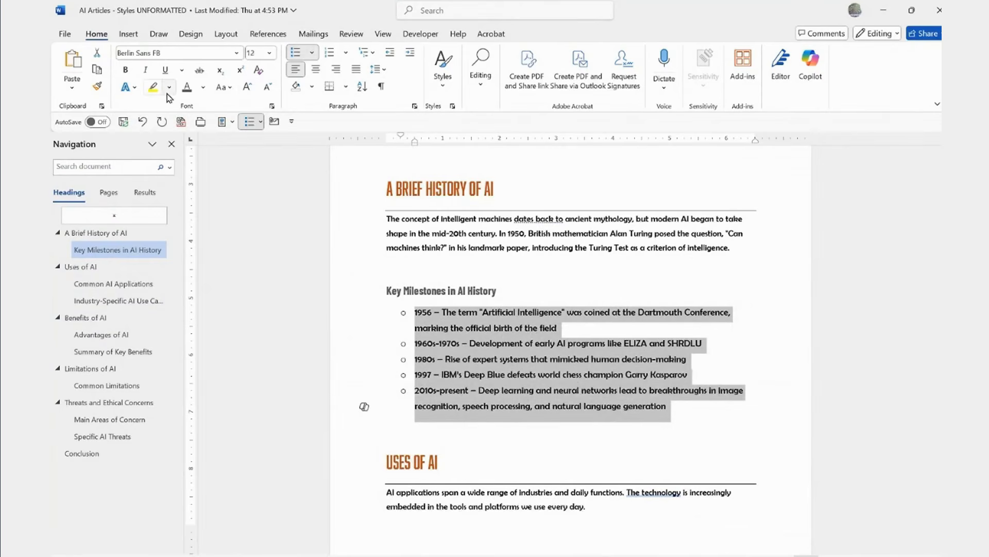
{"action": "left_click", "coordinate": [237, 53]}
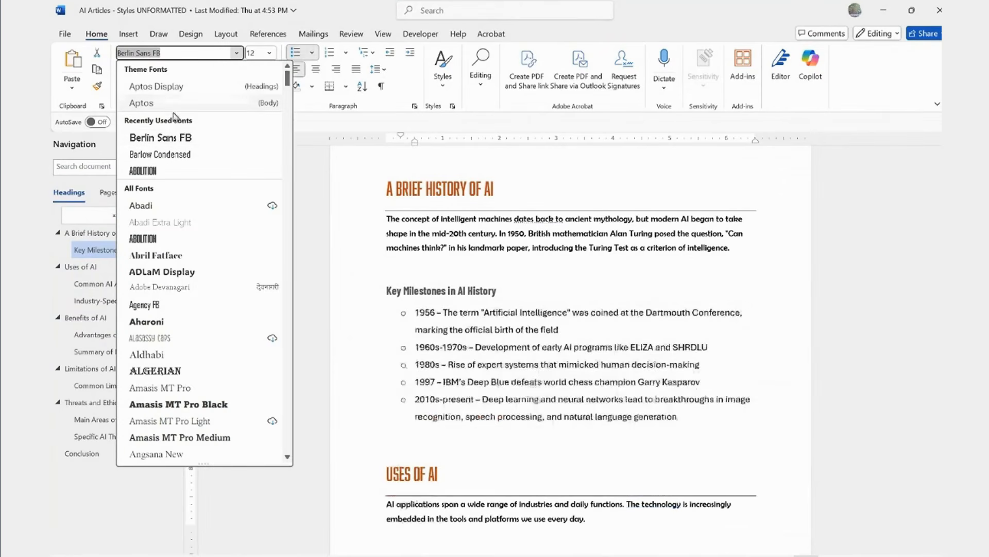
{"action": "left_click", "coordinate": [154, 102]}
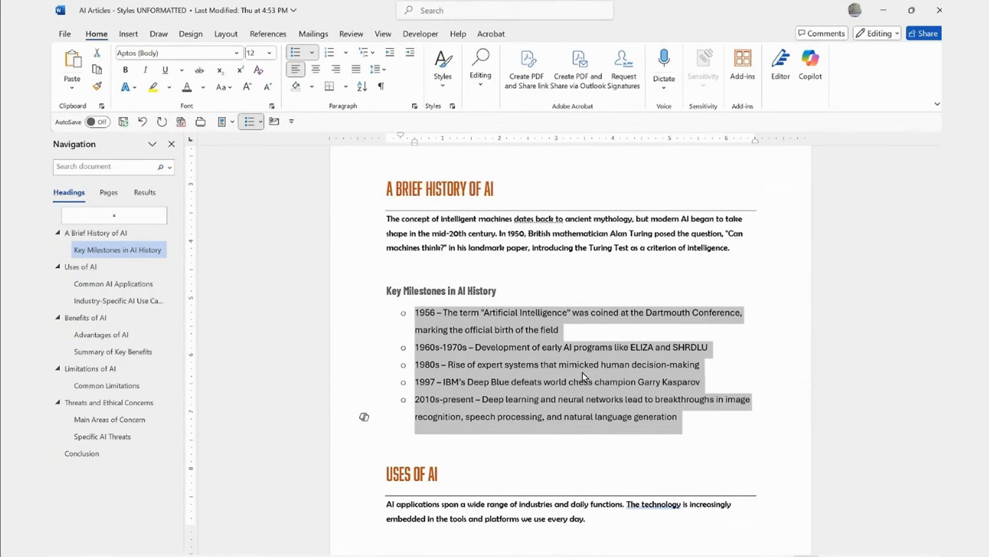
Step: Create a new style from the selected milestone list's formatting, naming it with the author's name followed by "Bullets"
{"action": "left_click", "coordinate": [442, 83]}
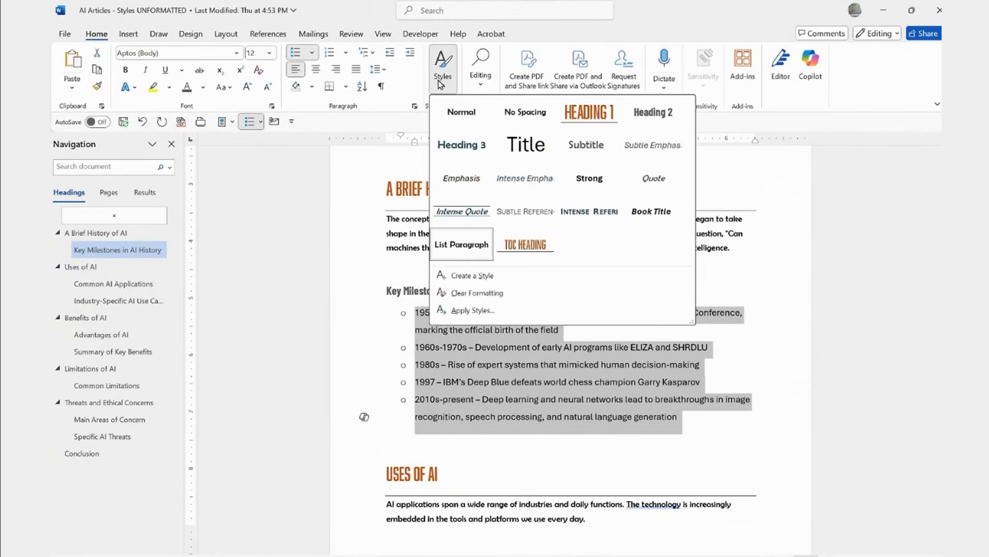
{"action": "left_click", "coordinate": [476, 278]}
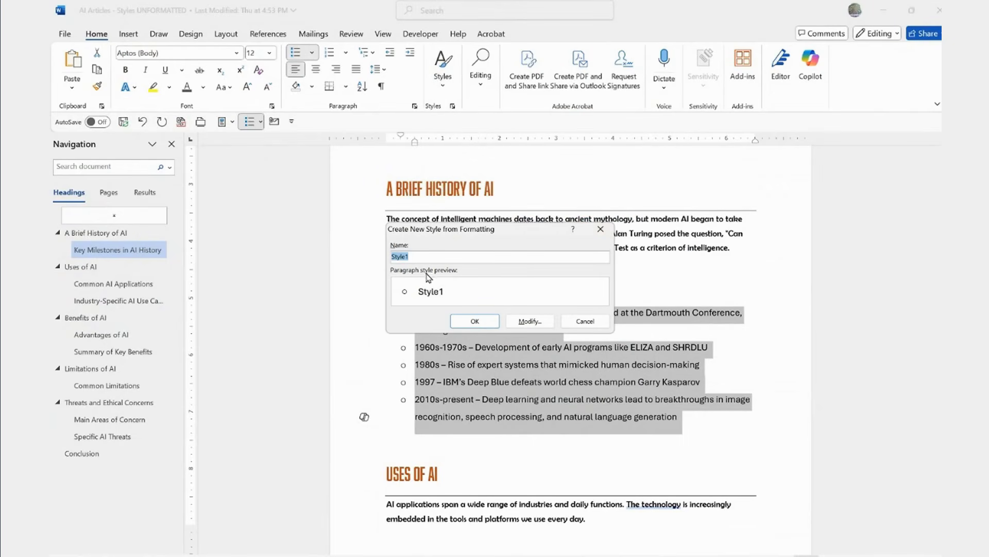
{"action": "type", "text": "Dave C Bullets"}
{"action": "left_click", "coordinate": [475, 321]}
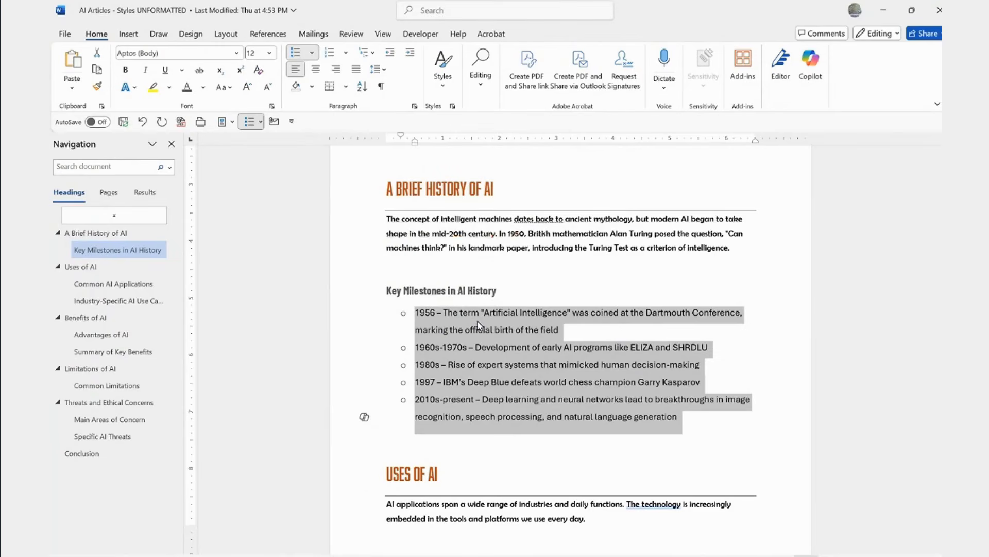
Step: Apply the custom Bullets style to the whole checkmark list under "Common AI Applications"
{"action": "left_click", "coordinate": [509, 382]}
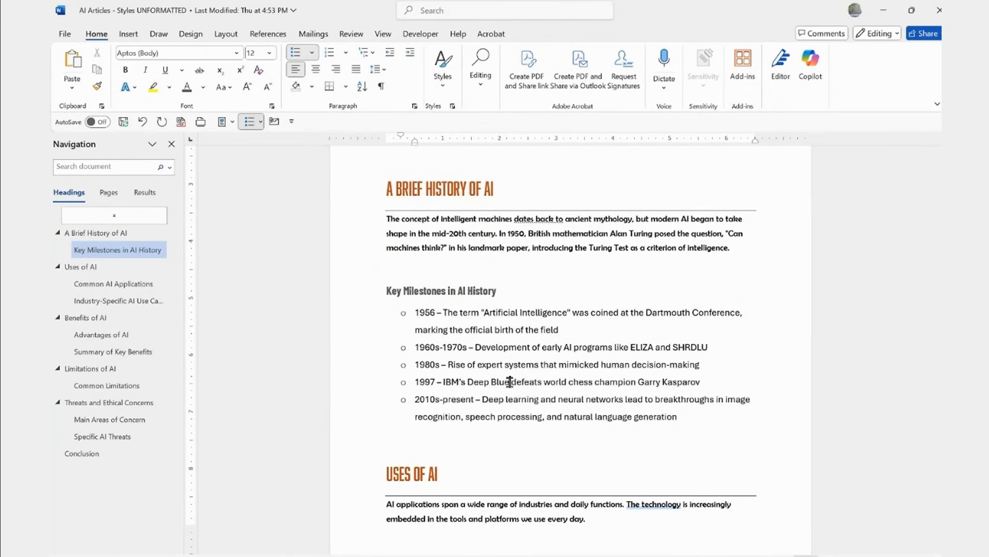
{"action": "scroll", "coordinate": [509, 381], "scroll_direction": "down", "scroll_amount": 6}
{"action": "left_click_drag", "start_coordinate": [665, 391], "coordinate": [326, 336]}
{"action": "left_click", "coordinate": [442, 72]}
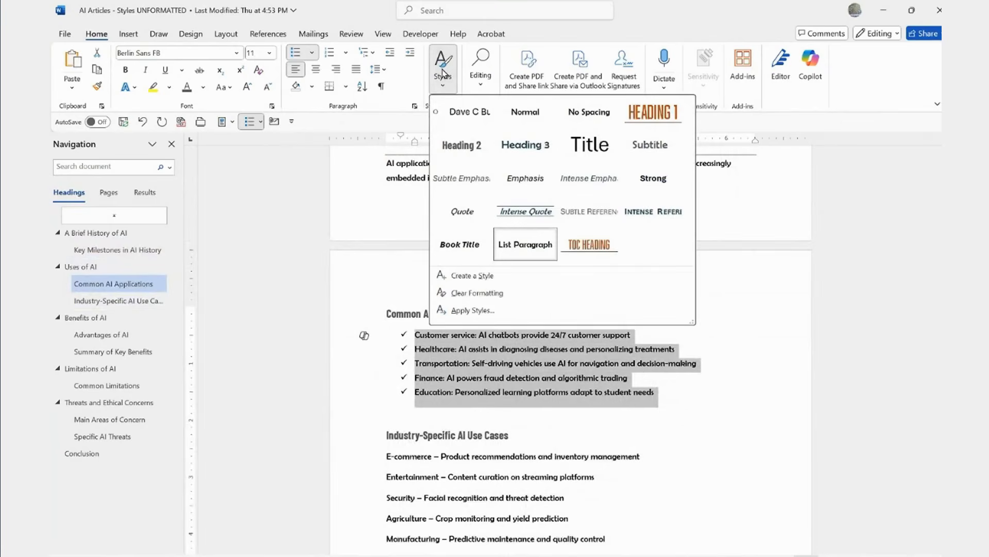
{"action": "left_click", "coordinate": [462, 126]}
Step: Apply the custom Bullets style to the five lines under "Industry-Specific AI Use Cases", from E-commerce to Manufacturing
{"action": "scroll", "coordinate": [506, 354], "scroll_direction": "down", "scroll_amount": 3}
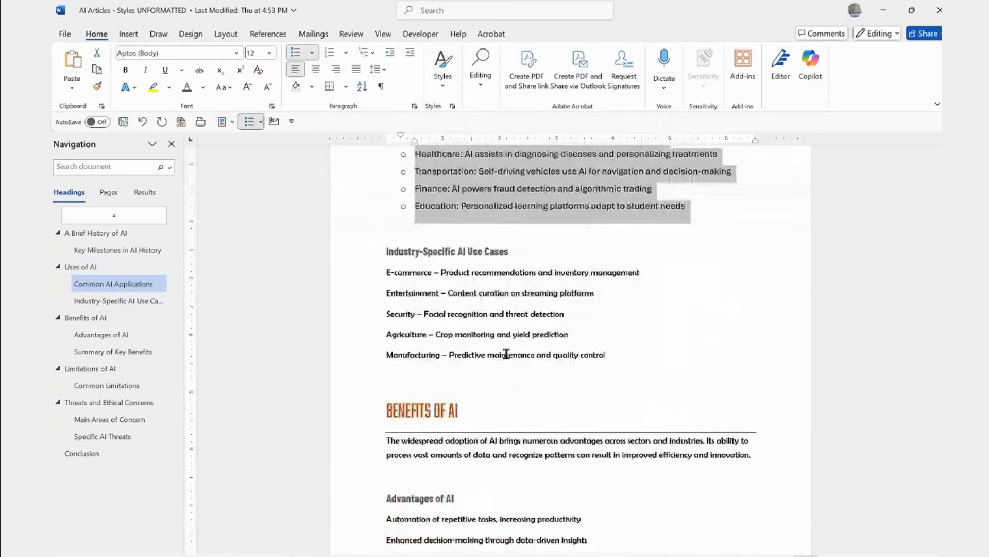
{"action": "left_click_drag", "start_coordinate": [386, 272], "coordinate": [536, 356]}
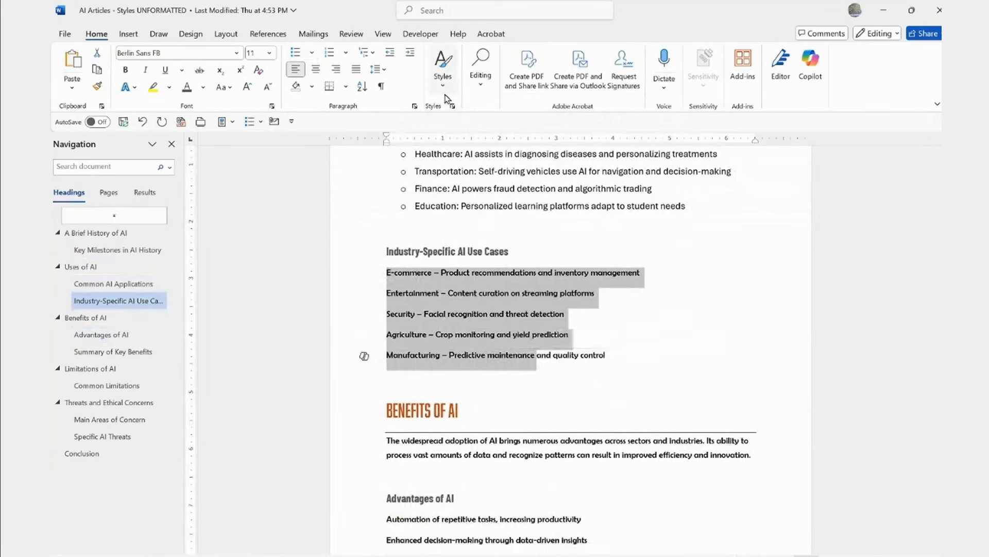
{"action": "key", "text": "F4"}
{"action": "scroll", "coordinate": [554, 333], "scroll_direction": "up", "scroll_amount": 4}
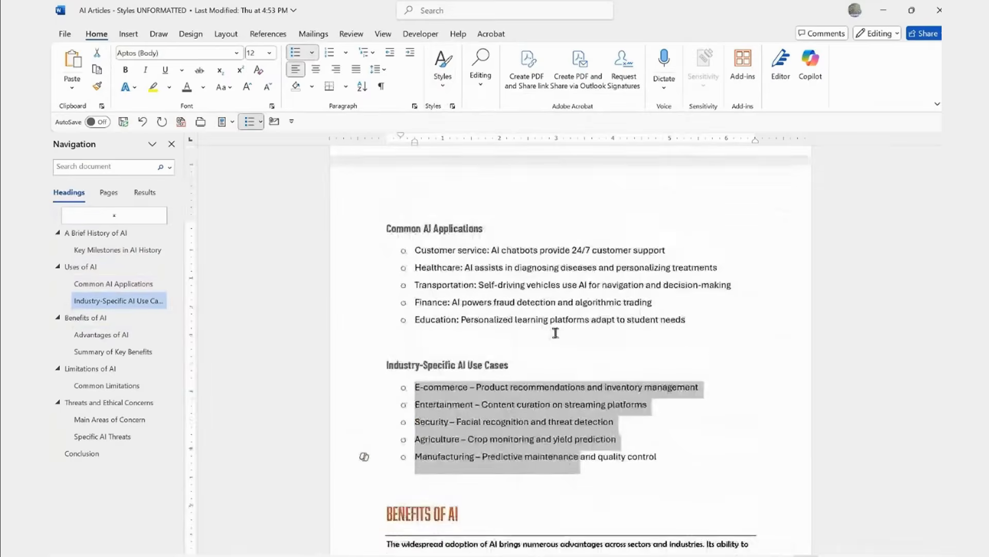
{"action": "scroll", "coordinate": [556, 332], "scroll_direction": "up", "scroll_amount": 3}
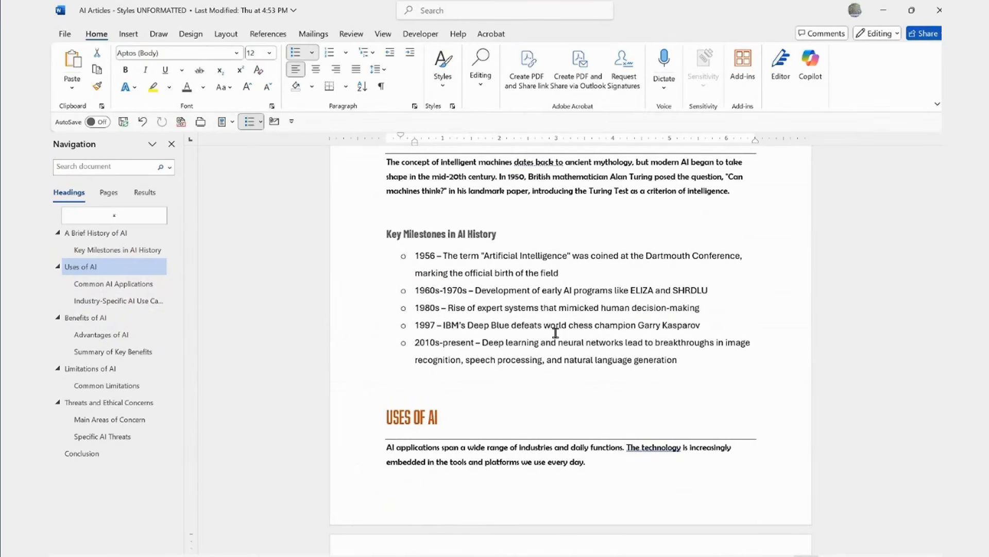
Step: Apply the custom Bullets style to the five lines under "Advantages of AI"
{"action": "scroll", "coordinate": [556, 333], "scroll_direction": "down", "scroll_amount": 10}
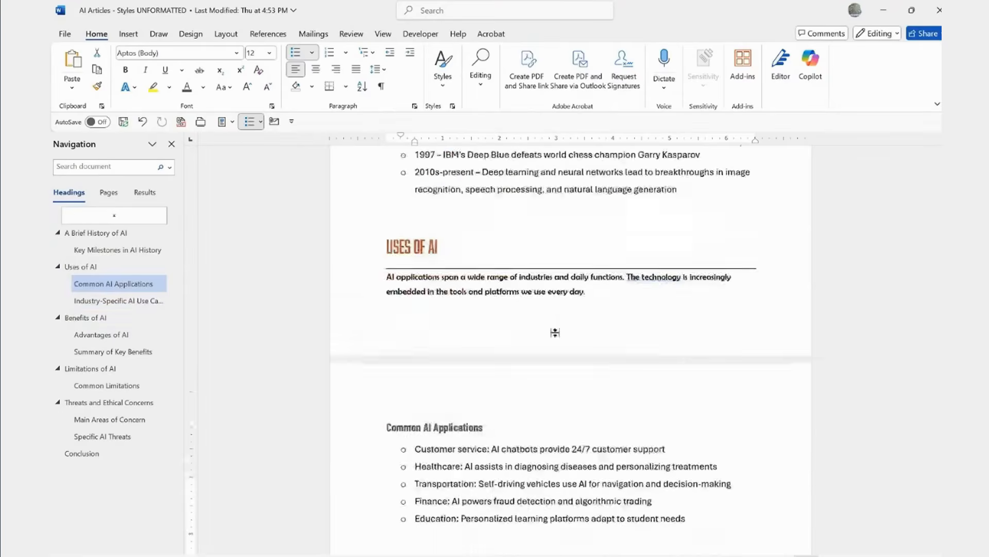
{"action": "scroll", "coordinate": [556, 337], "scroll_direction": "down", "scroll_amount": 5}
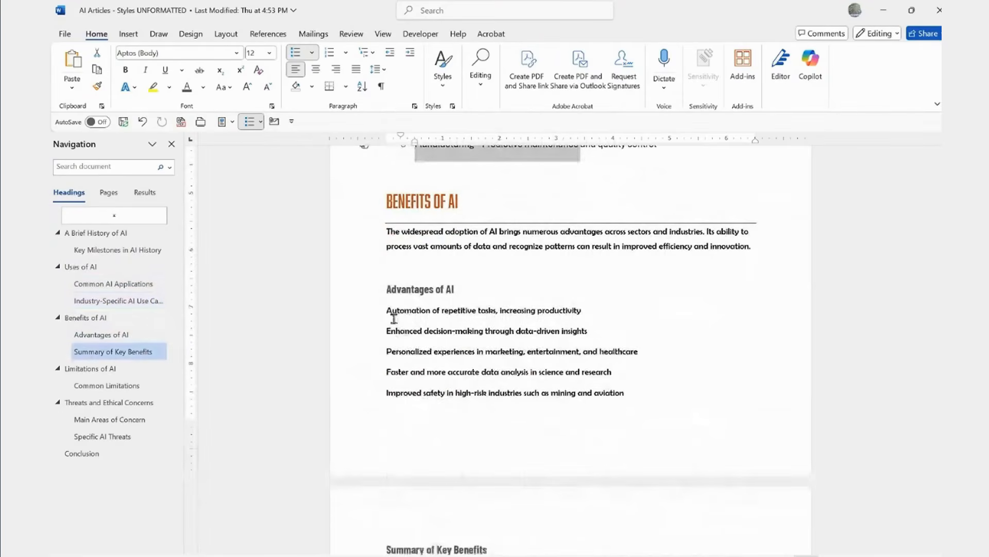
{"action": "left_click_drag", "start_coordinate": [384, 309], "coordinate": [461, 406]}
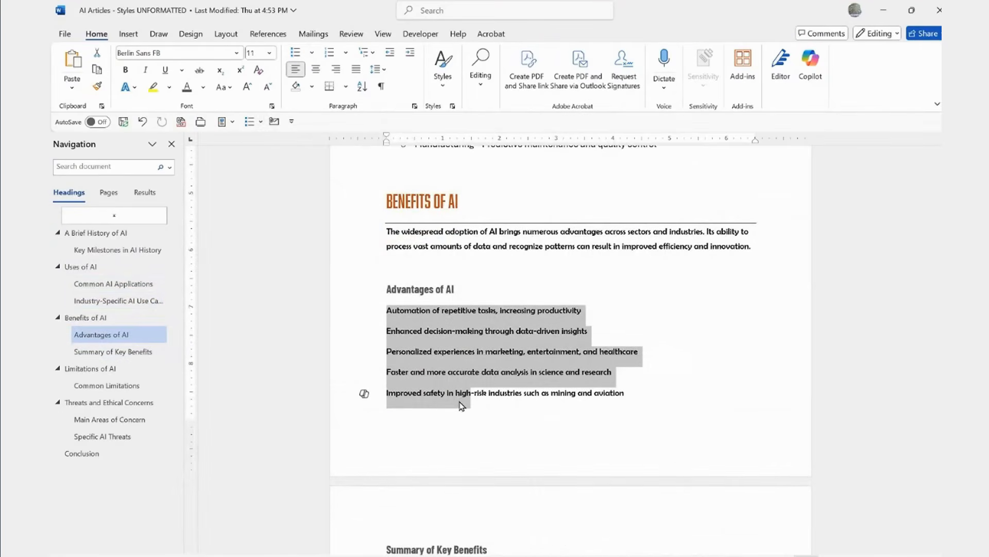
{"action": "left_click", "coordinate": [443, 64]}
{"action": "left_click", "coordinate": [524, 243]}
{"action": "scroll", "coordinate": [566, 350], "scroll_direction": "down", "scroll_amount": 1}
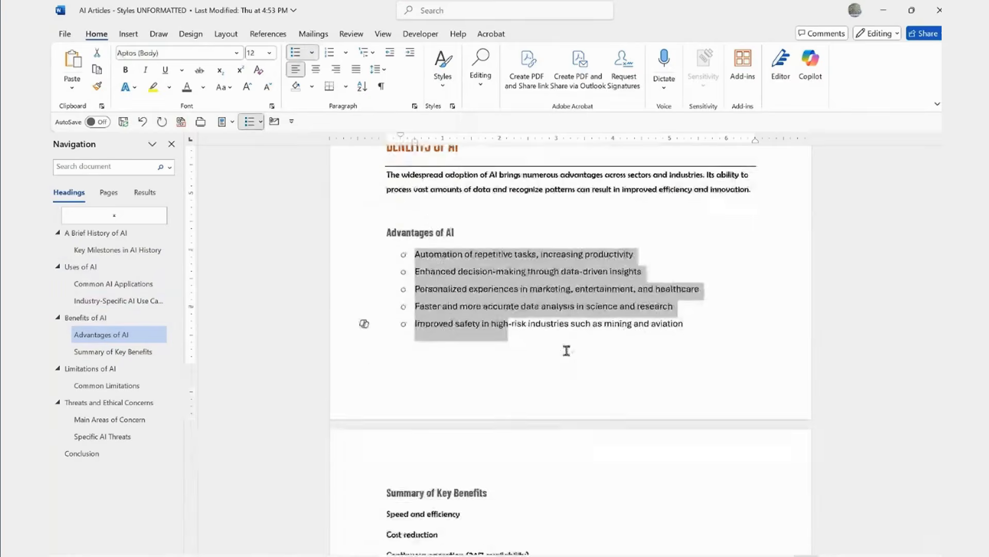
Step: Apply the custom Bullets style to the lines under "Summary of Key Benefits" and those under "Common Limitations"
{"action": "scroll", "coordinate": [566, 350], "scroll_direction": "down", "scroll_amount": 3}
{"action": "left_click_drag", "start_coordinate": [413, 343], "coordinate": [468, 422]}
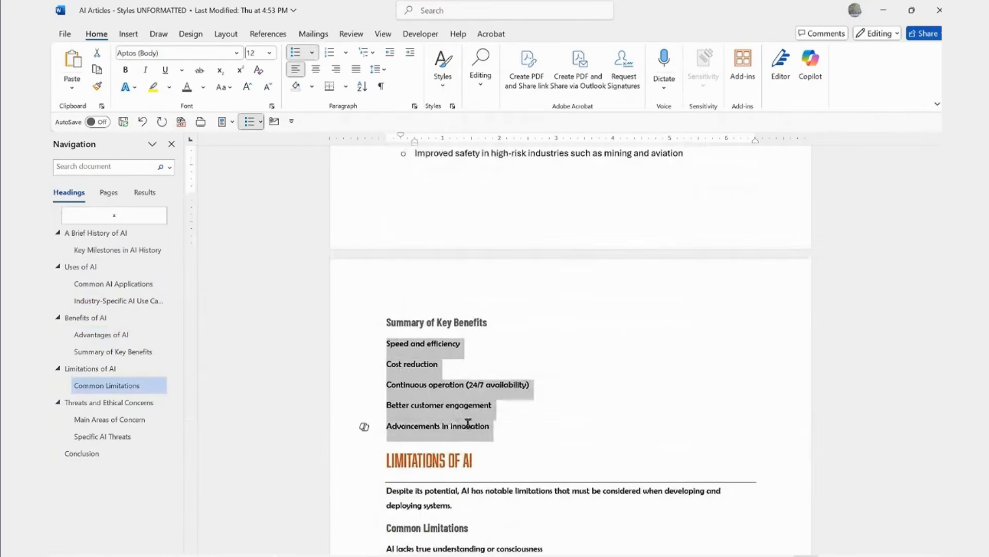
{"action": "key", "text": "F4"}
{"action": "scroll", "coordinate": [655, 380], "scroll_direction": "down", "scroll_amount": 2}
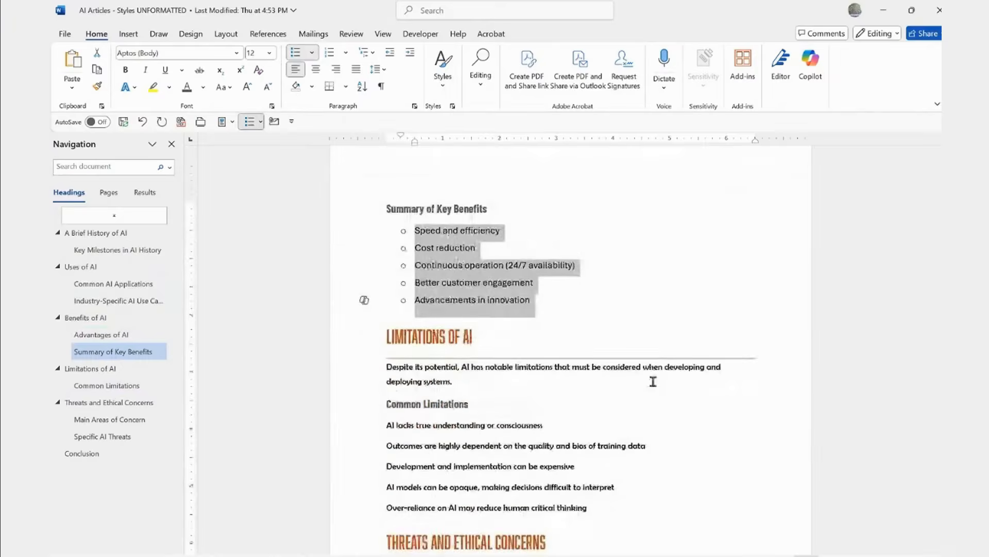
{"action": "scroll", "coordinate": [652, 381], "scroll_direction": "down", "scroll_amount": 3}
{"action": "left_click_drag", "start_coordinate": [381, 340], "coordinate": [428, 430]}
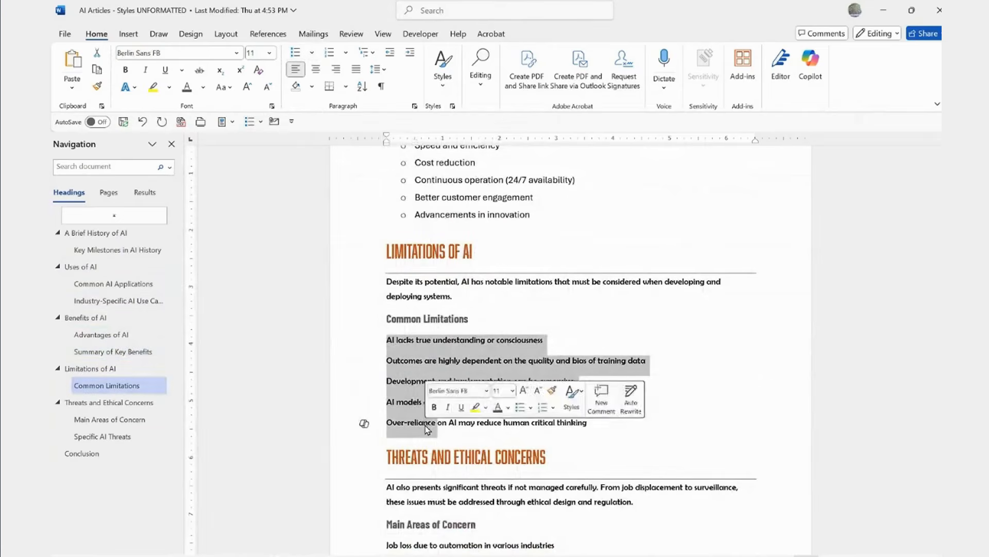
{"action": "key", "text": "F4"}
Step: Apply the custom Bullets style to the lines under "Main Areas of Concern" and those under "Specific AI Threats"
{"action": "scroll", "coordinate": [586, 381], "scroll_direction": "down", "scroll_amount": 4}
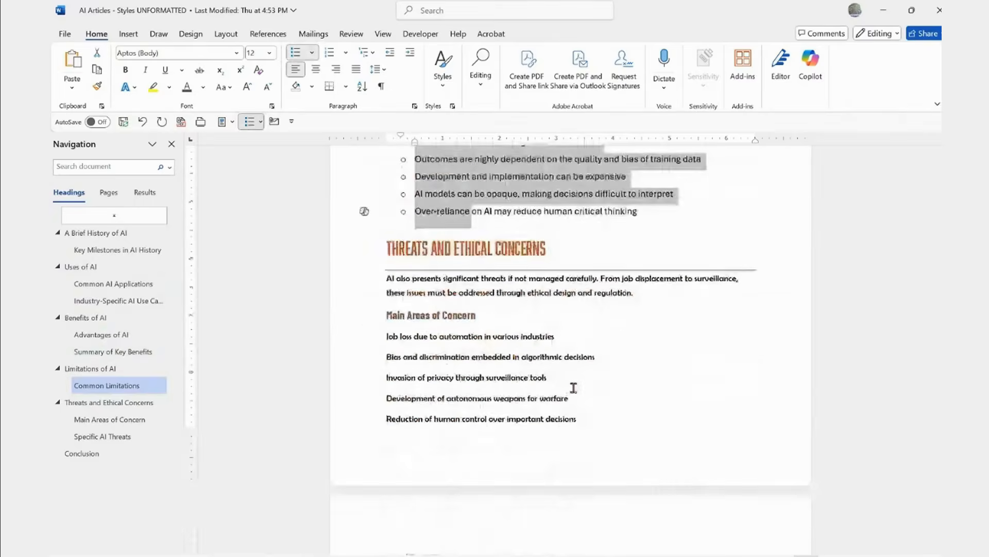
{"action": "left_click_drag", "start_coordinate": [387, 336], "coordinate": [457, 433]}
{"action": "scroll", "coordinate": [457, 433], "scroll_direction": "down", "scroll_amount": 2}
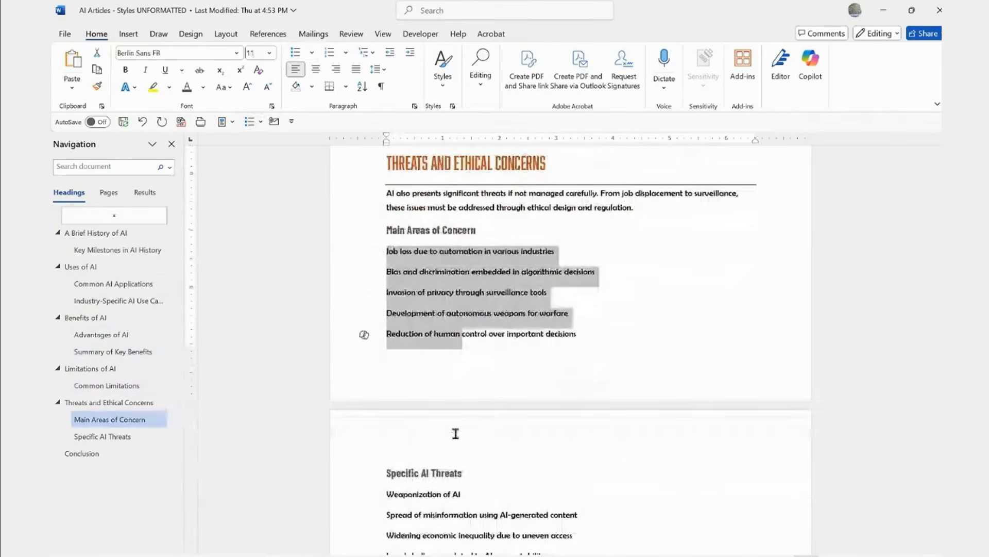
{"action": "key", "text": "F4"}
{"action": "scroll", "coordinate": [466, 420], "scroll_direction": "down", "scroll_amount": 3}
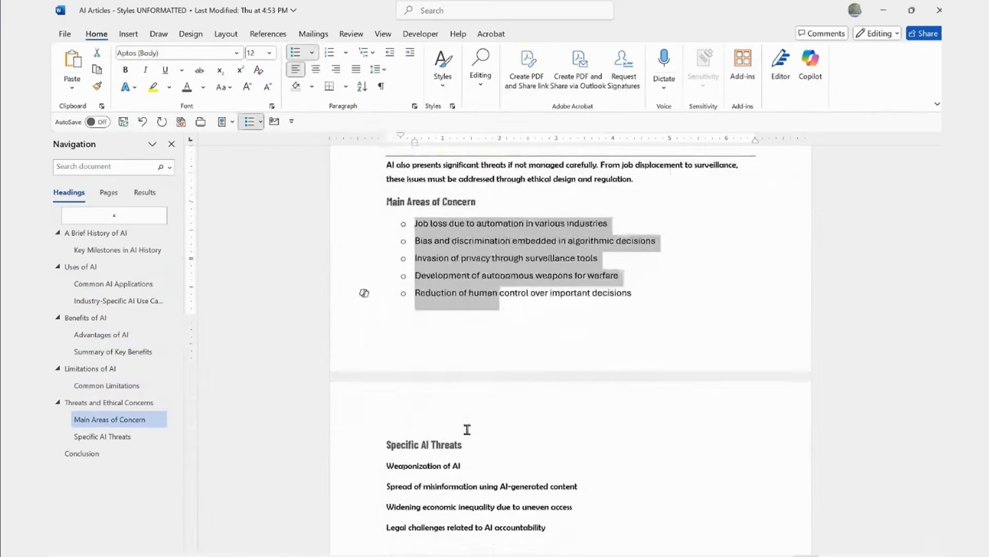
{"action": "left_click_drag", "start_coordinate": [384, 328], "coordinate": [437, 386]}
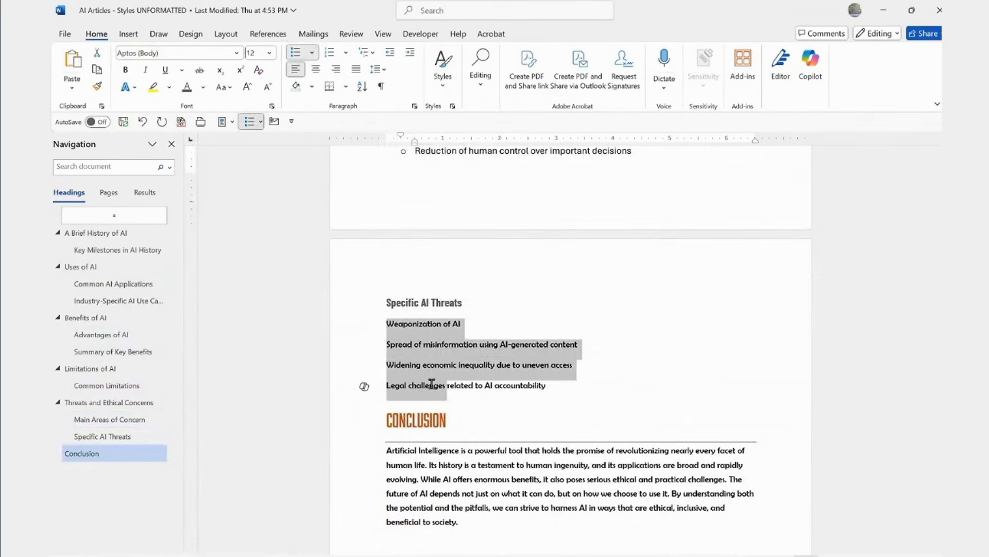
{"action": "key", "text": "F4"}
Step: Increase the left indent of the whole "Key Milestones in AI History" list to about 0.75 inch
{"action": "scroll", "coordinate": [571, 385], "scroll_direction": "up", "scroll_amount": 20}
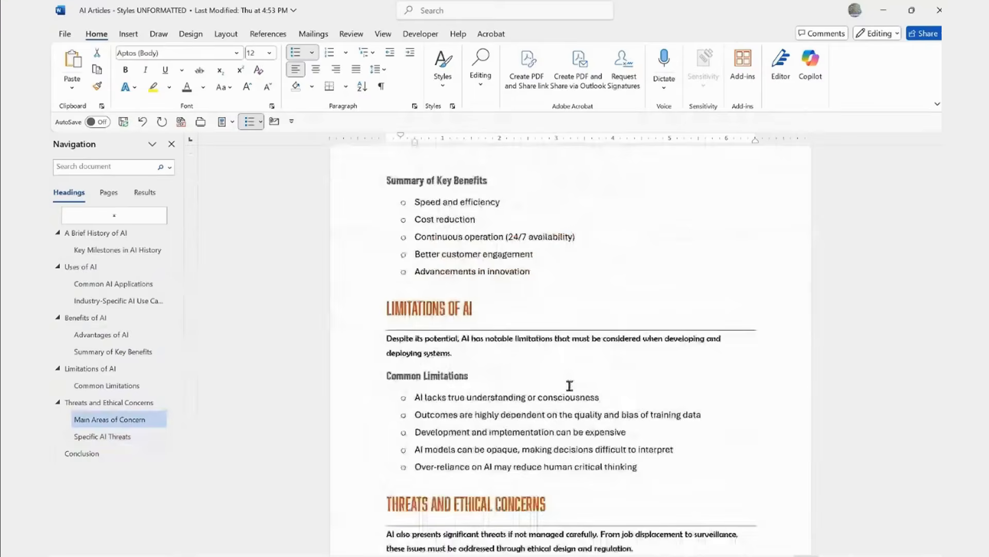
{"action": "scroll", "coordinate": [569, 385], "scroll_direction": "up", "scroll_amount": 10}
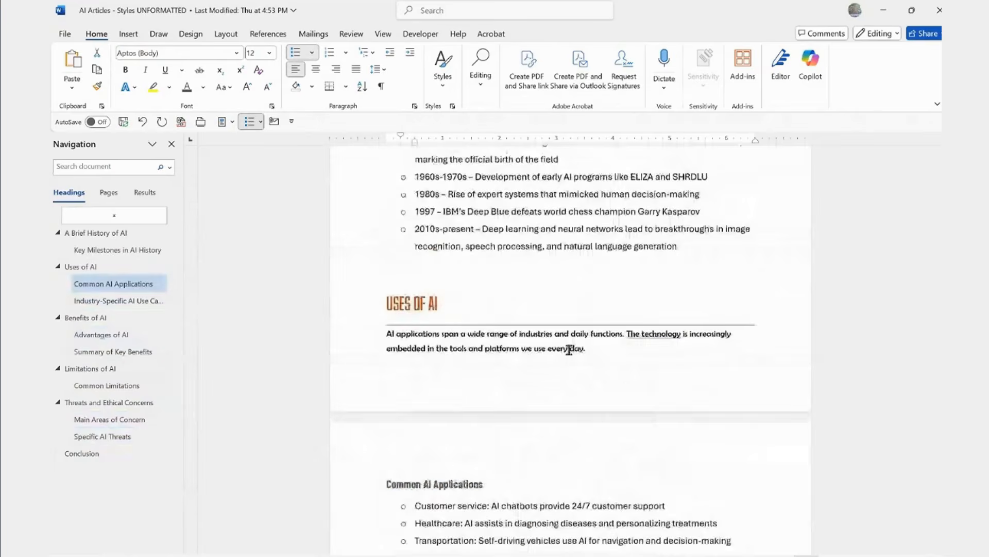
{"action": "scroll", "coordinate": [569, 350], "scroll_direction": "up", "scroll_amount": 5}
{"action": "scroll", "coordinate": [569, 350], "scroll_direction": "down", "scroll_amount": 2}
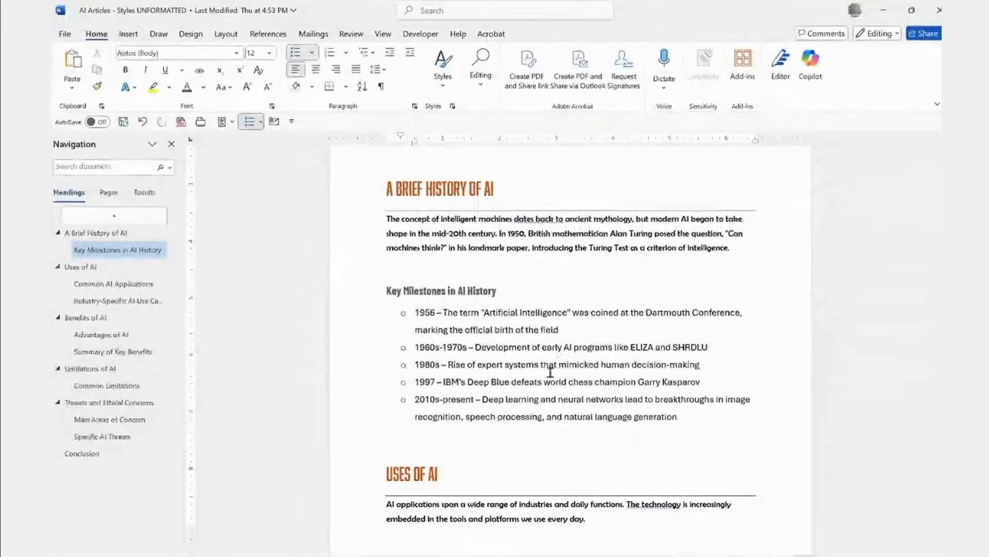
{"action": "left_click_drag", "start_coordinate": [679, 416], "coordinate": [416, 315]}
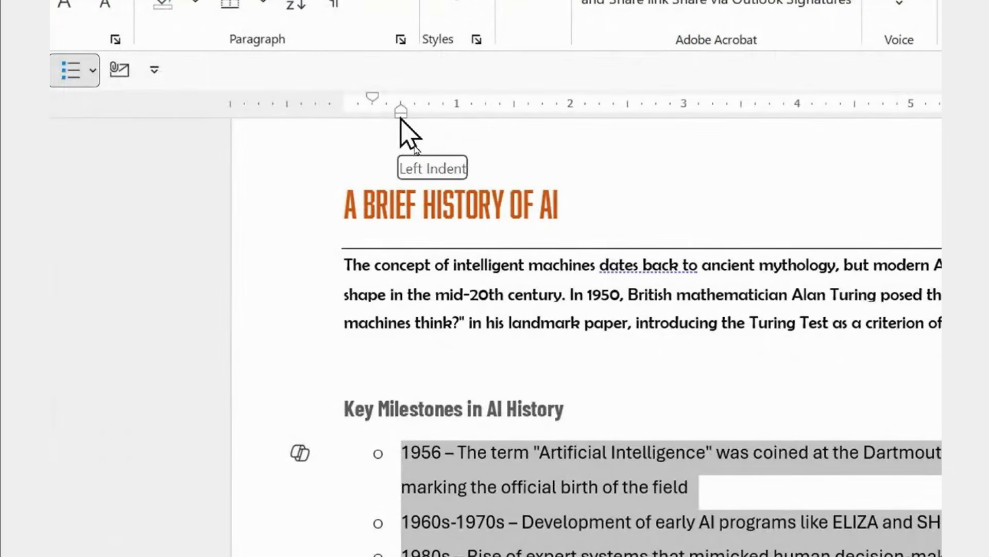
{"action": "mouse_move", "coordinate": [401, 118]}
{"action": "left_mouse_down"}
{"action": "mouse_move", "coordinate": [466, 133]}
{"action": "mouse_move", "coordinate": [404, 138]}
{"action": "mouse_move", "coordinate": [431, 133]}
{"action": "left_mouse_up"}
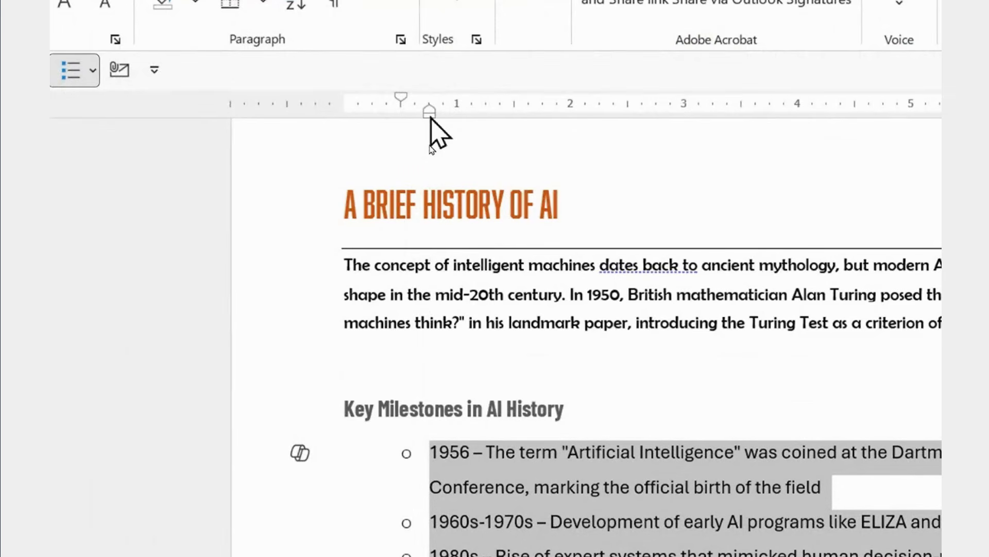
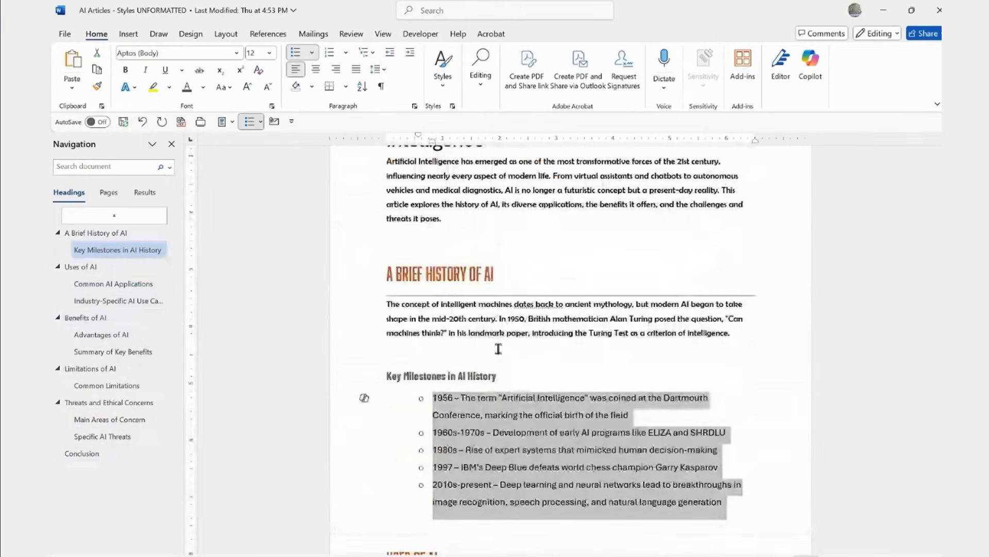
Step: Examine the title, headings and bullet lists from the introduction through "Common AI Applications" to check the bullet indentation
{"action": "left_click", "coordinate": [521, 369]}
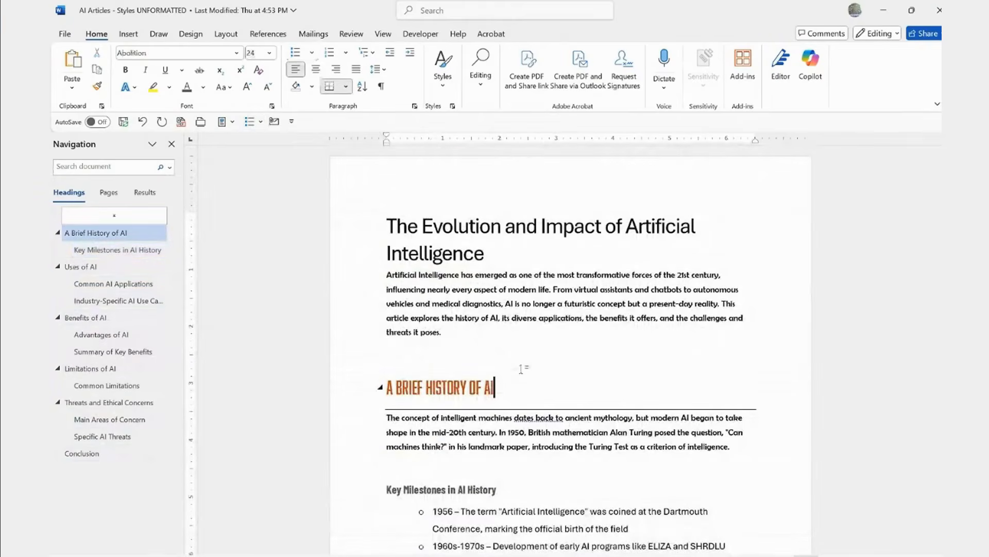
{"action": "scroll", "coordinate": [521, 369], "scroll_direction": "down", "scroll_amount": 5}
{"action": "scroll", "coordinate": [522, 369], "scroll_direction": "down", "scroll_amount": 3}
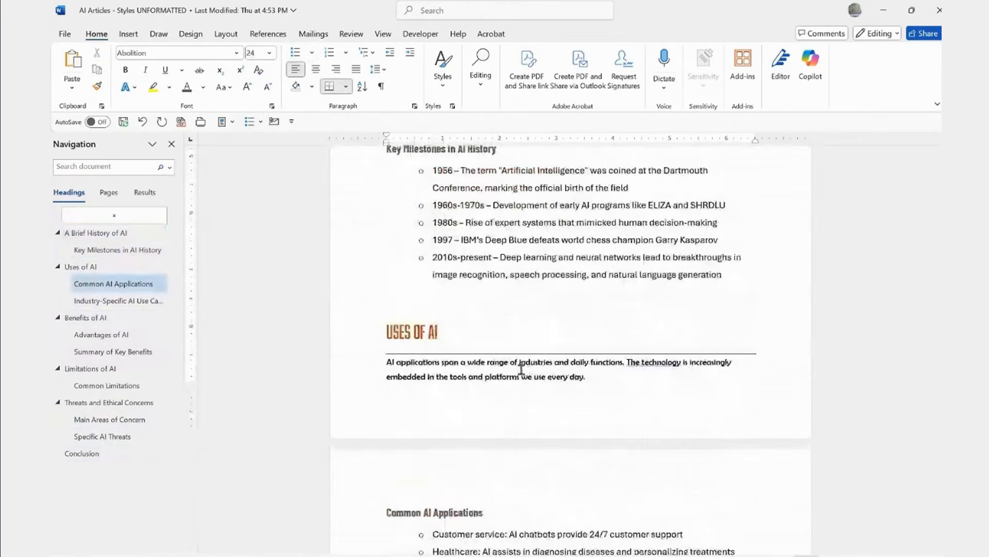
{"action": "scroll", "coordinate": [522, 368], "scroll_direction": "up", "scroll_amount": 8}
{"action": "left_click", "coordinate": [511, 302]}
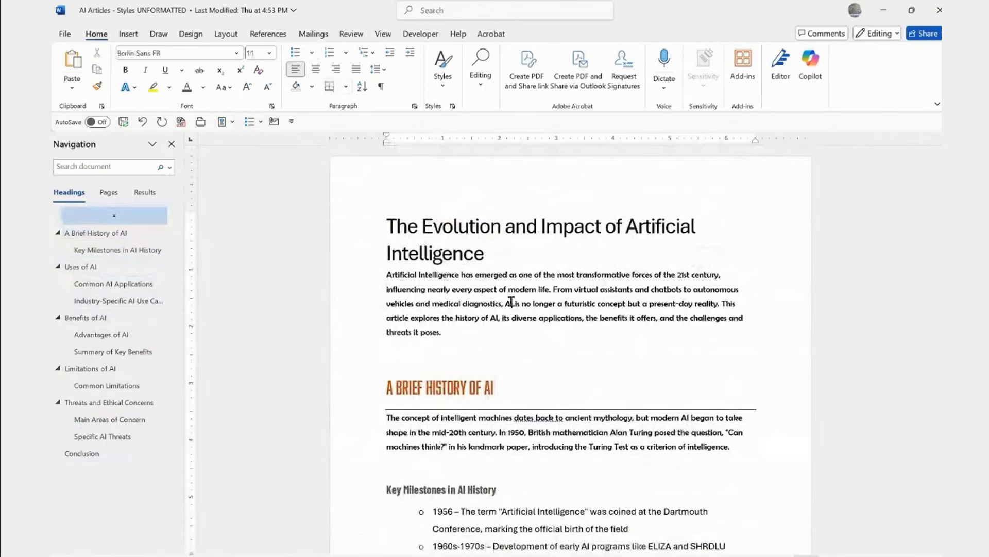
{"action": "scroll", "coordinate": [512, 301], "scroll_direction": "down", "scroll_amount": 1}
{"action": "scroll", "coordinate": [511, 301], "scroll_direction": "down", "scroll_amount": 1}
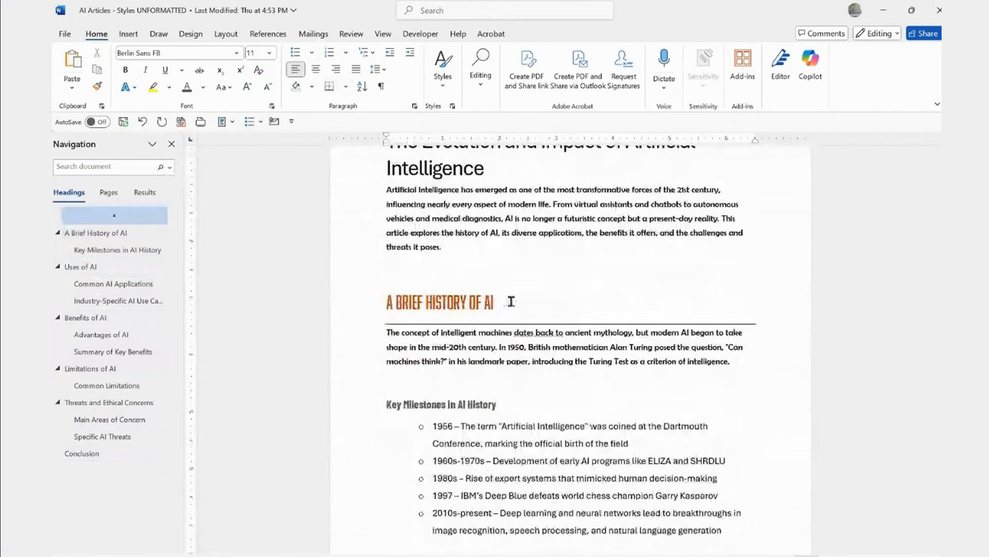
{"action": "scroll", "coordinate": [511, 302], "scroll_direction": "up", "scroll_amount": 3}
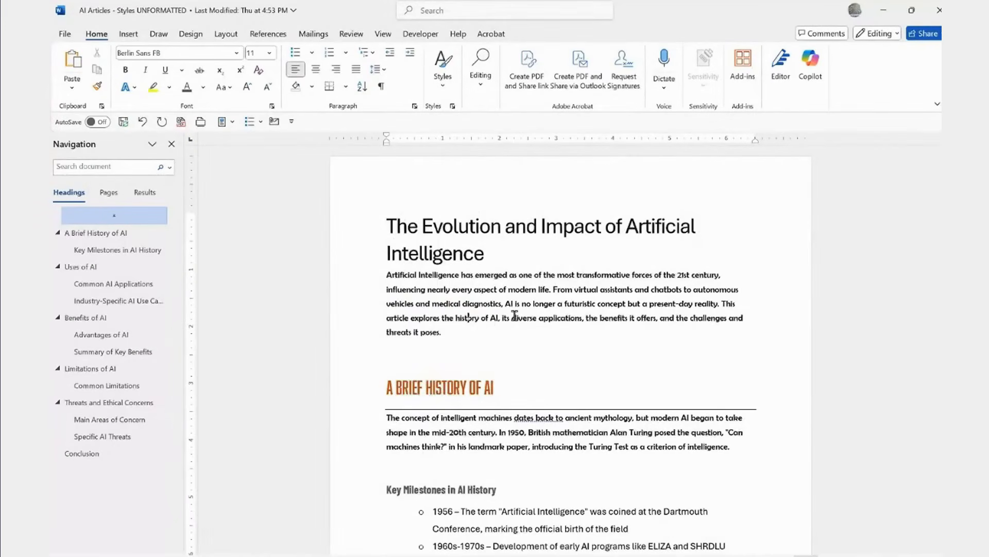
{"action": "scroll", "coordinate": [484, 407], "scroll_direction": "down", "scroll_amount": 10}
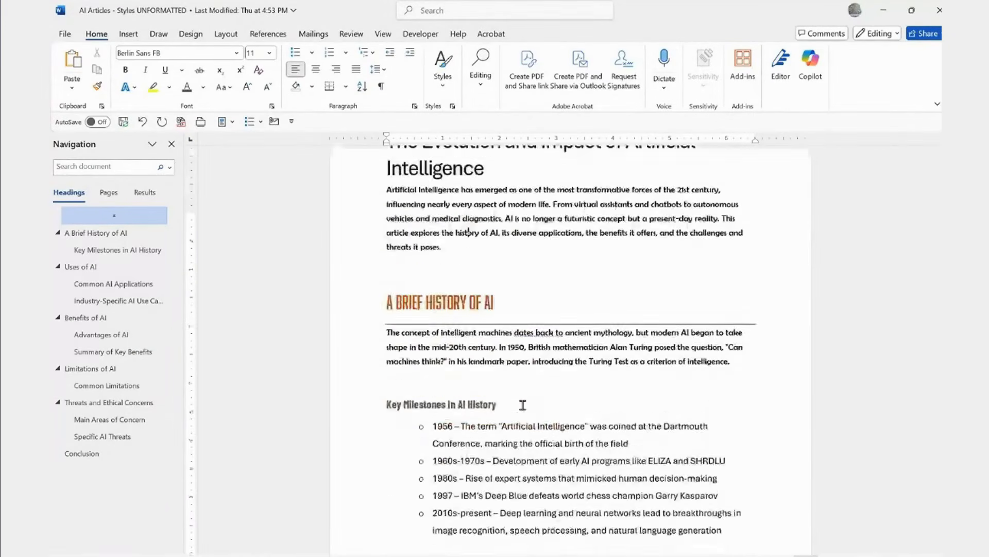
{"action": "scroll", "coordinate": [523, 405], "scroll_direction": "up", "scroll_amount": 10}
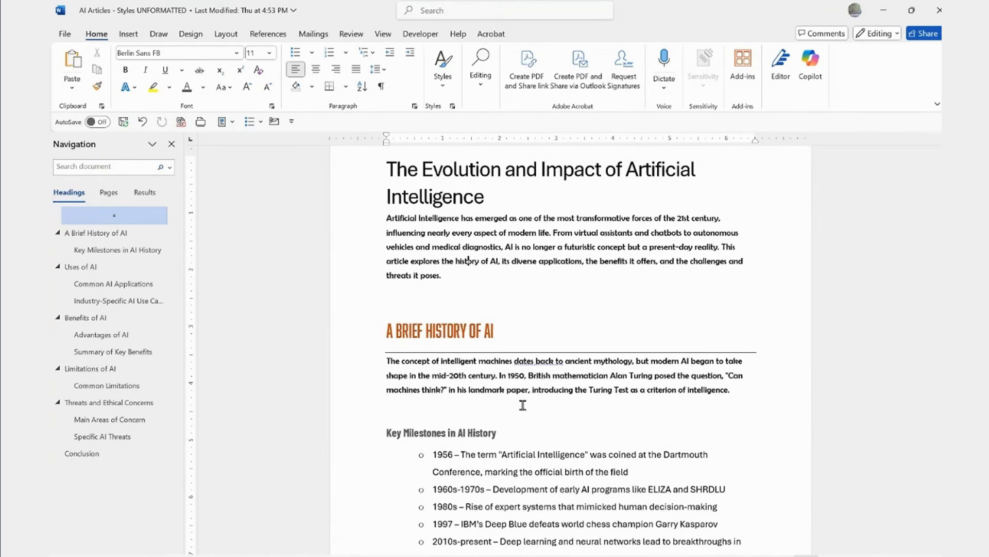
{"action": "scroll", "coordinate": [524, 397], "scroll_direction": "up", "scroll_amount": 2}
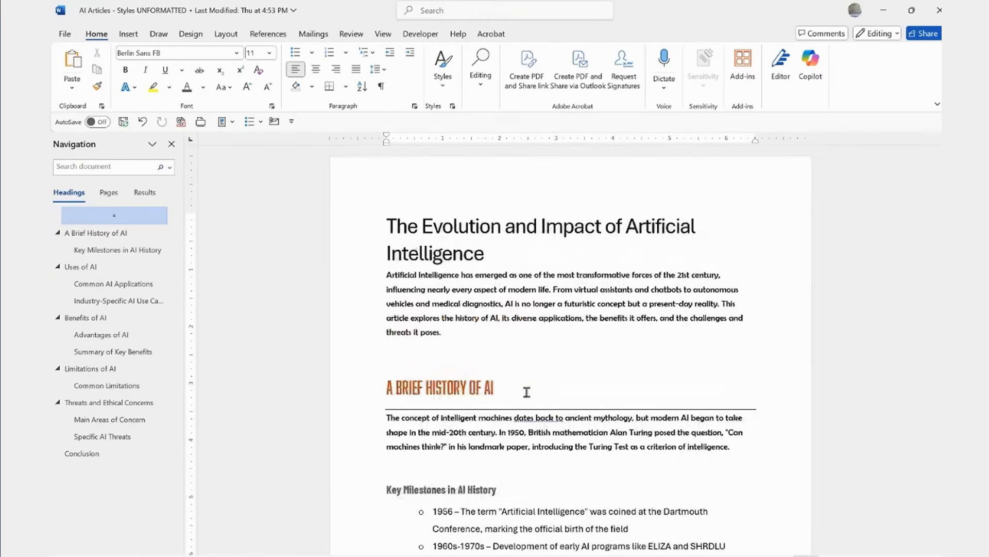
Step: Insert a page break before the title "The Evolution and Impact of Artificial Intelligence" and place the cursor on the new blank first page
{"action": "left_click", "coordinate": [382, 230]}
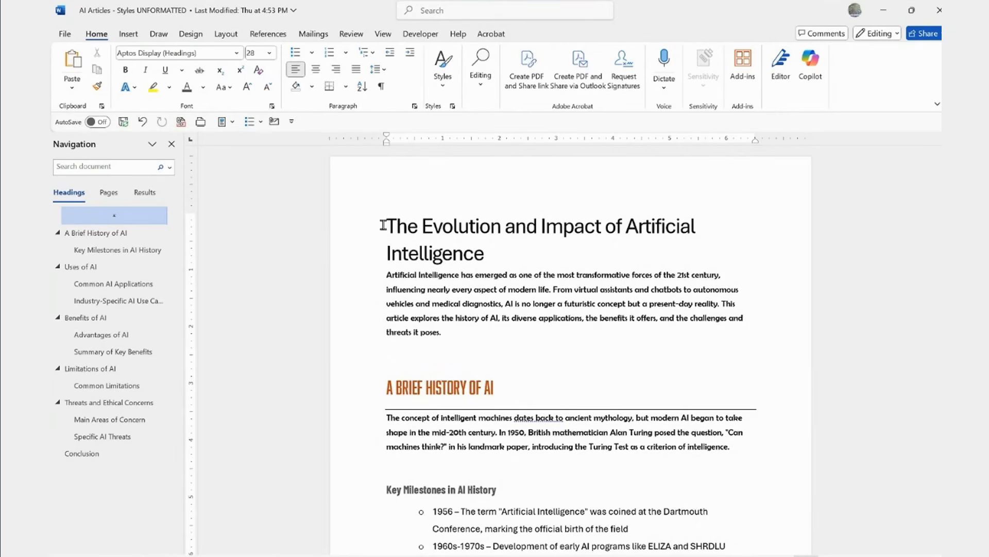
{"action": "left_click", "coordinate": [127, 37]}
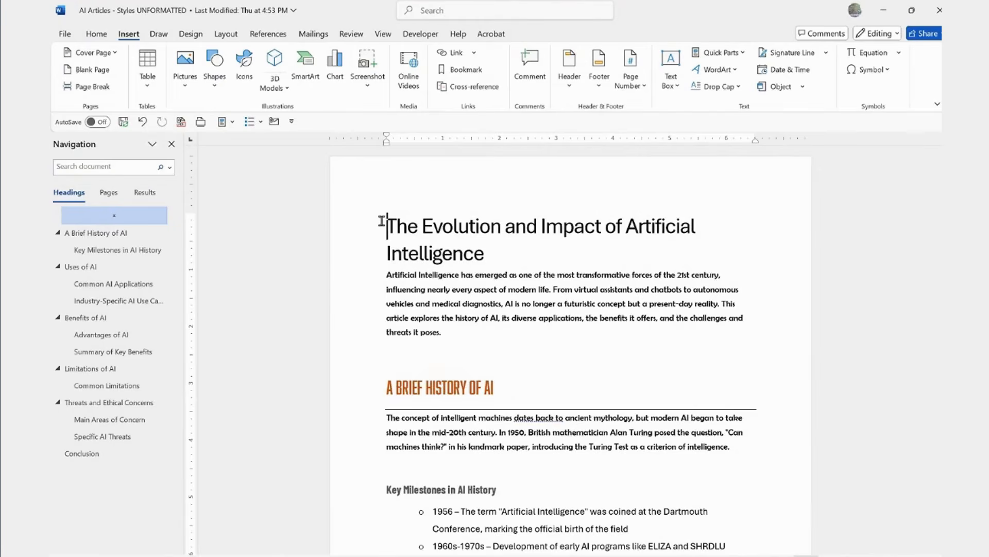
{"action": "key", "text": "ctrl+Return"}
{"action": "scroll", "coordinate": [446, 263], "scroll_direction": "up", "scroll_amount": 5}
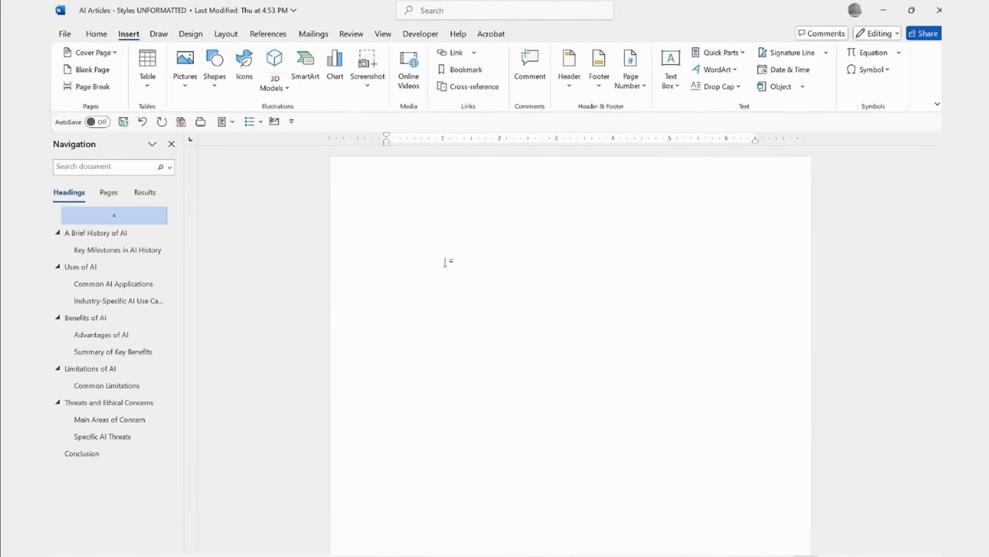
{"action": "left_click", "coordinate": [411, 225]}
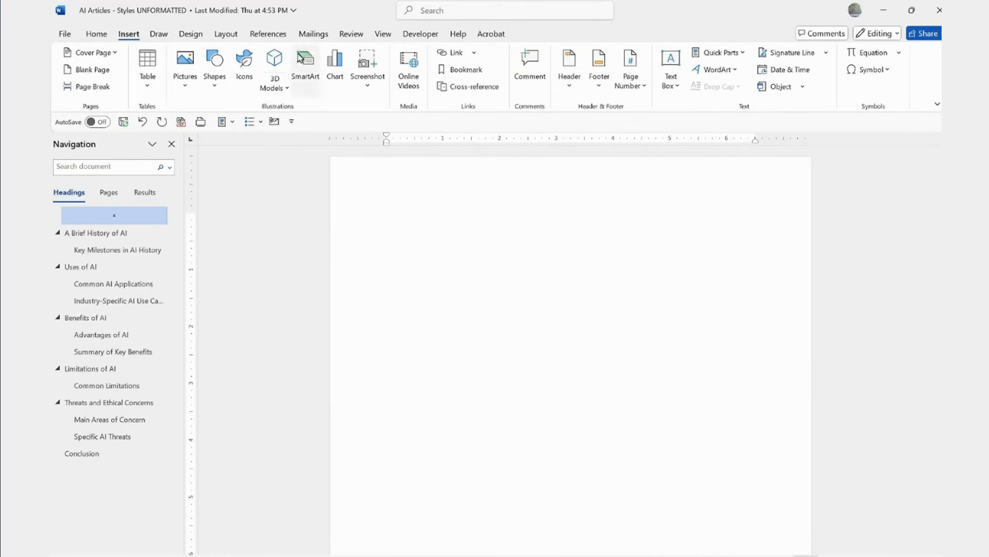
Step: Insert the built-in Automatic Table 2 table of contents on the blank first page
{"action": "left_click", "coordinate": [278, 35]}
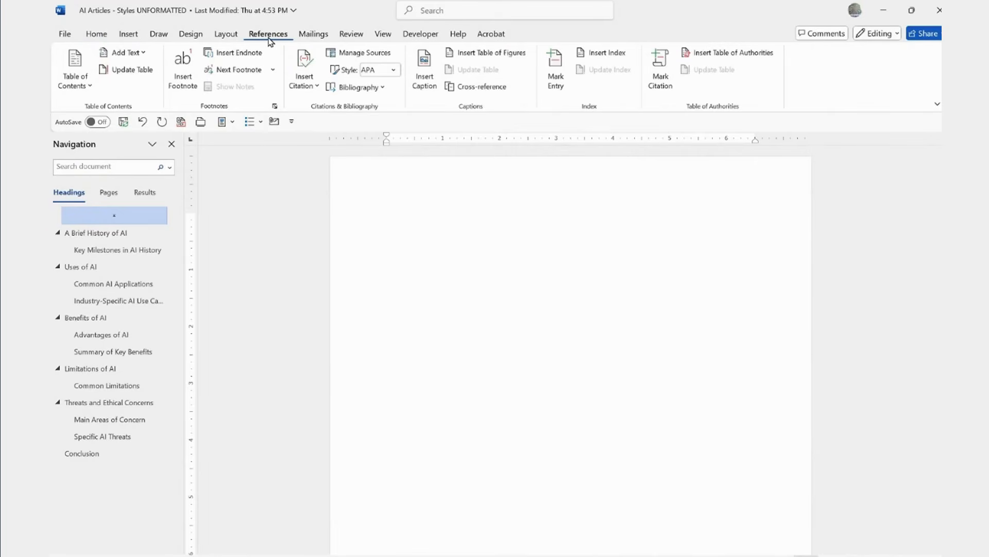
{"action": "left_click", "coordinate": [79, 84]}
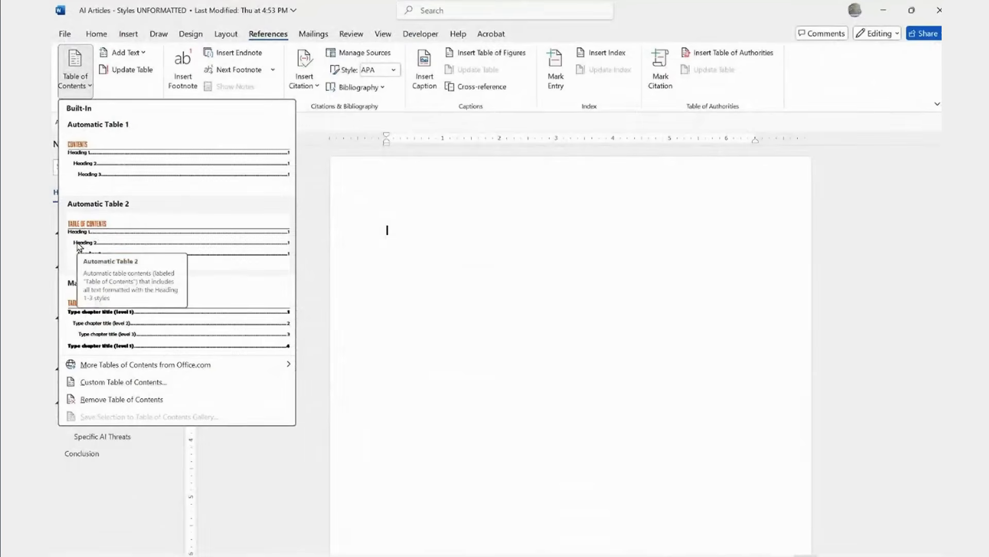
{"action": "left_click", "coordinate": [101, 243]}
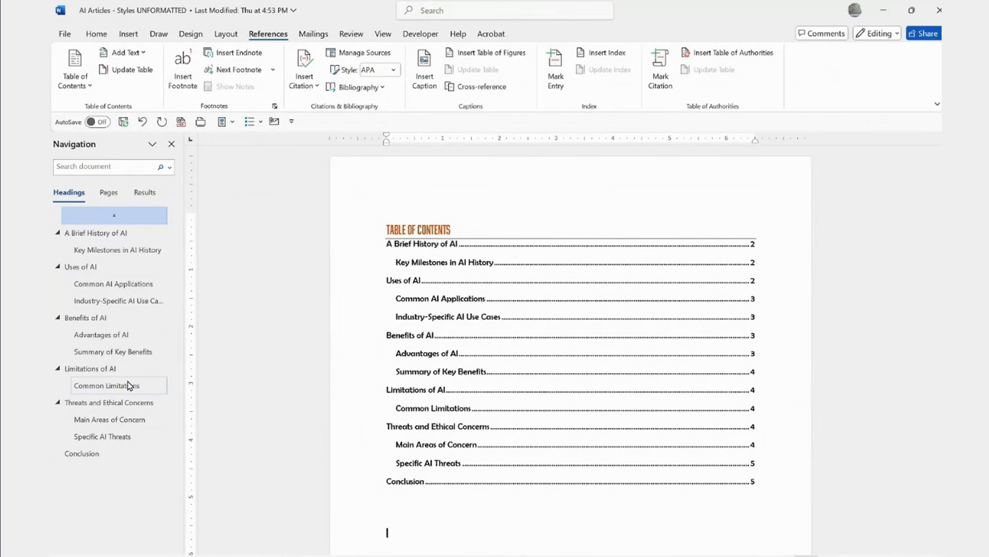
Step: Add the line "The Future of AI" below the "Key Milestones in AI History" list and give it the Heading 2 style
{"action": "left_click", "coordinate": [103, 253]}
{"action": "scroll", "coordinate": [586, 347], "scroll_direction": "up", "scroll_amount": 1}
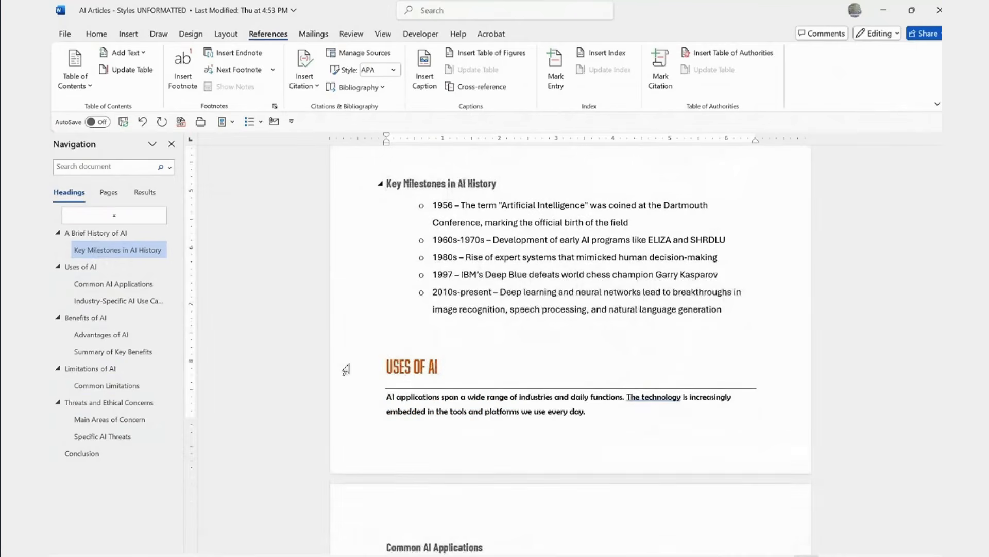
{"action": "left_click", "coordinate": [388, 362]}
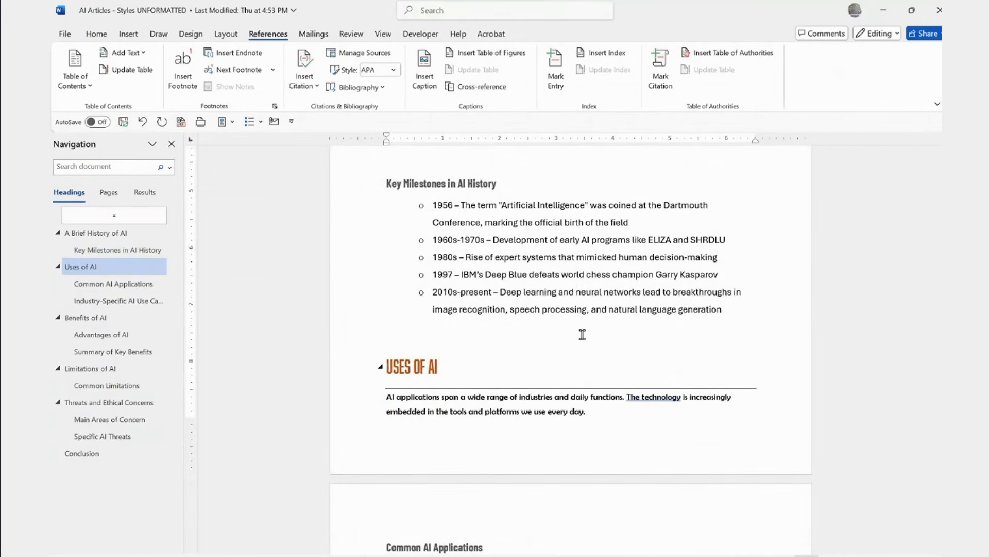
{"action": "left_click", "coordinate": [403, 380]}
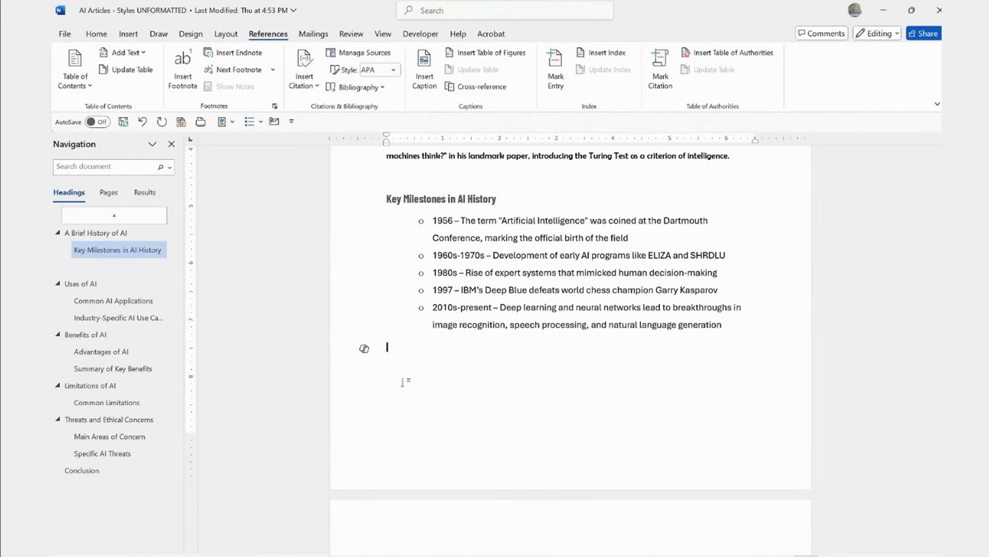
{"action": "type", "text": "The Future of AI"}
{"action": "left_click", "coordinate": [98, 35]}
{"action": "left_click", "coordinate": [442, 67]}
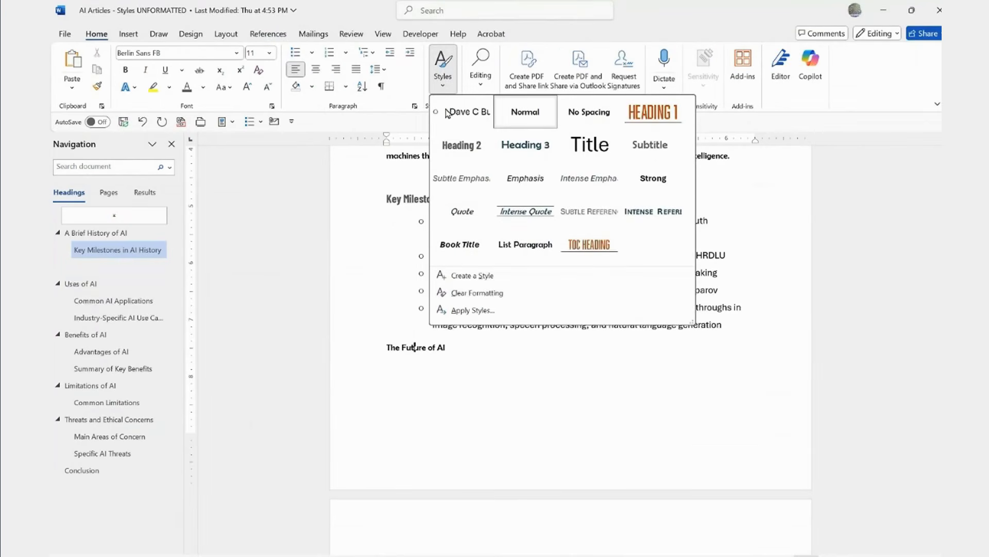
{"action": "left_click", "coordinate": [461, 145]}
{"action": "left_click", "coordinate": [413, 324]}
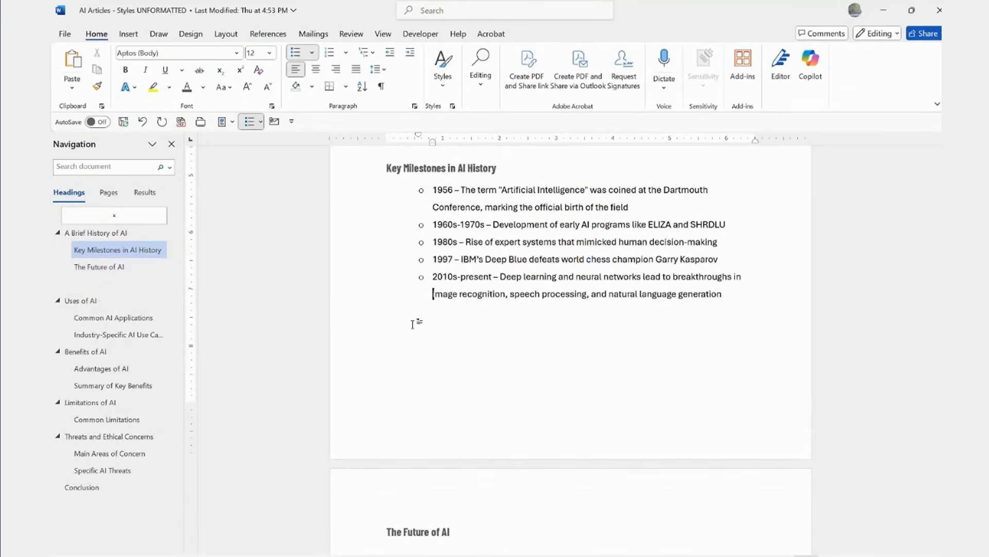
Step: Delete the empty paragraph above the heading "A Brief History of AI"
{"action": "scroll", "coordinate": [407, 310], "scroll_direction": "up", "scroll_amount": 10}
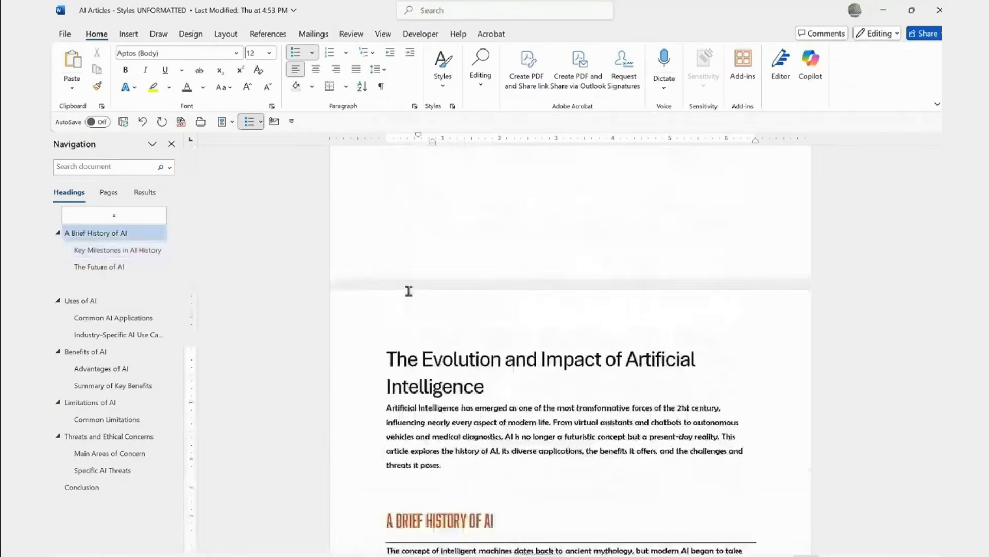
{"action": "scroll", "coordinate": [402, 381], "scroll_direction": "down", "scroll_amount": 2}
{"action": "scroll", "coordinate": [397, 435], "scroll_direction": "down", "scroll_amount": 3}
{"action": "left_click", "coordinate": [426, 308]}
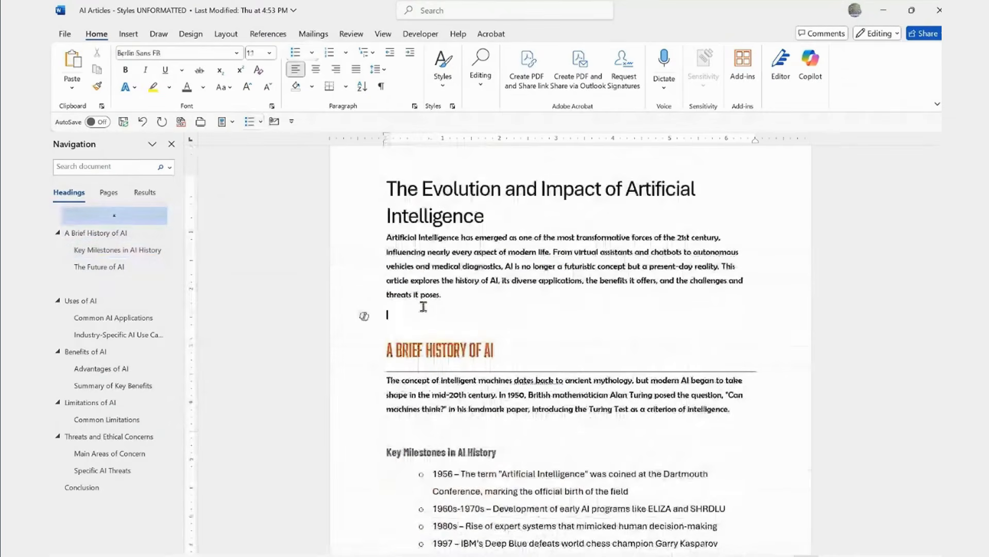
{"action": "key", "text": "BackSpace"}
Step: Join "The Future of AI" to the end of the milestones list, split it off again after a blank line, and reapply Heading 2
{"action": "scroll", "coordinate": [565, 376], "scroll_direction": "down", "scroll_amount": 5}
{"action": "left_click", "coordinate": [403, 523]}
{"action": "key", "text": "BackSpace"}
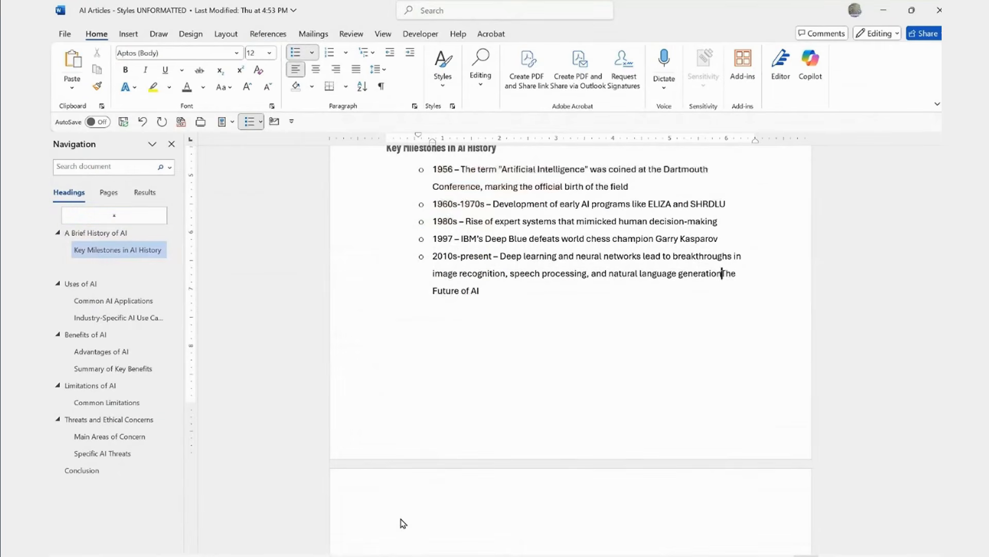
{"action": "key", "text": "Return"}
{"action": "key", "text": "Return"}
{"action": "left_click", "coordinate": [443, 67]}
{"action": "left_click", "coordinate": [462, 144]}
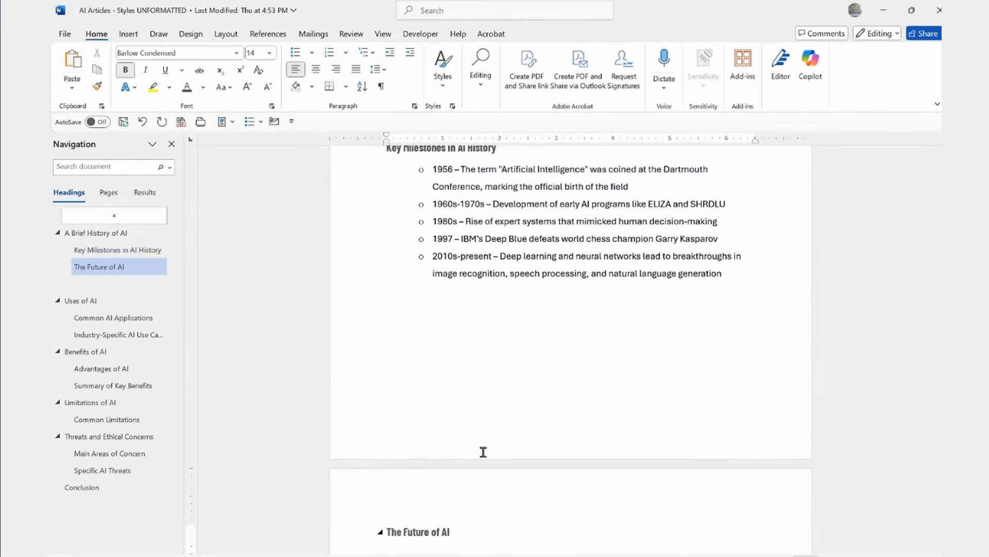
Step: Show the formatting marks and delete the empty heading paragraph above "Uses of AI"
{"action": "left_click", "coordinate": [425, 312]}
{"action": "left_click", "coordinate": [381, 86]}
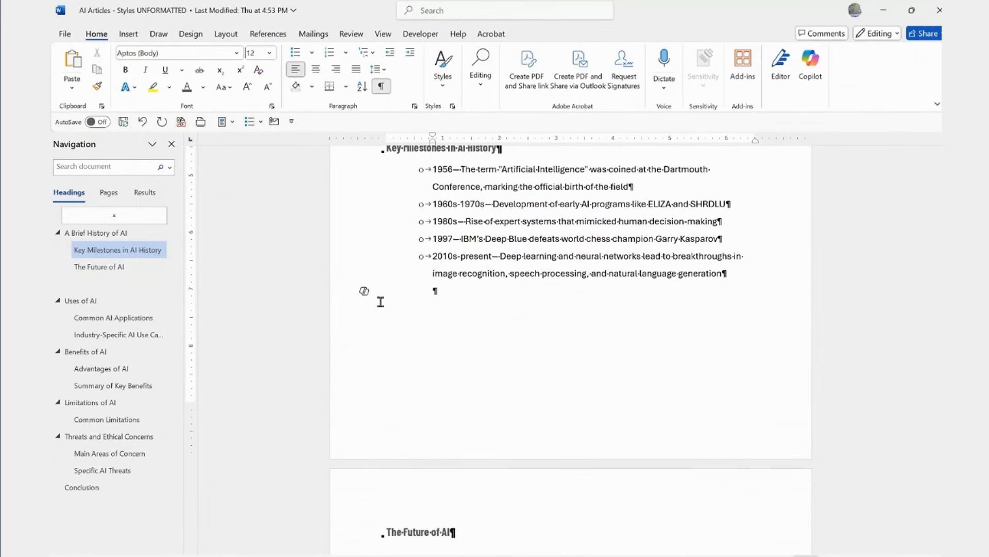
{"action": "scroll", "coordinate": [435, 427], "scroll_direction": "down", "scroll_amount": 1}
{"action": "scroll", "coordinate": [437, 453], "scroll_direction": "down", "scroll_amount": 2}
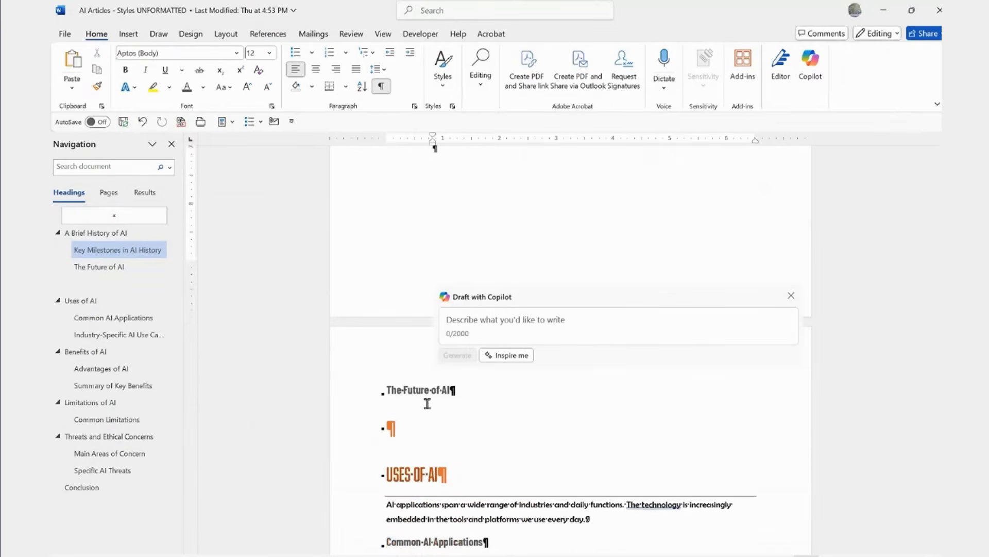
{"action": "left_click", "coordinate": [420, 390]}
{"action": "left_click", "coordinate": [404, 424]}
{"action": "key", "text": "Delete"}
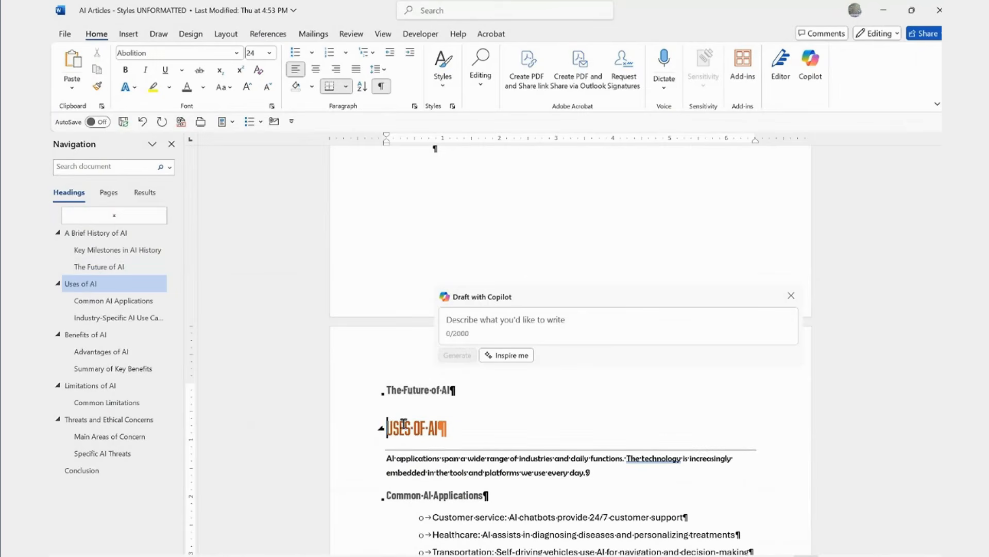
Step: Add the body line "Another section for Future..." under "The Future of AI" and dismiss the Copilot drafting box
{"action": "left_click", "coordinate": [423, 391]}
{"action": "left_click", "coordinate": [456, 389]}
{"action": "key", "text": "Return"}
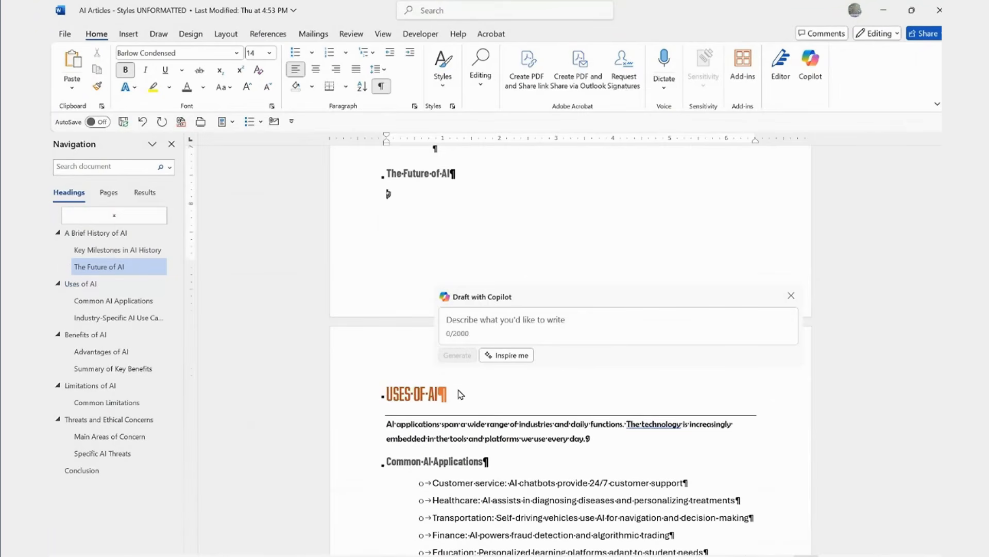
{"action": "type", "text": "Another section for"}
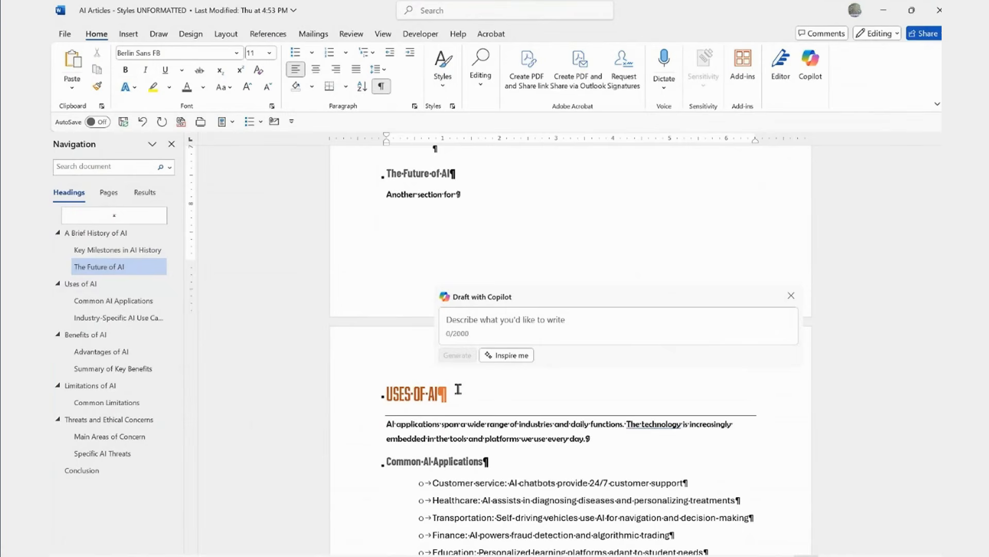
{"action": "type", "text": " Future..."}
{"action": "left_click", "coordinate": [791, 295]}
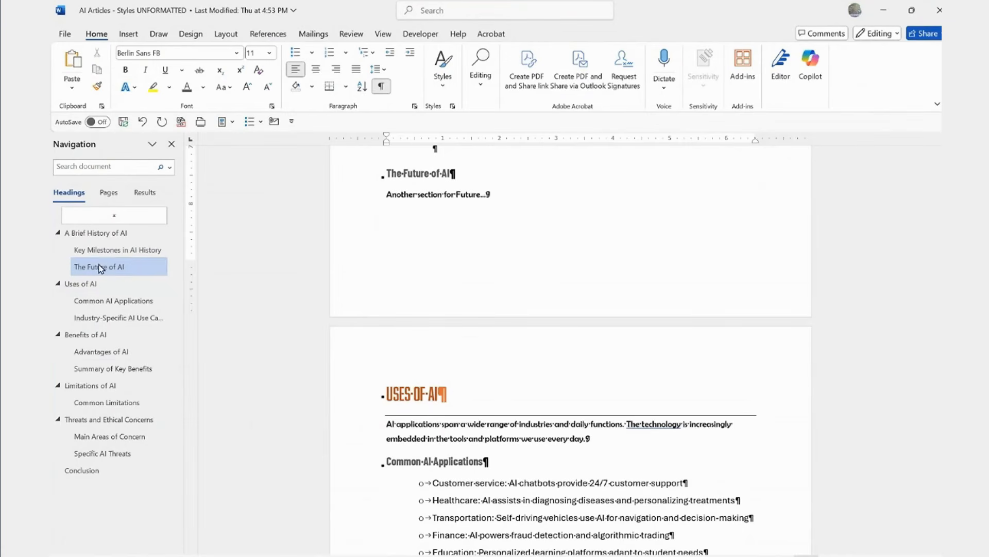
Step: Update the entire table of contents on the first page so it includes the newly added heading
{"action": "left_click", "coordinate": [97, 234]}
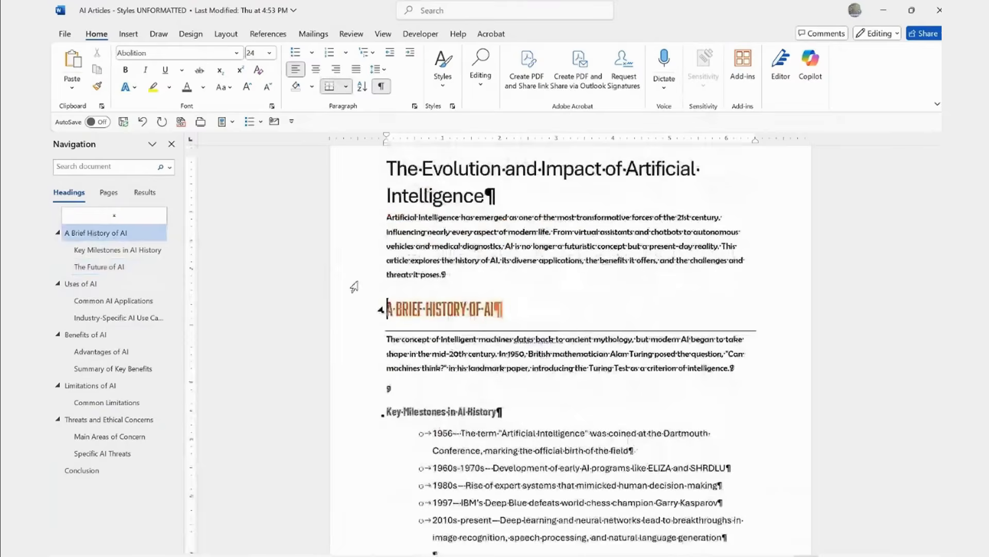
{"action": "scroll", "coordinate": [355, 286], "scroll_direction": "up", "scroll_amount": 10}
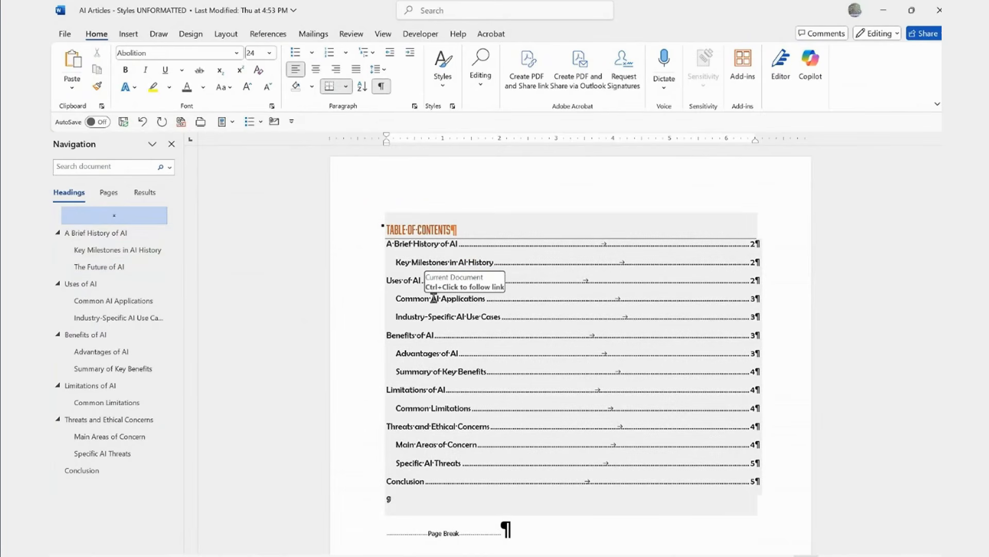
{"action": "left_click", "coordinate": [452, 263]}
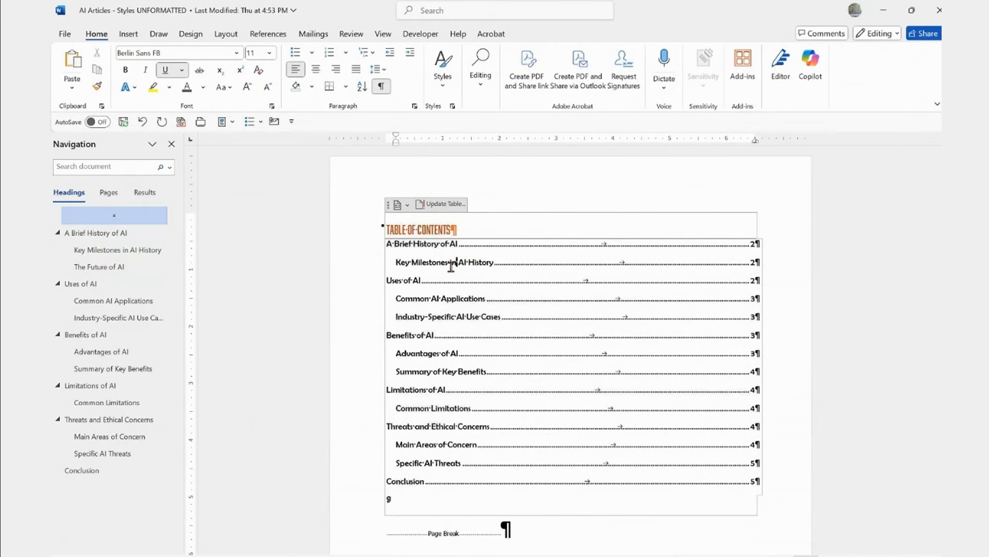
{"action": "left_click", "coordinate": [442, 206]}
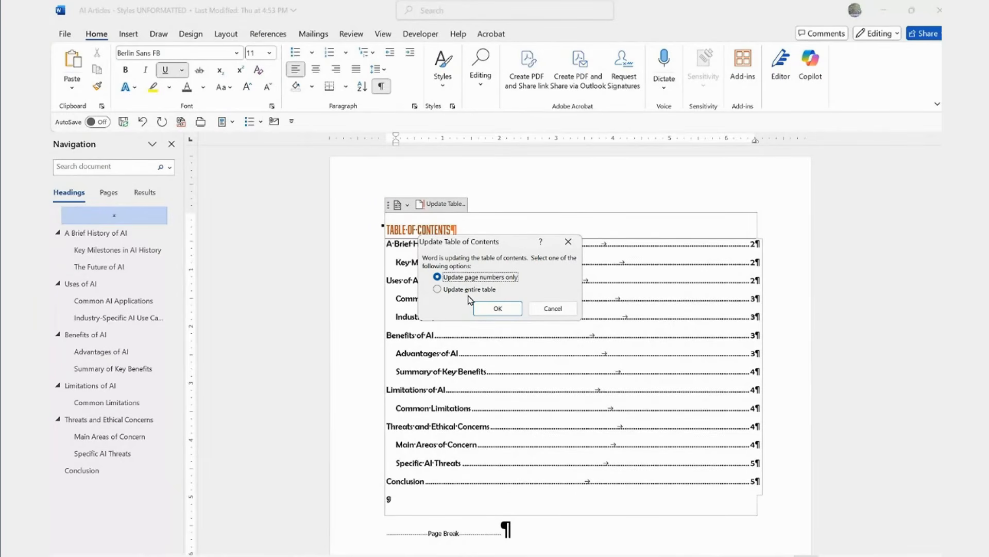
{"action": "left_click", "coordinate": [438, 289]}
{"action": "left_click", "coordinate": [497, 308]}
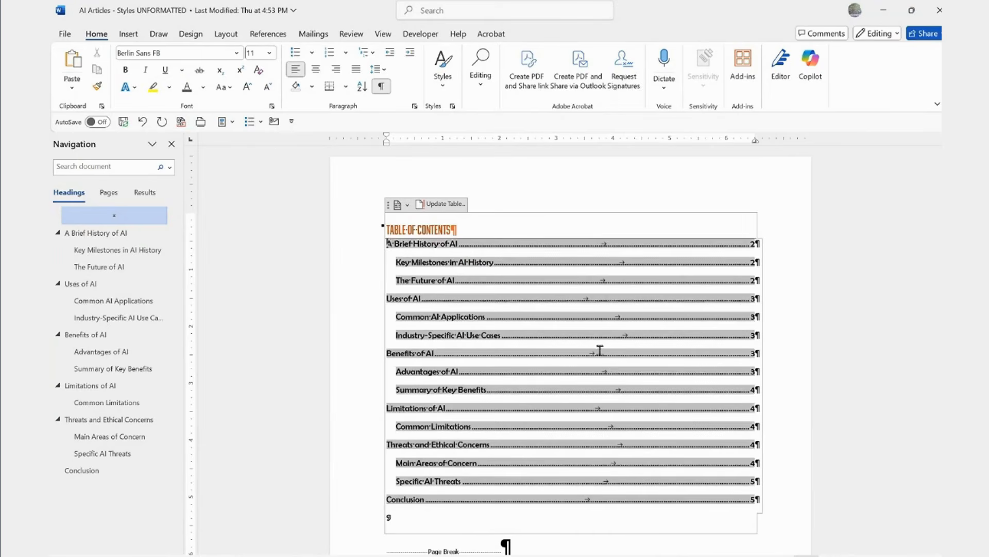
Step: Check the entries of the updated table of contents and hide the formatting marks
{"action": "left_click", "coordinate": [474, 329]}
{"action": "left_click", "coordinate": [424, 282]}
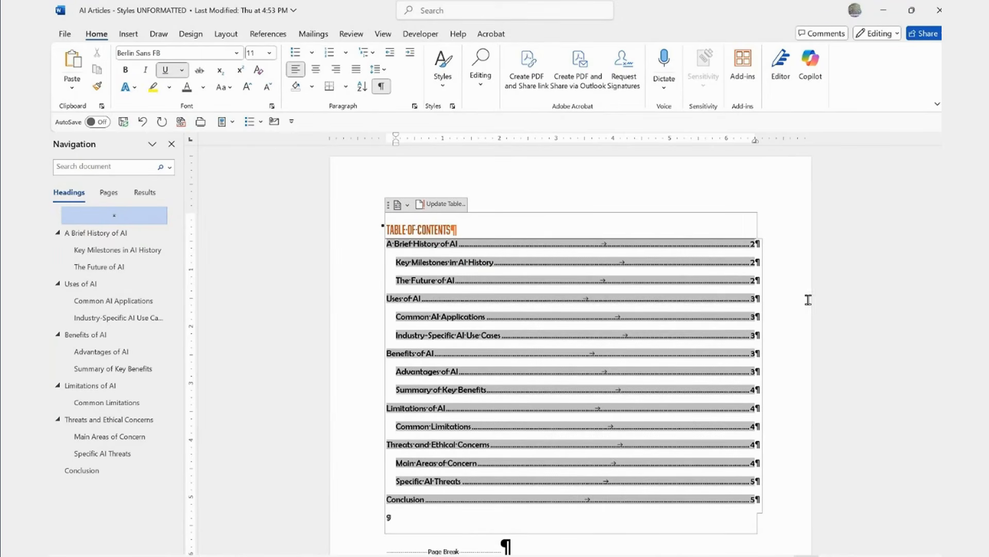
{"action": "left_click", "coordinate": [539, 199]}
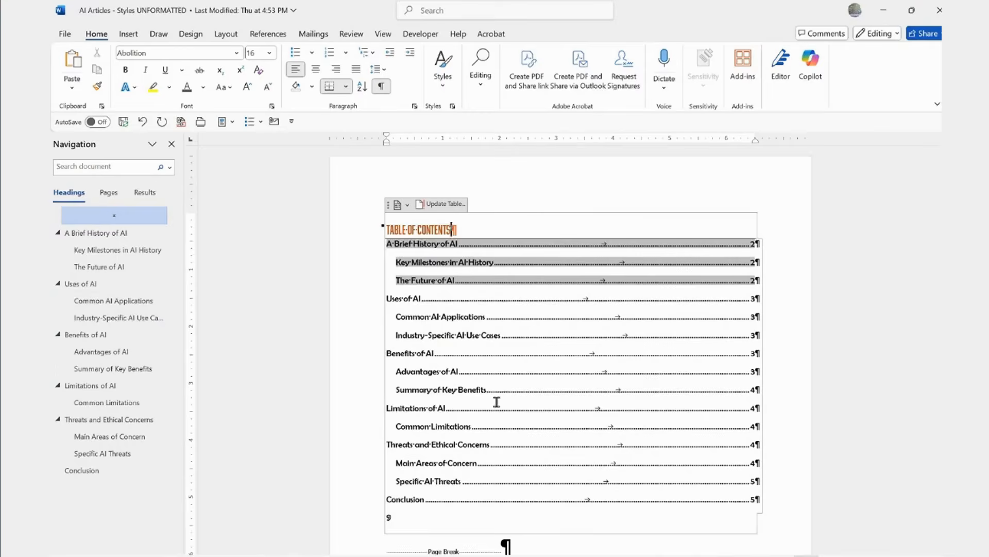
{"action": "scroll", "coordinate": [489, 351], "scroll_direction": "down", "scroll_amount": 3}
{"action": "scroll", "coordinate": [486, 332], "scroll_direction": "up", "scroll_amount": 3}
{"action": "left_click", "coordinate": [845, 337]}
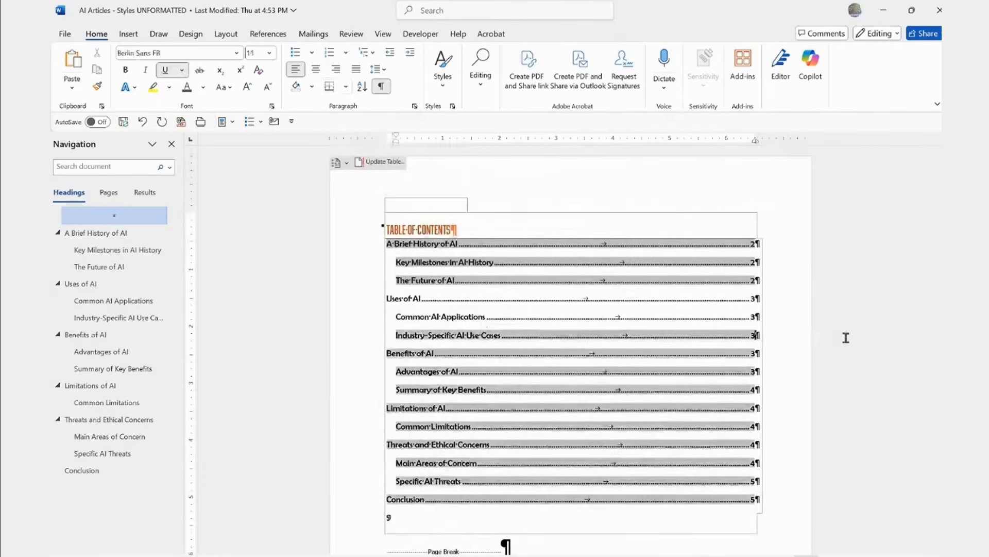
{"action": "key", "text": "ctrl+shift+8"}
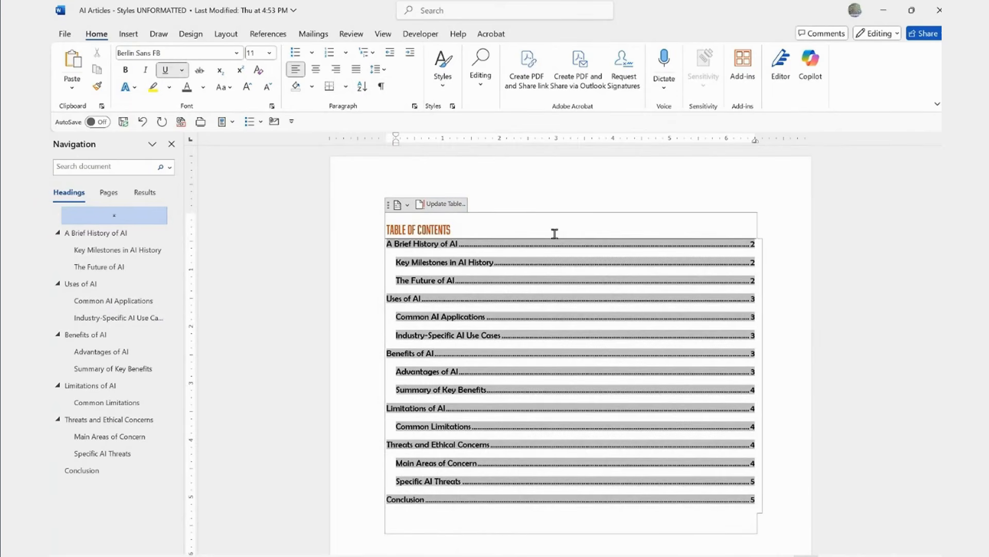
Step: Open the custom table of contents settings for the existing table on the first page
{"action": "scroll", "coordinate": [762, 444], "scroll_direction": "down", "scroll_amount": 2}
{"action": "scroll", "coordinate": [762, 444], "scroll_direction": "down", "scroll_amount": 10}
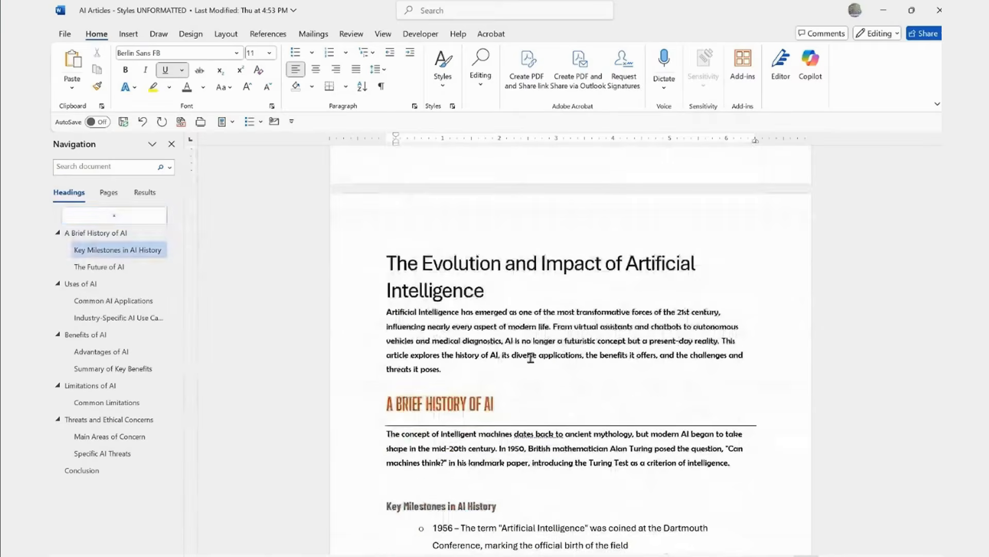
{"action": "left_click", "coordinate": [530, 356]}
{"action": "scroll", "coordinate": [561, 333], "scroll_direction": "up", "scroll_amount": 10}
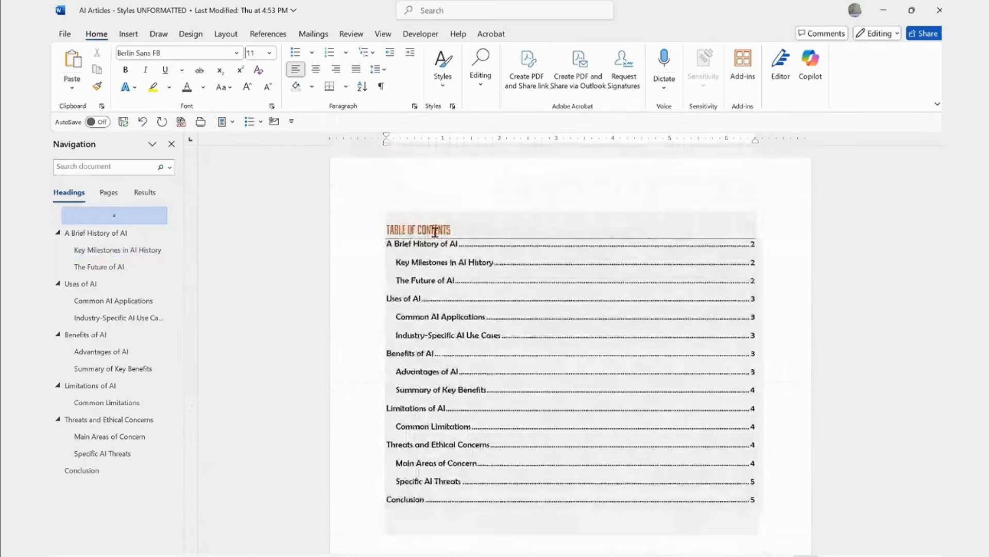
{"action": "left_click", "coordinate": [436, 230]}
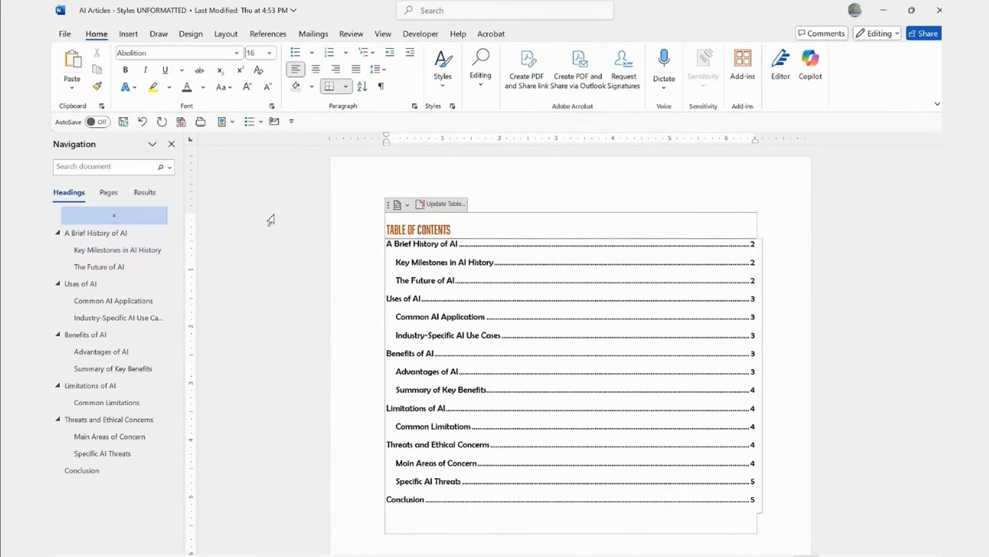
{"action": "left_click", "coordinate": [282, 37]}
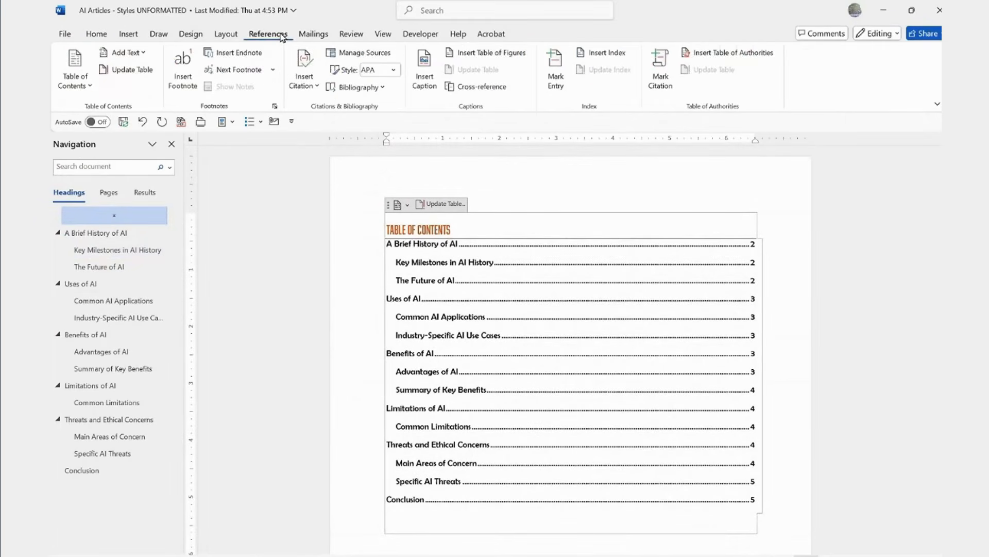
{"action": "left_click", "coordinate": [71, 88]}
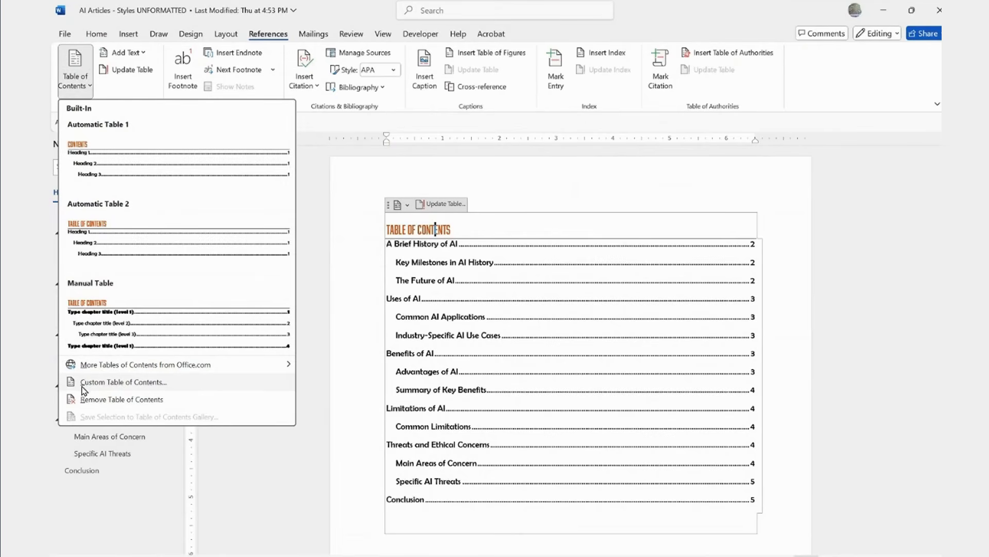
{"action": "left_click", "coordinate": [103, 381]}
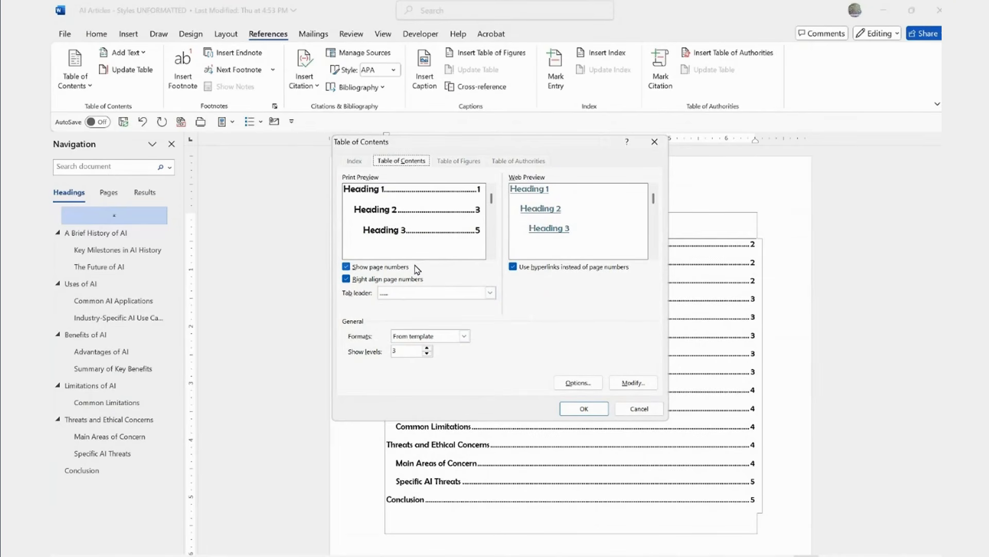
Step: Preview the Classic, Distinctive and Modern formats for the table of contents and return the format to From template
{"action": "left_click", "coordinate": [347, 269]}
{"action": "left_click", "coordinate": [346, 272]}
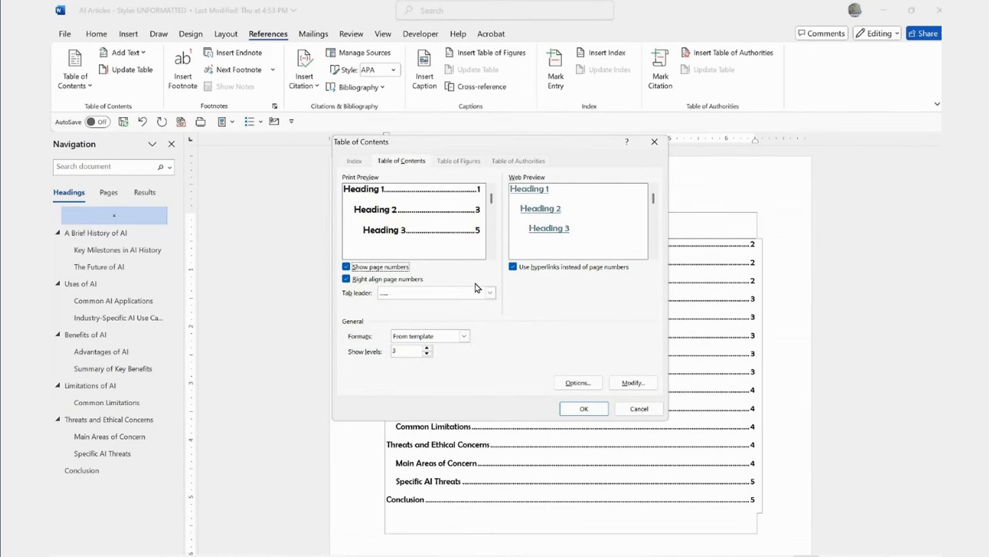
{"action": "left_click", "coordinate": [463, 336]}
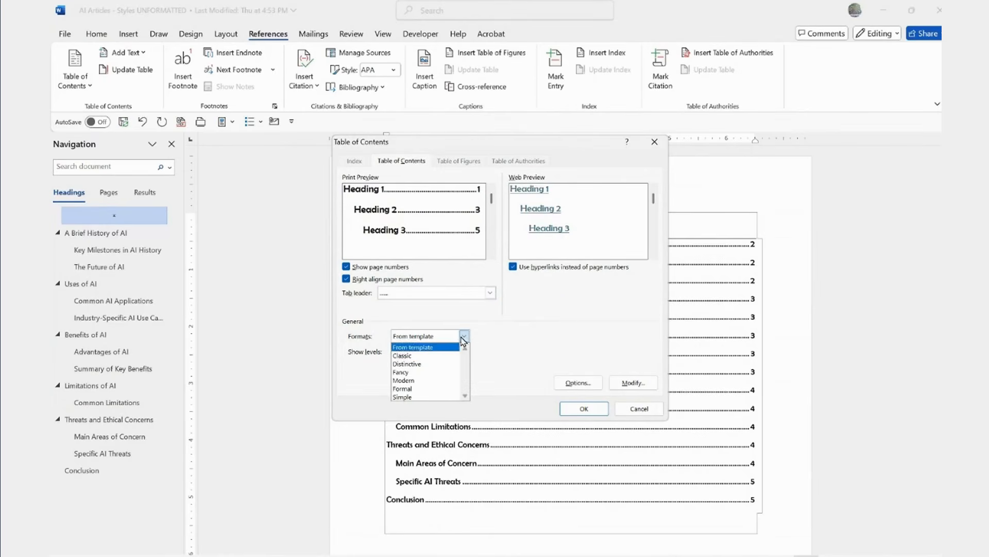
{"action": "left_click", "coordinate": [415, 356]}
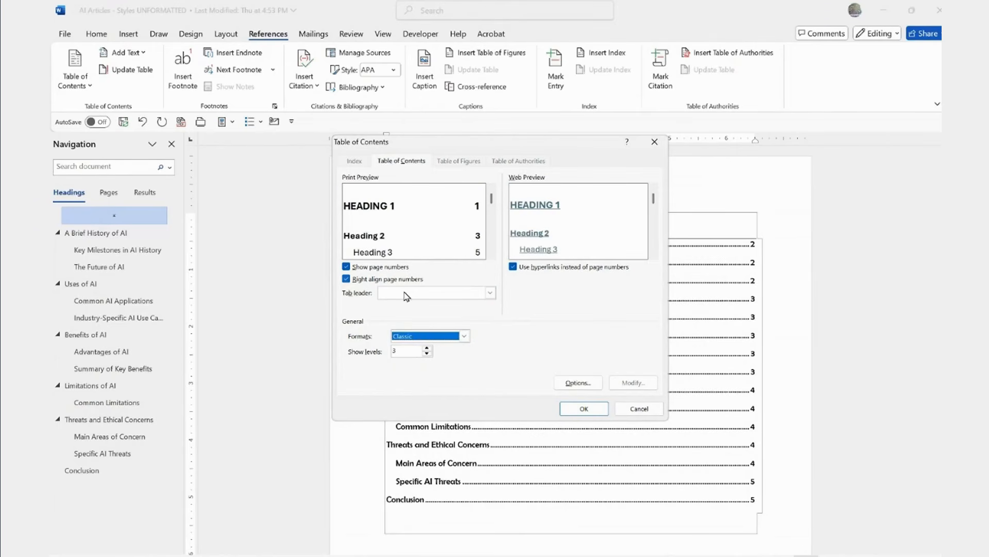
{"action": "left_click", "coordinate": [427, 338]}
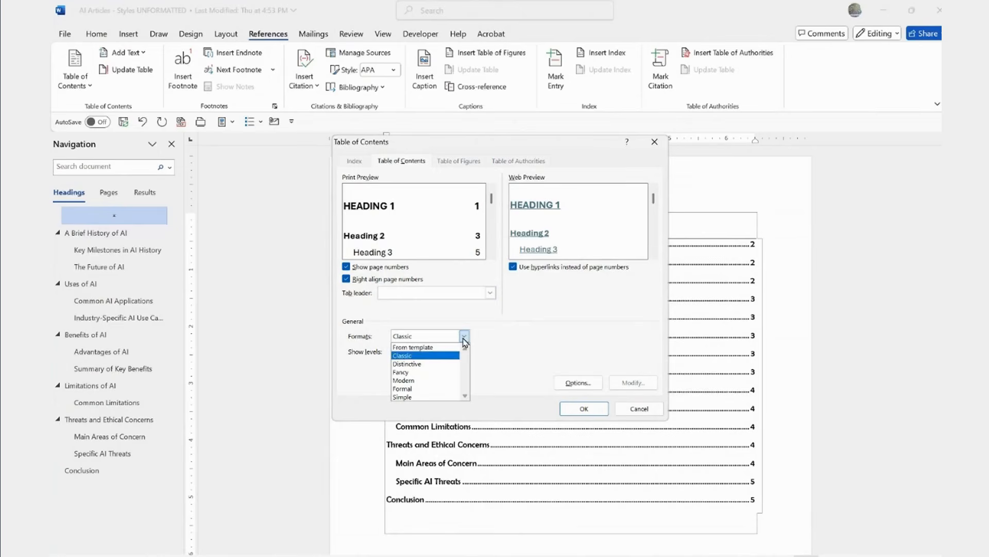
{"action": "left_click", "coordinate": [434, 366]}
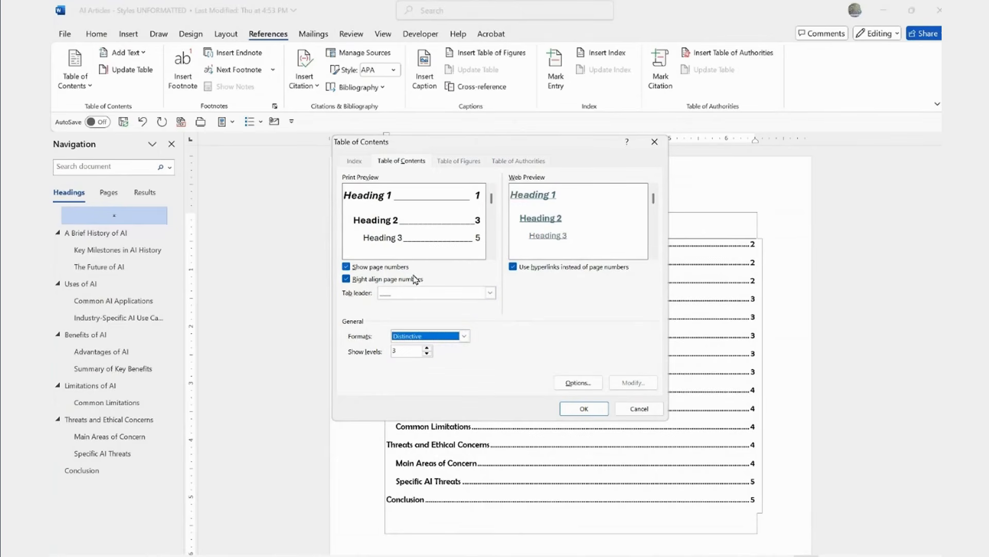
{"action": "left_click", "coordinate": [460, 337]}
{"action": "left_click", "coordinate": [427, 381]}
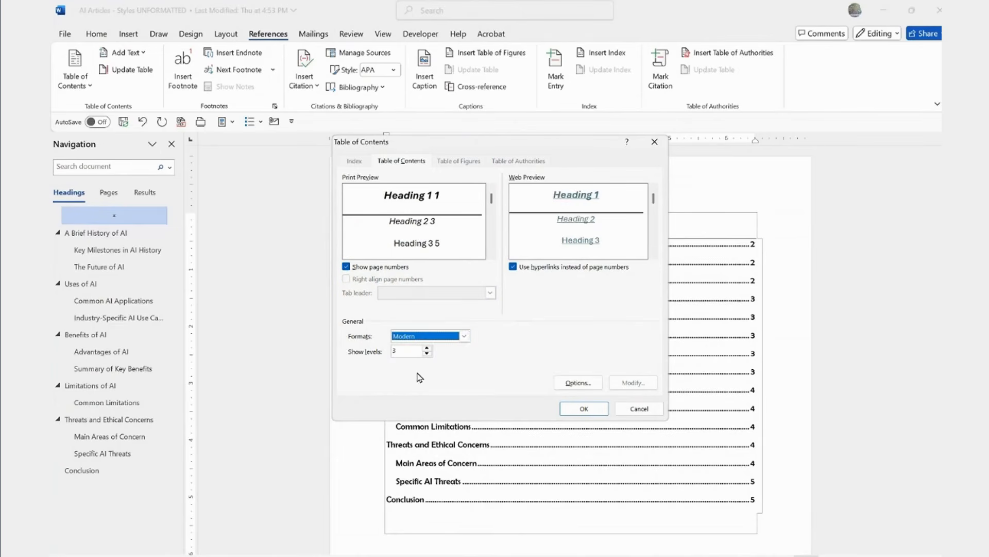
{"action": "left_click", "coordinate": [463, 338]}
{"action": "left_click", "coordinate": [449, 345]}
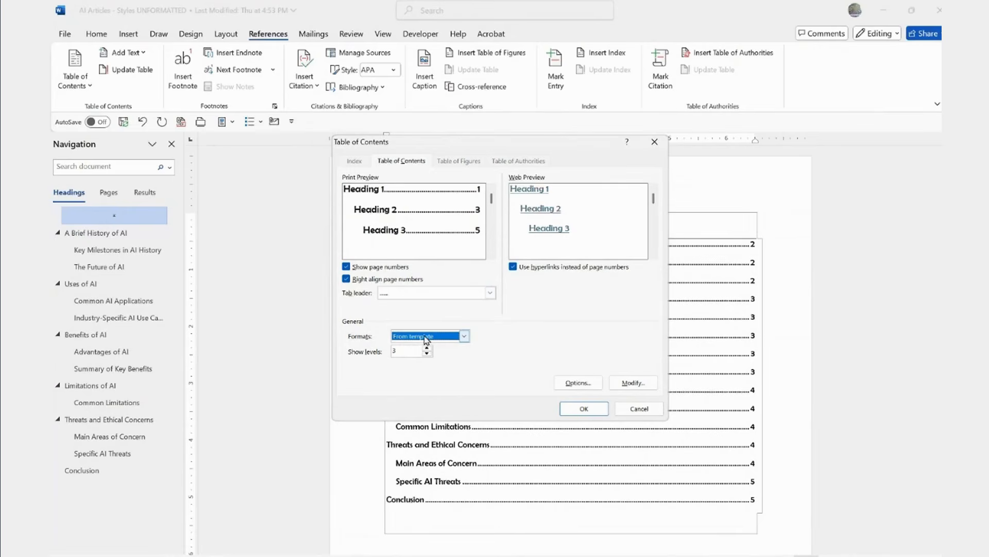
Step: Submit the table of contents settings with the From template format, but cancel replacing the existing table
{"action": "left_click", "coordinate": [463, 336]}
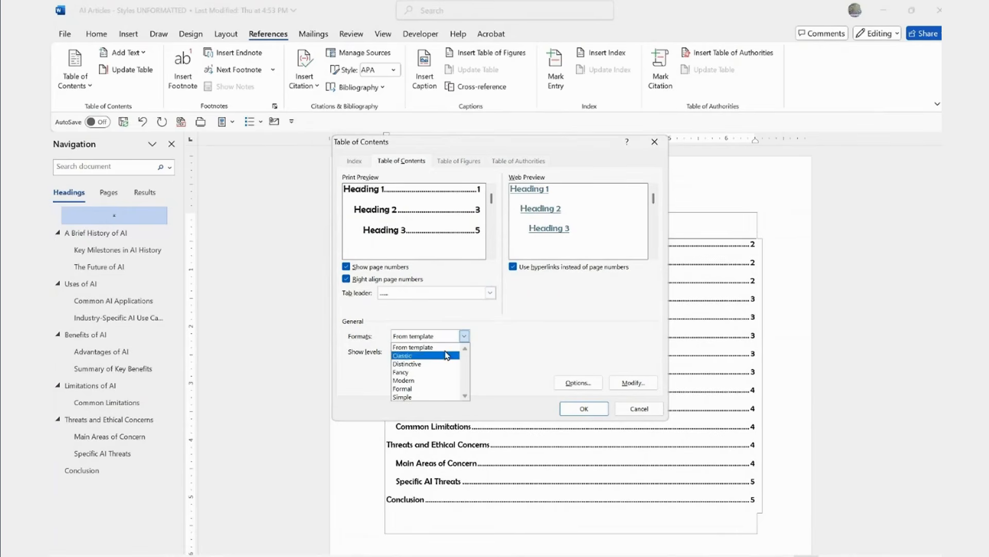
{"action": "left_click", "coordinate": [489, 344]}
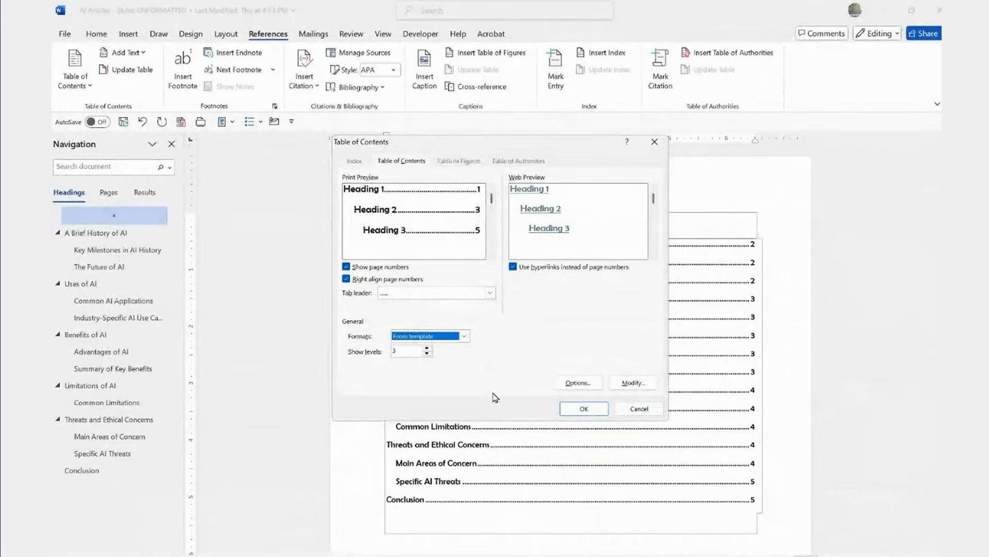
{"action": "left_click", "coordinate": [584, 409]}
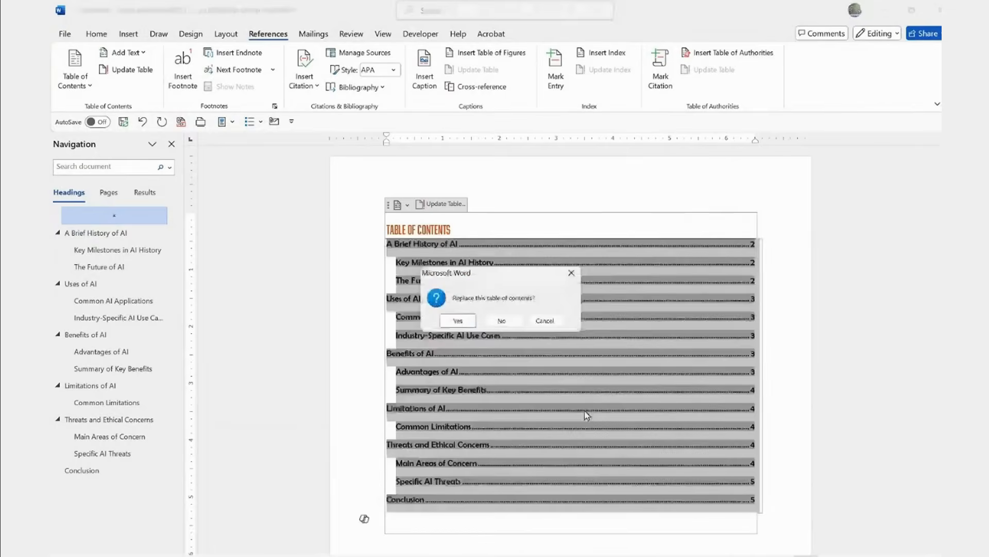
{"action": "left_click", "coordinate": [531, 322]}
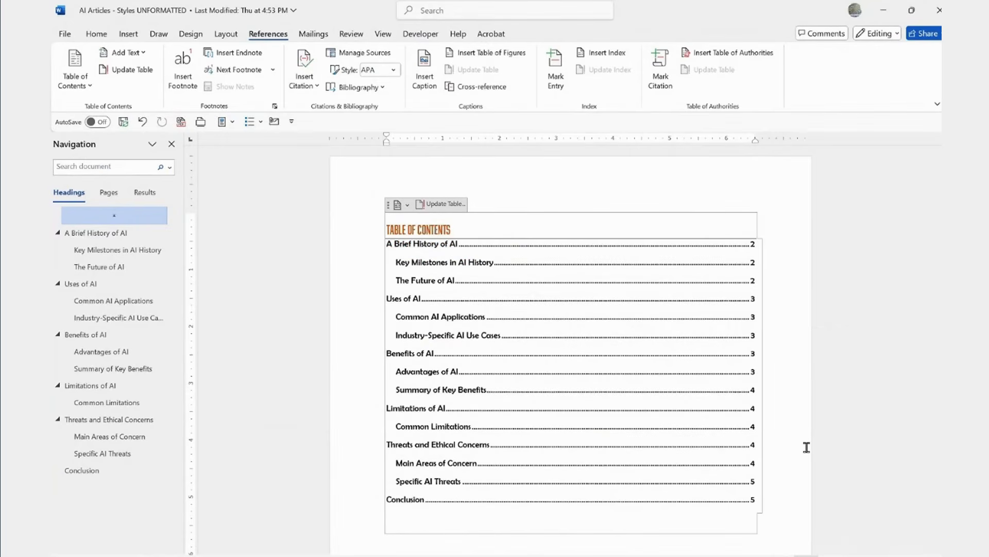
Step: Select the word "threats" in the article's introductory paragraph and open the hyperlink settings for it
{"action": "scroll", "coordinate": [807, 447], "scroll_direction": "down", "scroll_amount": 9}
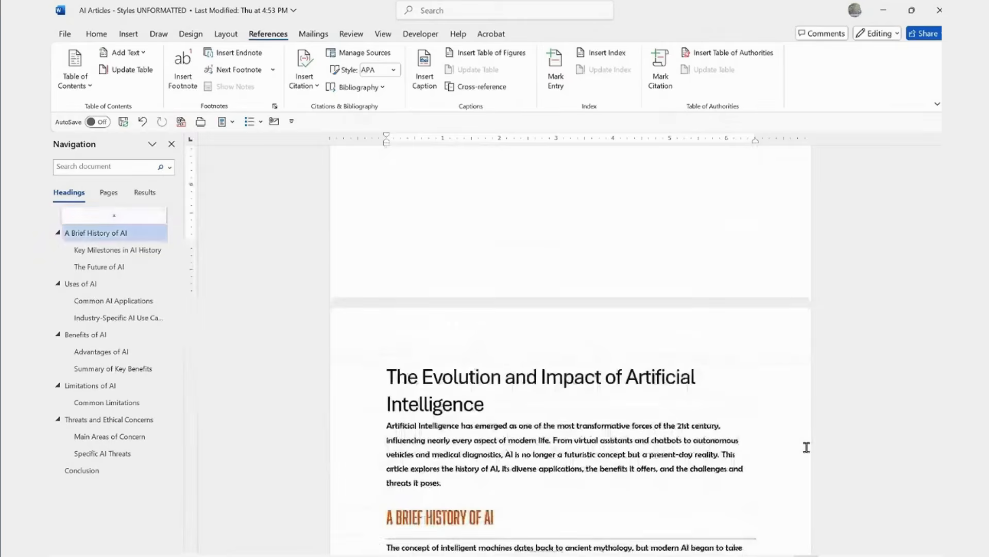
{"action": "scroll", "coordinate": [806, 447], "scroll_direction": "down", "scroll_amount": 3}
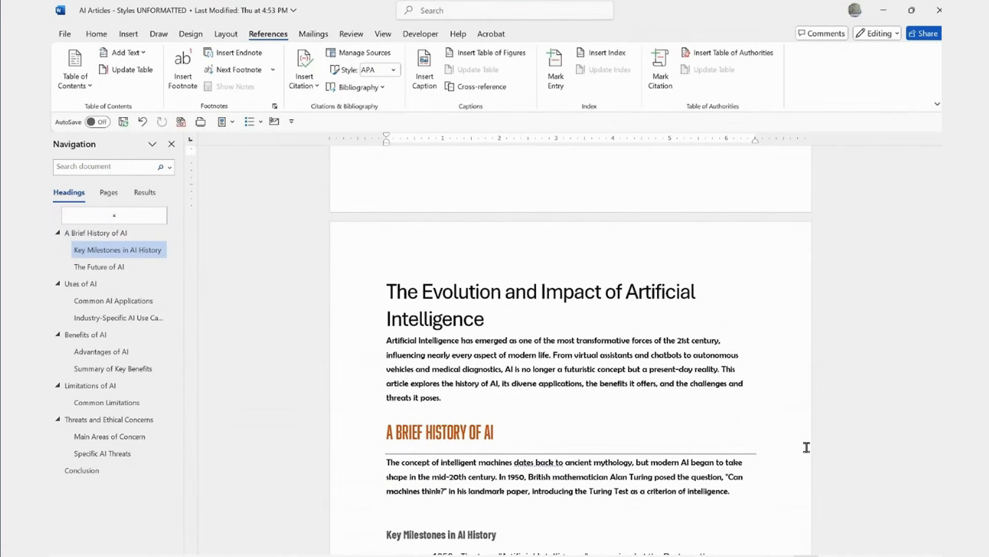
{"action": "scroll", "coordinate": [390, 503], "scroll_direction": "down", "scroll_amount": 3}
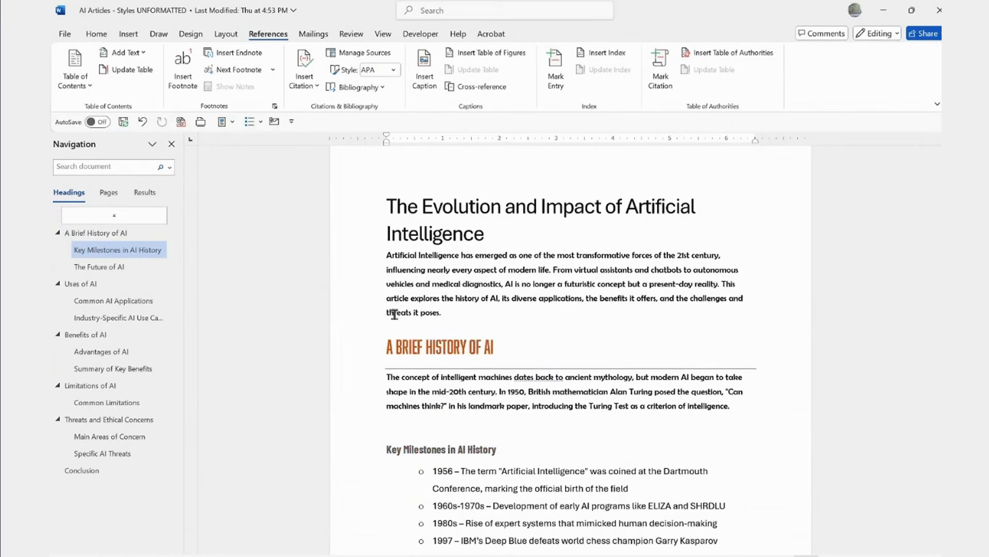
{"action": "double_click", "coordinate": [396, 315]}
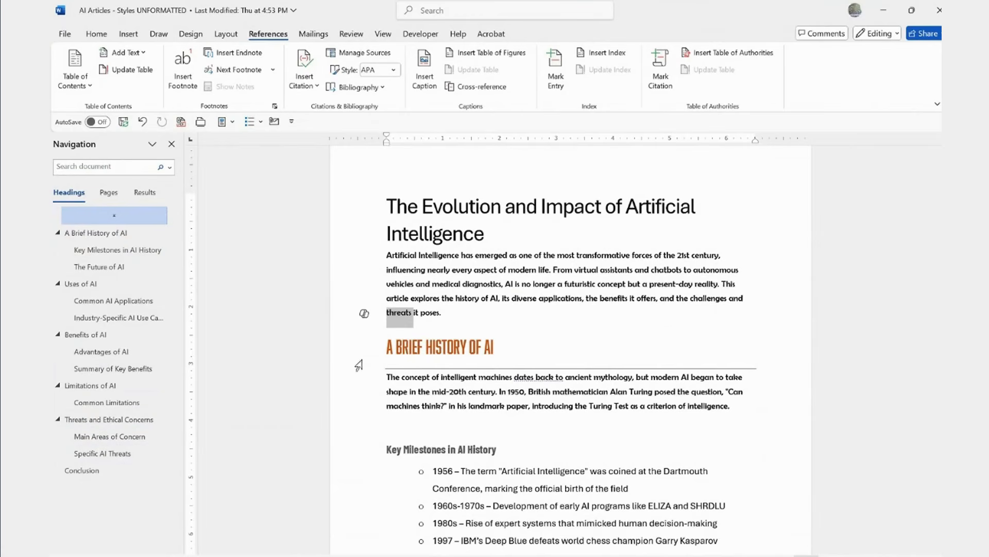
{"action": "left_click", "coordinate": [395, 309]}
{"action": "double_click", "coordinate": [394, 313]}
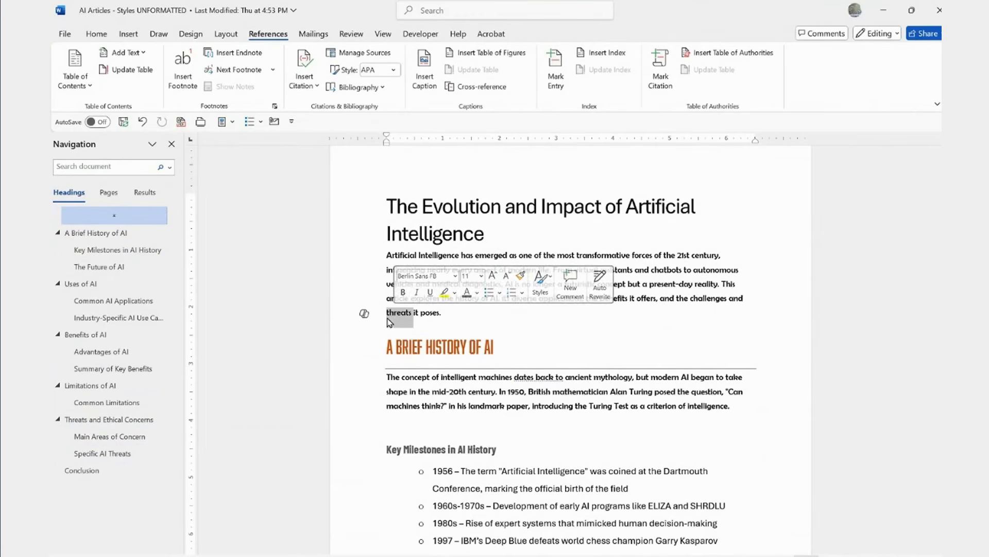
{"action": "right_click", "coordinate": [394, 312]}
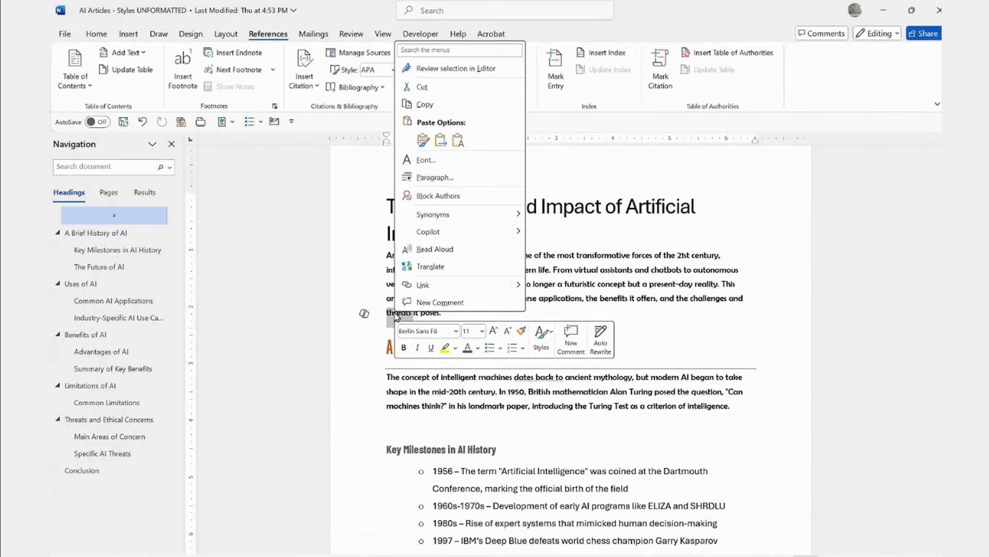
{"action": "left_click", "coordinate": [423, 292]}
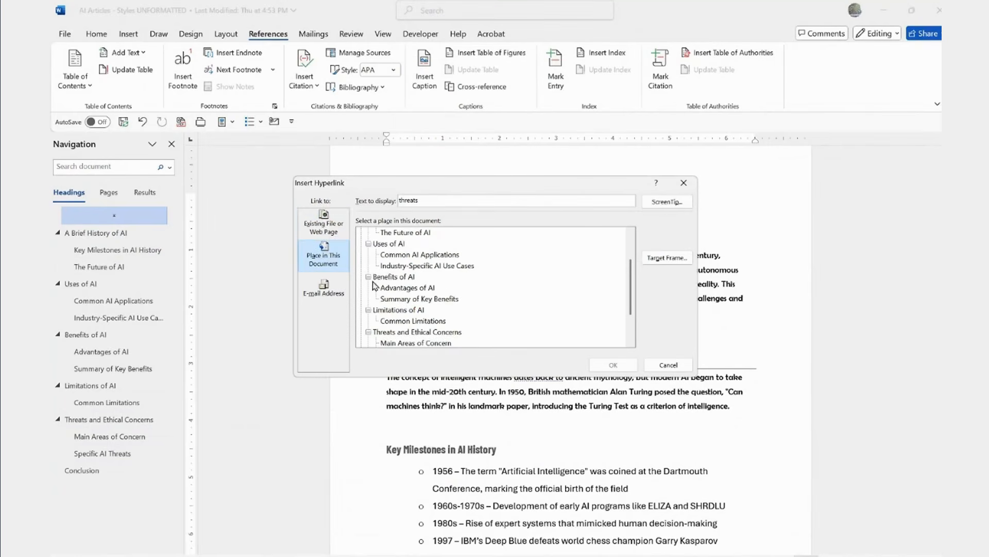
Step: Examine the file list and address options for linking "threats" to an existing file or web page
{"action": "left_click", "coordinate": [325, 216]}
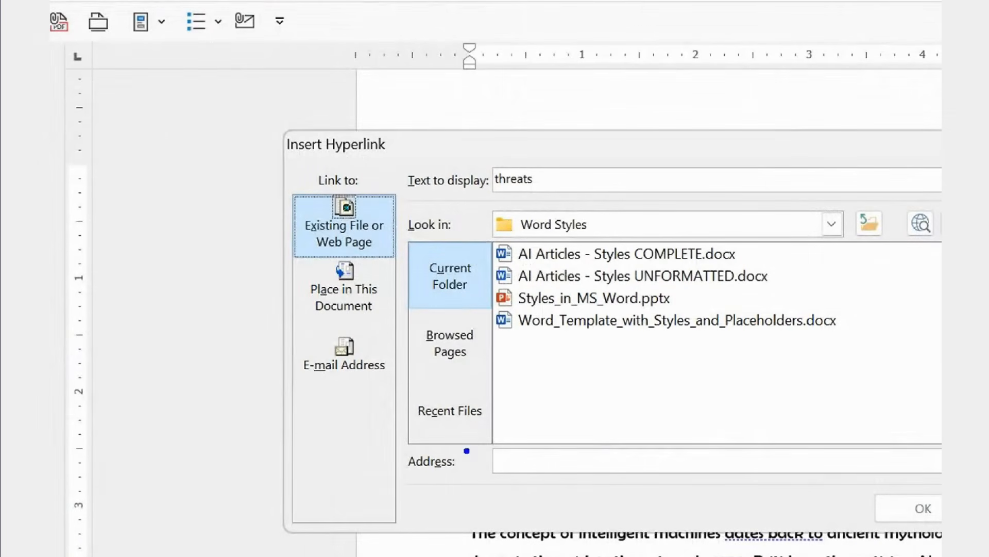
{"action": "mouse_move", "coordinate": [415, 438]}
{"action": "left_mouse_down"}
{"action": "mouse_move", "coordinate": [737, 492]}
{"action": "mouse_move", "coordinate": [752, 485]}
{"action": "left_mouse_up"}
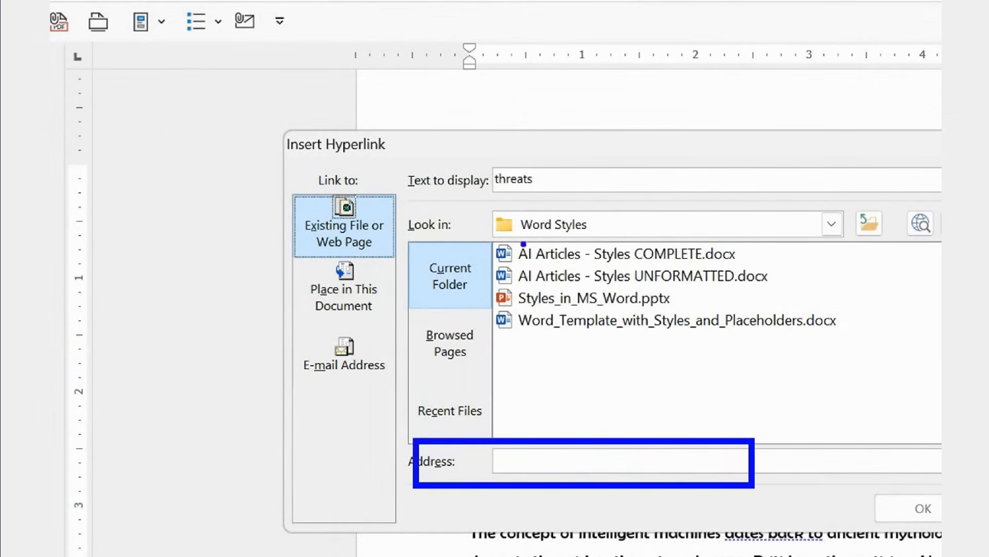
{"action": "mouse_move", "coordinate": [831, 265]}
{"action": "left_mouse_down"}
{"action": "mouse_move", "coordinate": [884, 276]}
{"action": "mouse_move", "coordinate": [676, 169]}
{"action": "left_mouse_up"}
{"action": "key", "text": "Escape"}
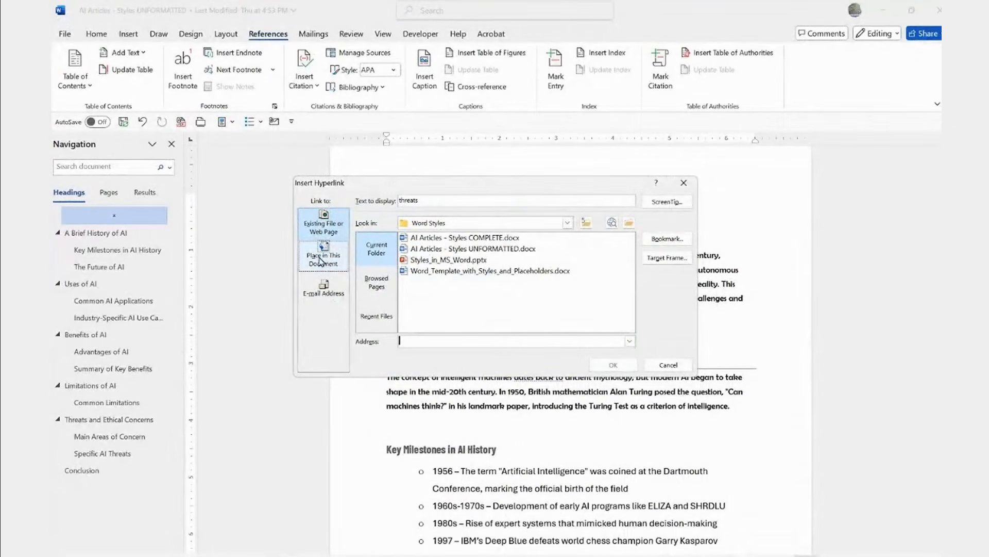
Step: Link the word "threats" to the "Threats and Ethical Concerns" heading within this document
{"action": "left_click", "coordinate": [324, 259]}
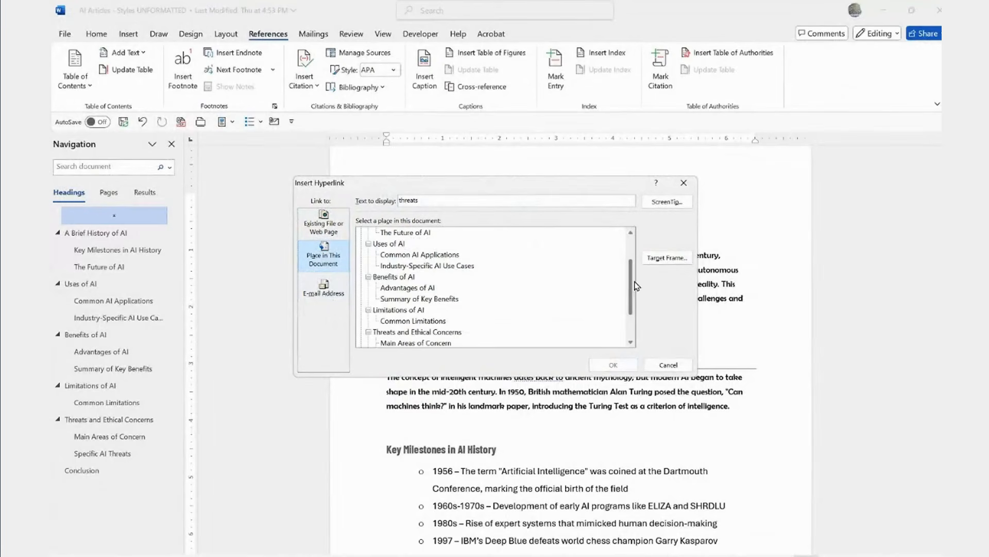
{"action": "left_click_drag", "start_coordinate": [627, 278], "coordinate": [637, 232]}
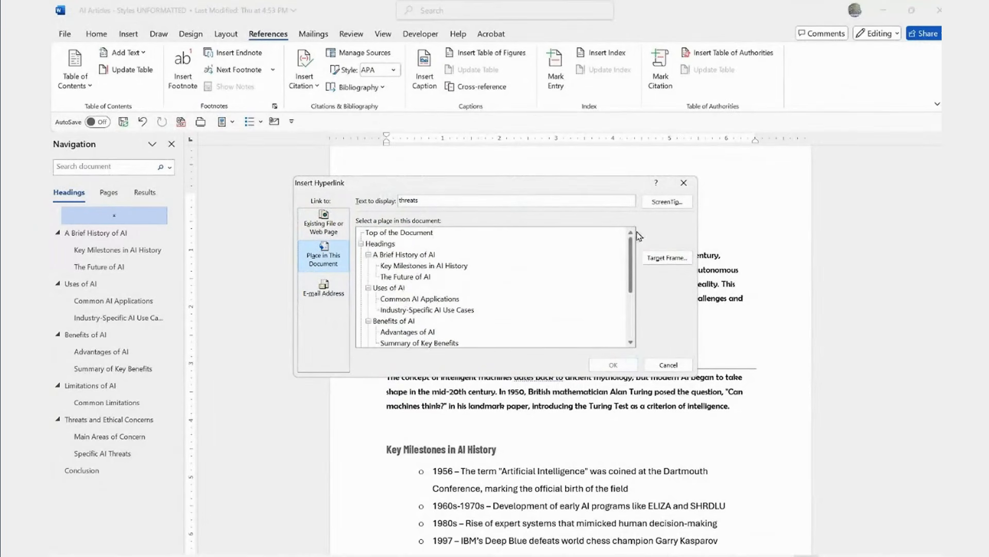
{"action": "left_click_drag", "start_coordinate": [637, 266], "coordinate": [633, 245]}
{"action": "left_click_drag", "start_coordinate": [631, 258], "coordinate": [631, 305]}
{"action": "left_click", "coordinate": [412, 290]}
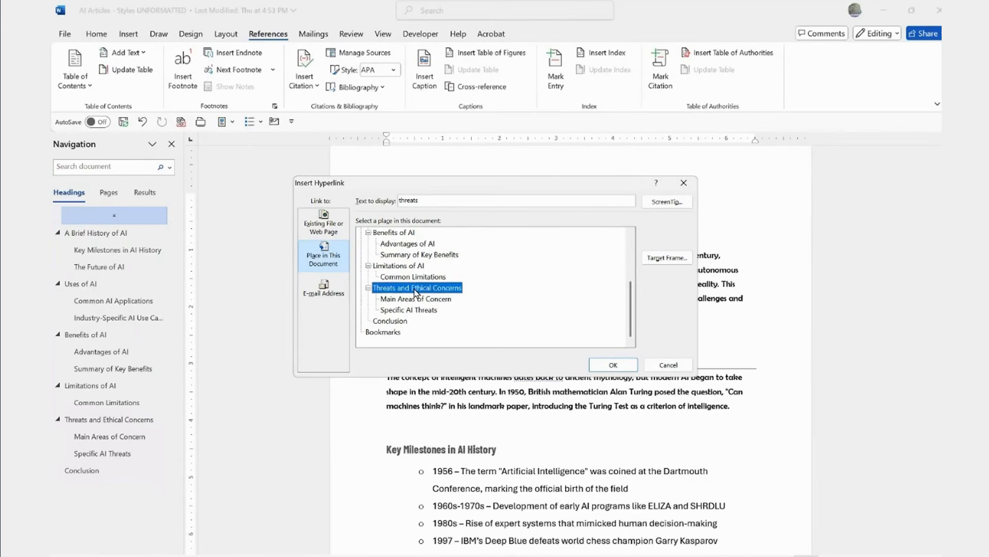
{"action": "left_click", "coordinate": [608, 365]}
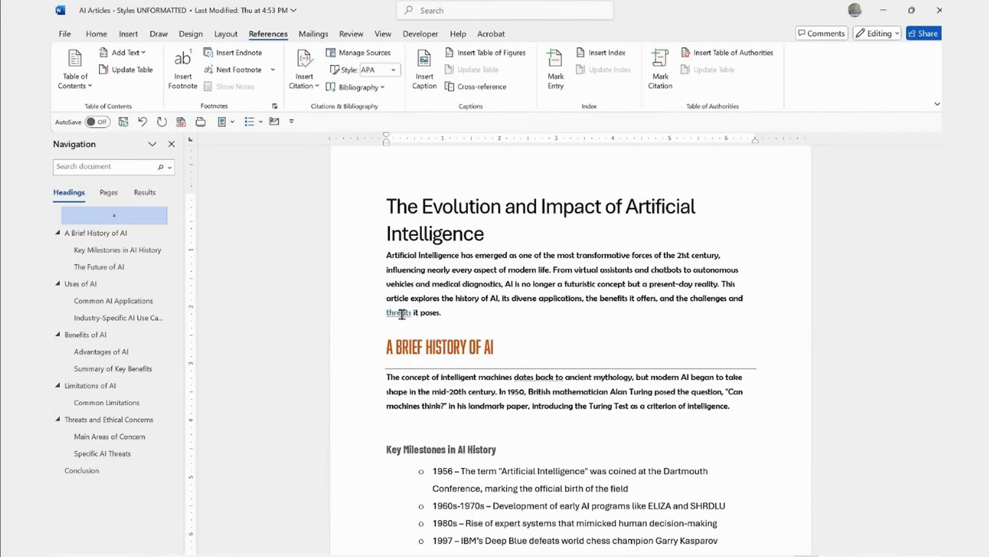
Step: Follow the "threats" link to test its destination and return to the table of contents on the first page
{"action": "mouse_move", "coordinate": [400, 313]}
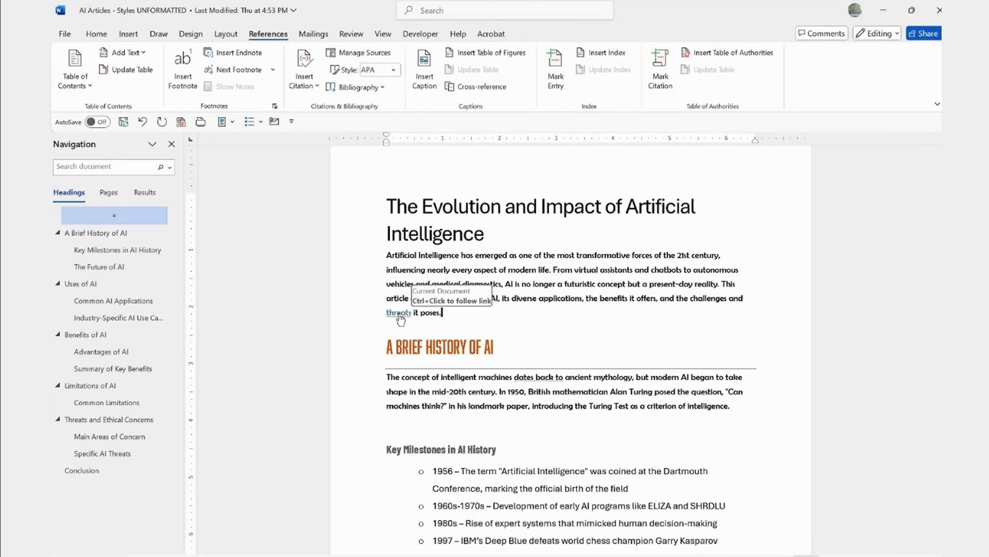
{"action": "left_click", "coordinate": [400, 315], "text": "ctrl"}
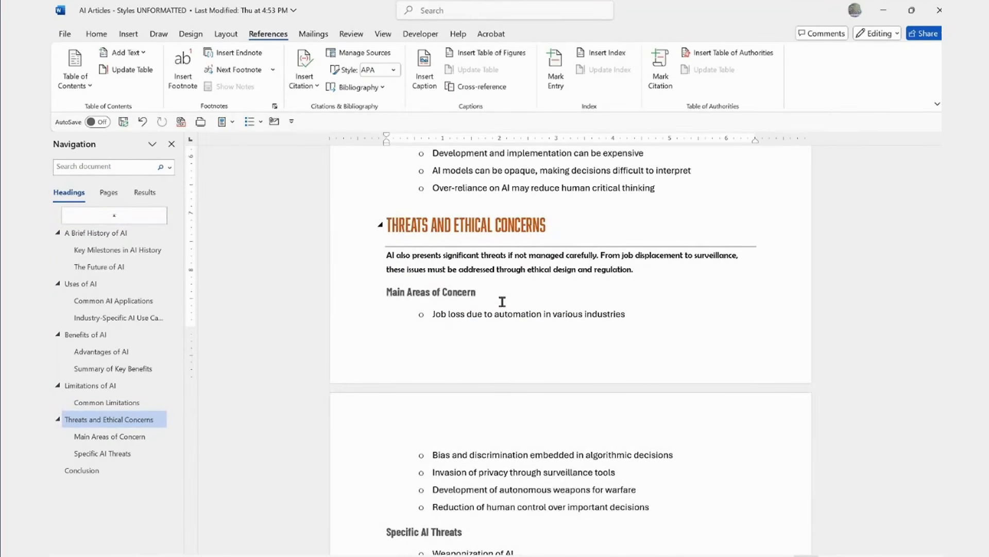
{"action": "scroll", "coordinate": [503, 304], "scroll_direction": "up", "scroll_amount": 5}
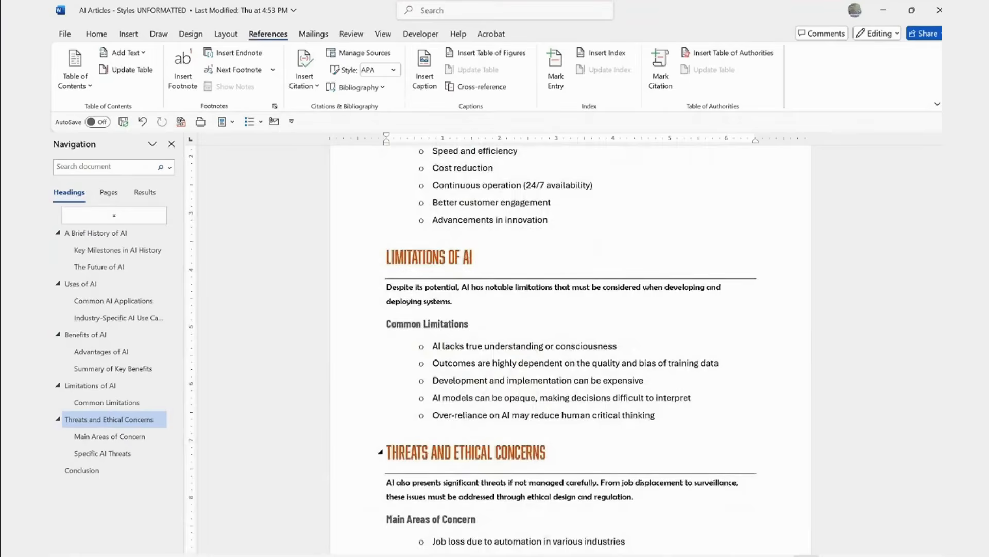
{"action": "left_click_drag", "start_coordinate": [942, 429], "coordinate": [942, 196]}
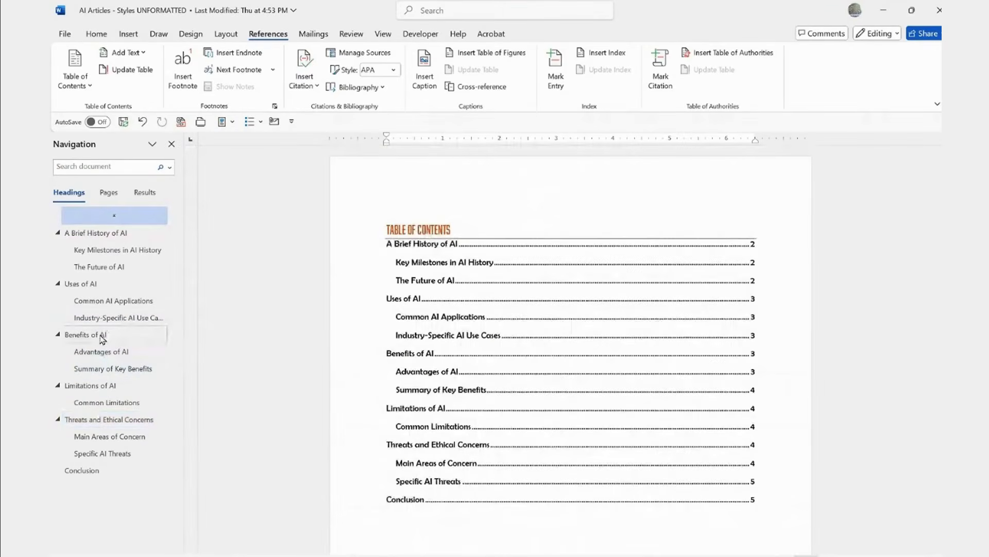